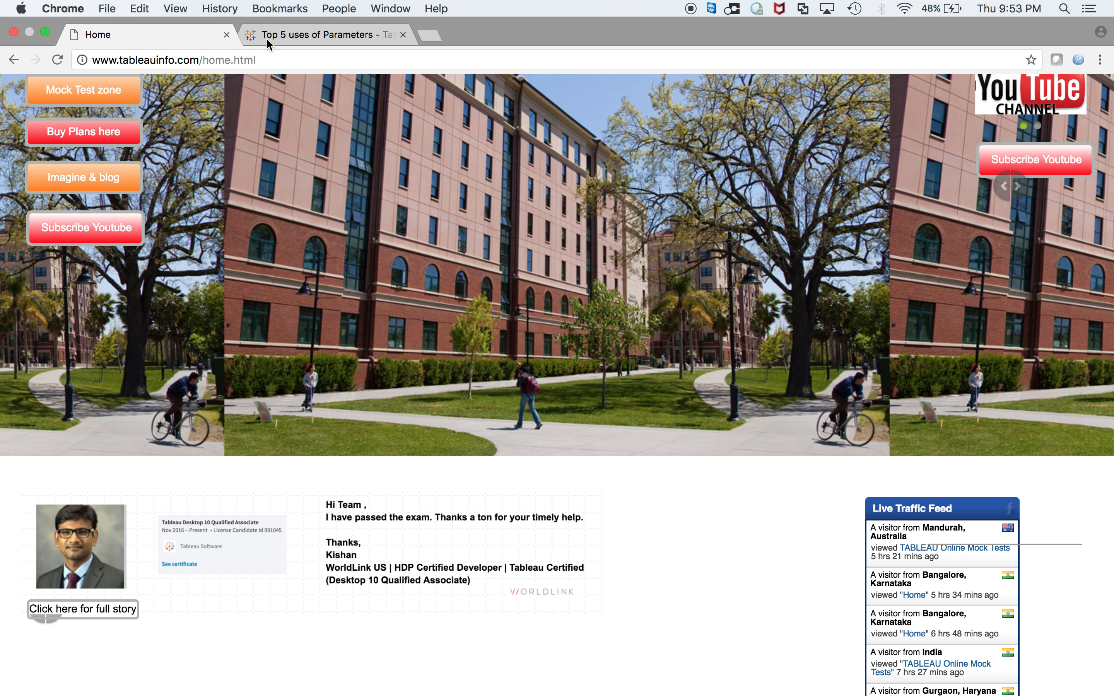
Open the published Top 5 uses of Parameters workbook in full screen on its 1 Parameters in Ref Lines sheet
click(284, 40)
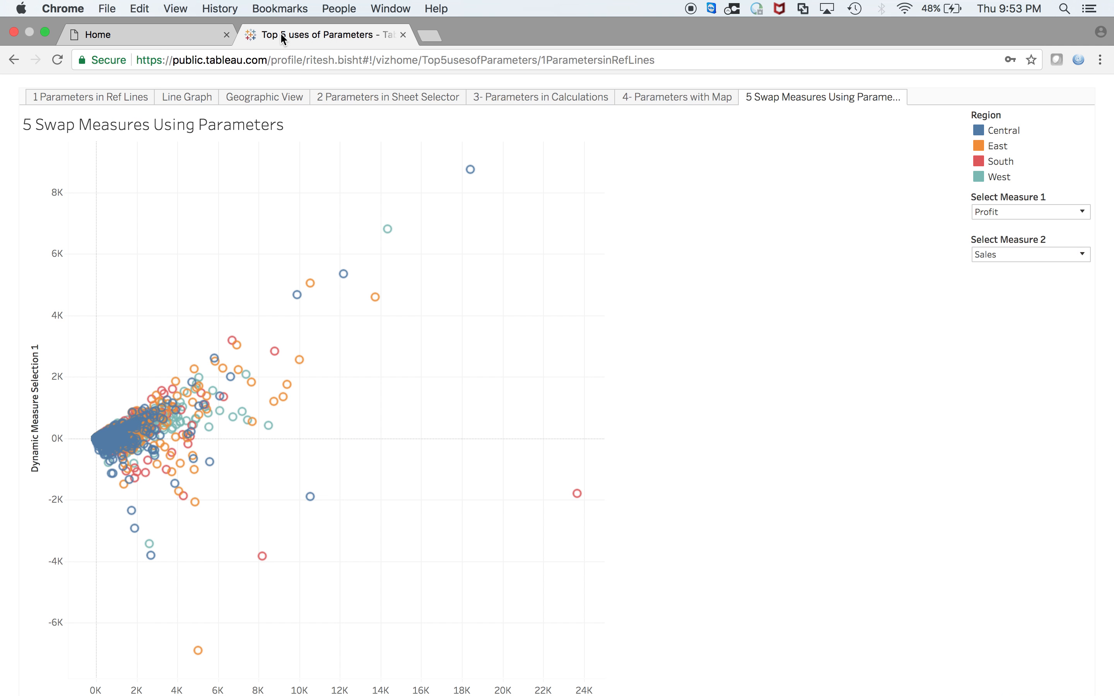
click(85, 102)
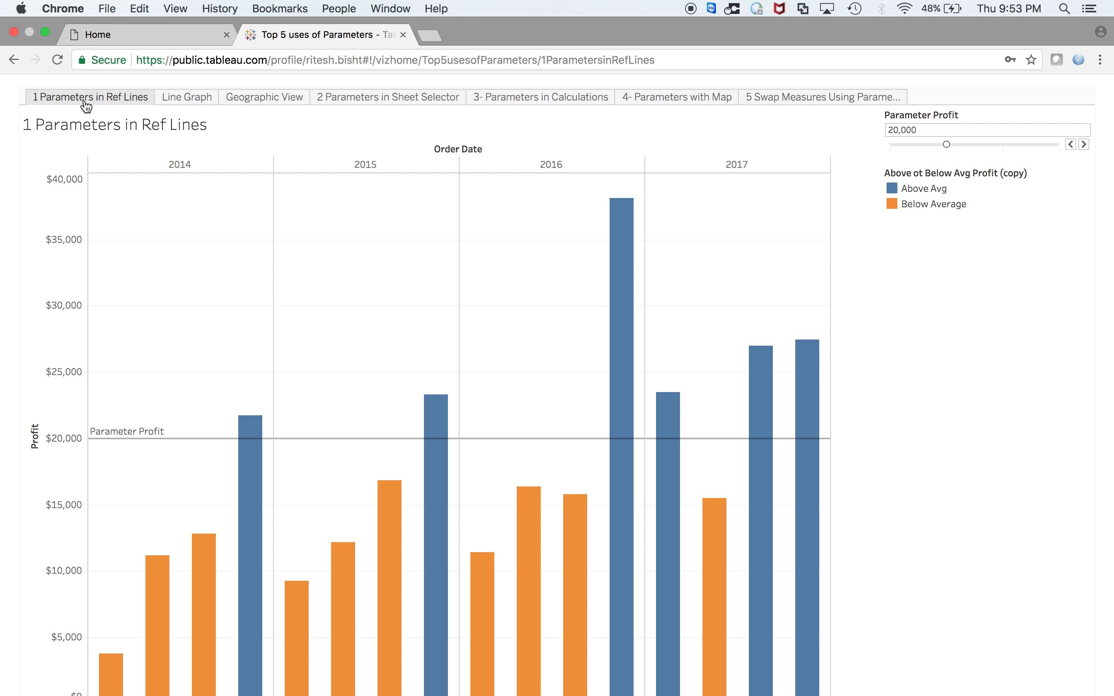
key(ctrl+super+f)
Raise the Parameter Profit value to 30,000, return it to 20,000, and inspect the 2016 Q4 bar
click(1083, 145)
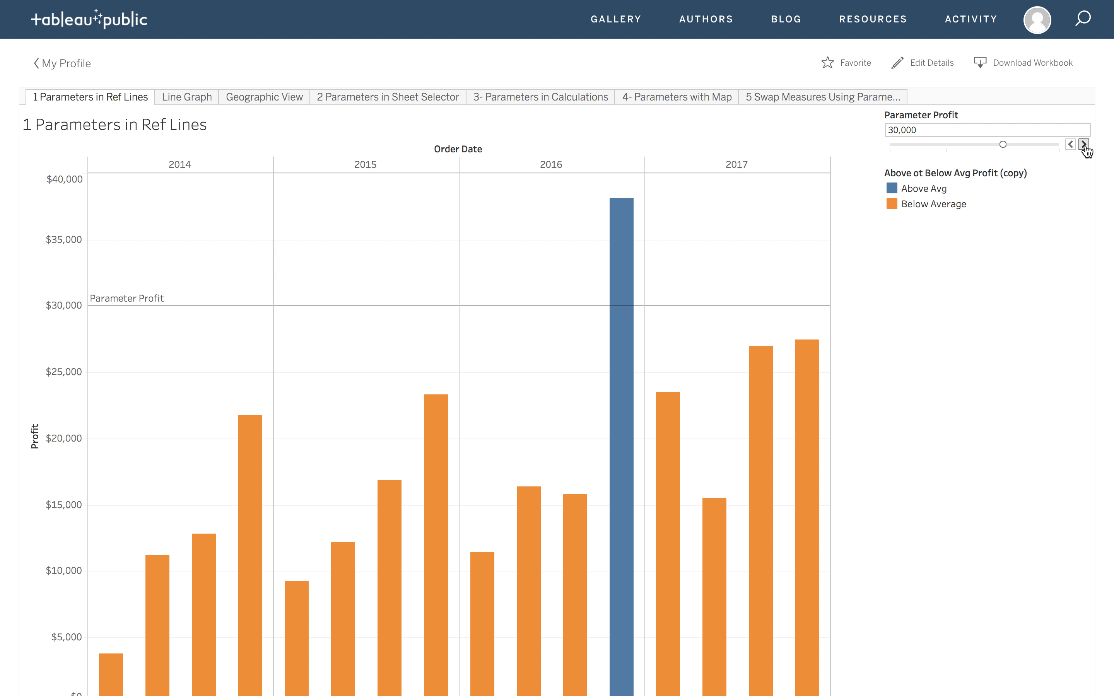
click(1070, 145)
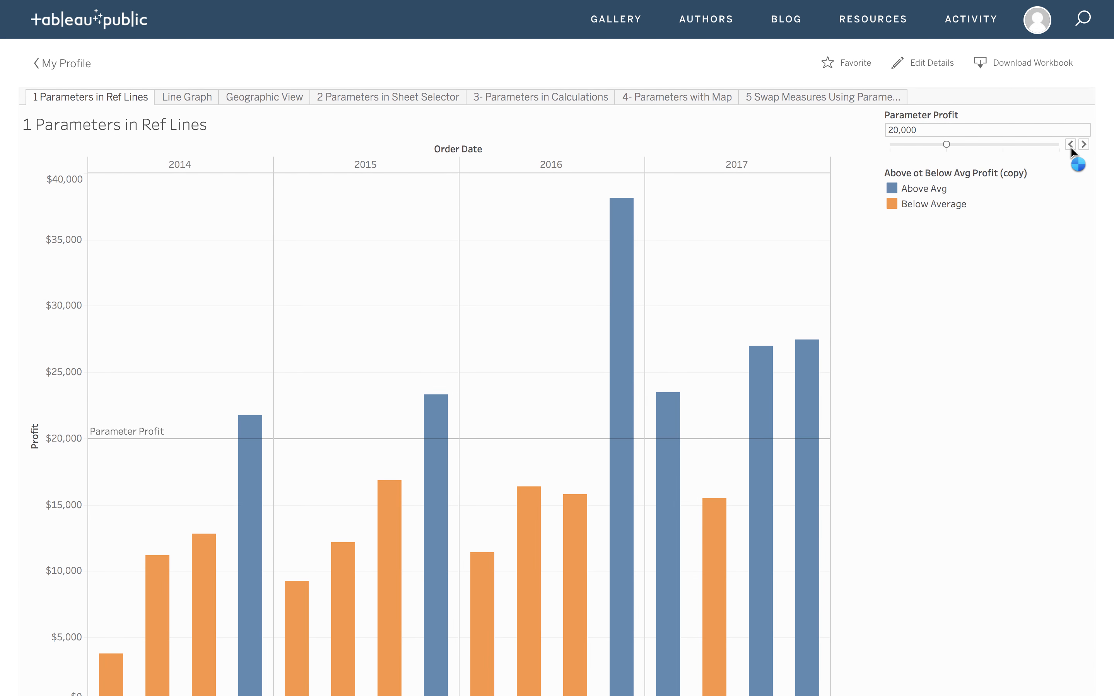
mouse_move(618, 383)
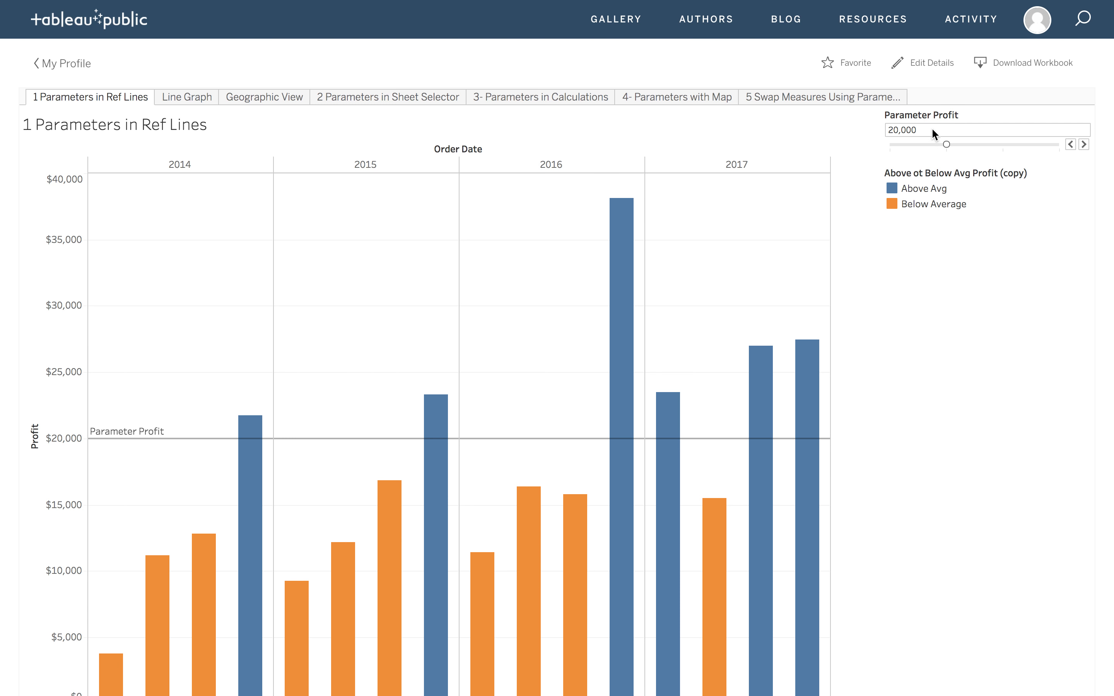
mouse_move(666, 425)
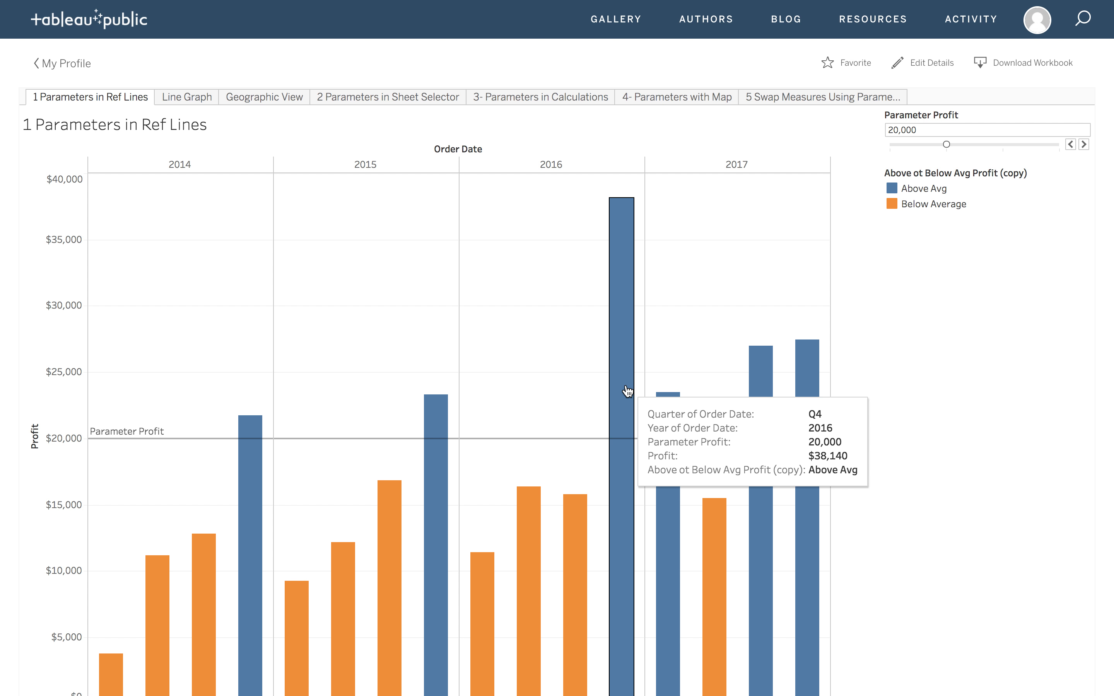
On the 2 Parameters in Sheet Selector dashboard, switch the Sheet Selector to Geographic View, Line Graph and back to All
click(366, 104)
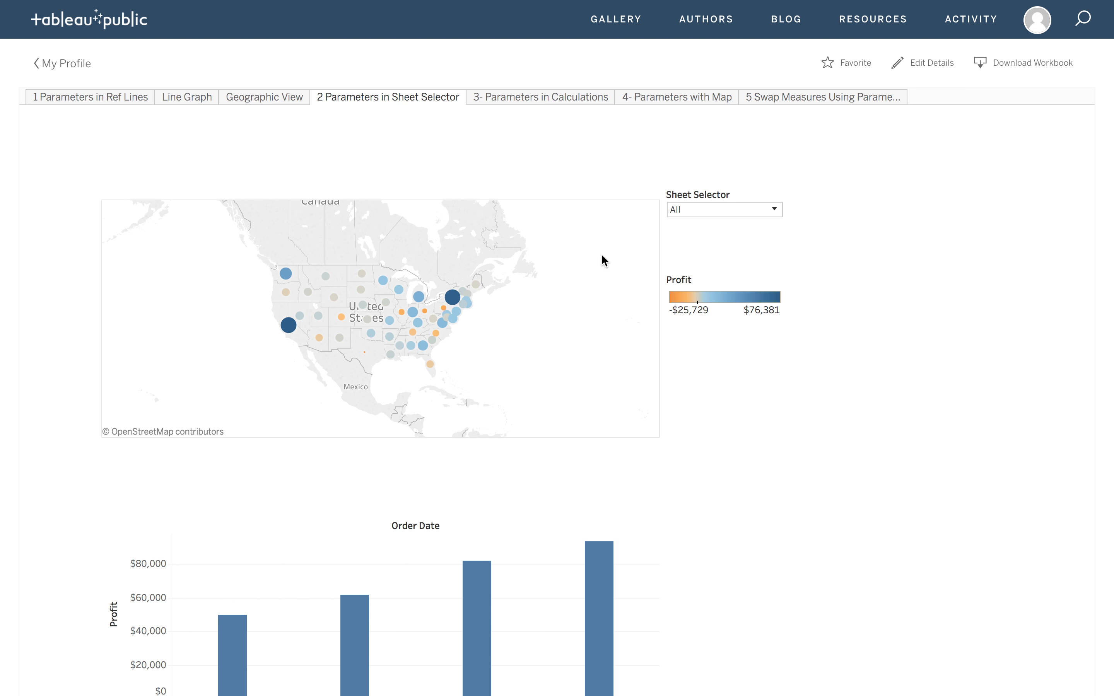
click(703, 210)
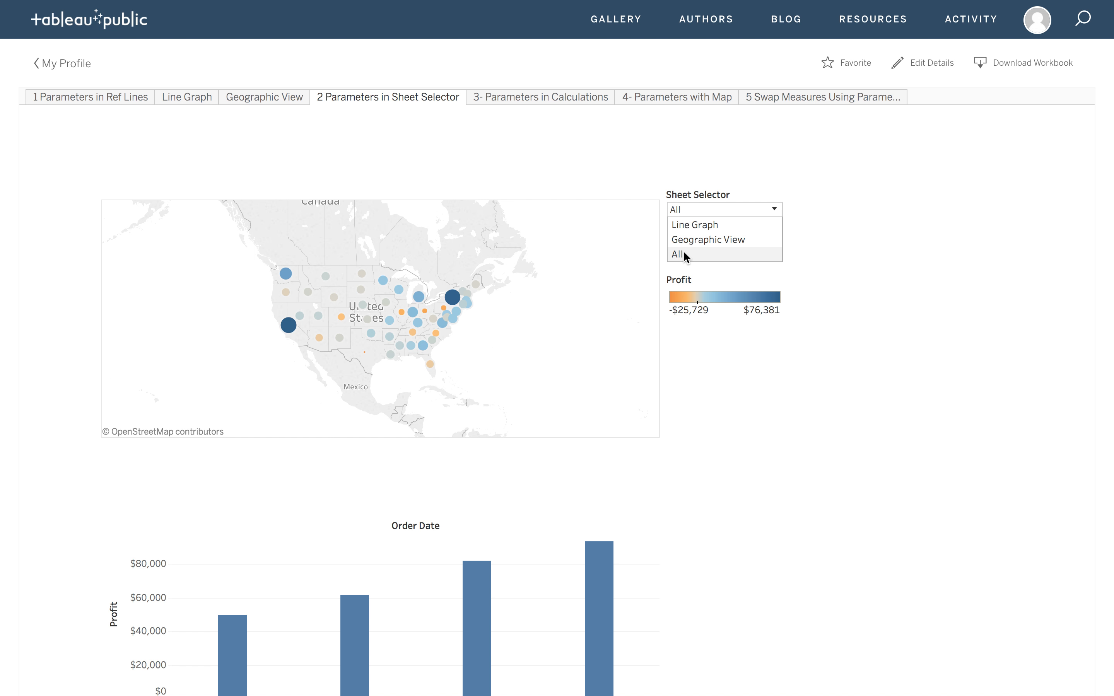
click(683, 239)
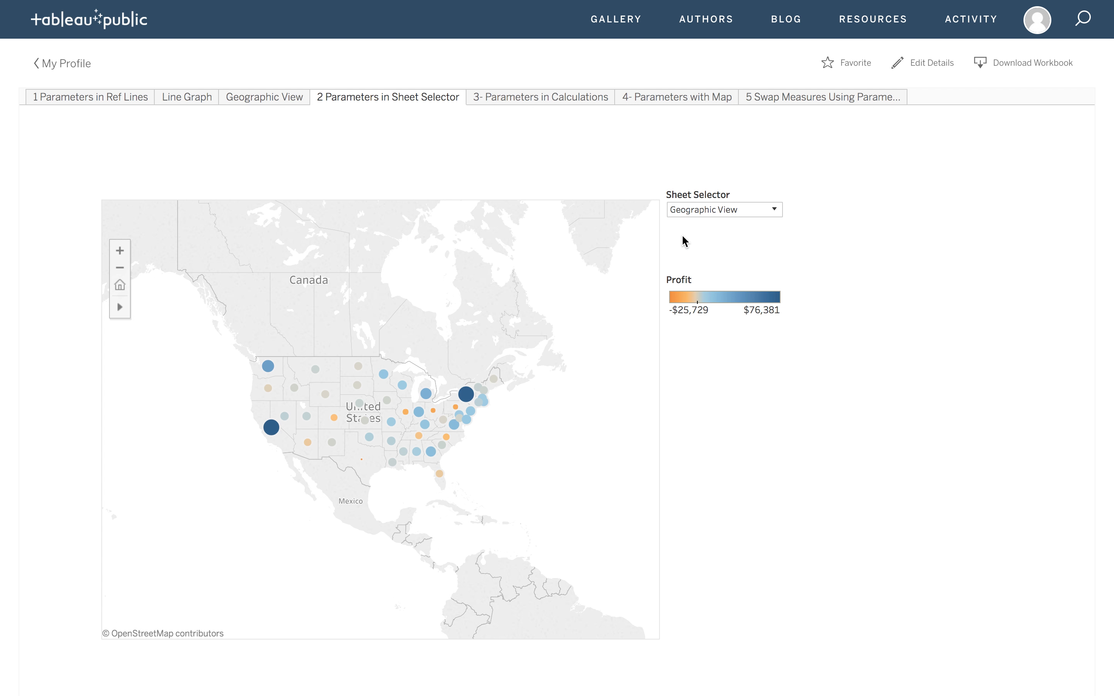
click(693, 211)
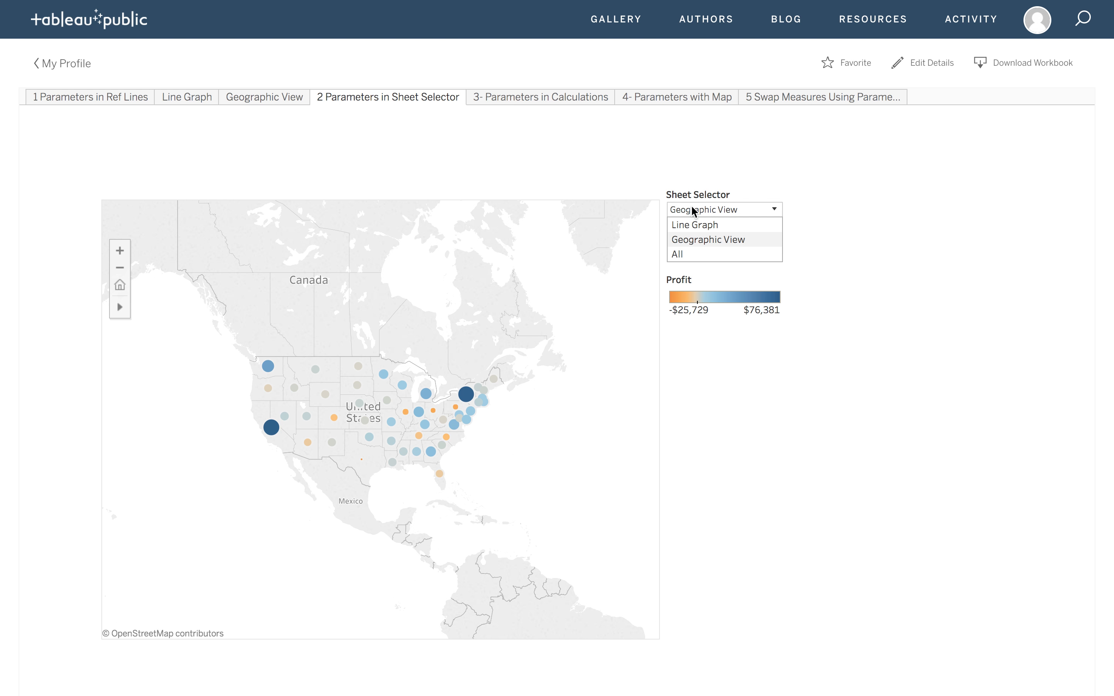
click(687, 223)
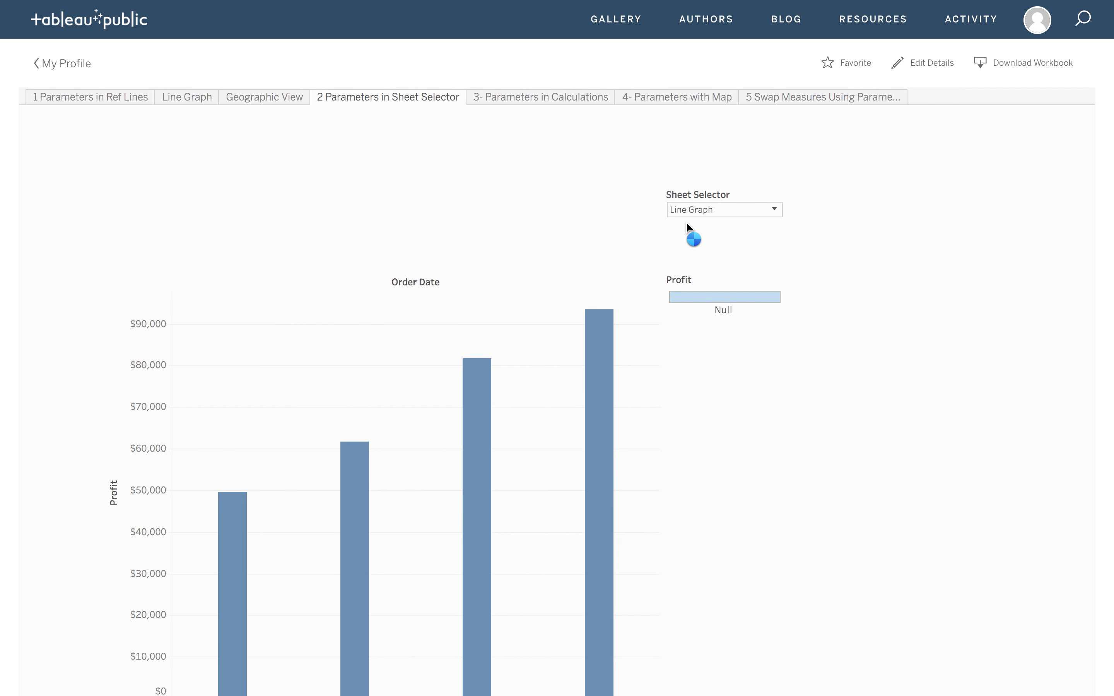
click(691, 210)
click(685, 254)
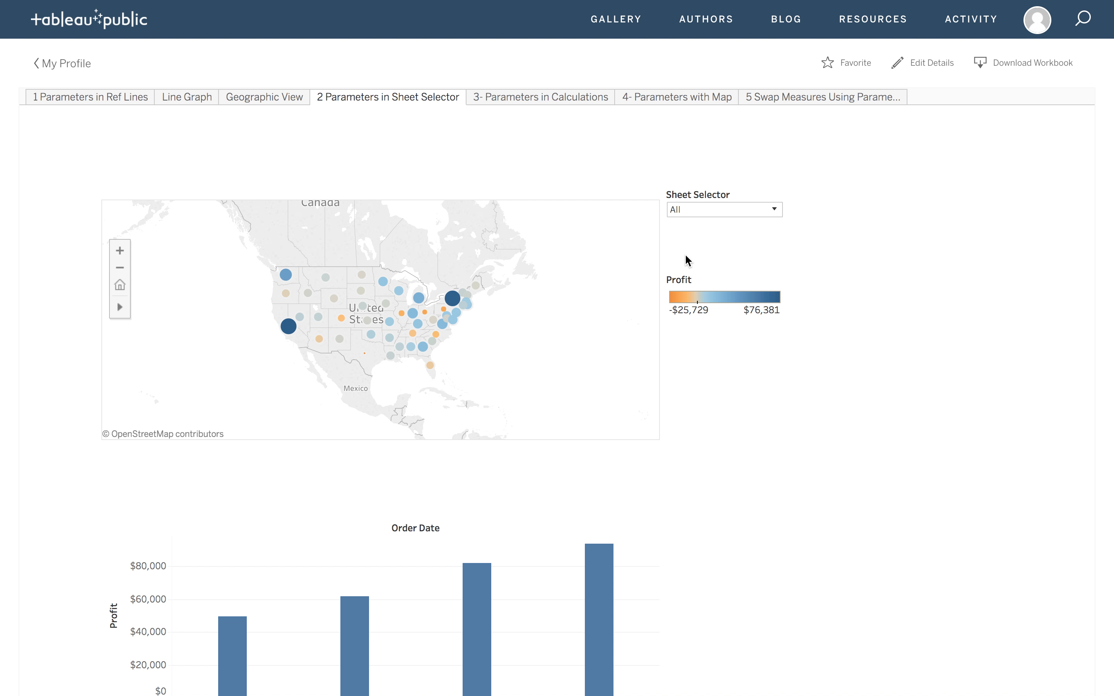
On 3- Parameters in Calculations, try 3 days and return to 2, finishing on the 4- Parameters with Map sheet
click(545, 97)
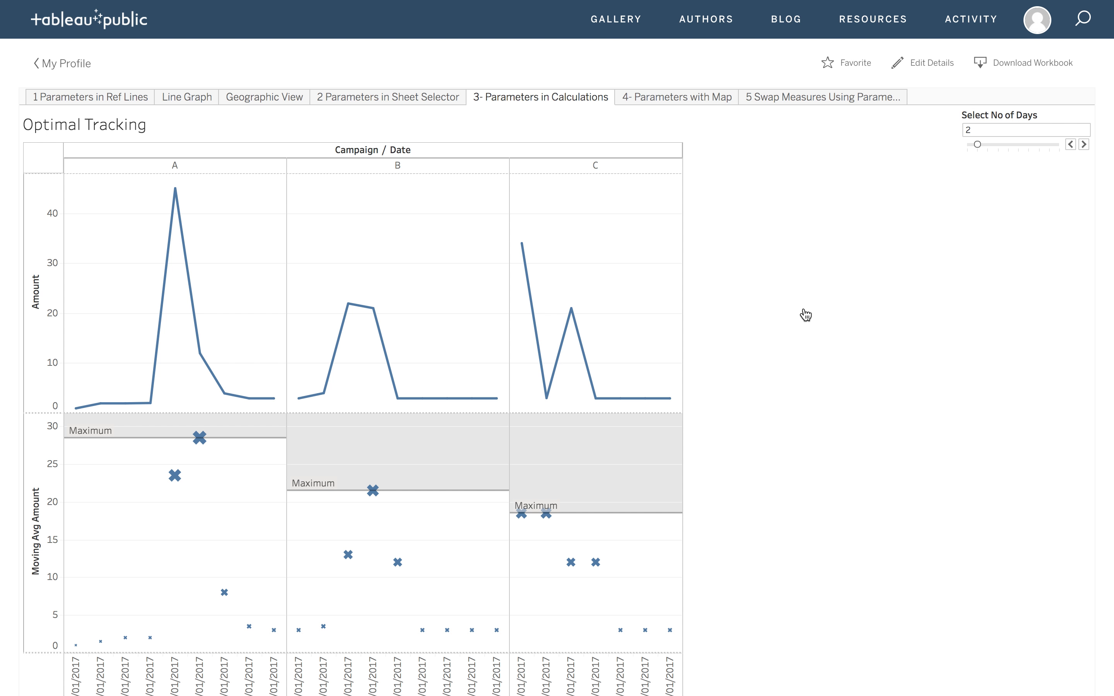
click(1087, 146)
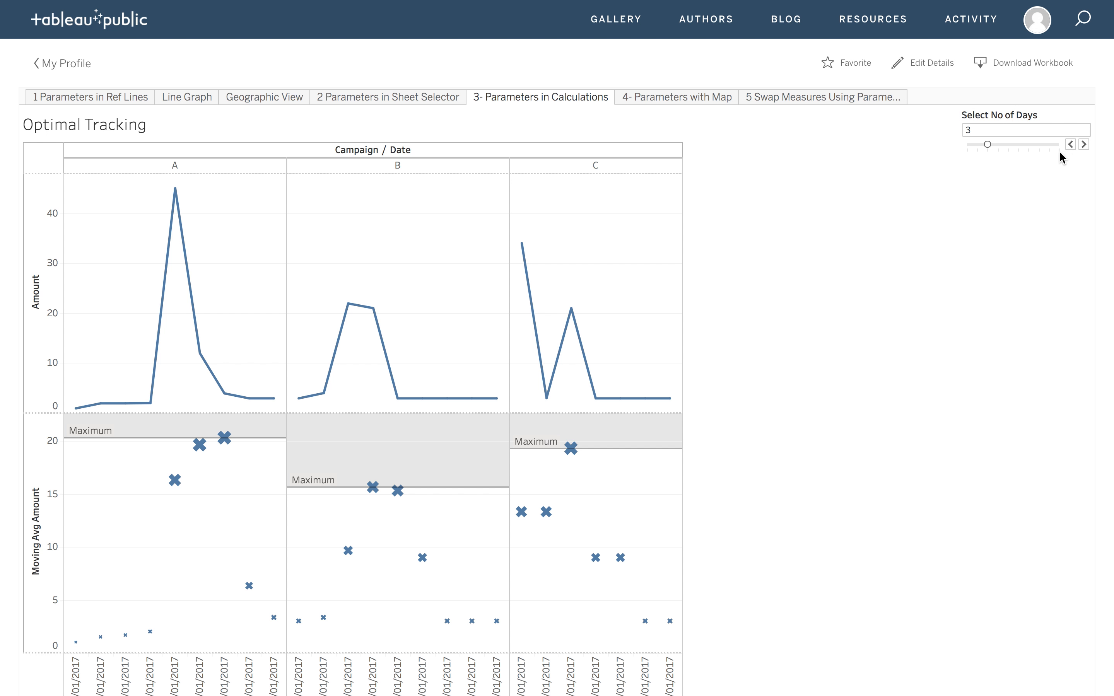
click(1069, 144)
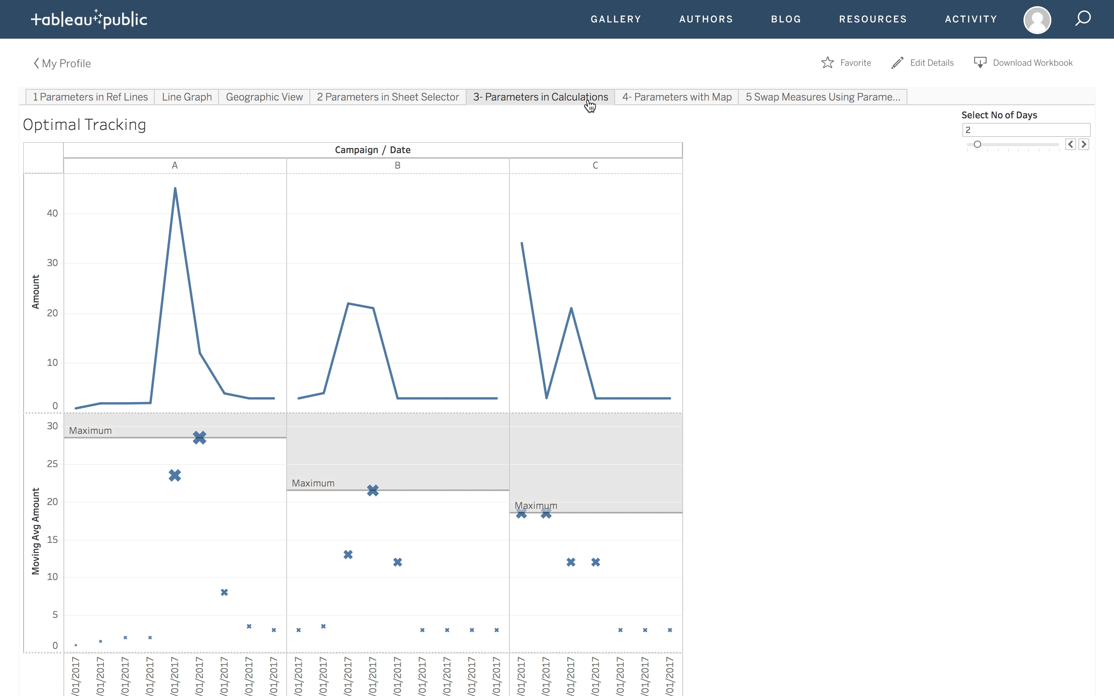
click(700, 101)
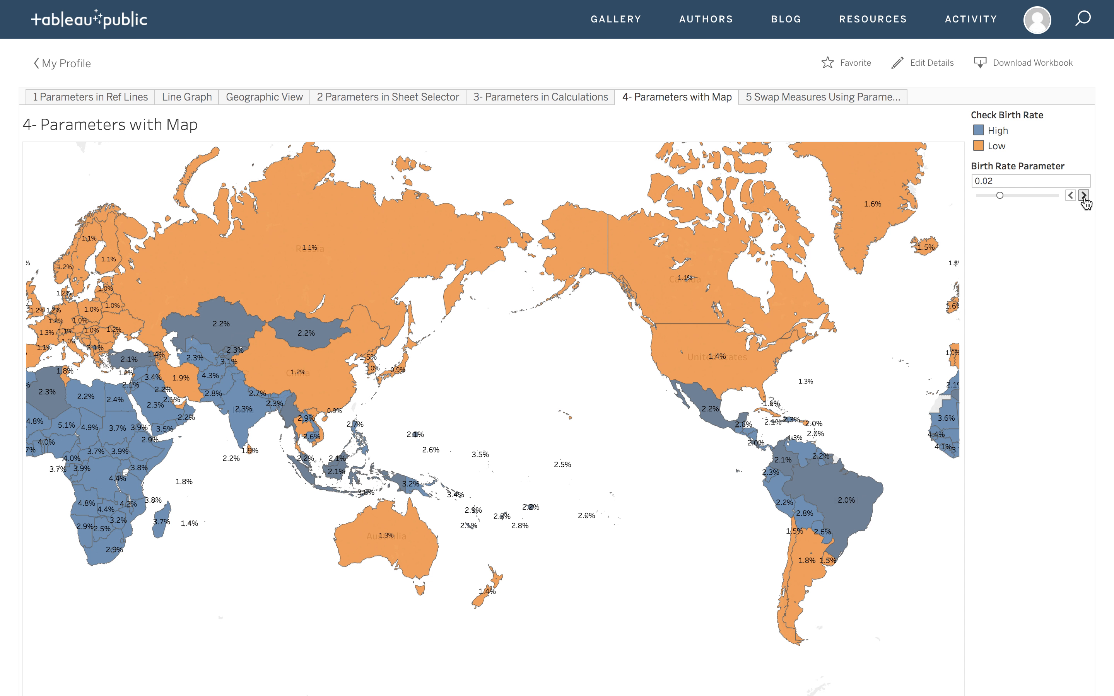
On the 5 Swap Measures Using Parameters sheet, check the options for both measures and set Select Measure 1 to Discount
click(829, 103)
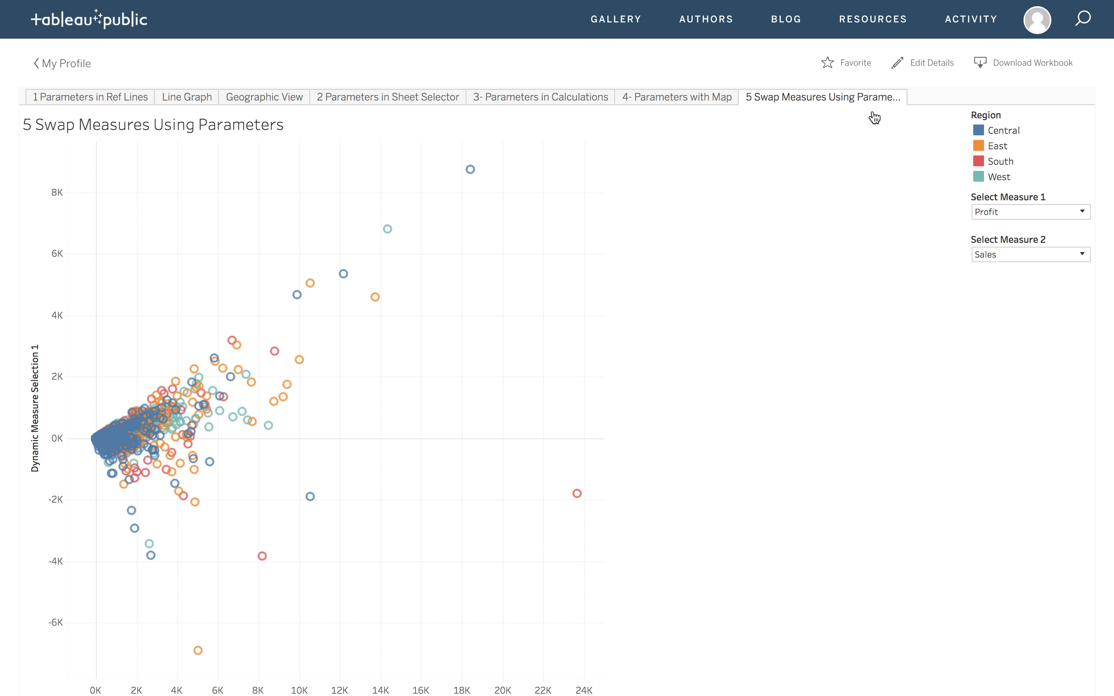
click(993, 213)
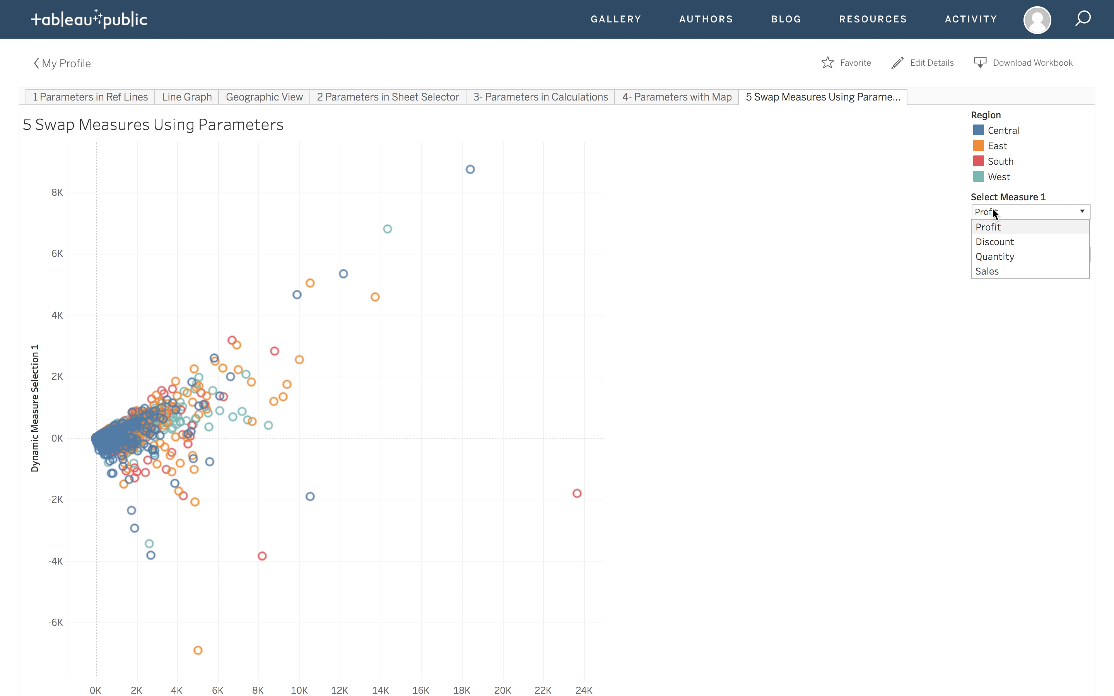
click(993, 213)
click(994, 255)
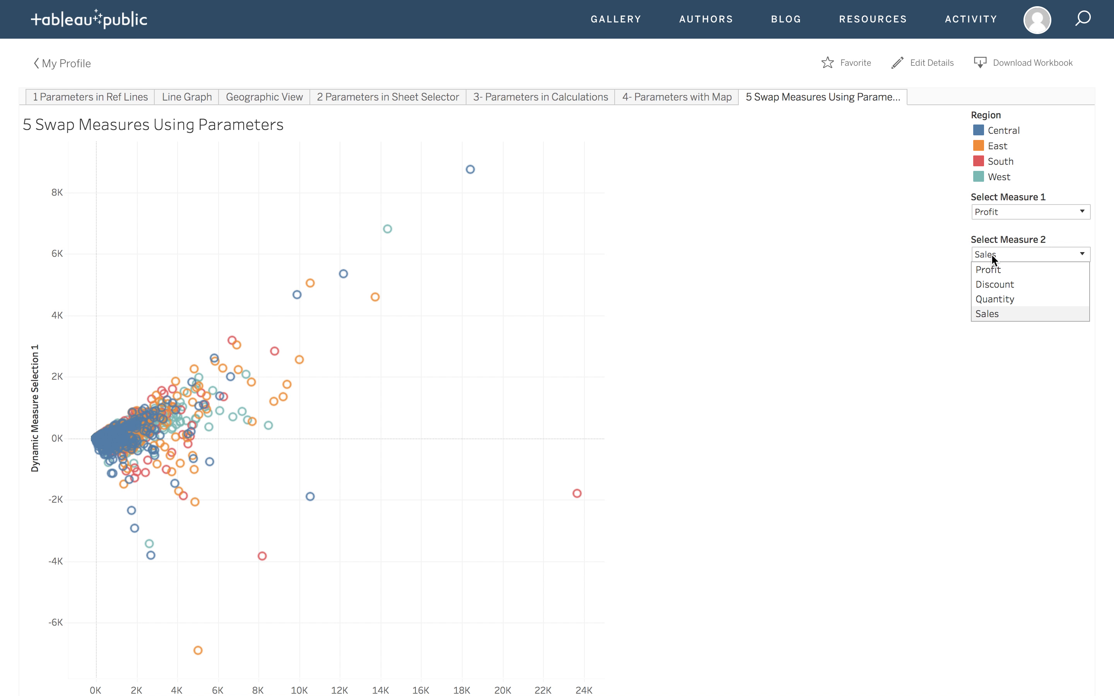
click(995, 214)
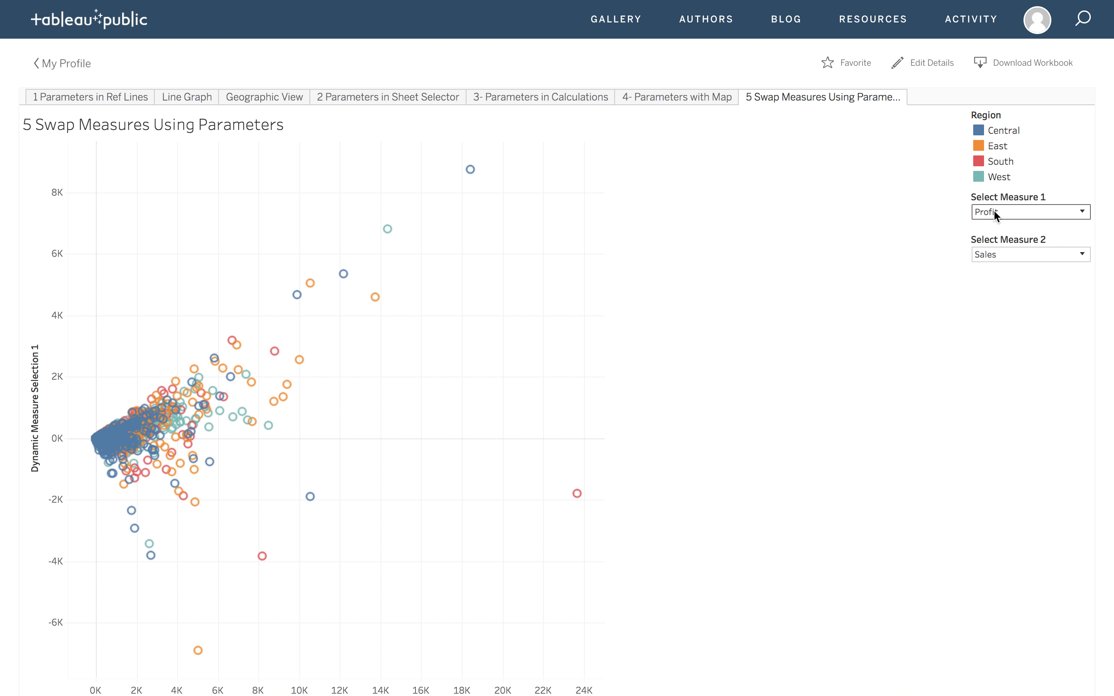
click(994, 214)
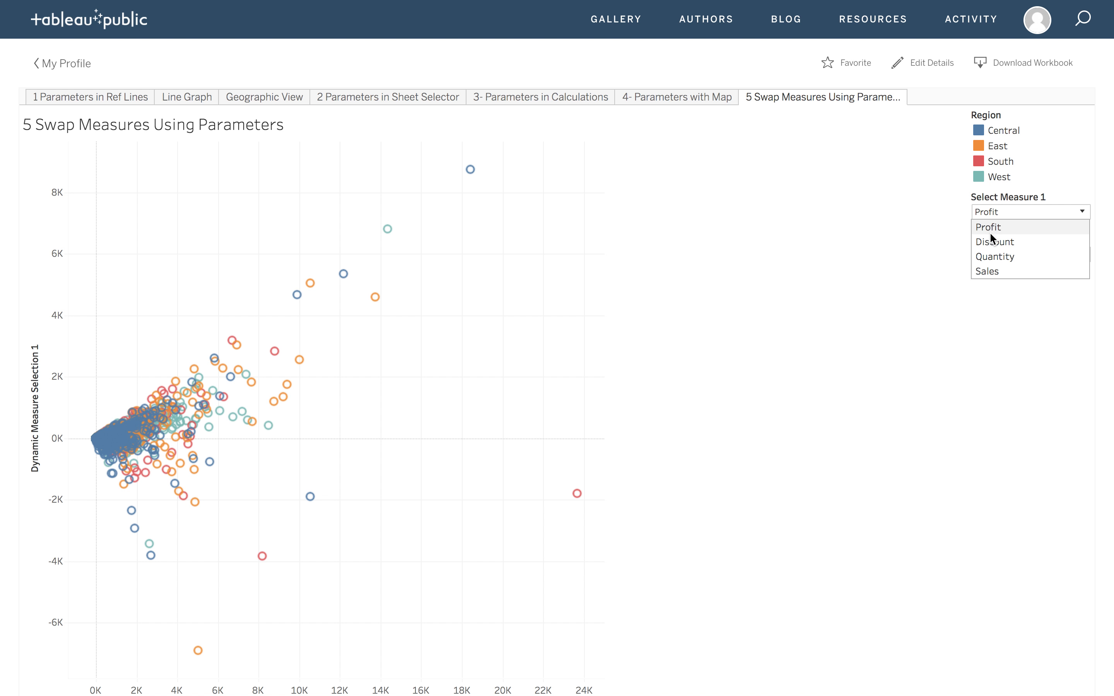
click(989, 236)
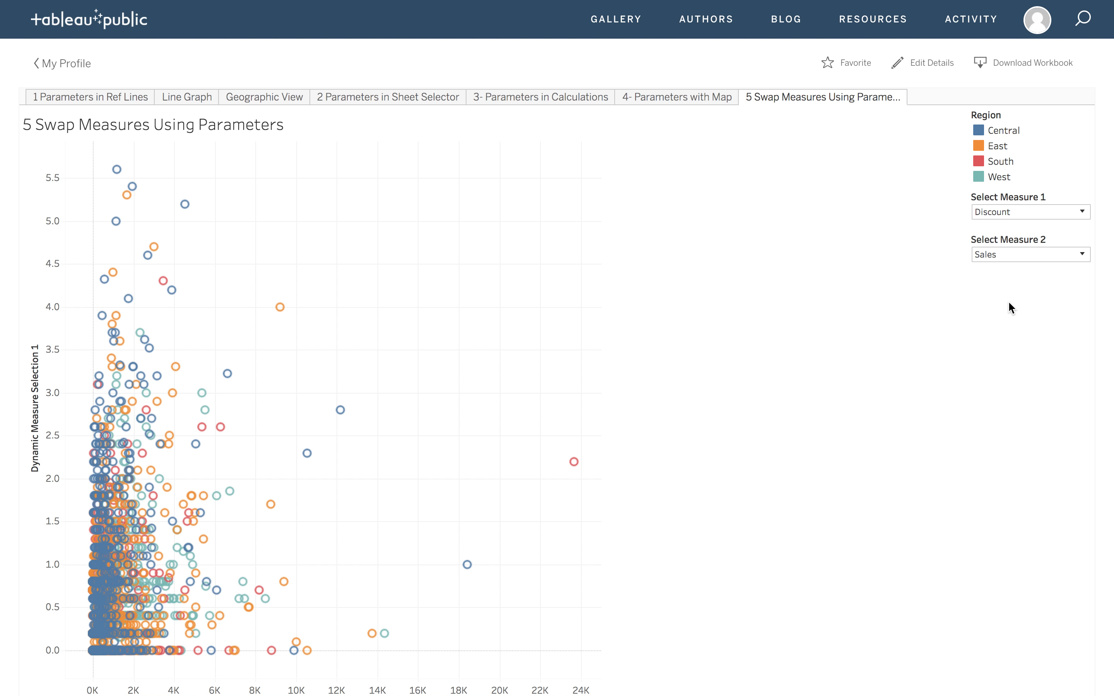
Switch to the Book1 workbook in Tableau Desktop and add a new blank worksheet
key(super+Tab)
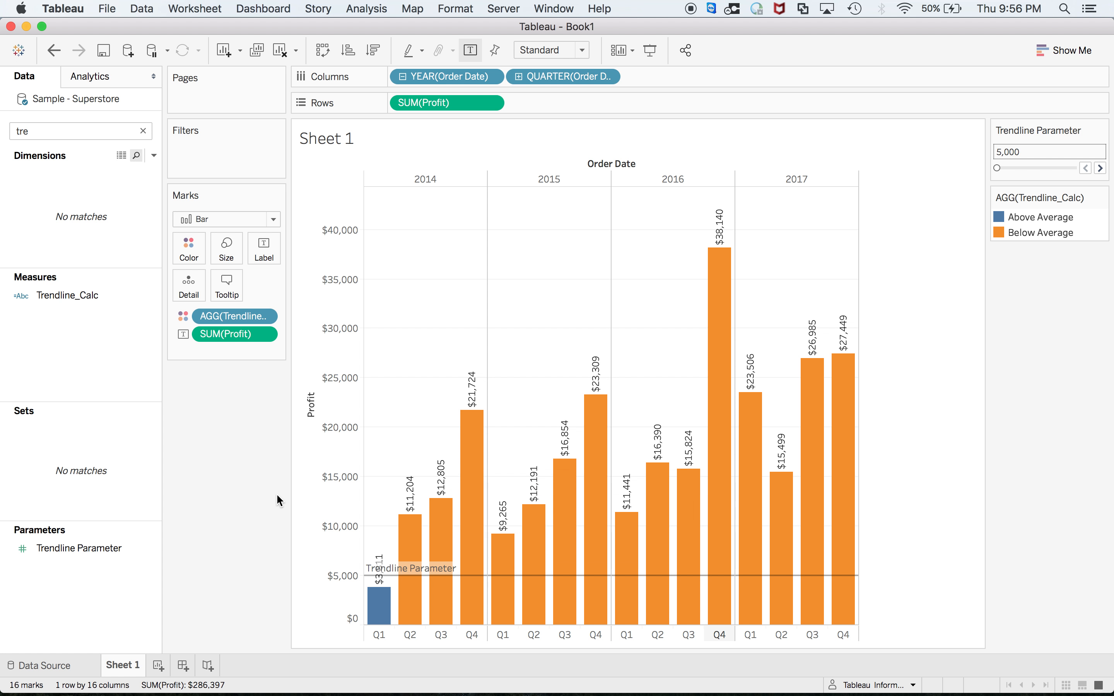
click(158, 666)
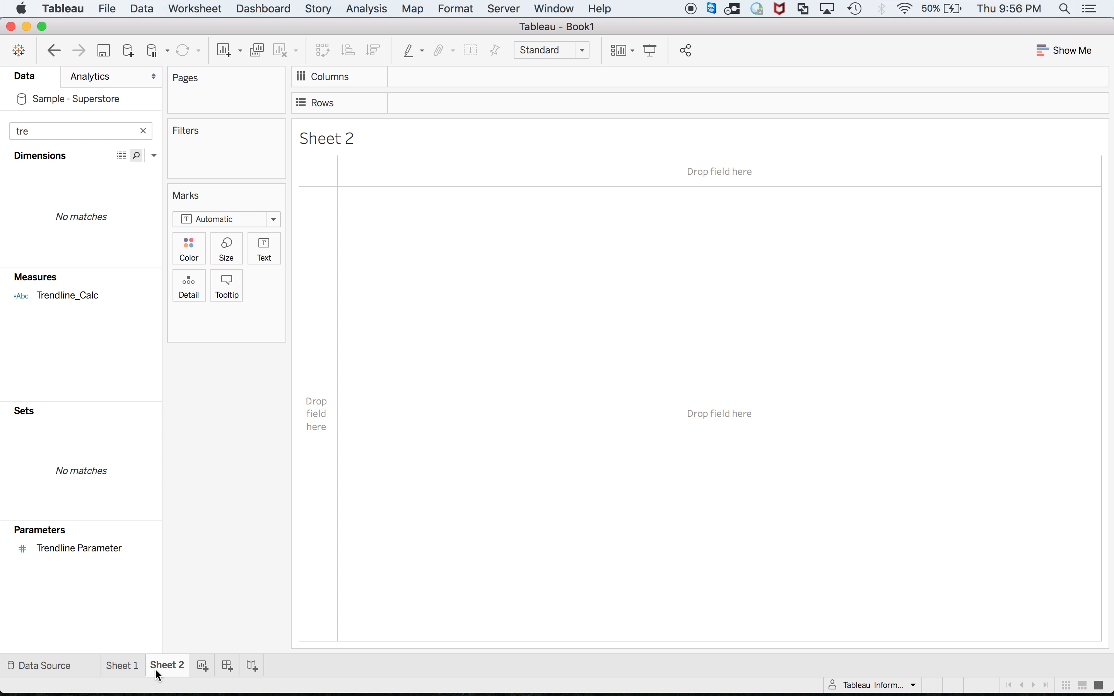
Review the 1 Parameters in Ref Lines example in Chrome and in the desktop reference workbook, ending back in Book1
key(super+Tab)
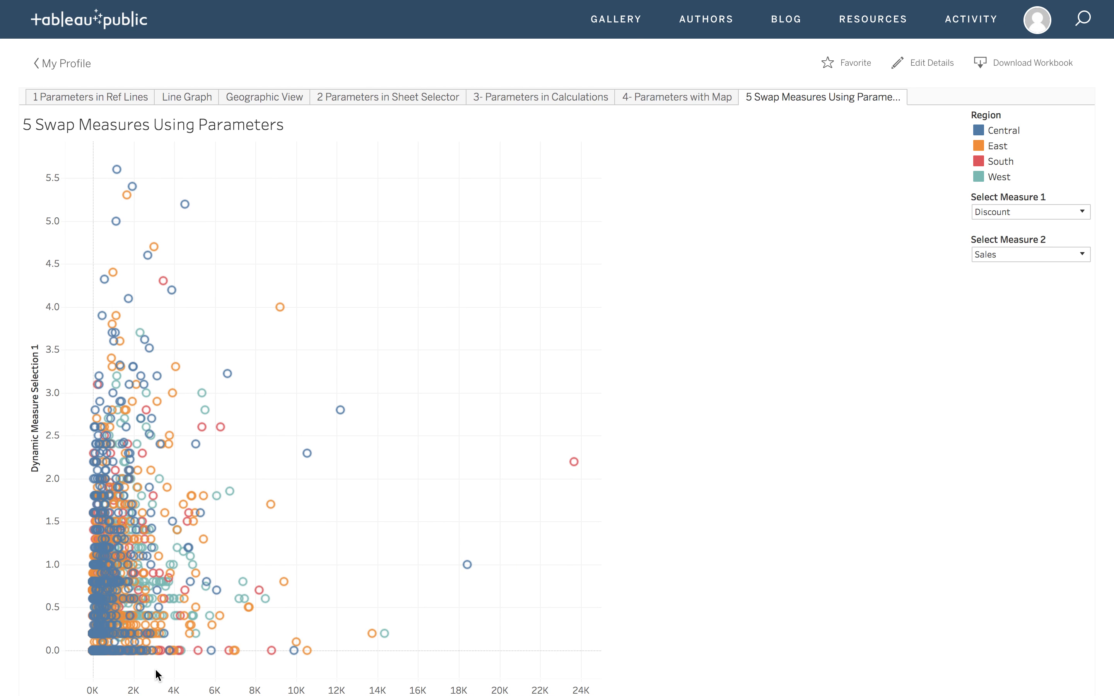
click(92, 99)
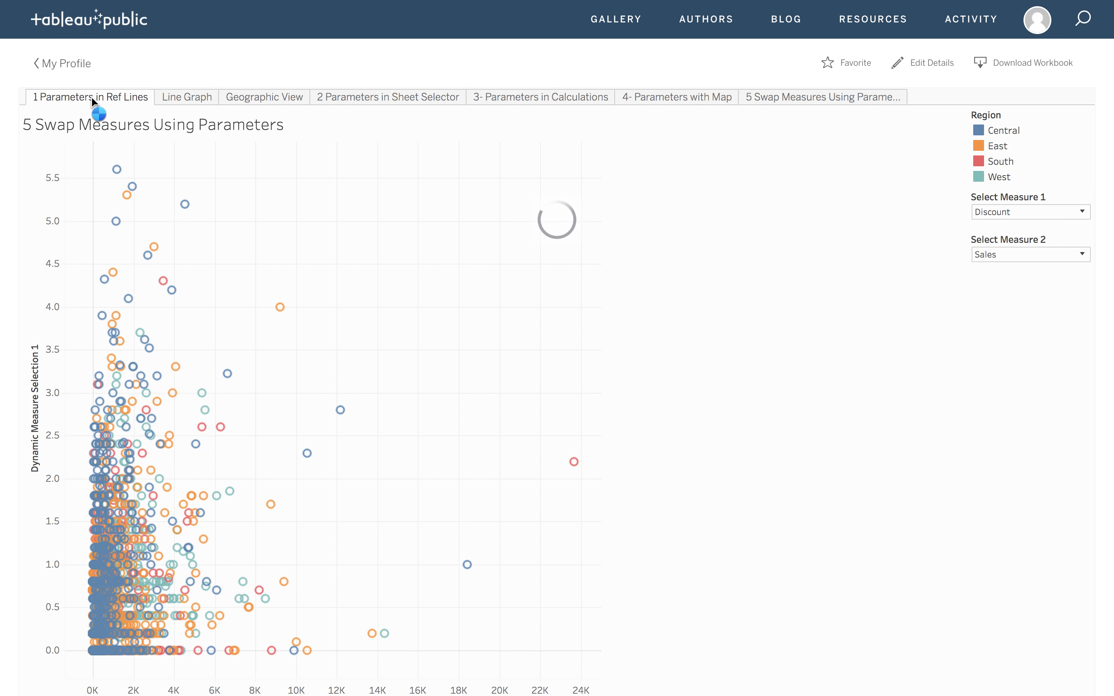
key(super+Tab)
key(super+Tab)
key(super+Tab)
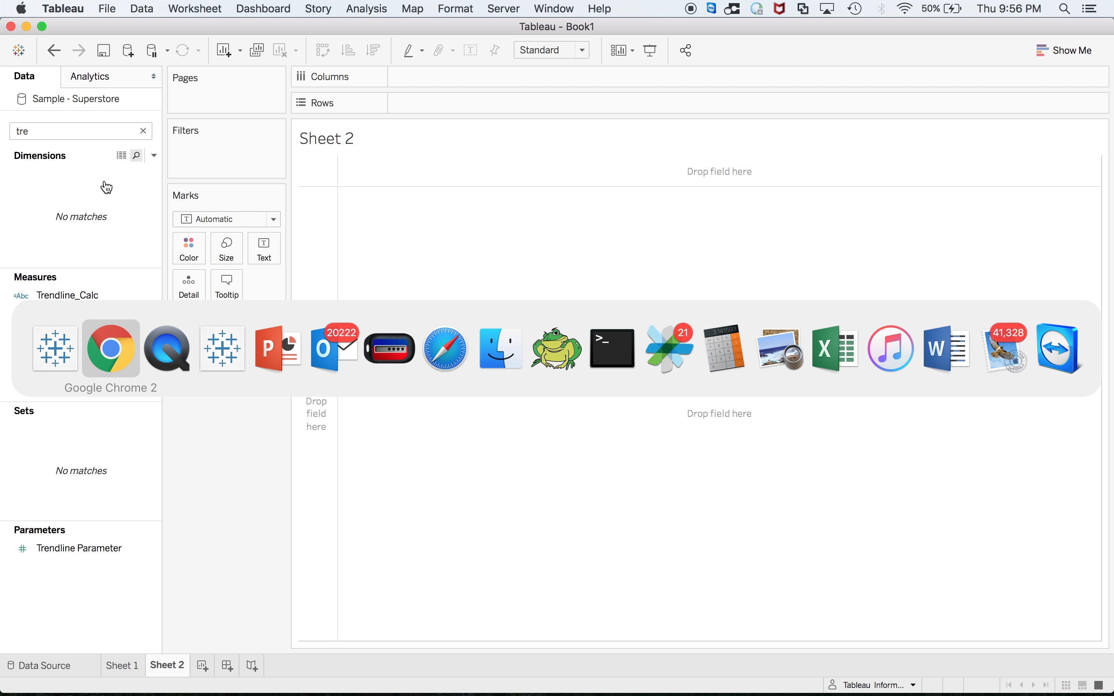
key(super+Tab)
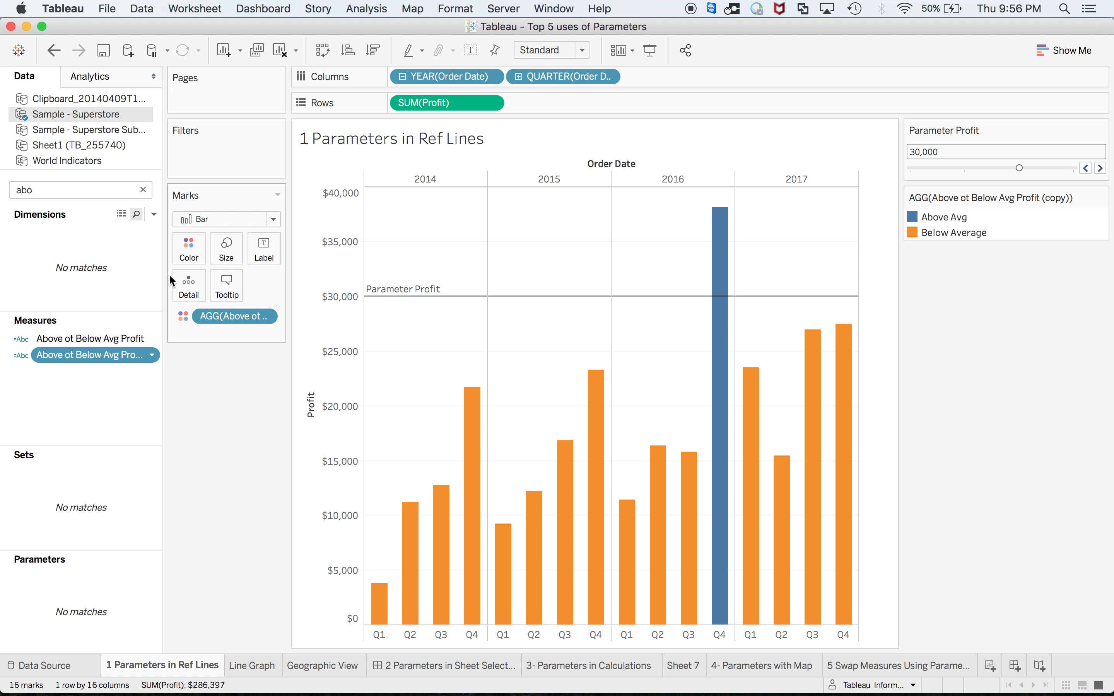
key(super+Tab)
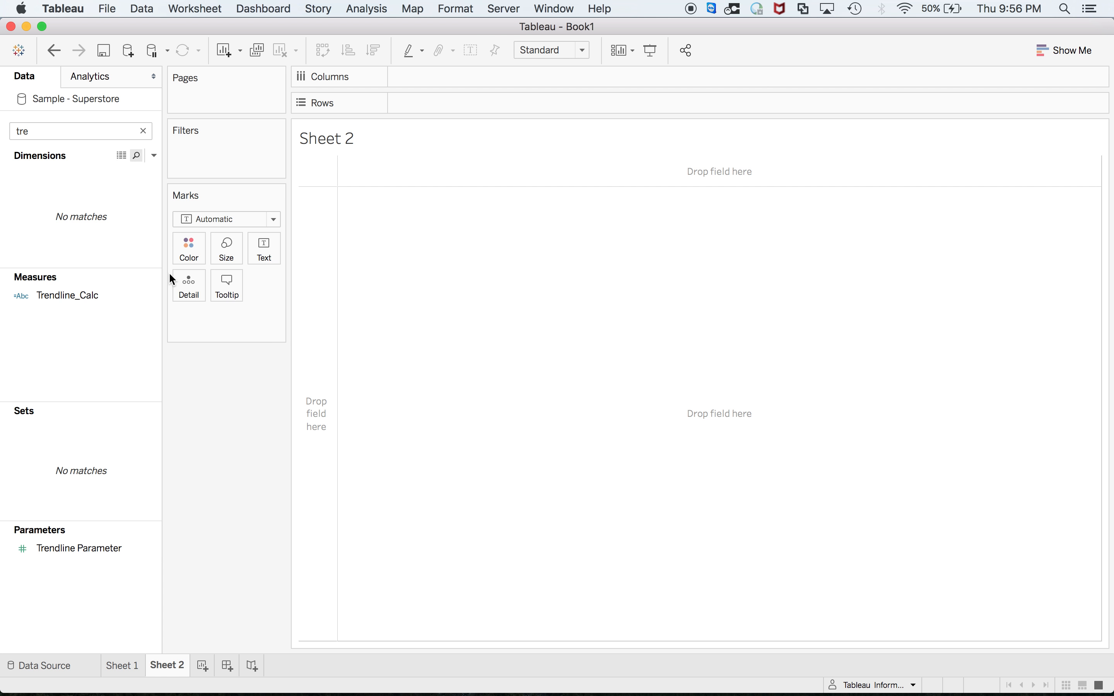
Clear the field search in Book1 and check the reference workbook's chart once more before returning to Sheet 2
click(28, 133)
key(BackSpace)
key(BackSpace)
key(BackSpace)
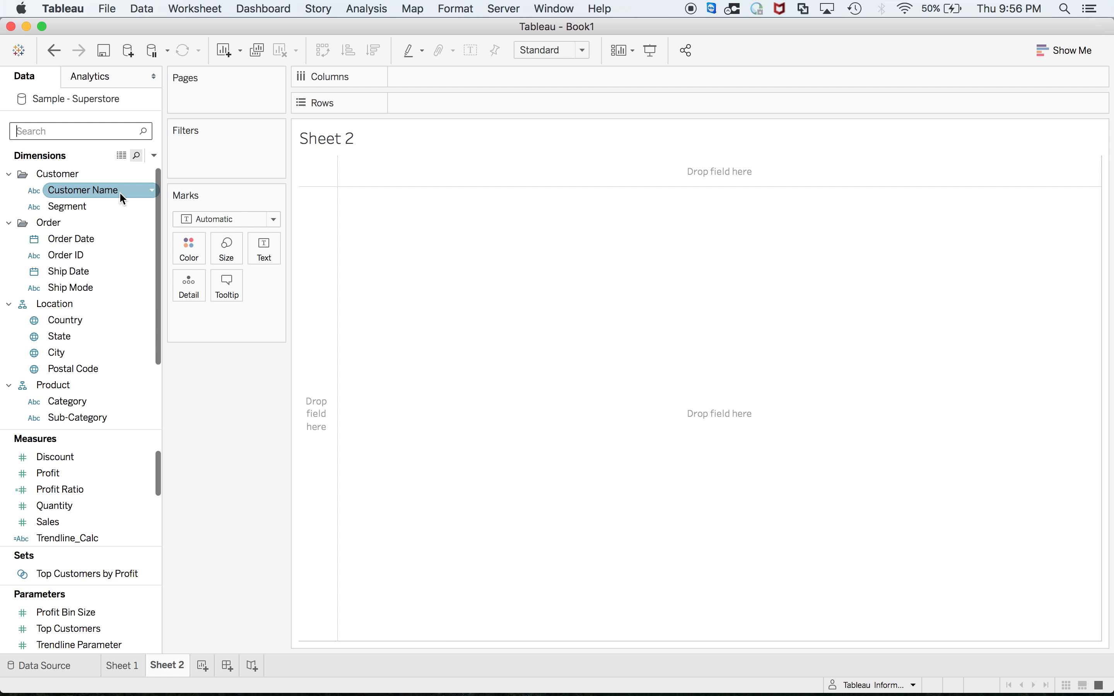
key(super+Tab)
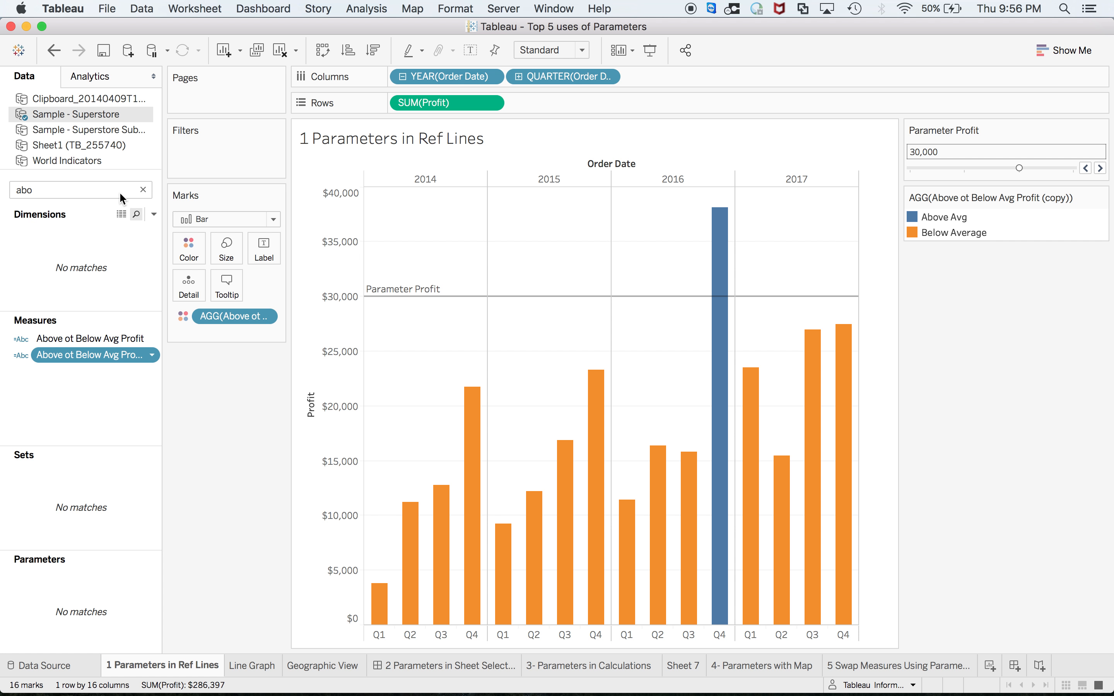
key(super+Tab)
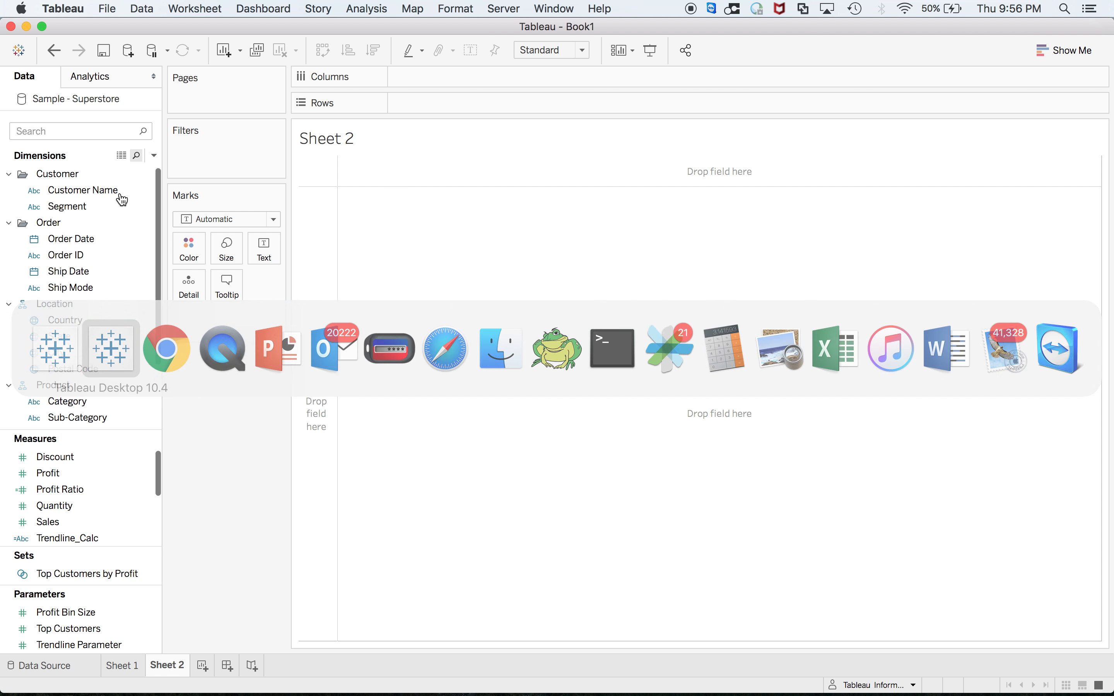
Build a chart of Profit on rows against Order Date on columns, broken down by year and quarter
double_click(79, 236)
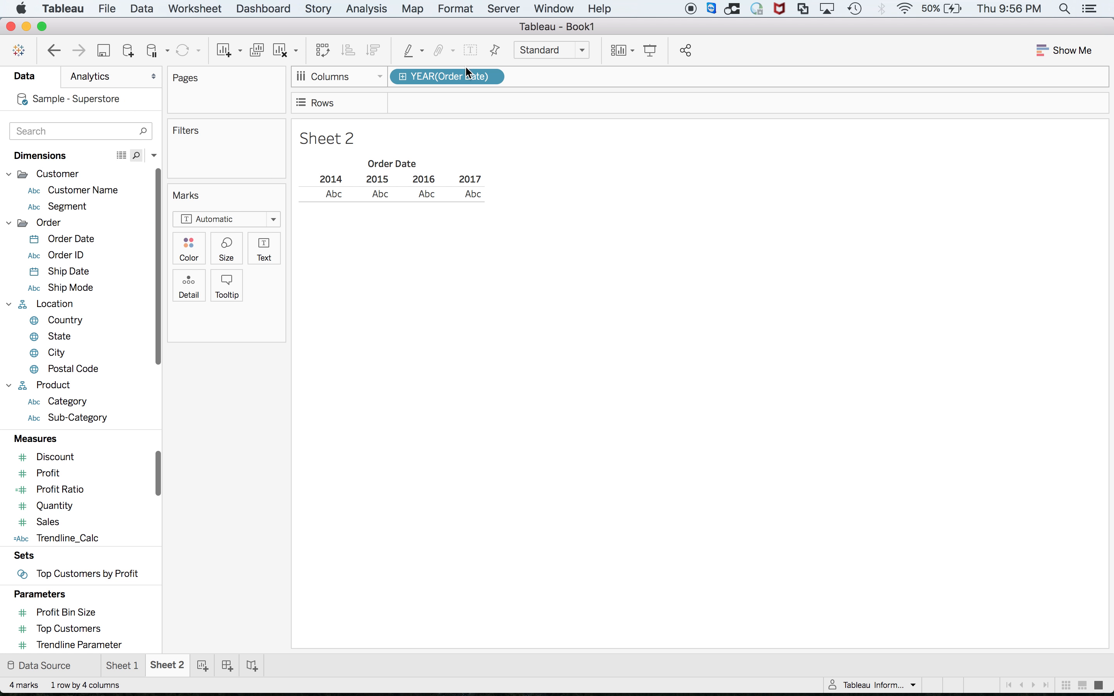
click(403, 76)
drag(100, 474, 454, 104)
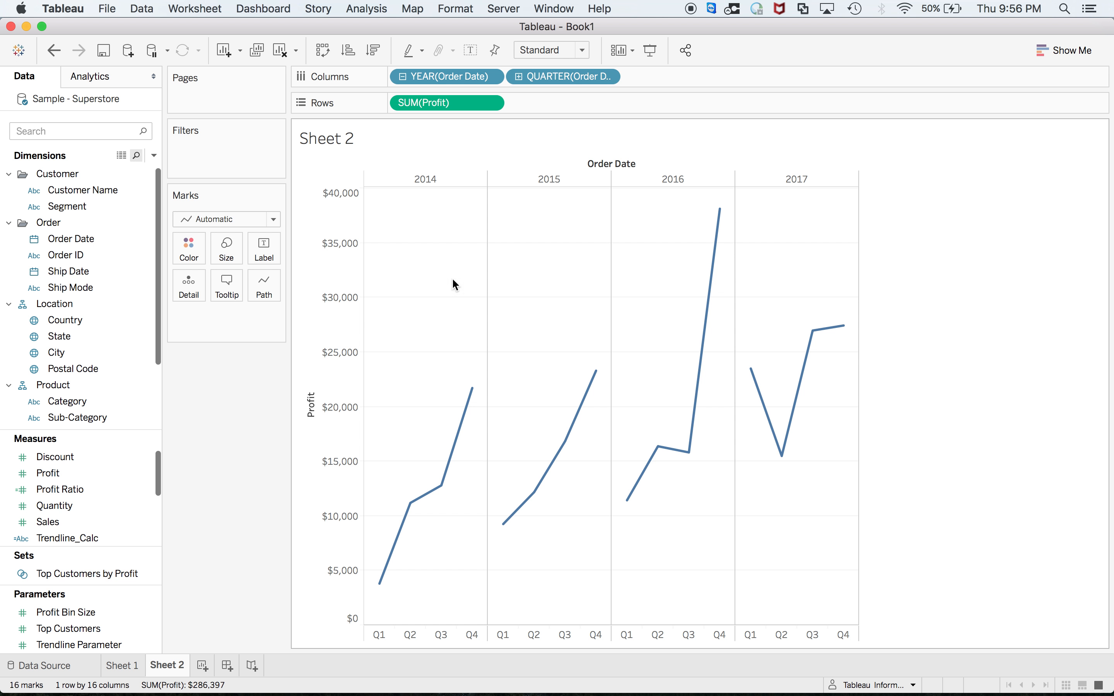
Change the quarterly profit chart's mark type from automatic to Bar
right_click(313, 312)
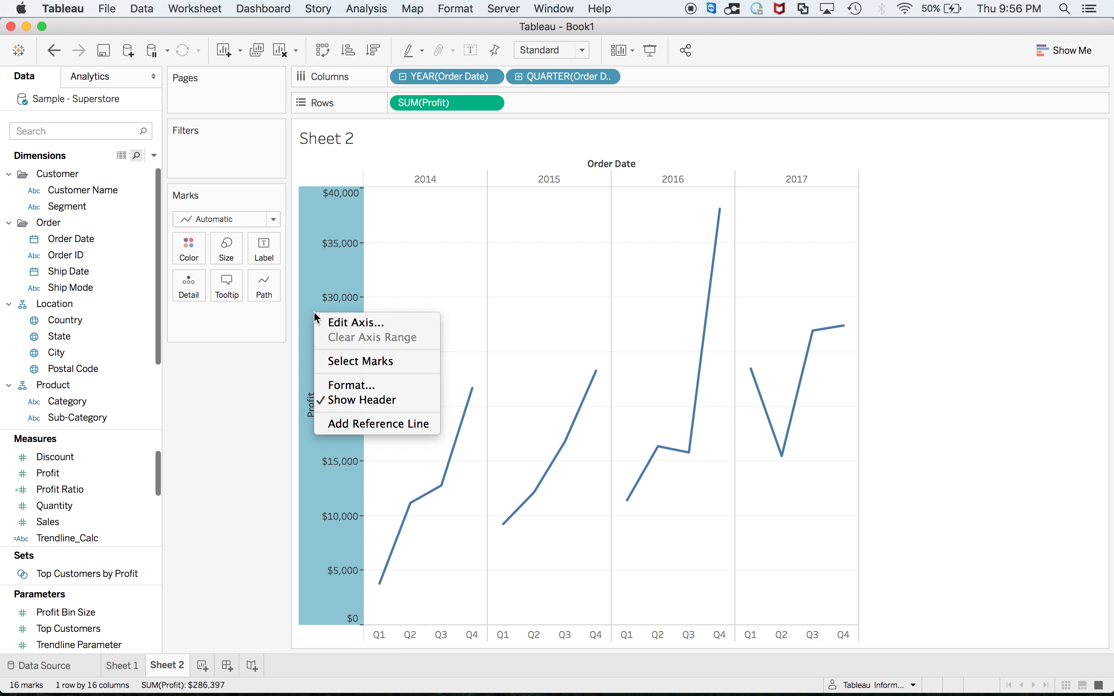
click(266, 366)
click(249, 219)
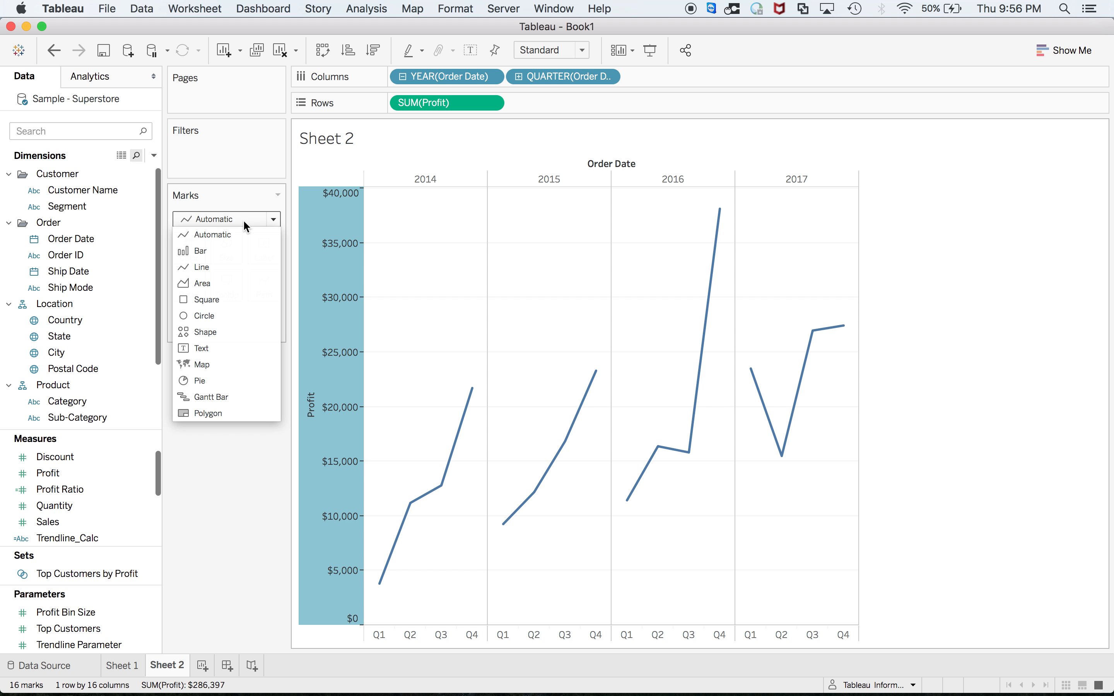
click(223, 251)
Start a reference line on the Profit axis with its scope set to Entire Table
right_click(316, 297)
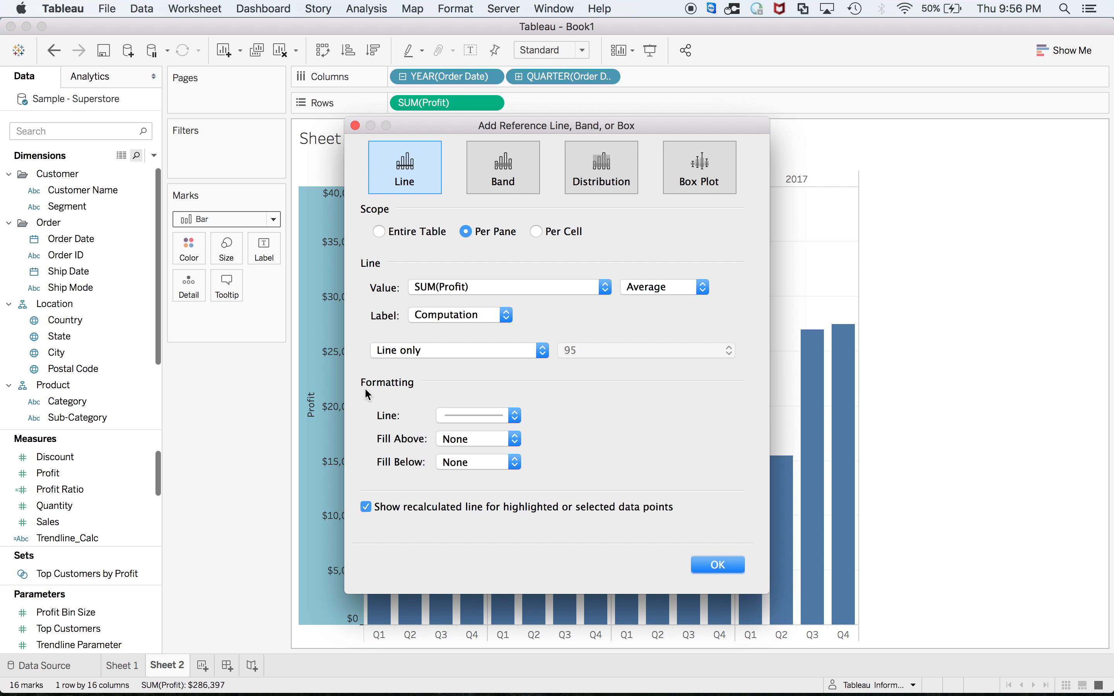
click(490, 290)
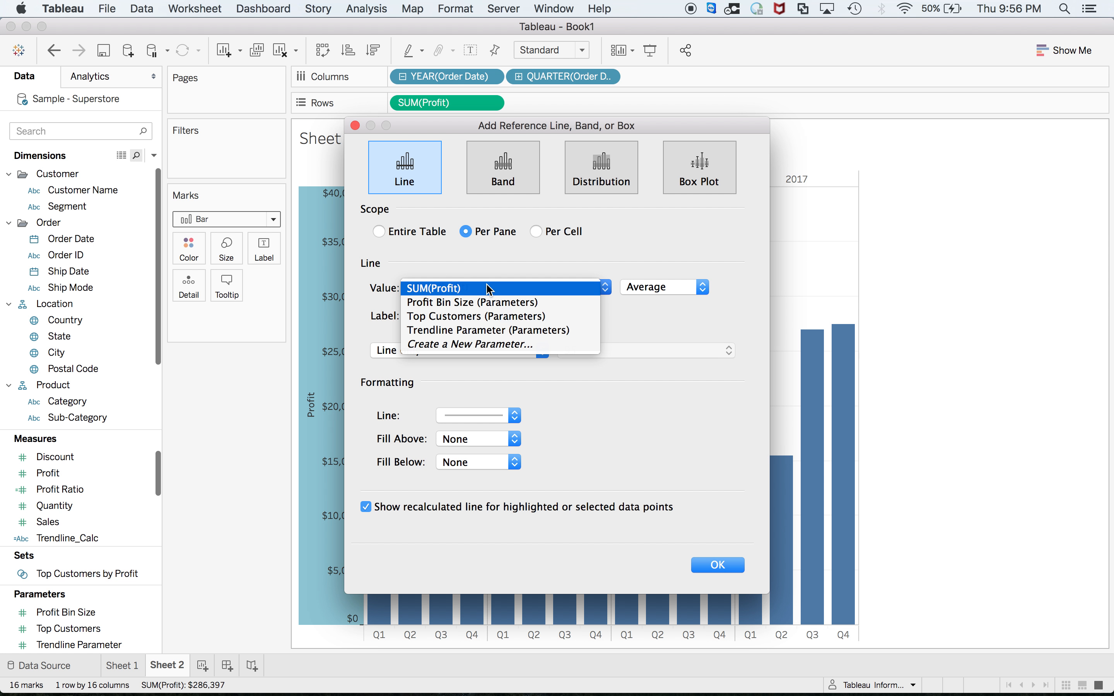
click(397, 246)
click(381, 234)
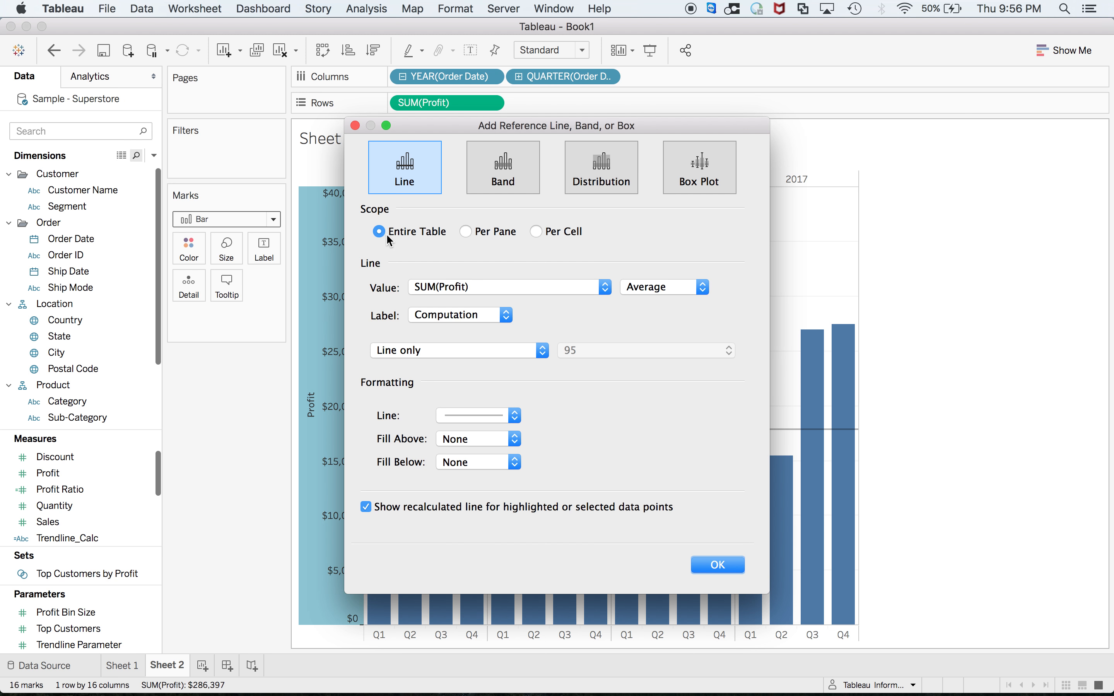
Base the reference line's value on a new parameter named "Parameter for ref line"
click(484, 283)
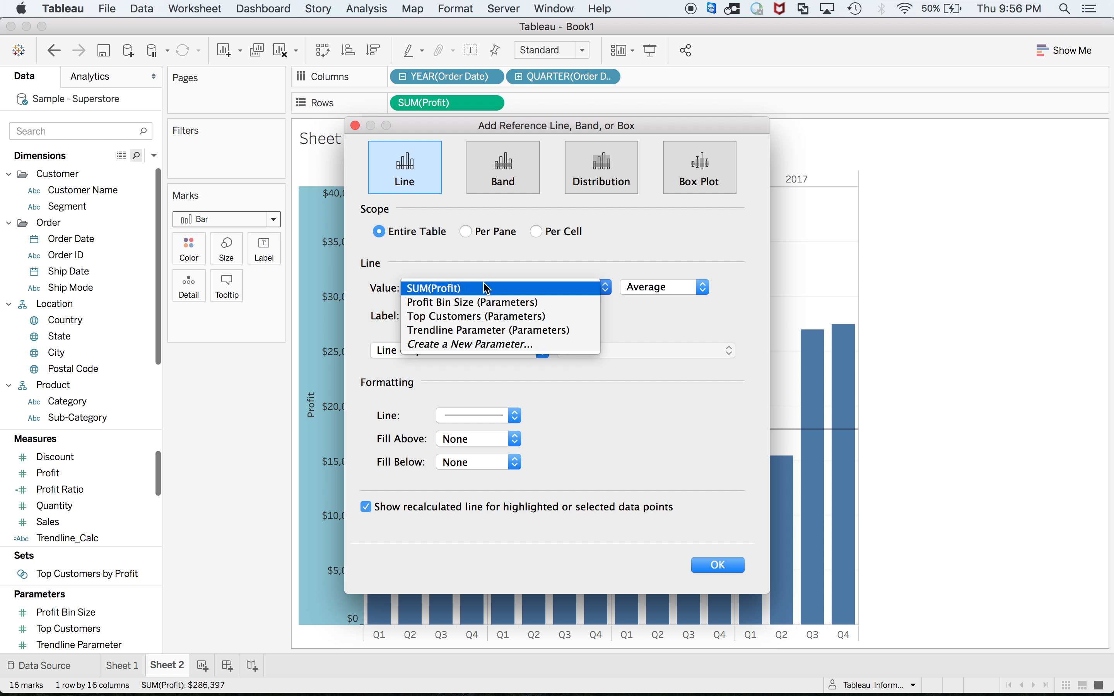
click(481, 343)
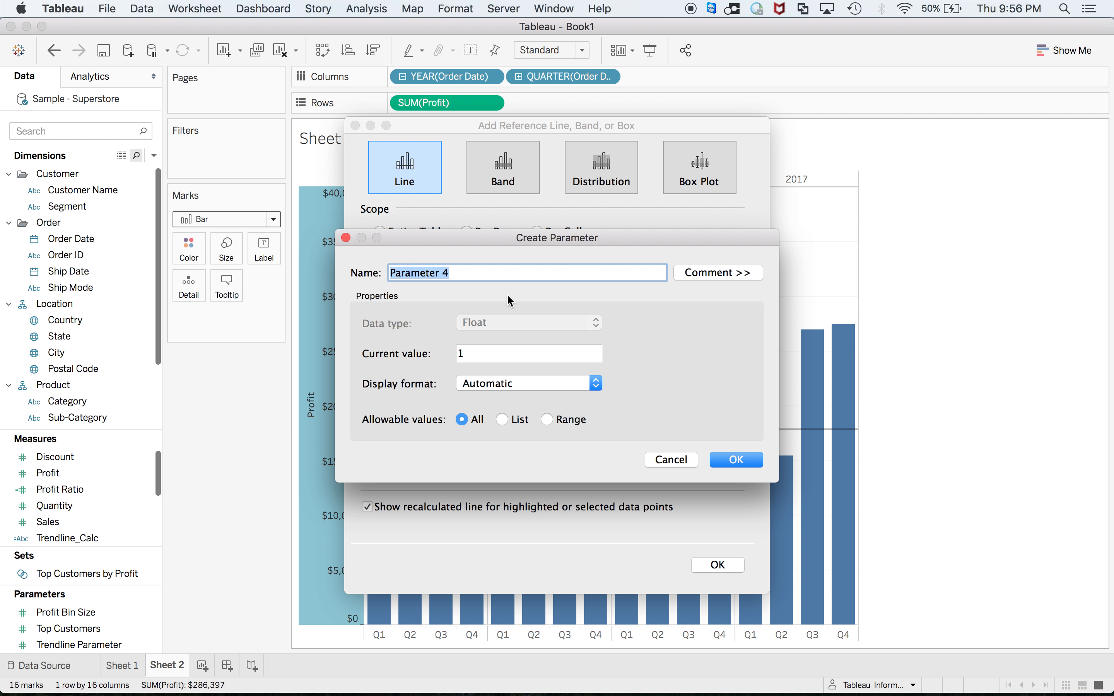
key(BackSpace)
text(Par)
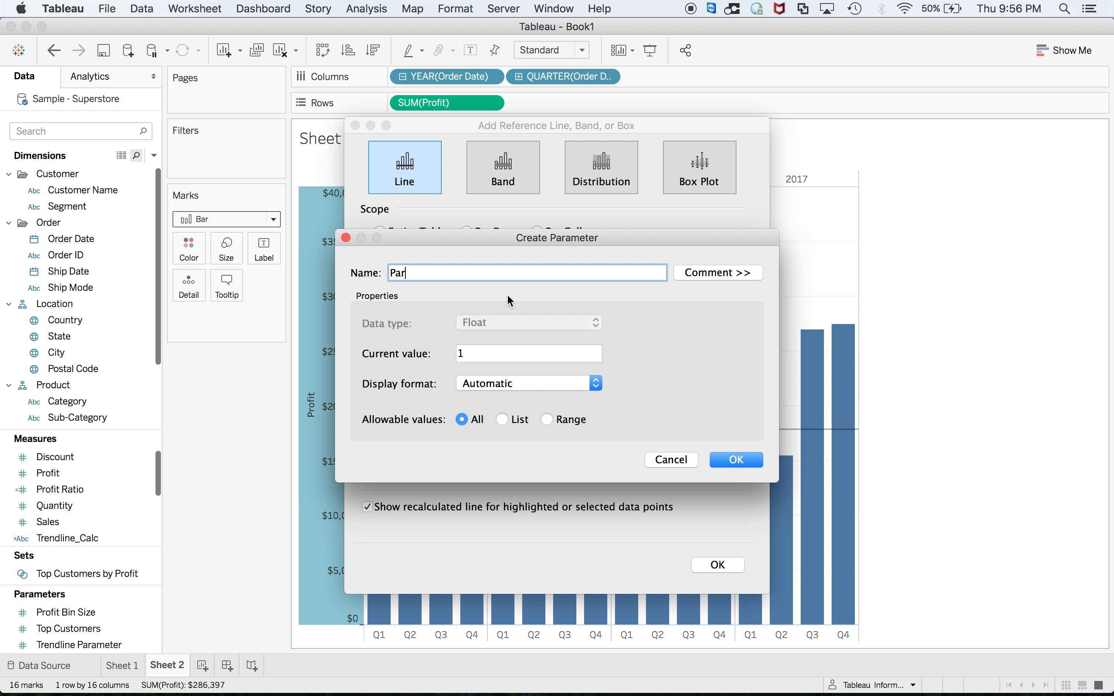
text(ameter for ref line)
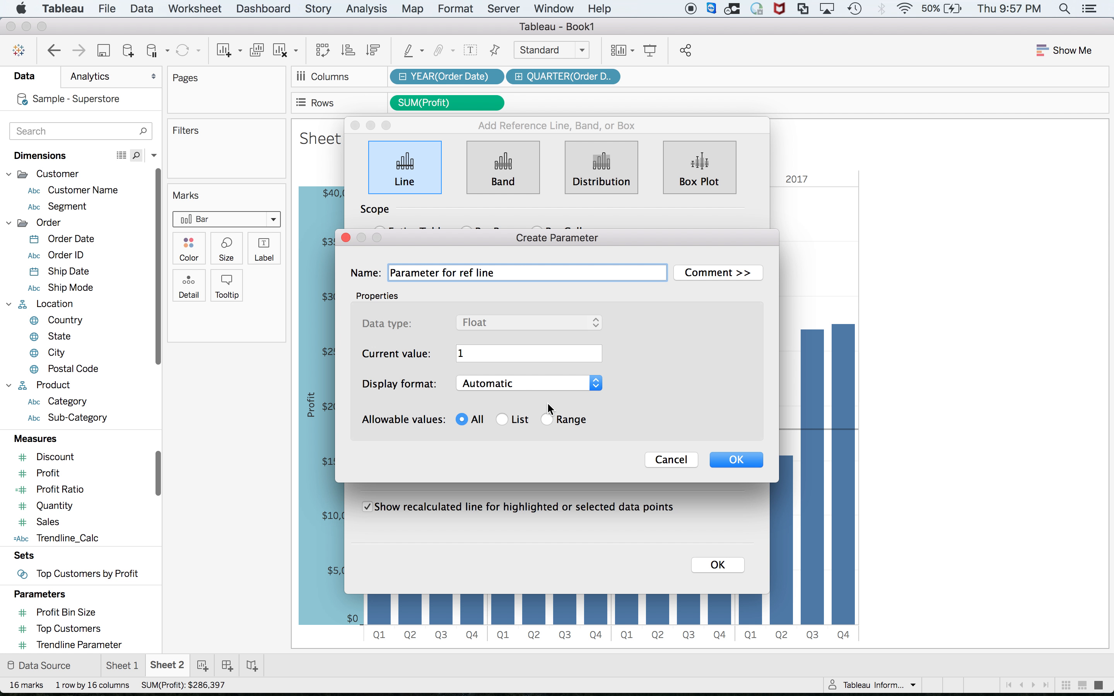
Limit the parameter to a range from 5,000 to 40,000 and finish creating the parameter and reference line
click(547, 418)
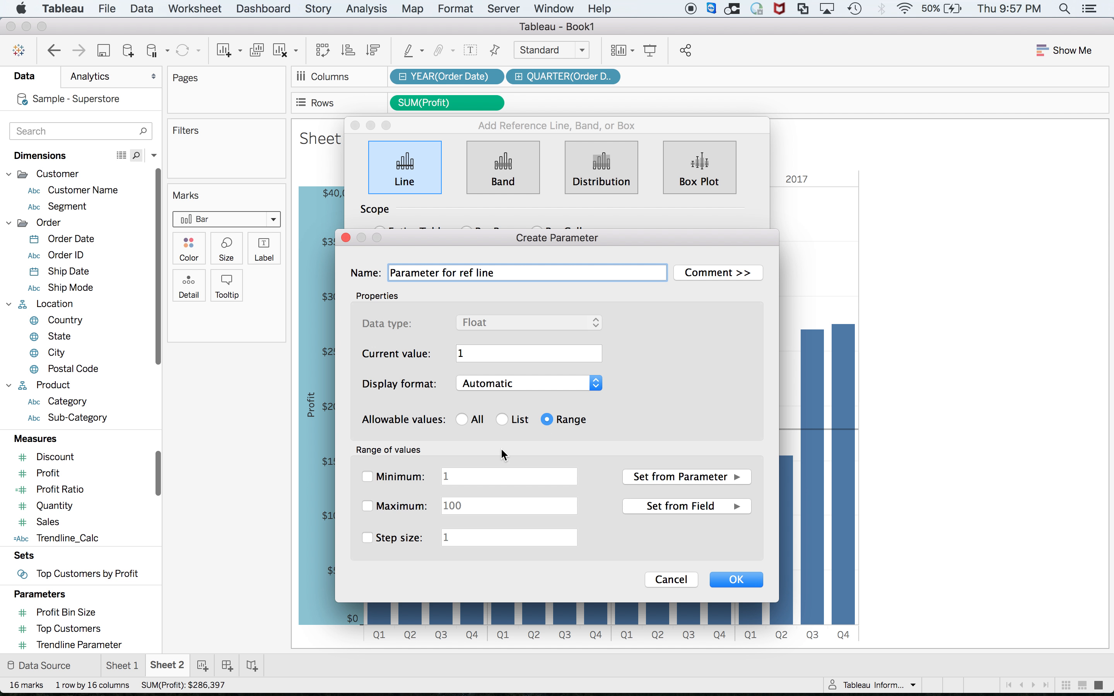
click(378, 482)
click(479, 475)
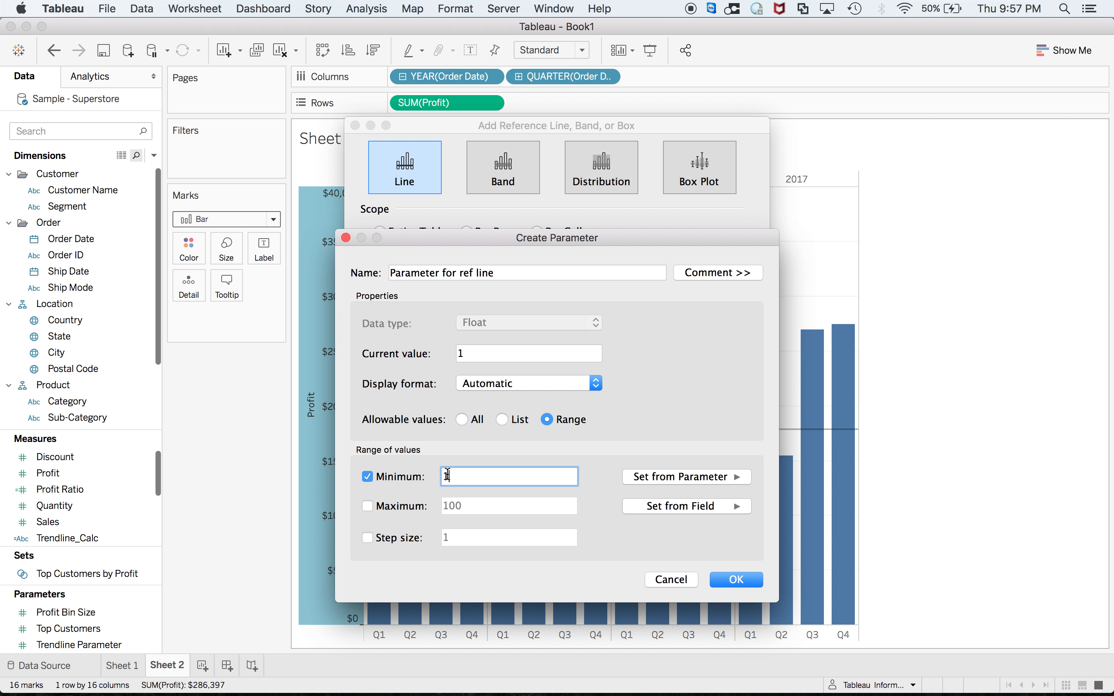
key(BackSpace)
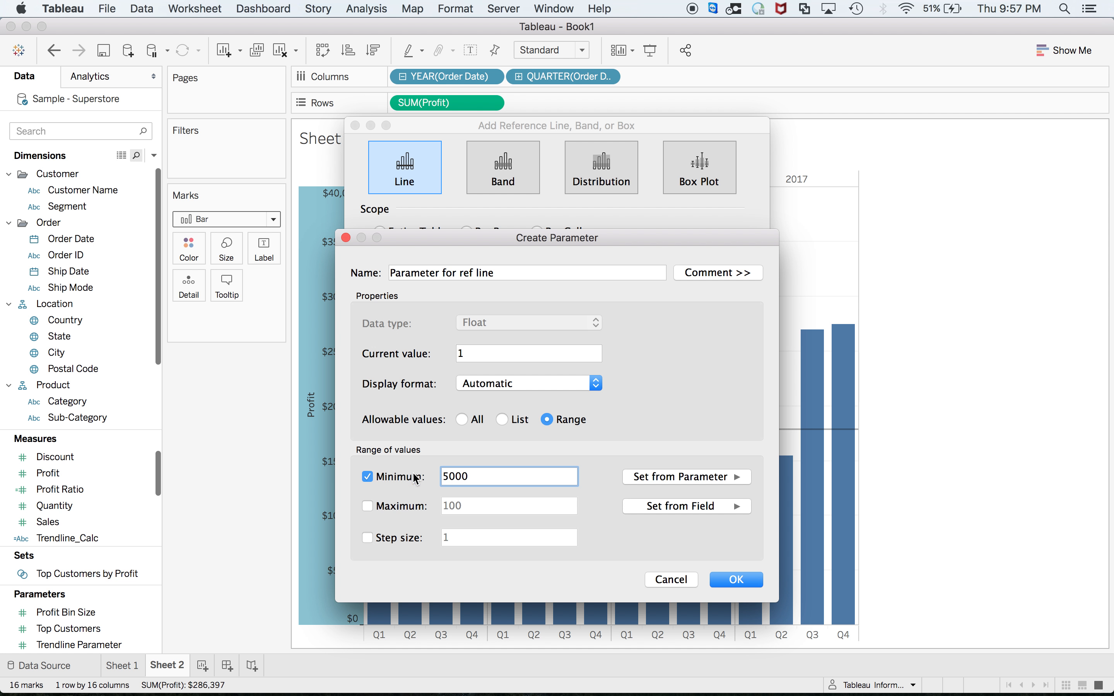
click(368, 506)
click(462, 506)
text(40000)
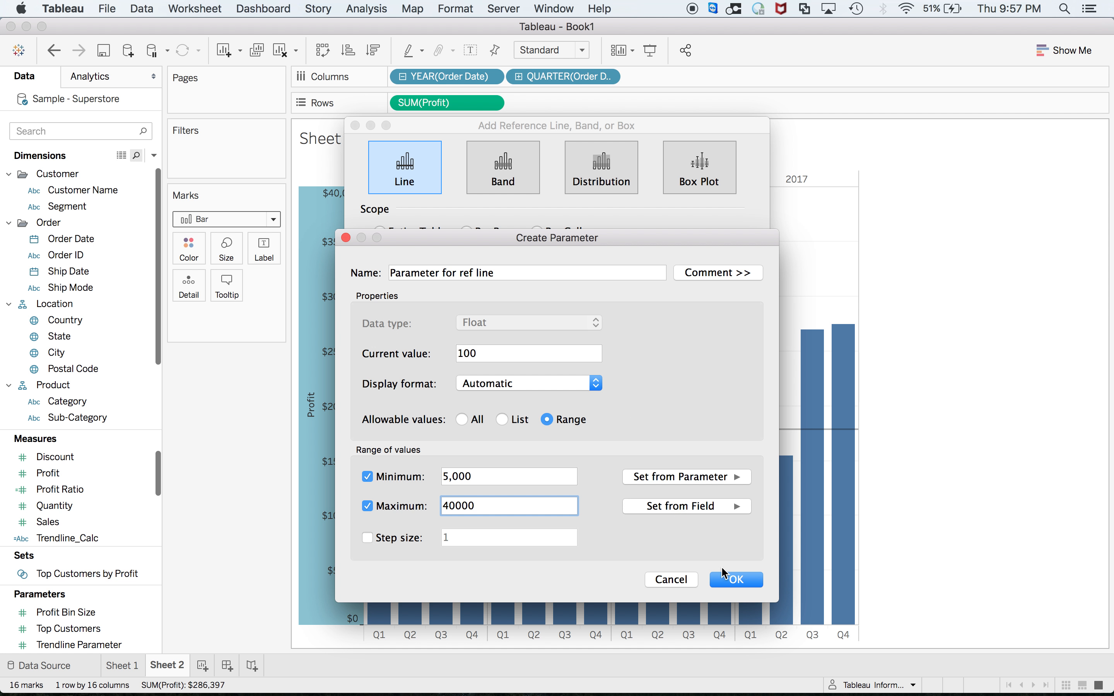
click(732, 582)
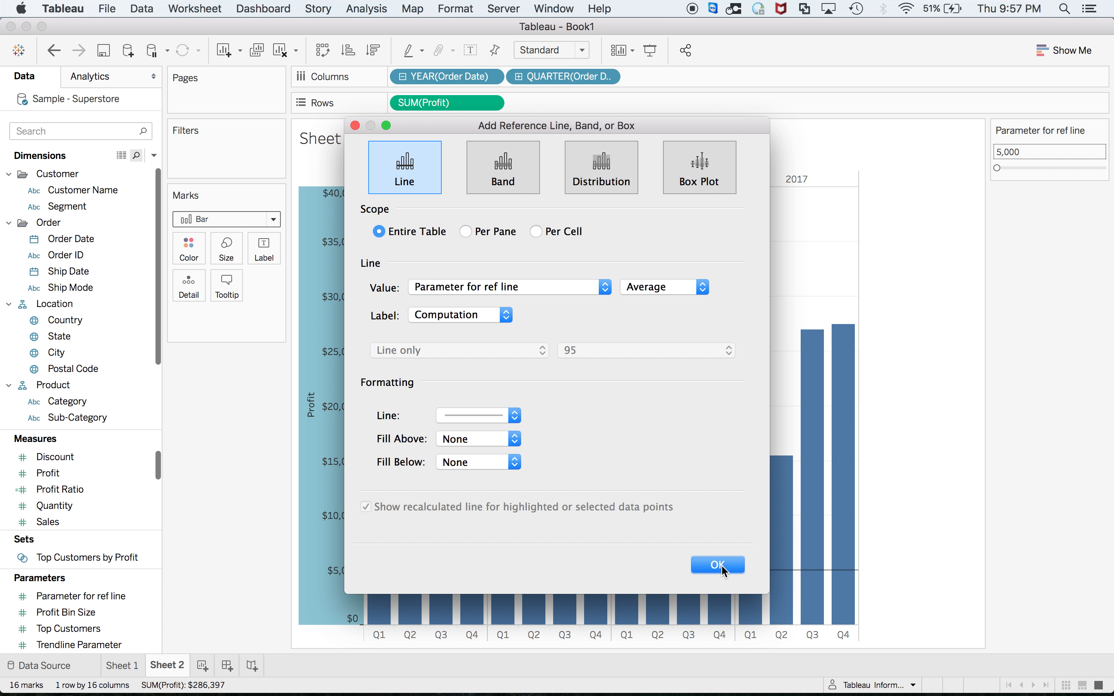
click(718, 565)
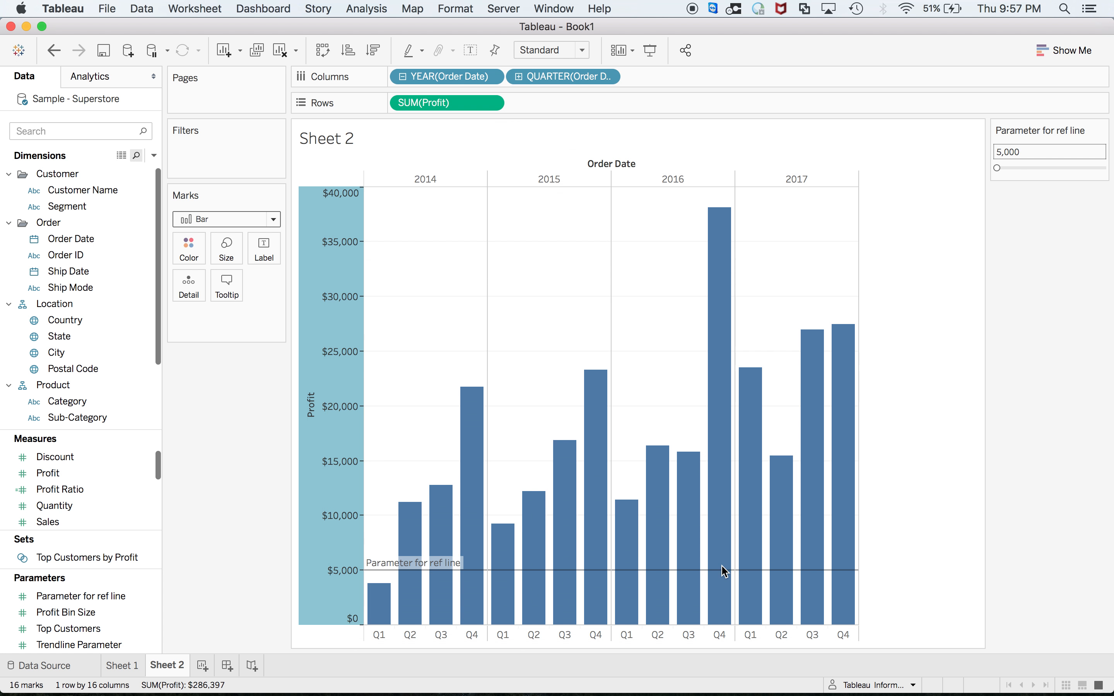
Move the reference line through several parameter values up to about 33,364, ending at about 9,605
click(1014, 167)
drag(1015, 167, 1042, 167)
click(1060, 167)
click(1082, 167)
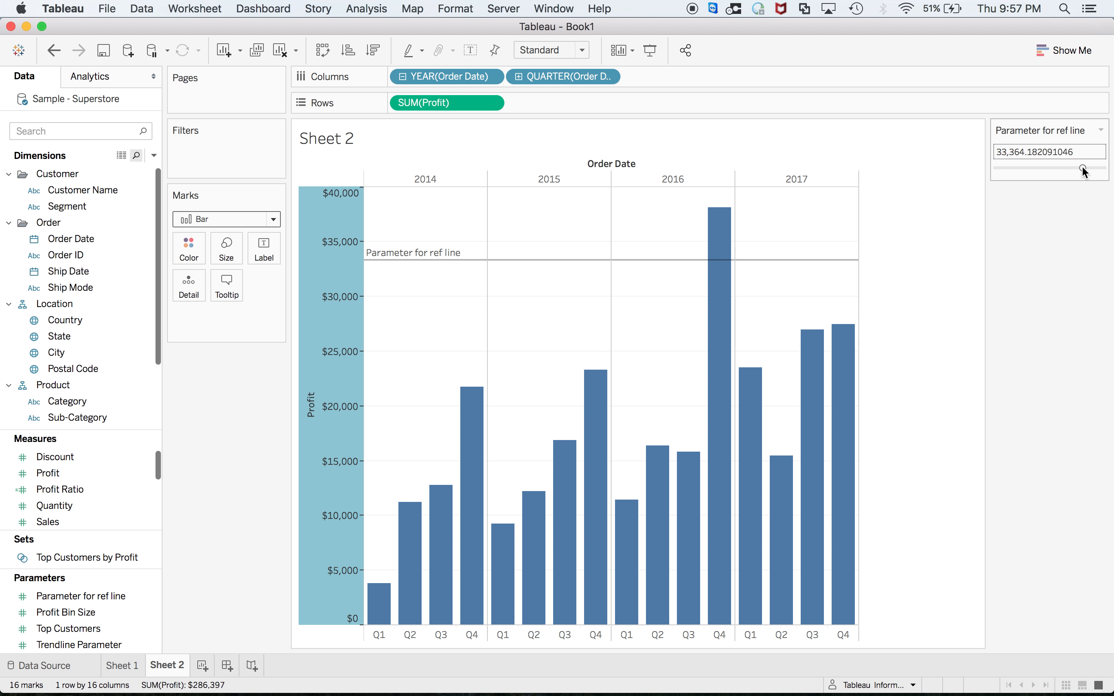
click(1059, 168)
click(1011, 169)
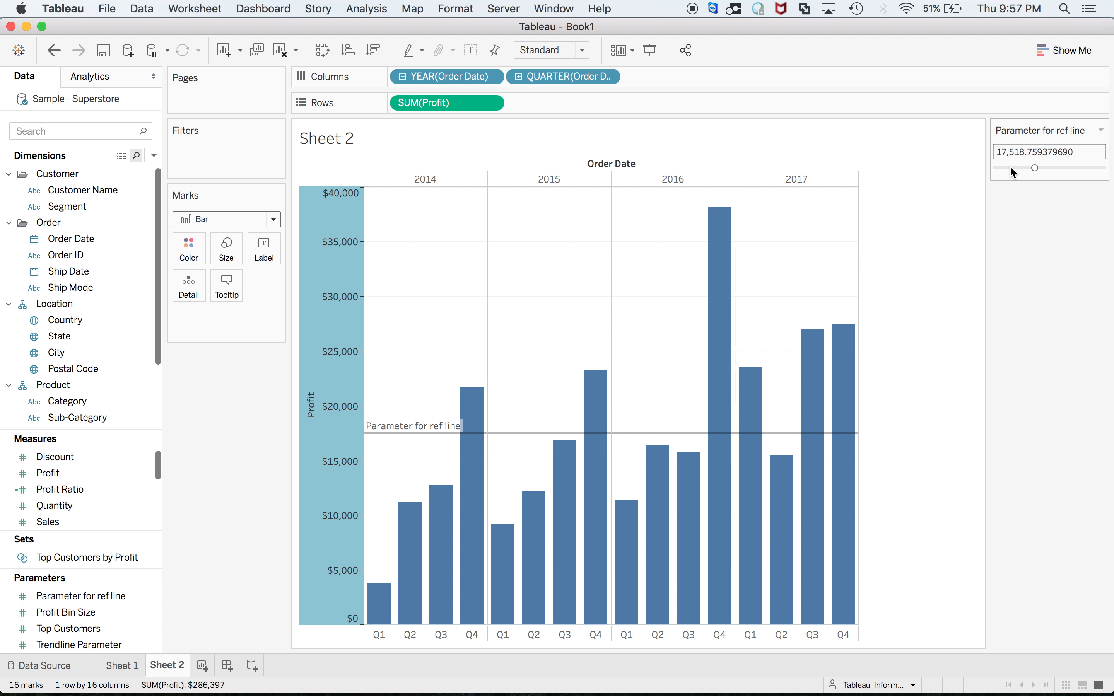
click(1010, 167)
Change the data type of Parameter for ref line to Integer and move its value to 10,886
click(118, 596)
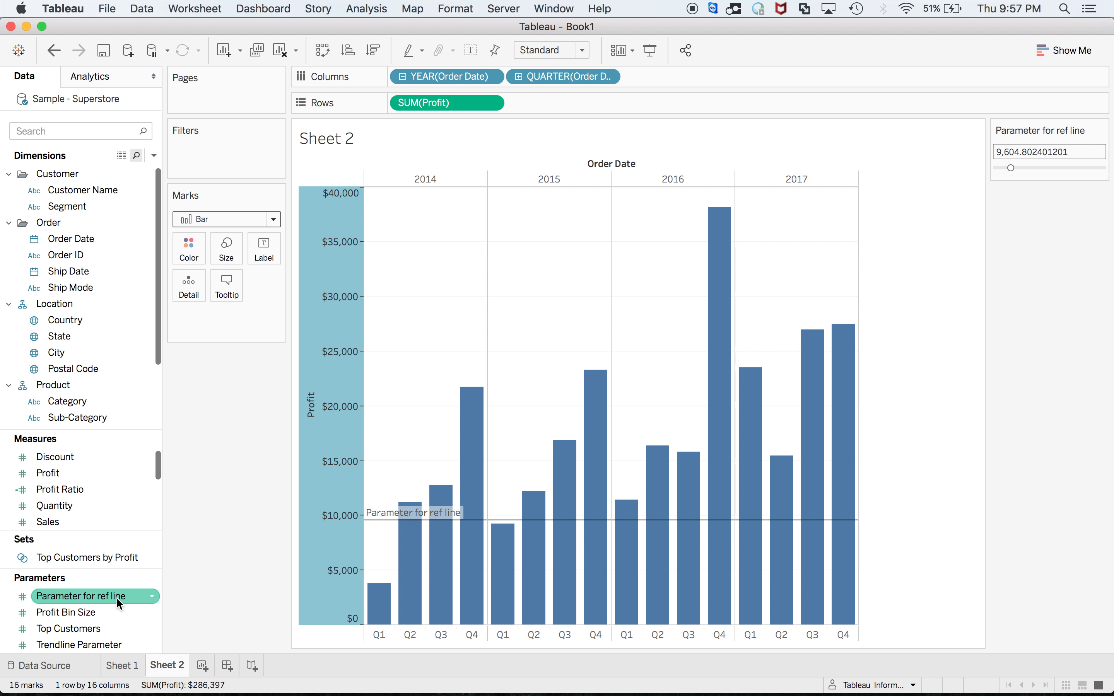
right_click(112, 596)
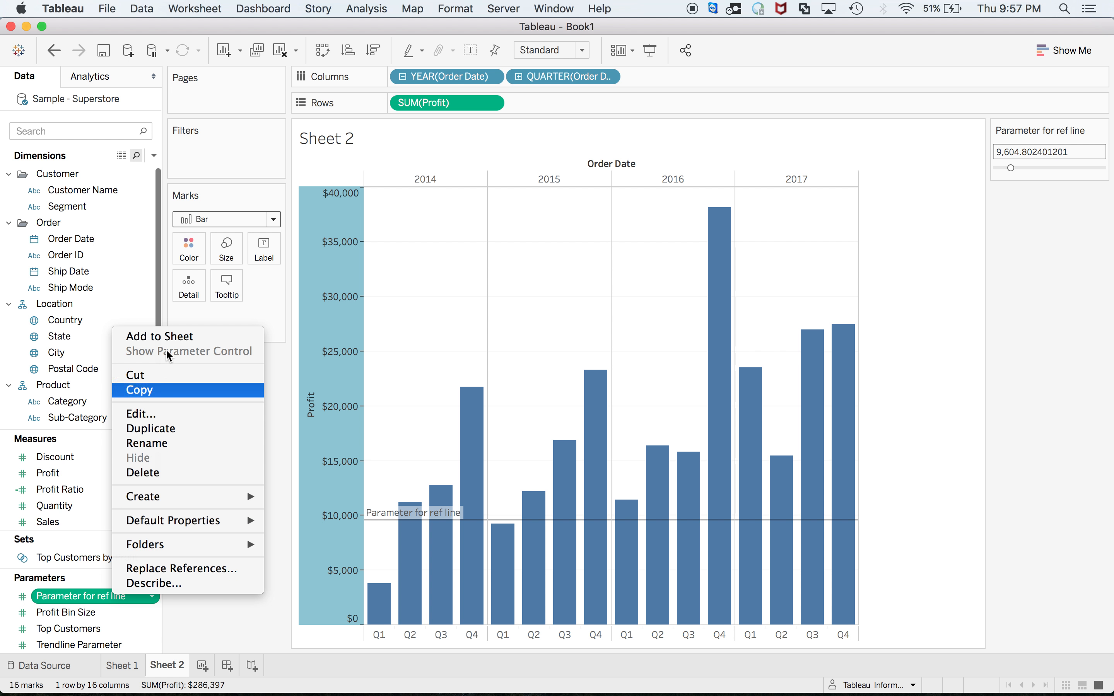
click(168, 414)
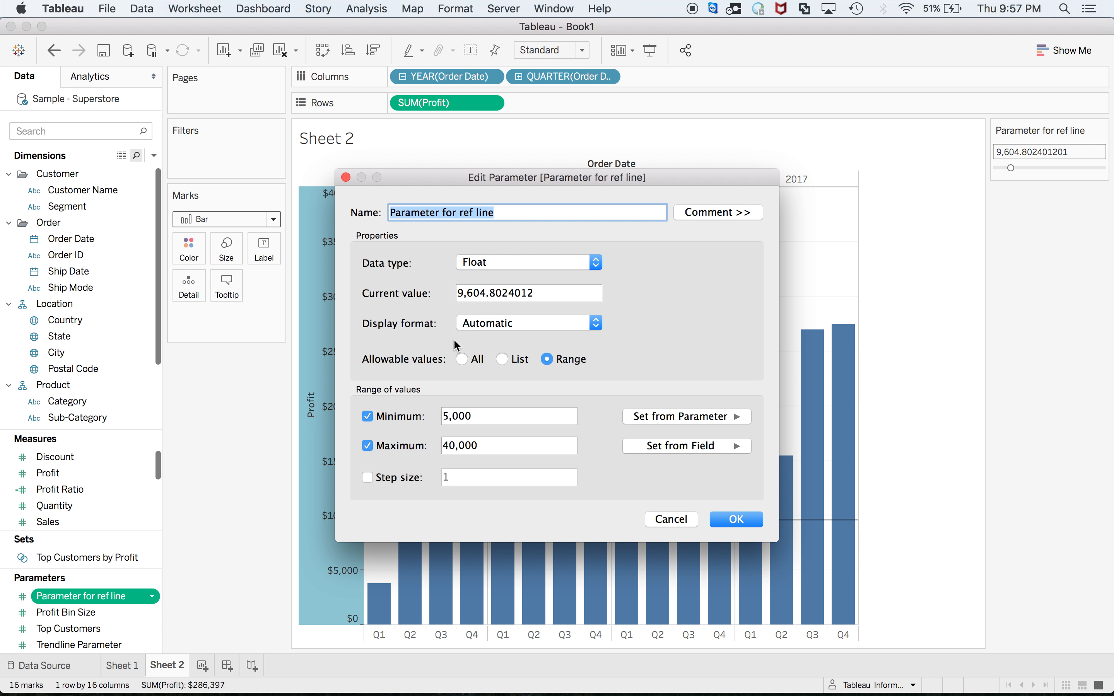
click(489, 269)
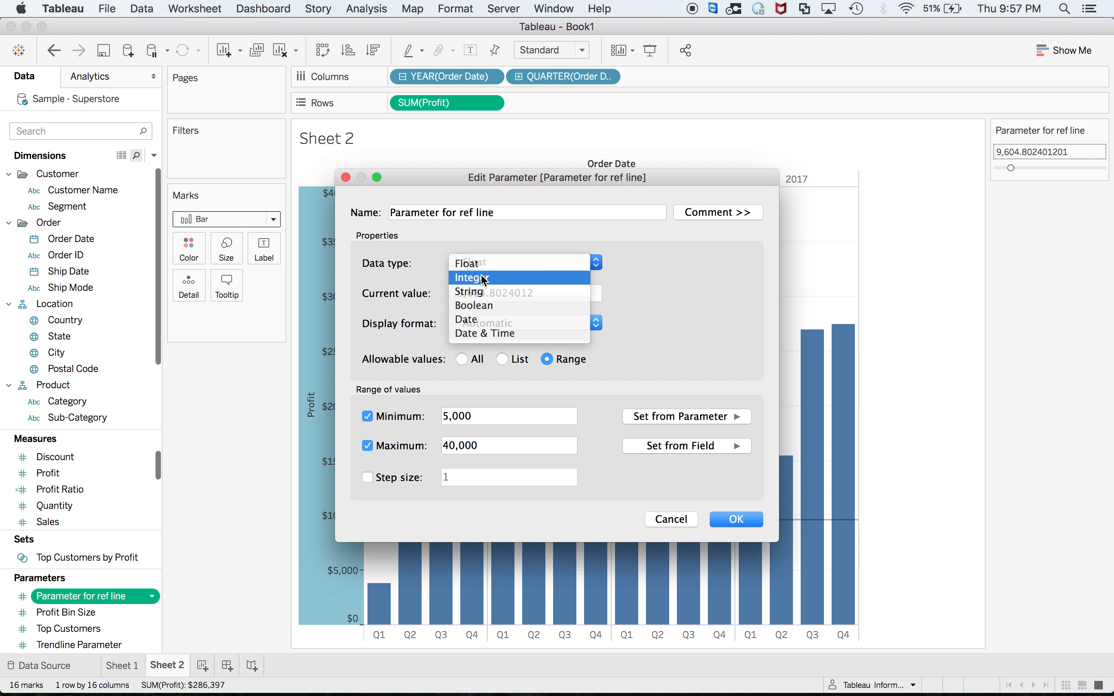
click(484, 278)
click(746, 523)
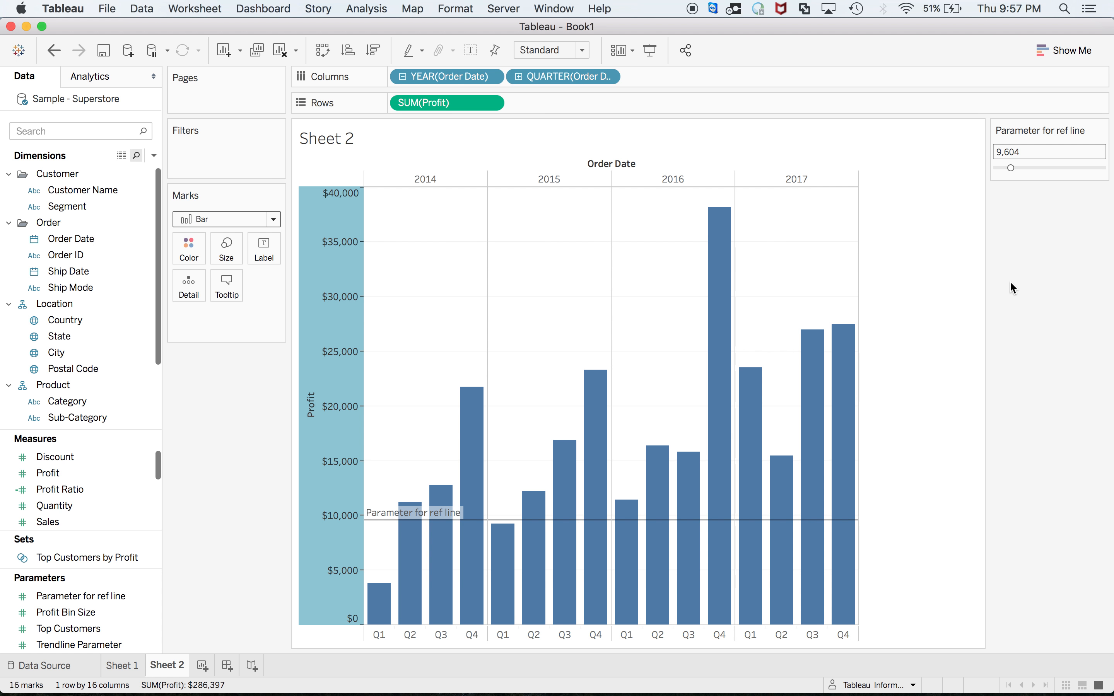
click(1026, 167)
click(1053, 168)
click(1014, 169)
Set the step size of Parameter for ref line to 1,000 and step its value up to 14,000
click(120, 595)
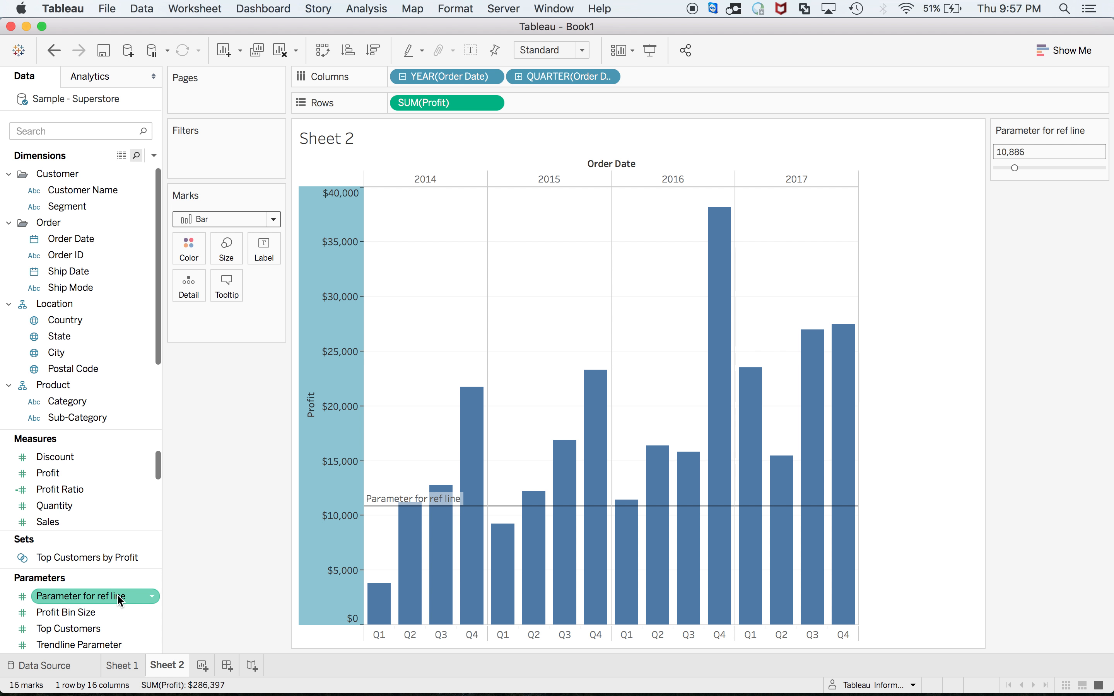
right_click(118, 595)
click(163, 415)
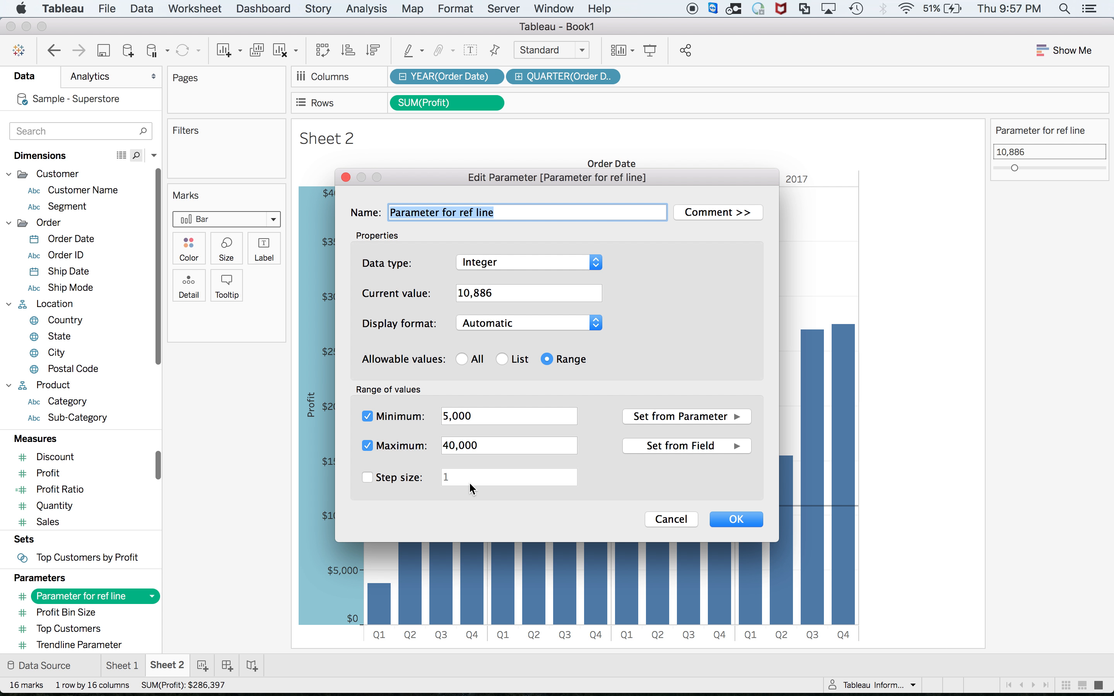
click(371, 476)
text(1,00)
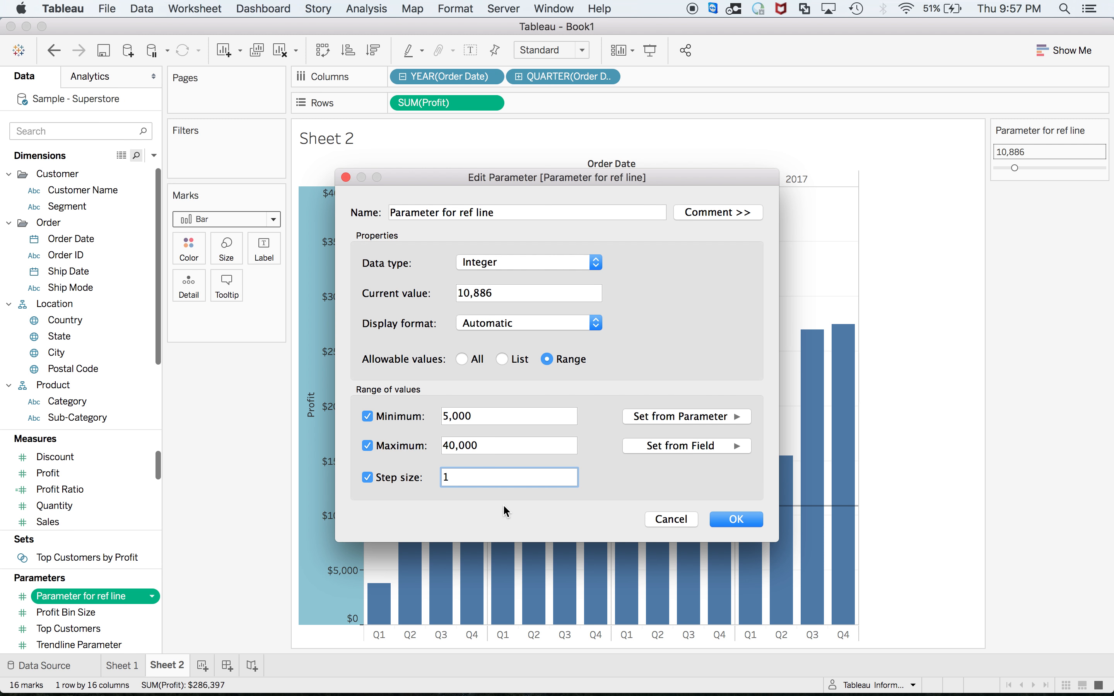
text(000)
click(730, 518)
click(1101, 169)
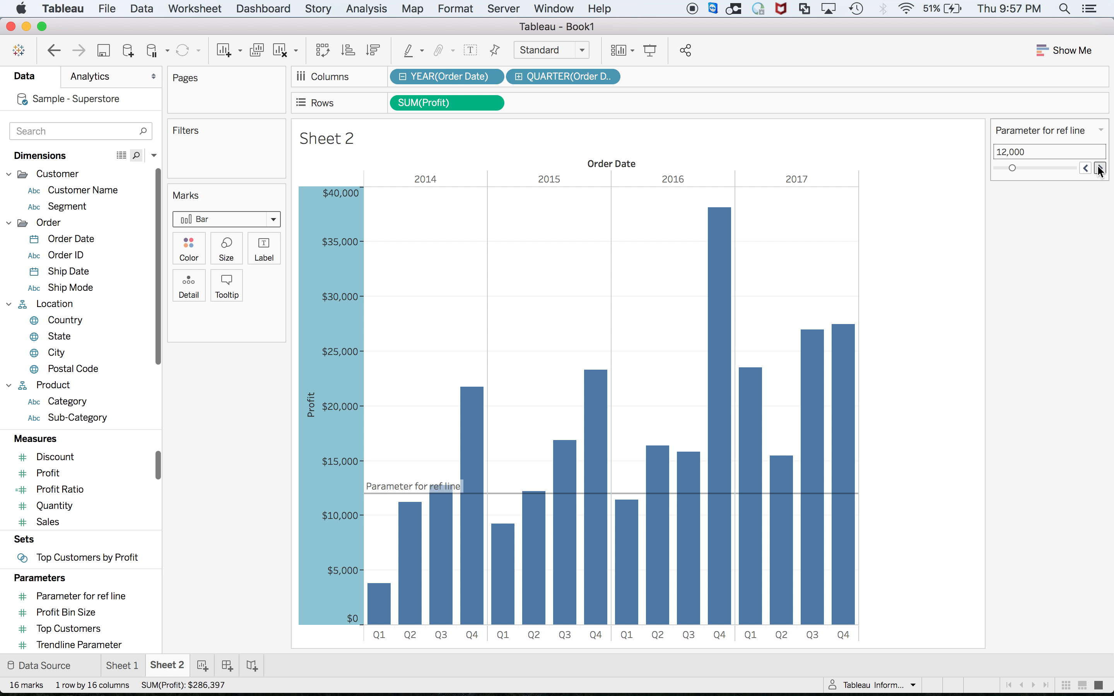
click(1102, 169)
click(1101, 169)
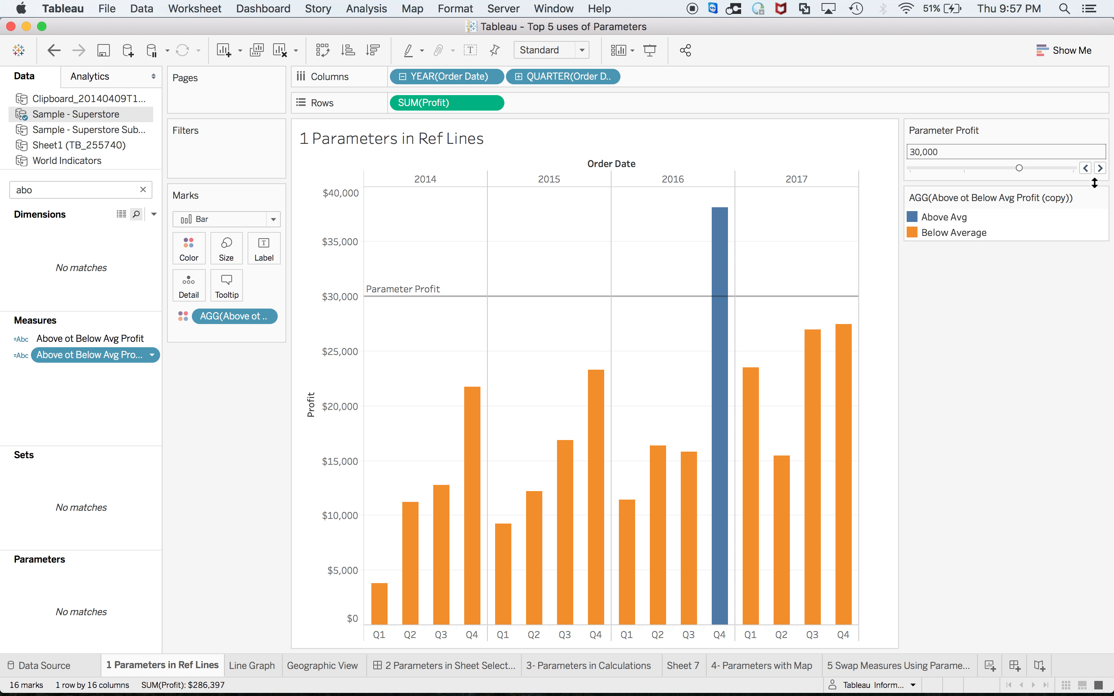
Examine the reference workbook's bar colours with Parameter Profit at 40,000 and back at 30,000, and return to Book1
click(1101, 168)
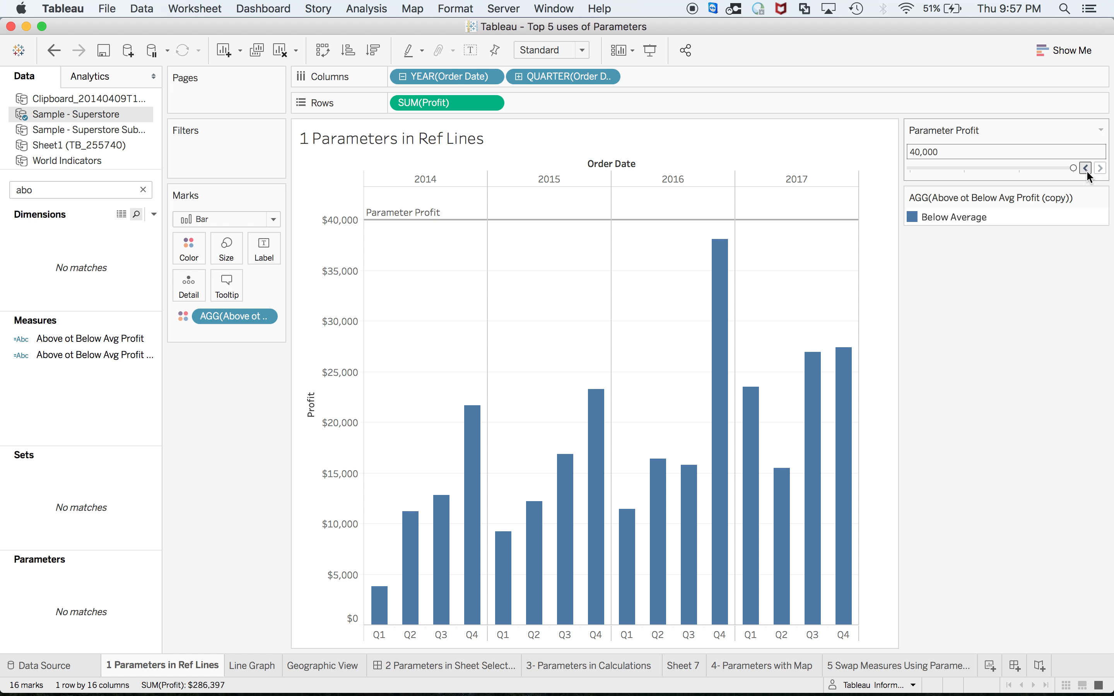
click(1086, 169)
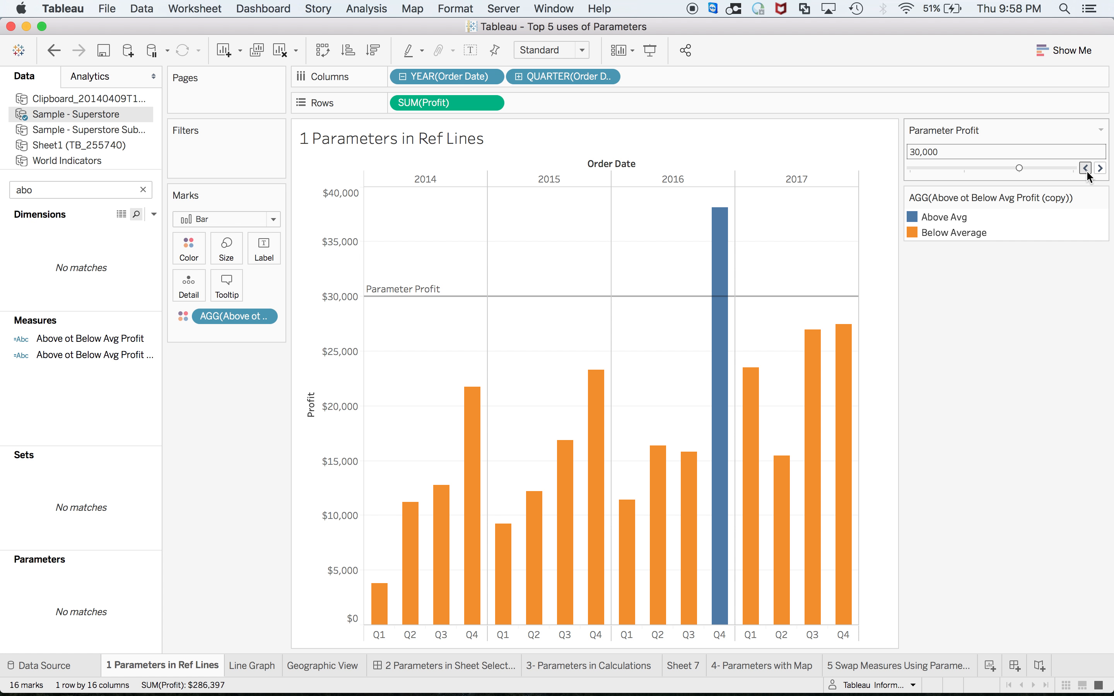
key(super+Tab)
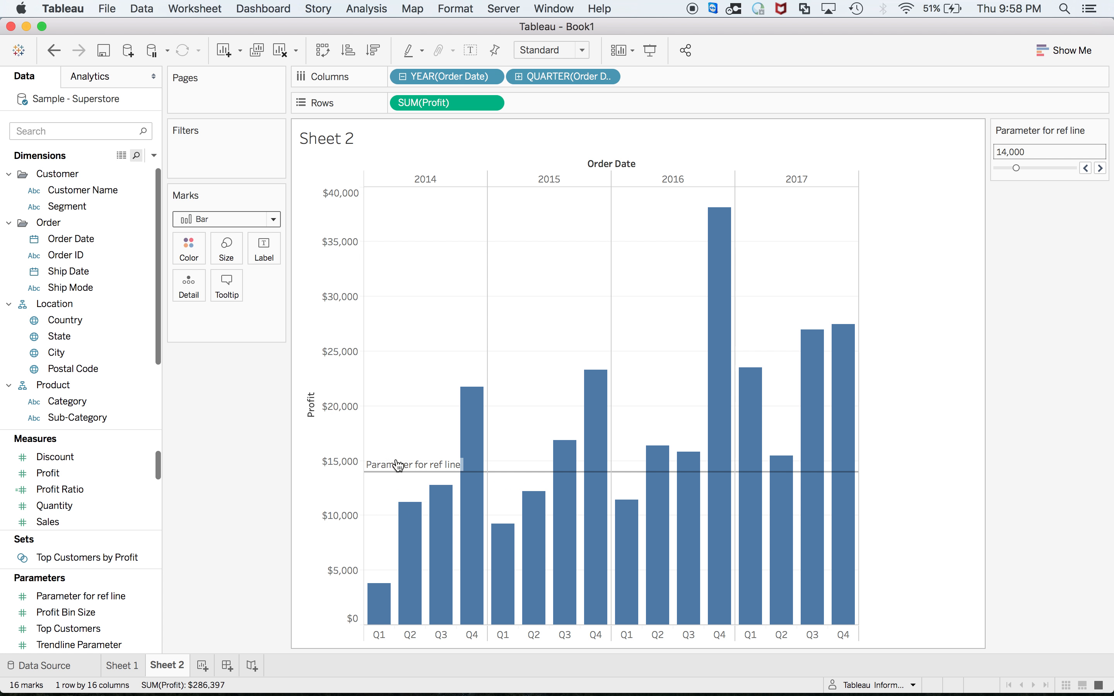
Create a calculated field from Profit and begin its formula as if [Profit] < [Parameter for ref line] then
mouse_move(469, 467)
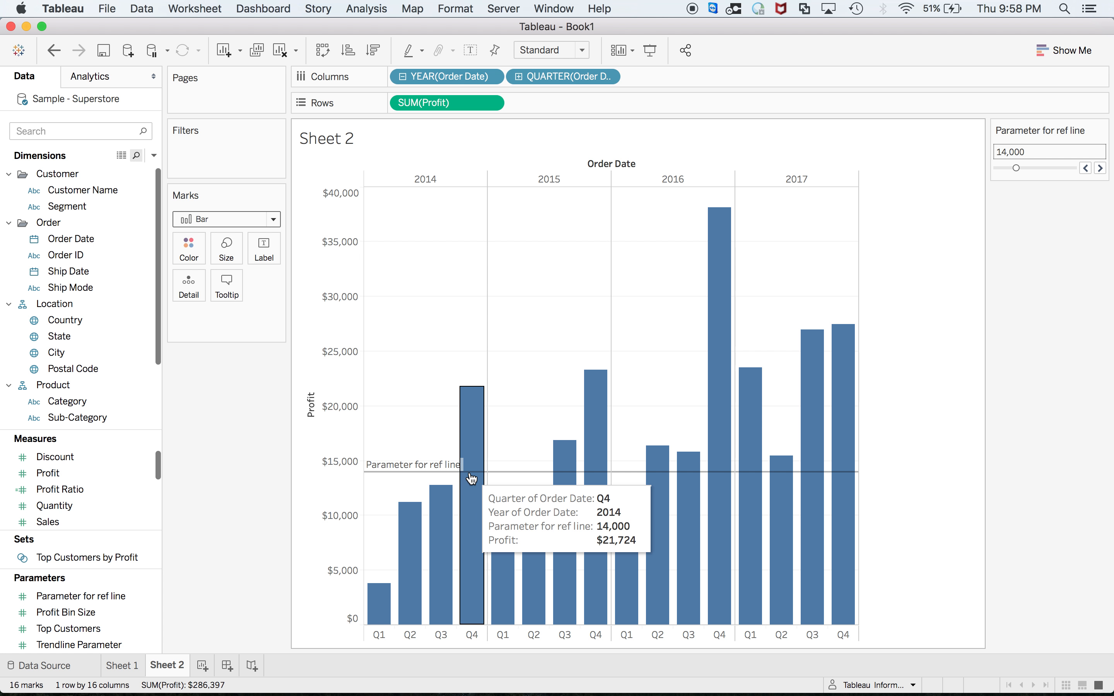
right_click(68, 470)
mouse_move(134, 282)
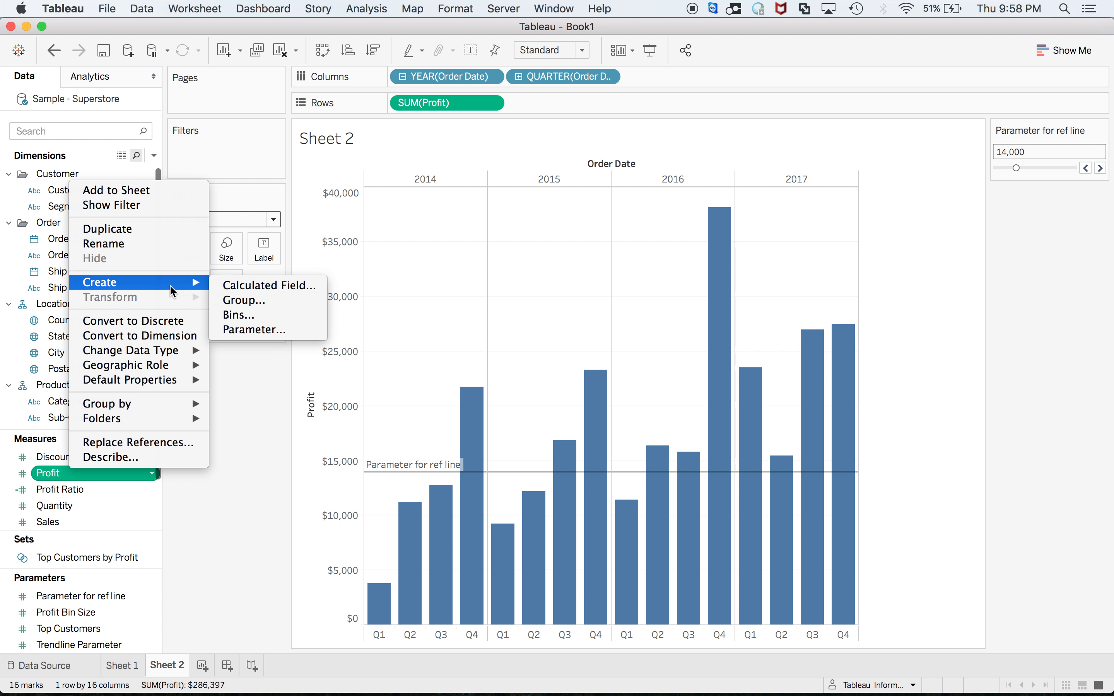
click(243, 285)
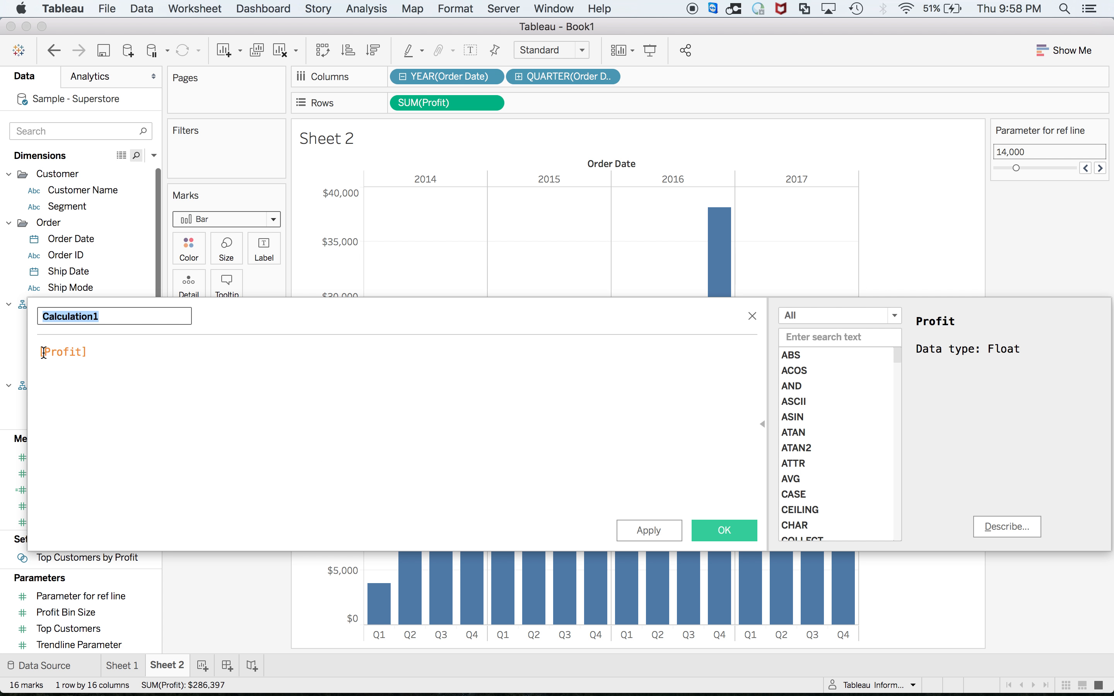
click(43, 353)
text(if)
click(188, 357)
text(>)
key(BackSpace)
text(< ref)
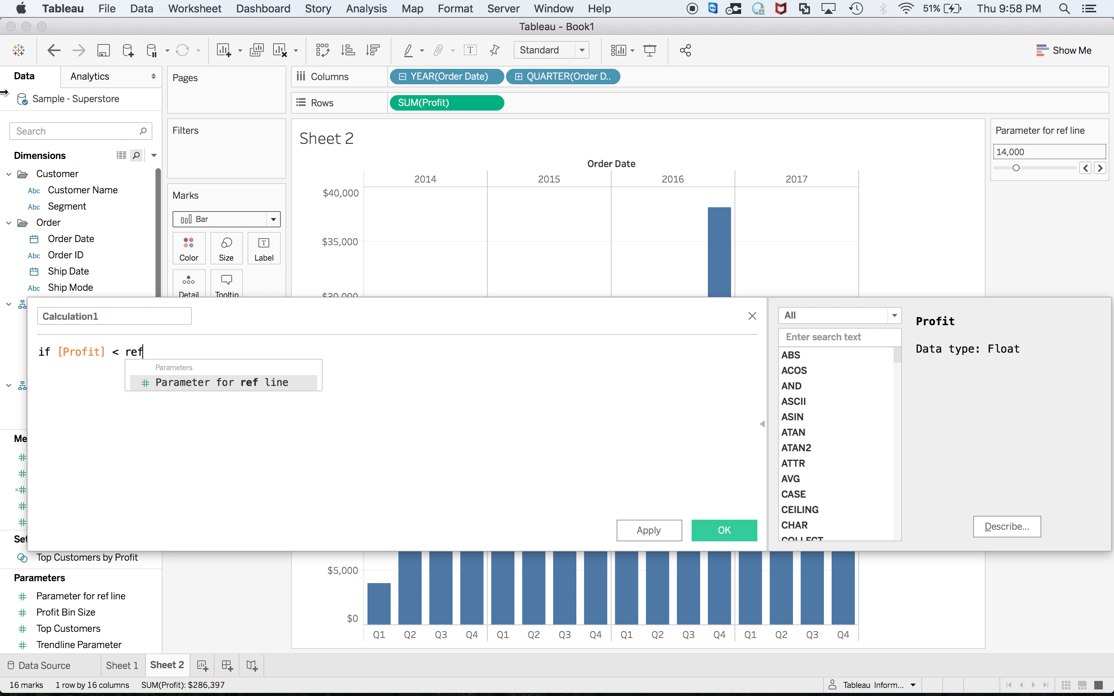
key(Return)
text(then)
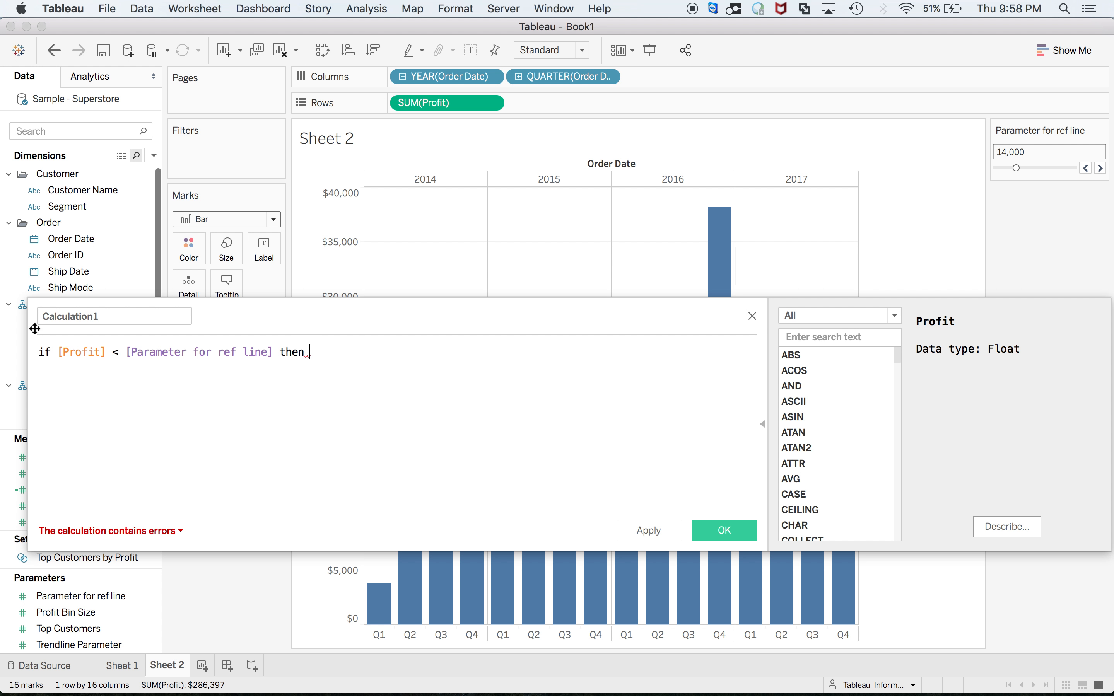
Wrap [Profit] in the sum() function in the formula's condition
click(61, 352)
text(sum)
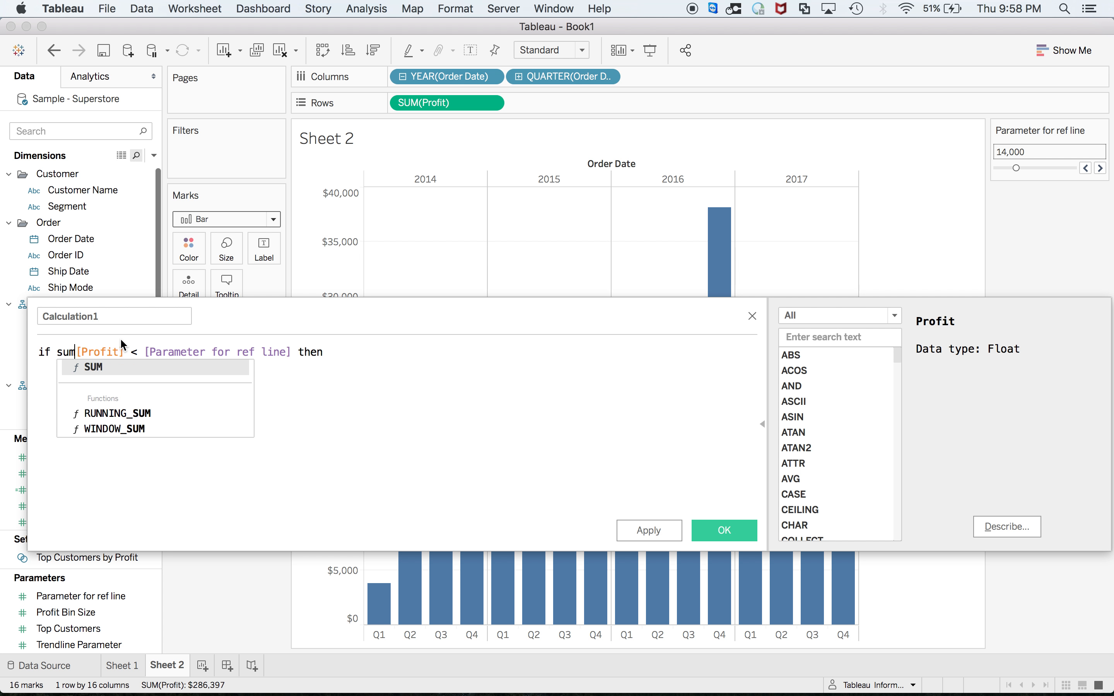
text(()
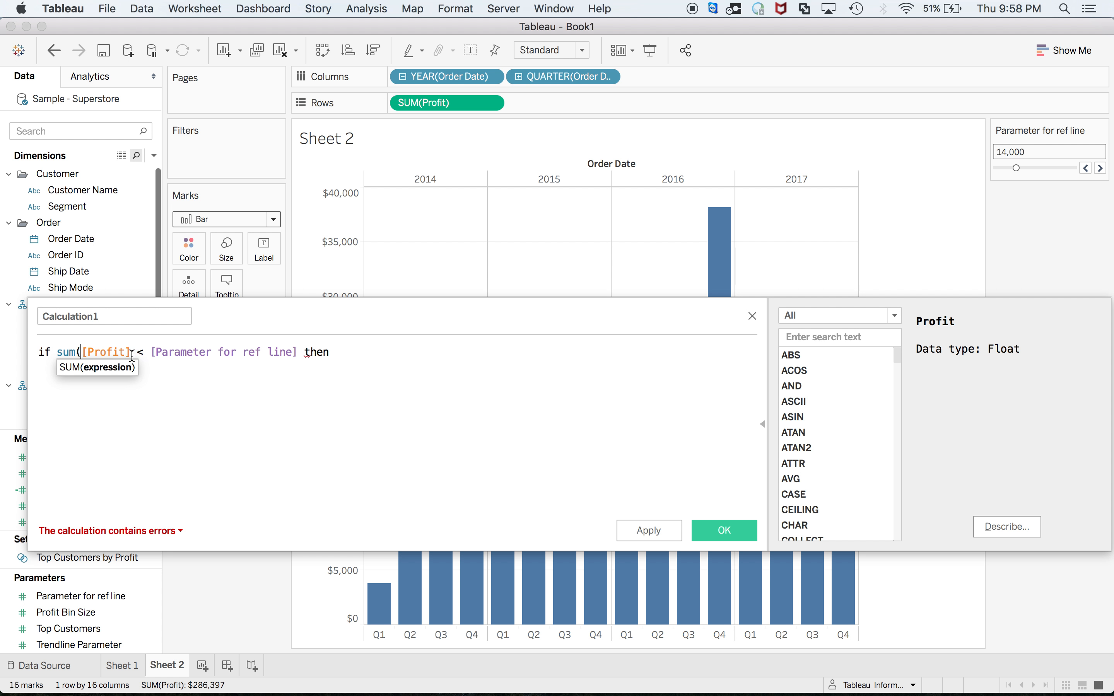
click(132, 353)
text())
click(336, 353)
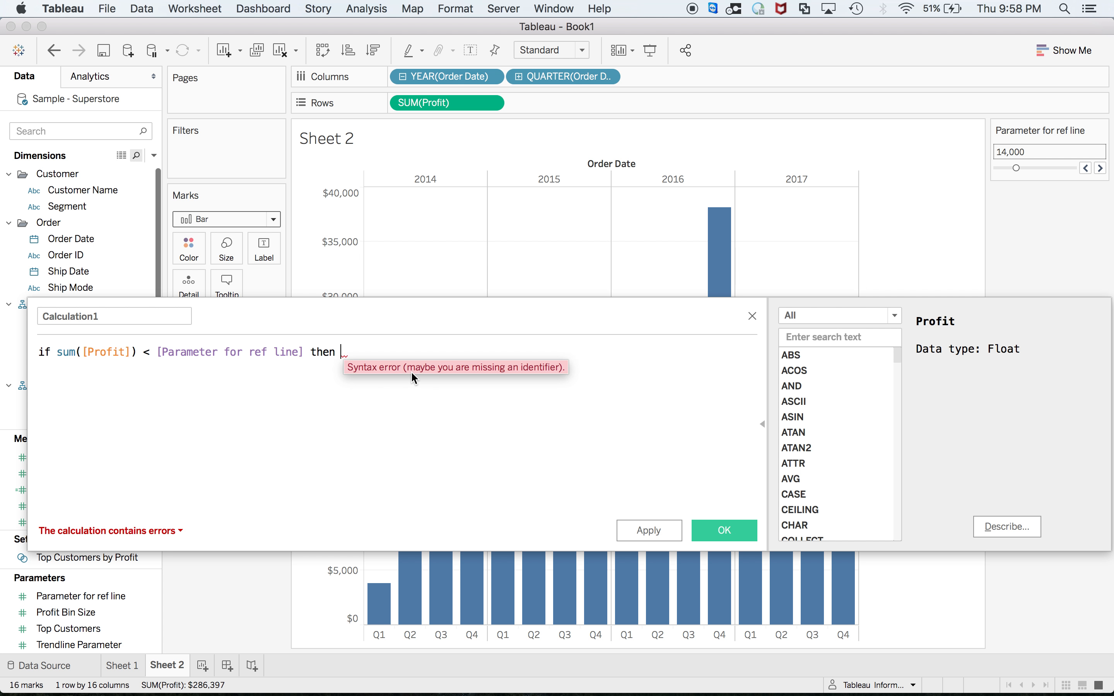
Complete the formula so it returns "Below Average" when the condition is met, else "Above Average", closed with END
text("")
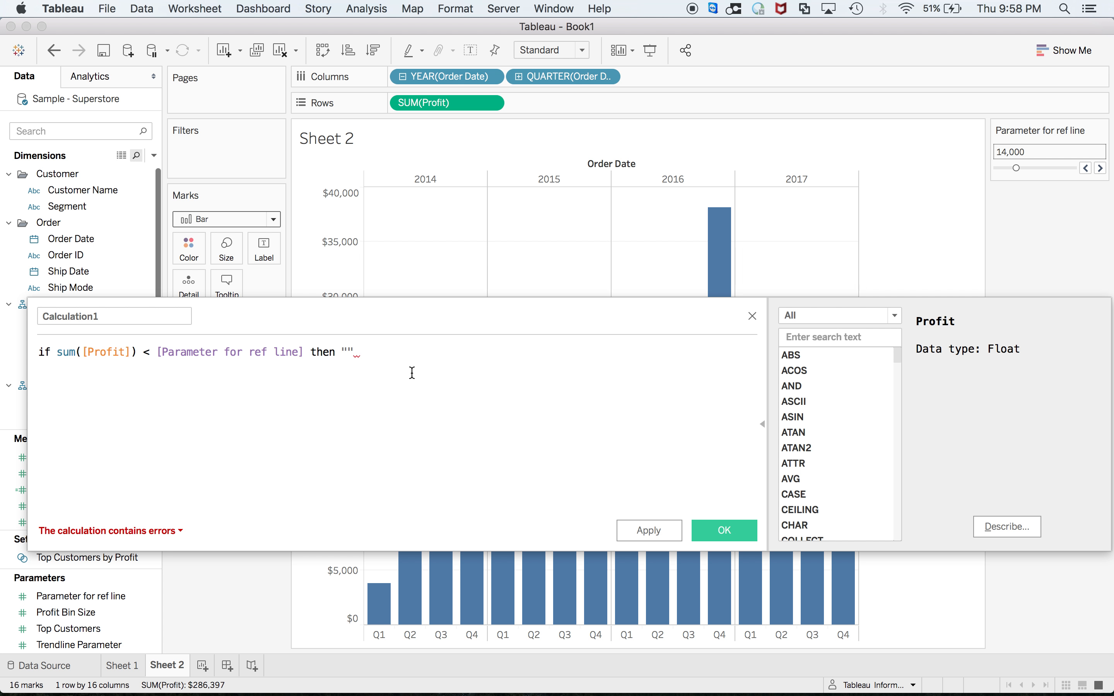
text(Below)
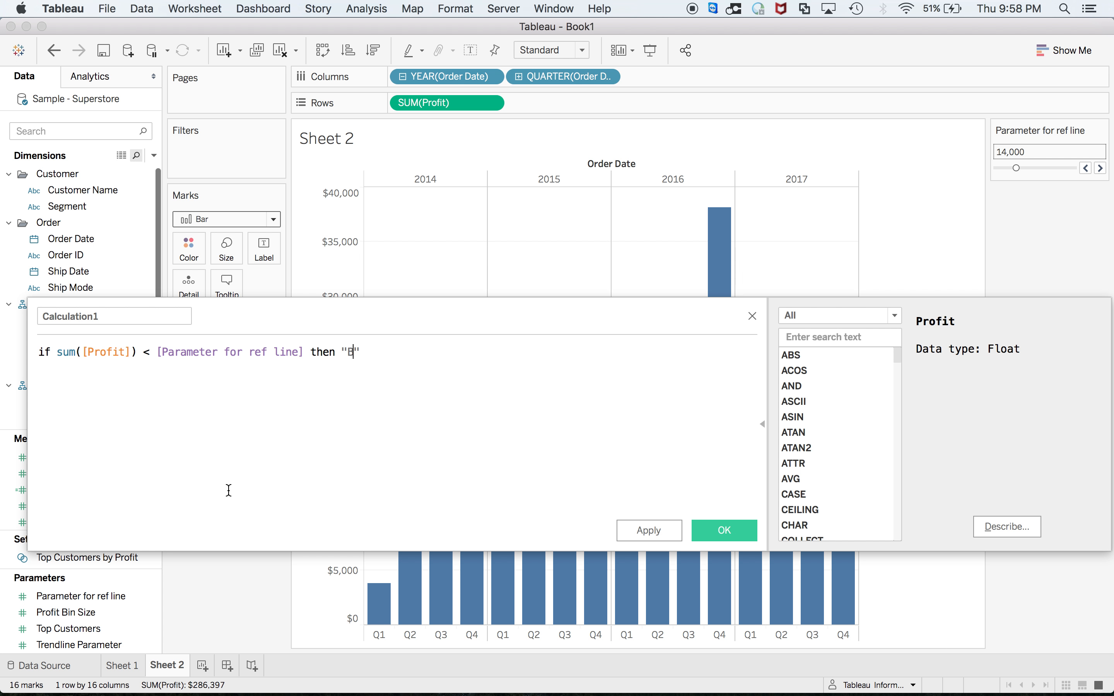
text( Average)
text( else)
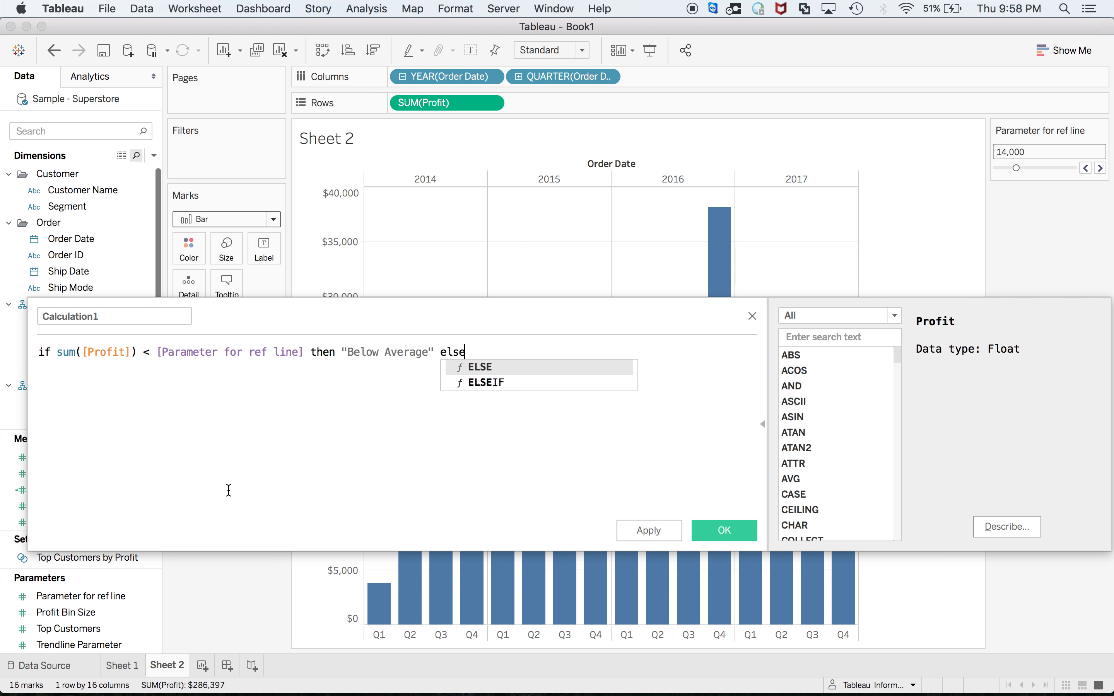
text( "A)
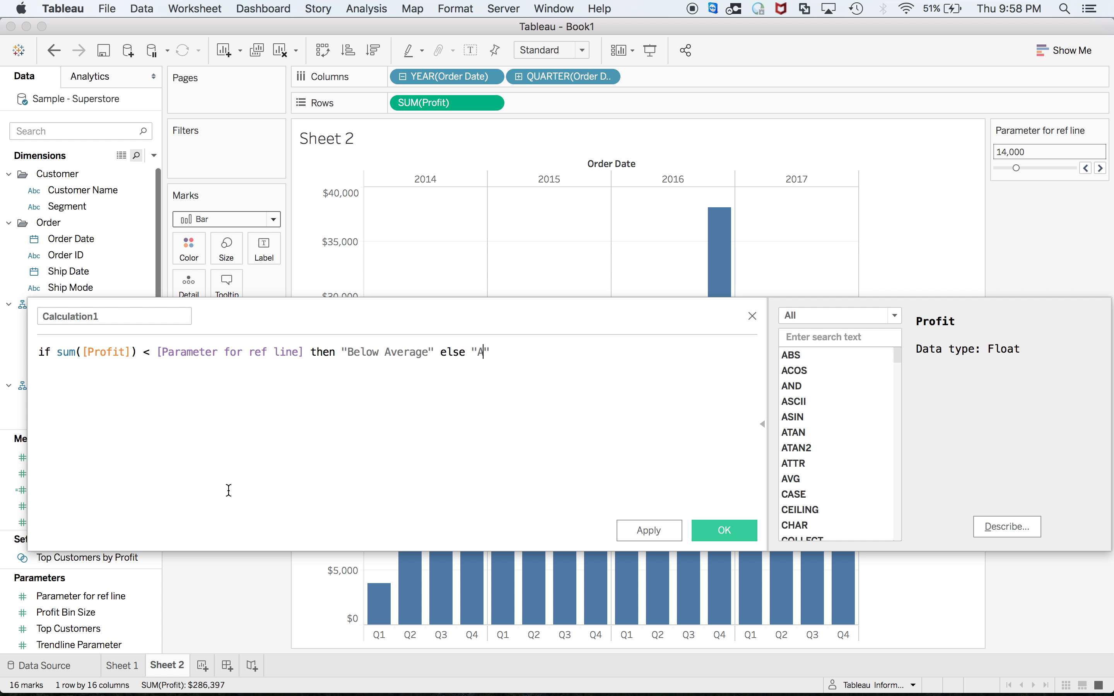
text(bove Average)
text(end)
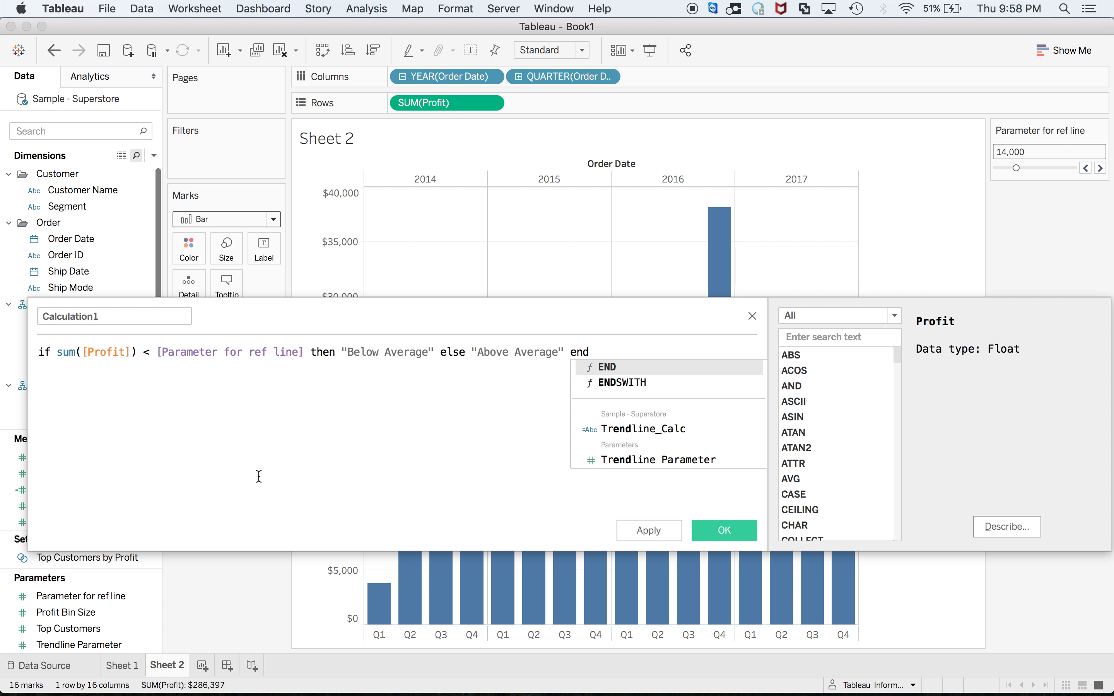
click(591, 370)
Name the calculated field Calc_Ref_Line and save it
click(119, 316)
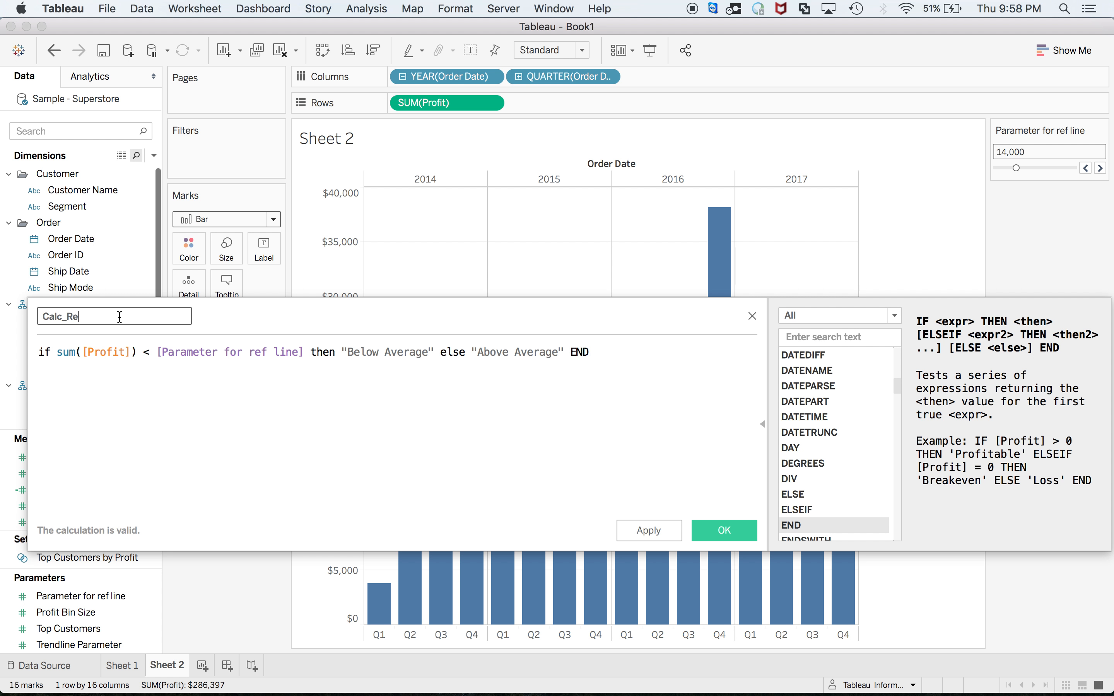
text(Calc_Ref_Line)
click(736, 535)
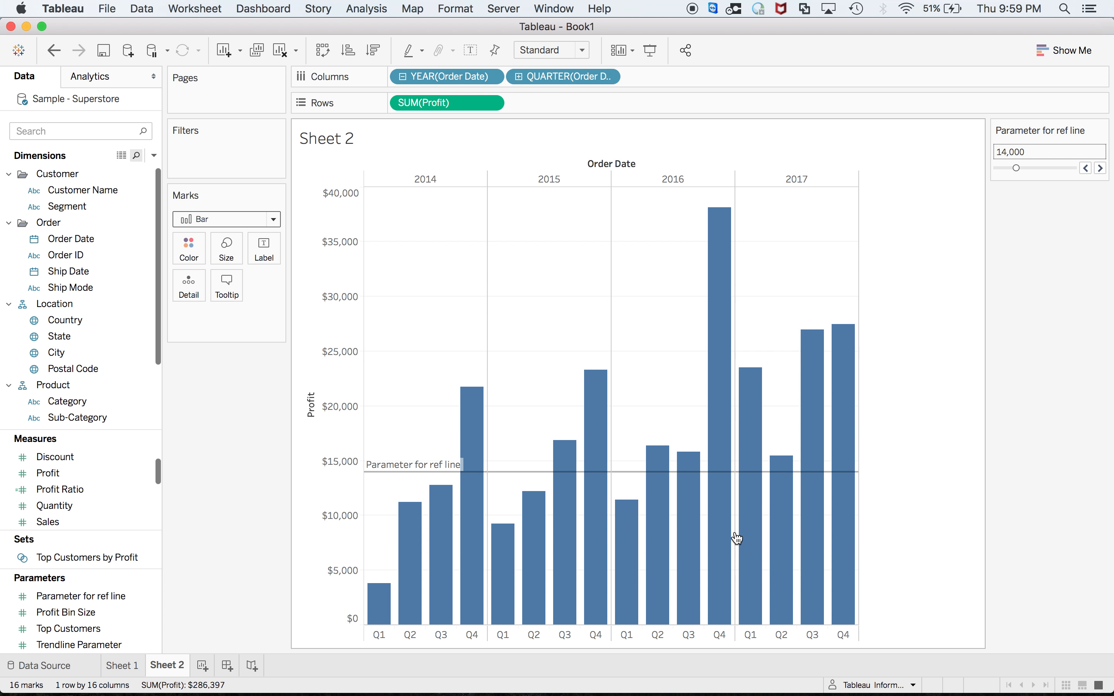
Search the fields for ref and colour the bars by Calc_Ref_Line
click(116, 133)
text(ref)
drag(76, 290, 181, 250)
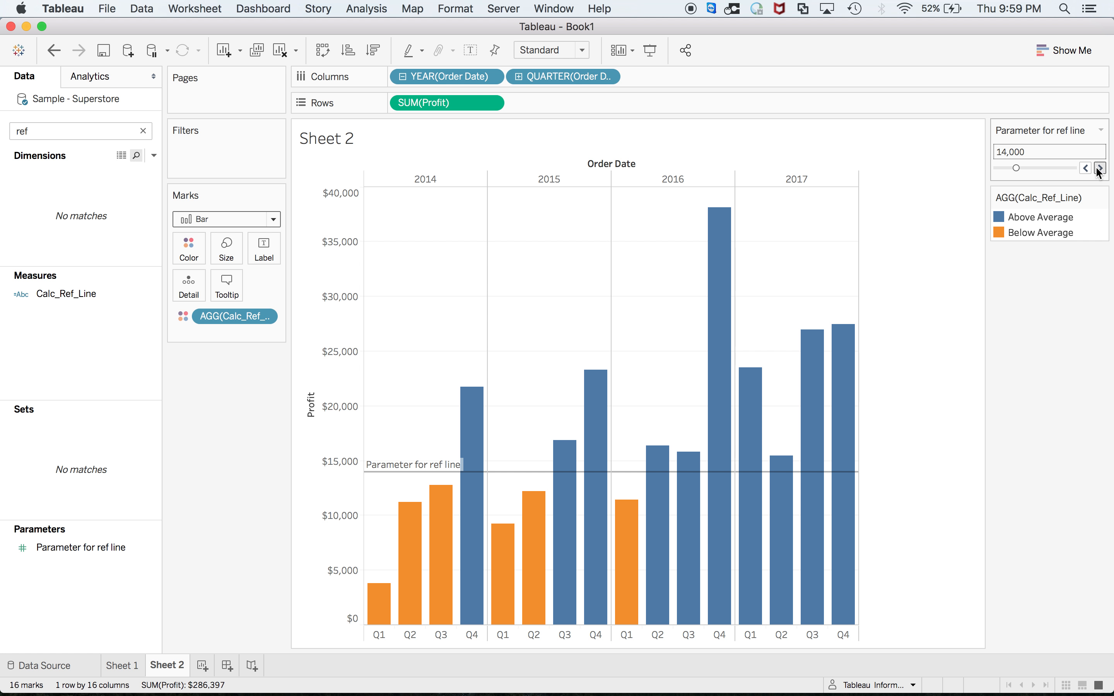
Step Parameter for ref line down to 11,000 and back up to 12,000 to test the bar colouring
click(1087, 168)
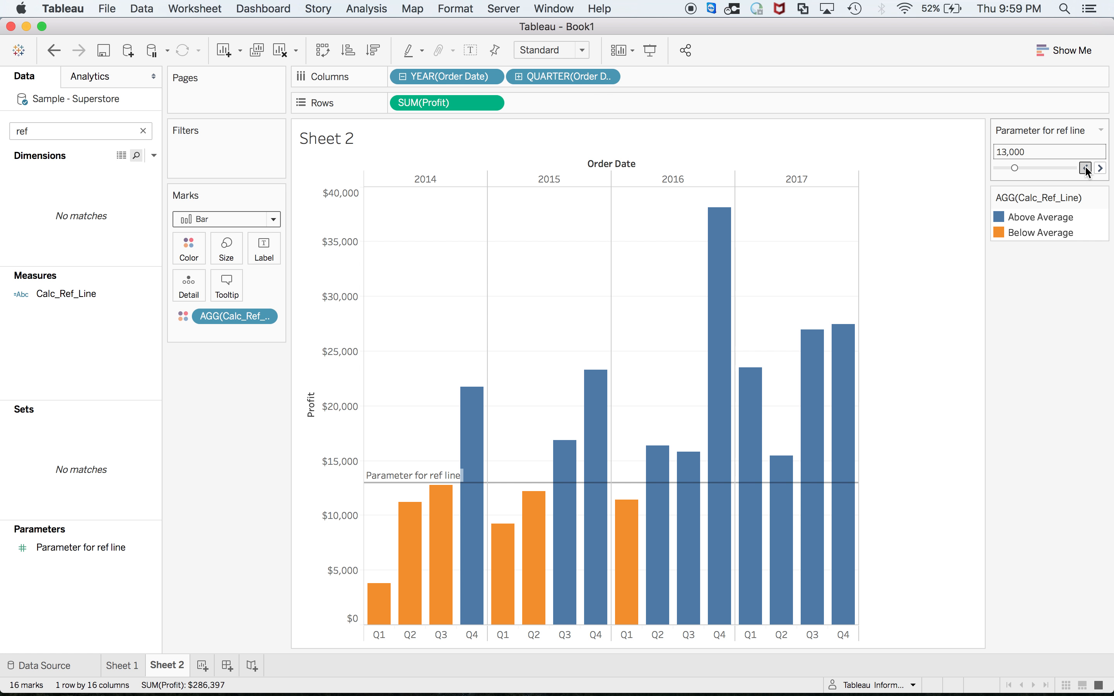
click(1087, 169)
click(1086, 169)
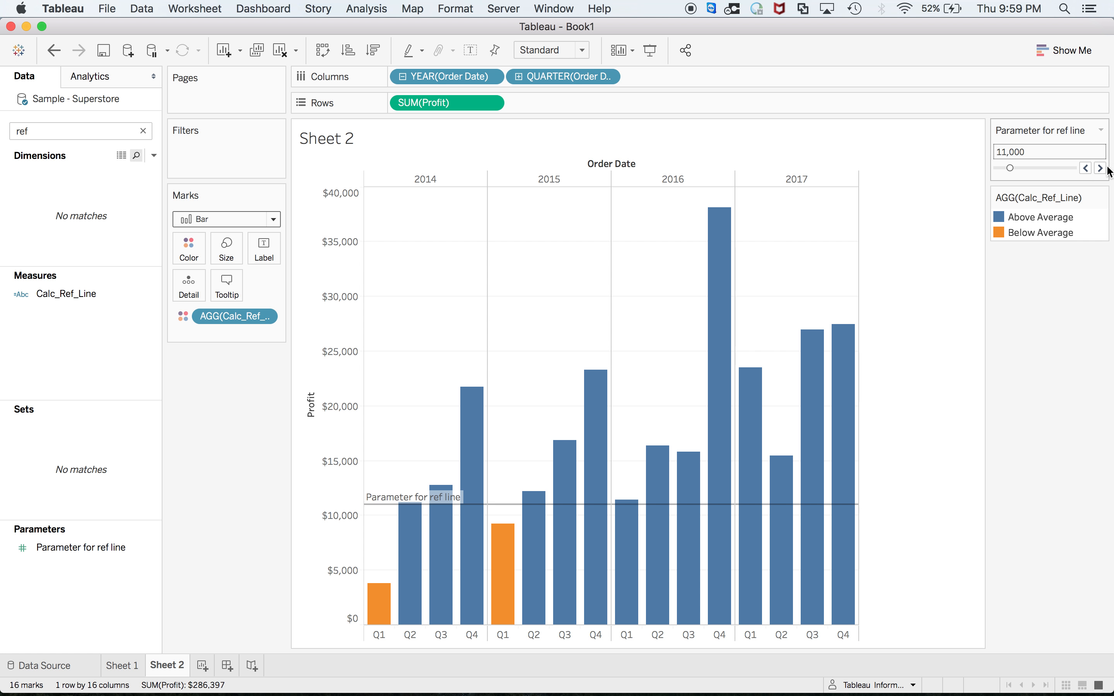
click(1104, 169)
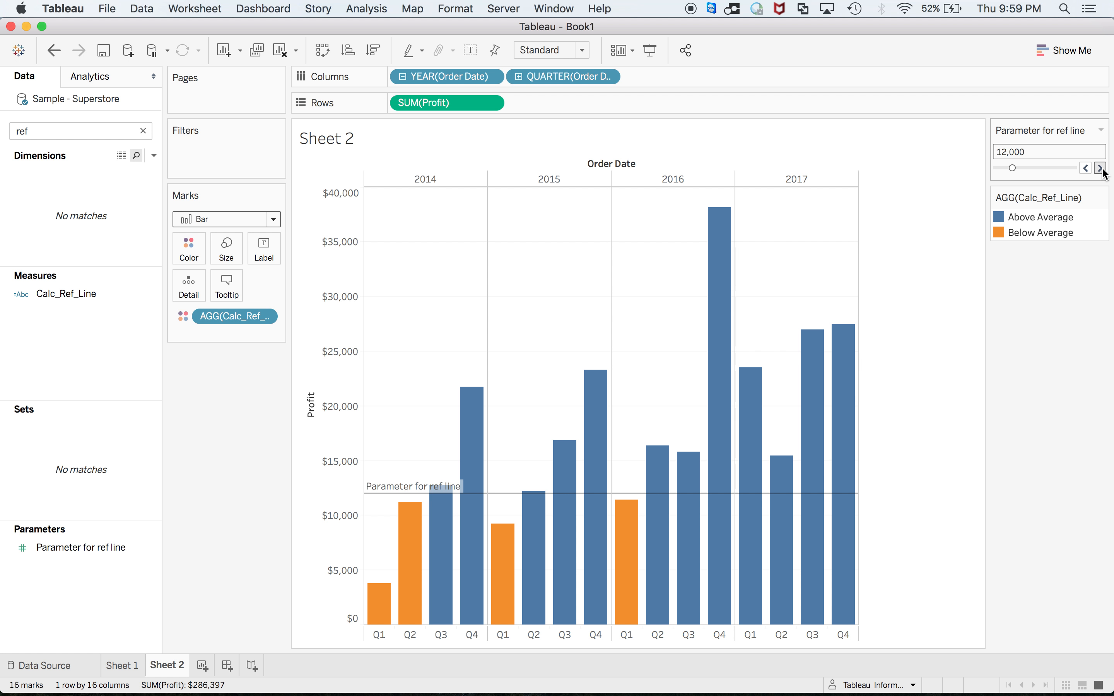
Rename the Sheet 2 worksheet as Parameters _ RefLines
double_click(153, 666)
text(Parameters )
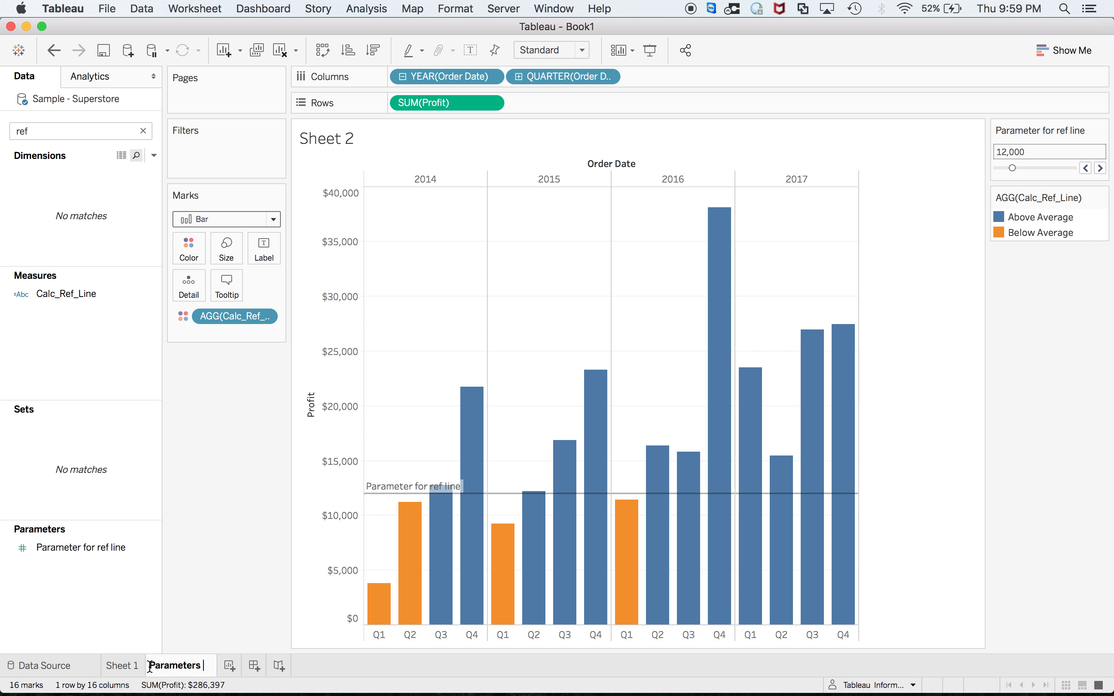
text(_ R)
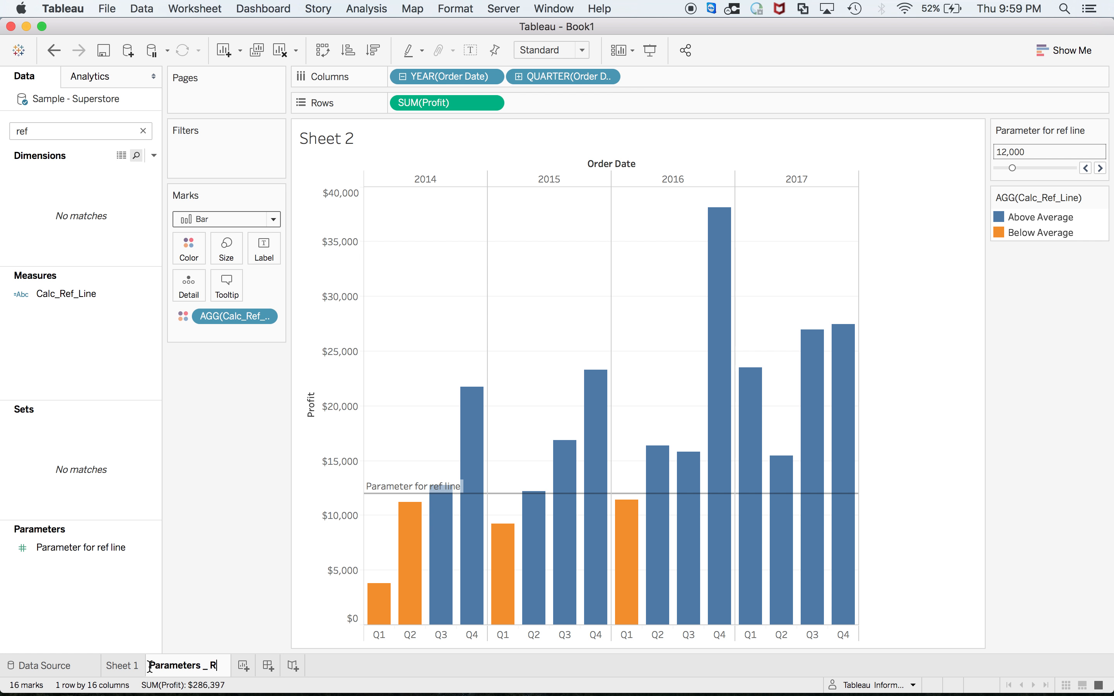
text(efLines)
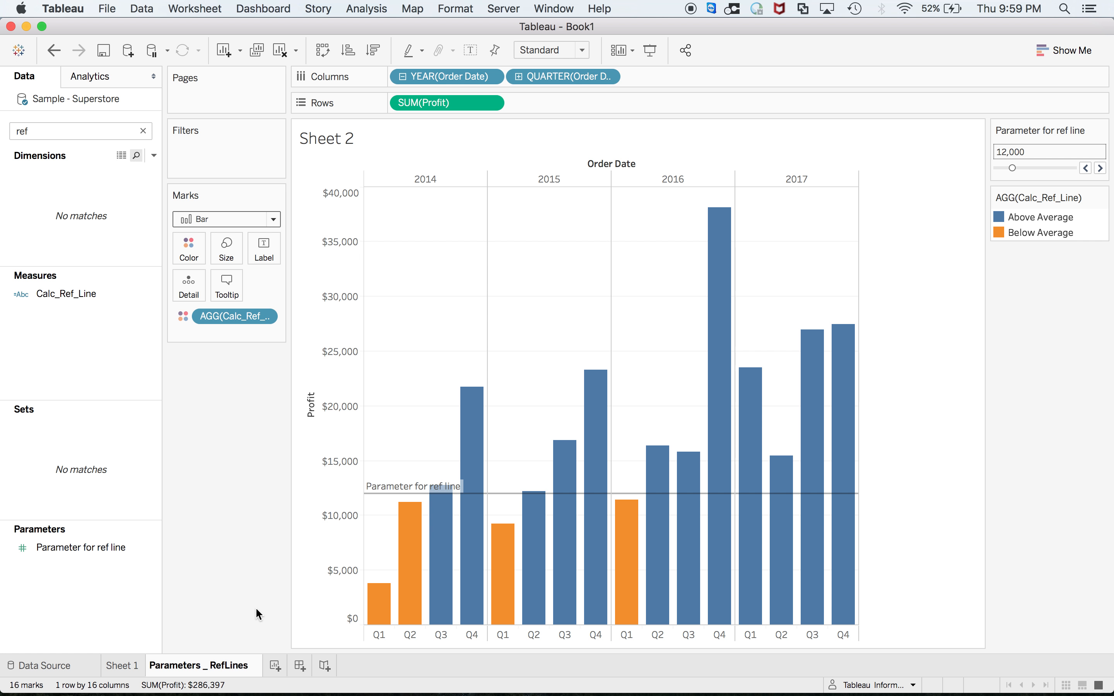
Look at the second parameter example's dashboard and the Line Graph sheet in the Top 5 uses of Parameters workbook, and return to Book1
key(super+Tab)
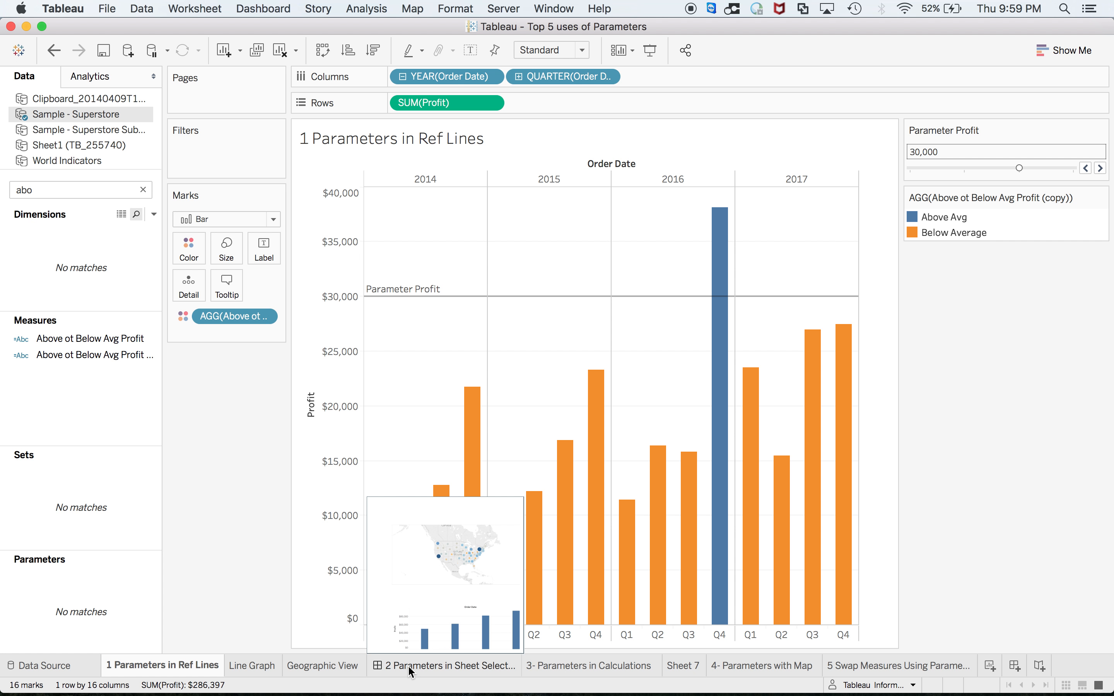
click(407, 665)
click(258, 665)
key(super+Tab)
Add a new worksheet to Book1 and clear the field search
click(317, 667)
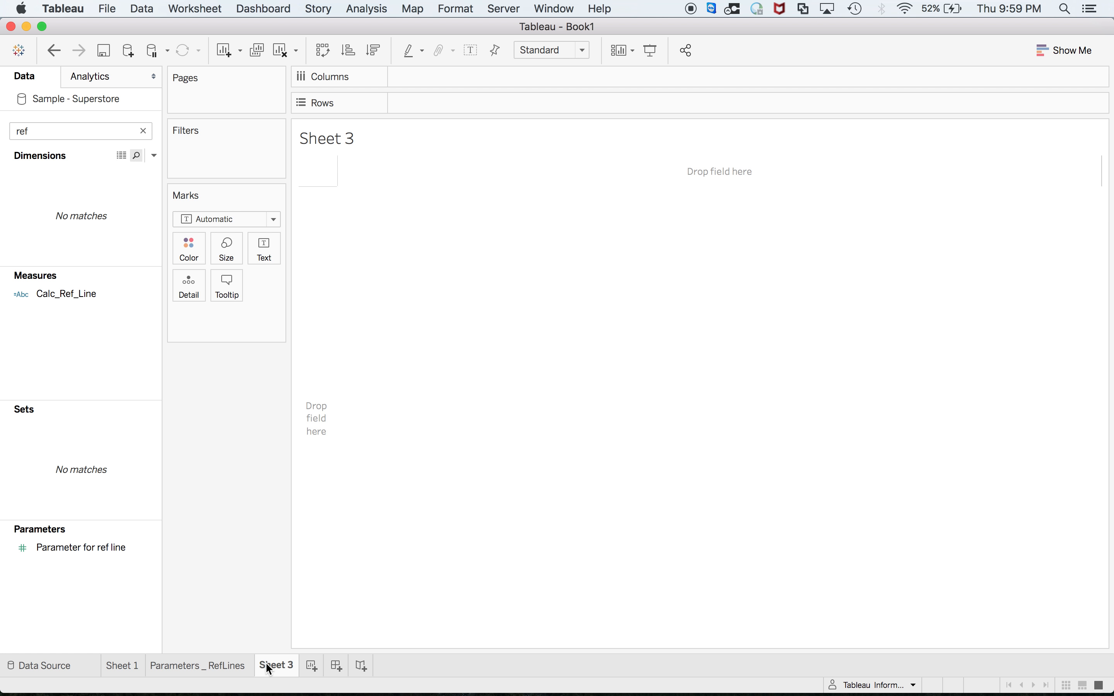
double_click(41, 131)
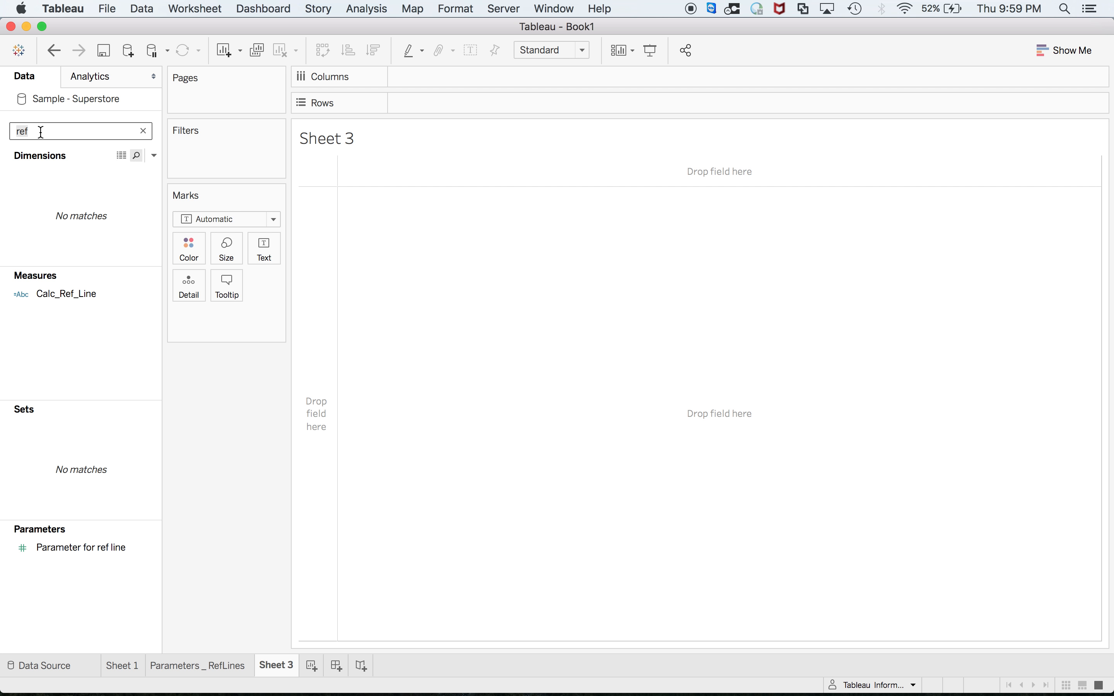
key(BackSpace)
Chart SUM(Profit) by YEAR(Order Date) as bars, following the reference Line Graph sheet, and narrow the bars
key(super+grave)
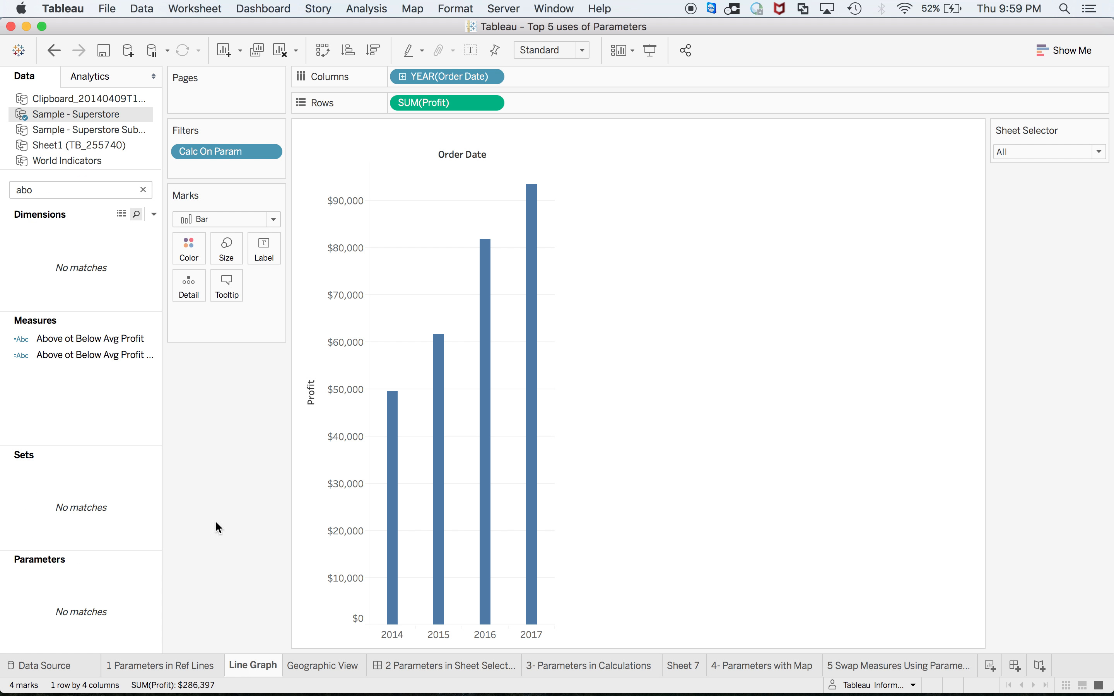
key(super+grave)
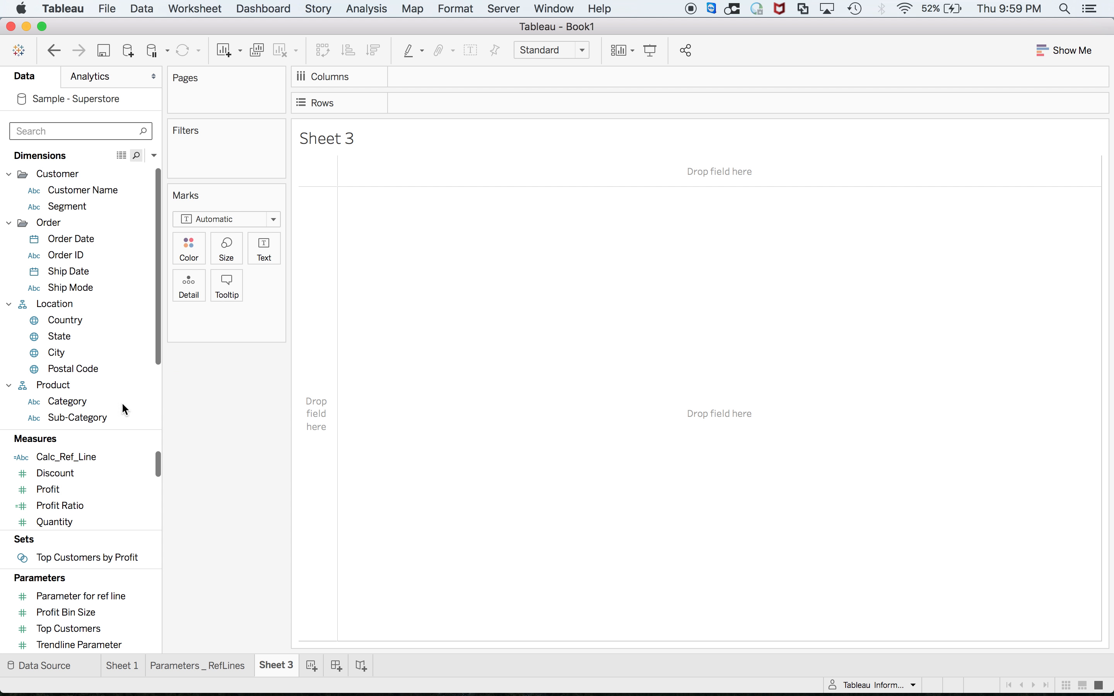
double_click(60, 233)
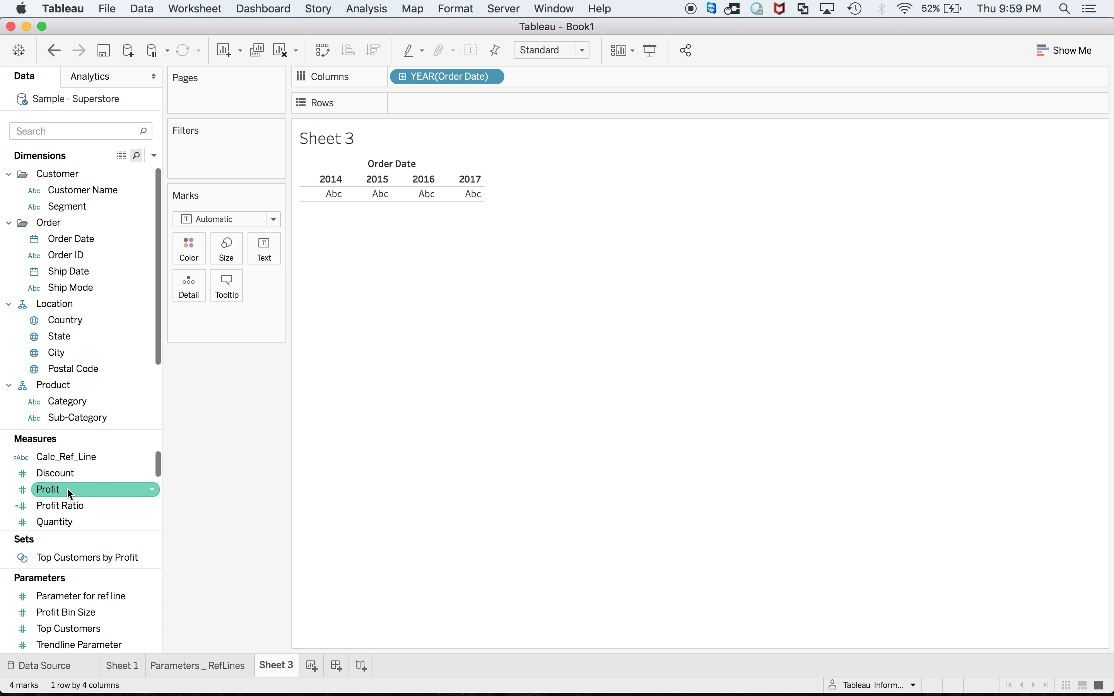
drag(68, 488, 465, 108)
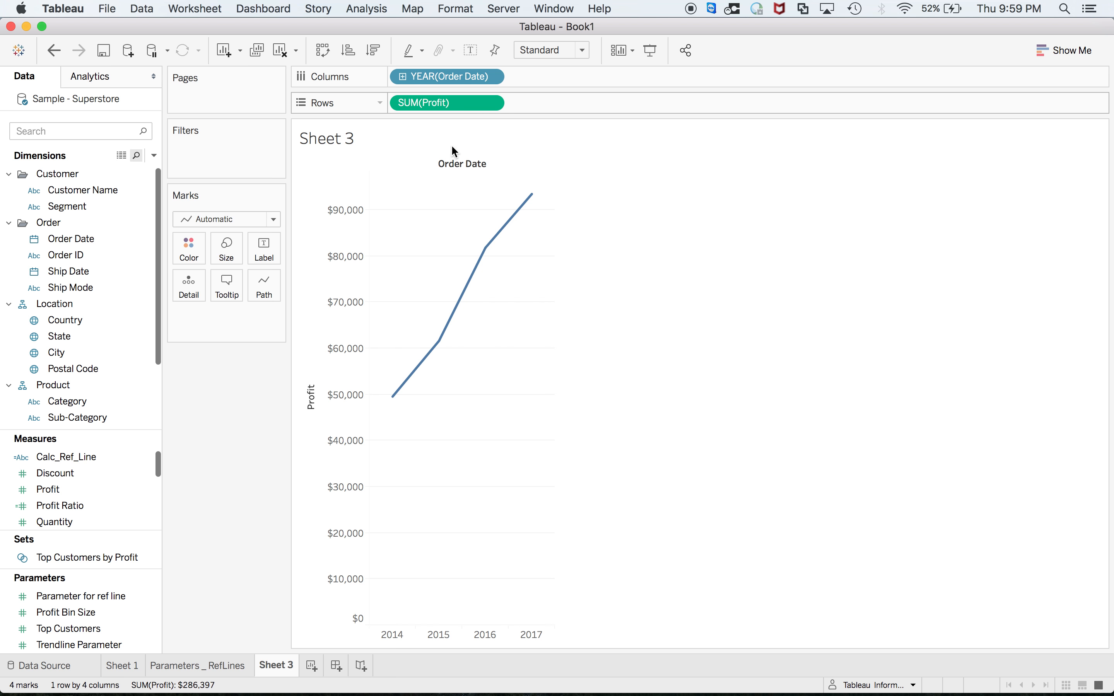
click(223, 224)
click(204, 253)
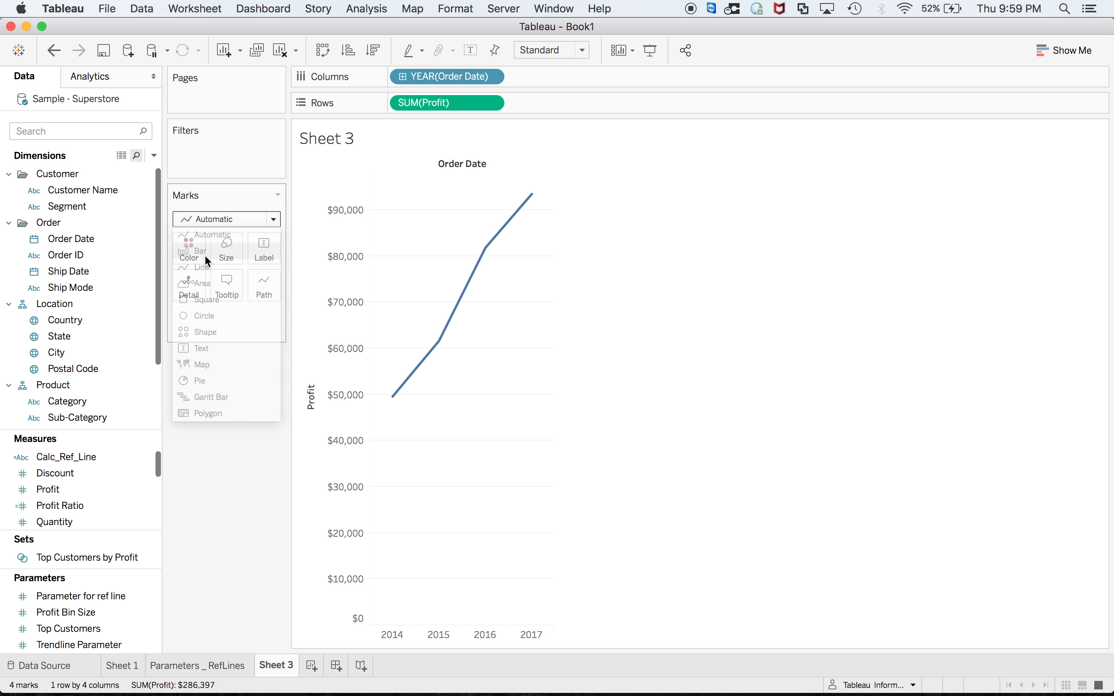
click(229, 256)
drag(293, 284, 281, 286)
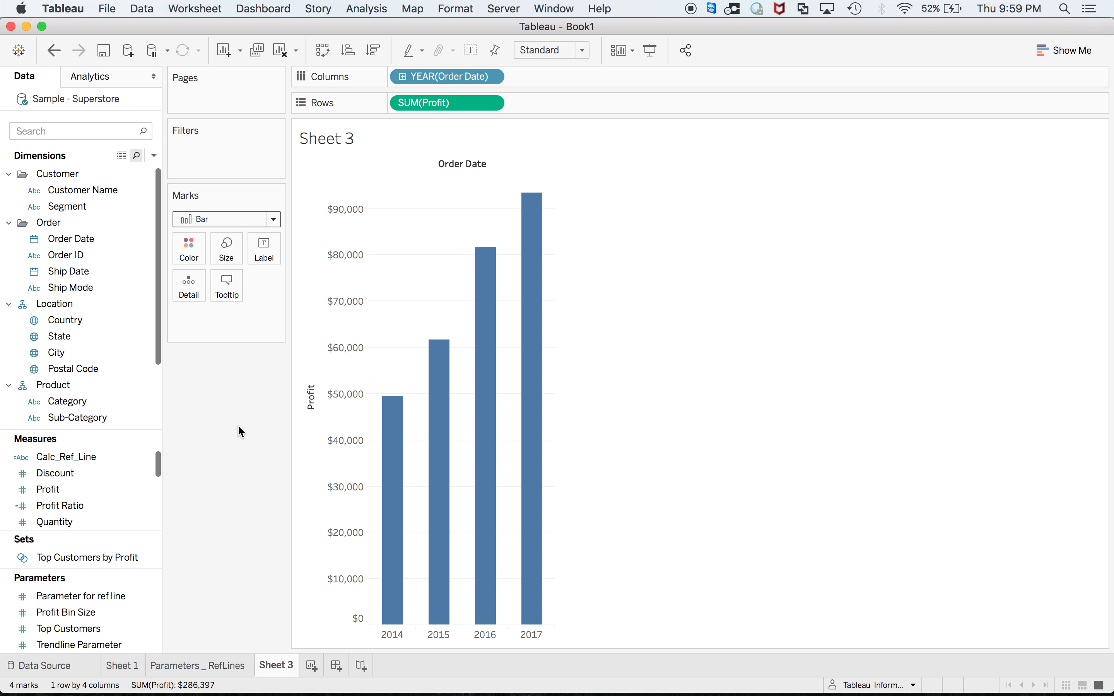
Rename the yearly profit worksheet as LineGraph
double_click(279, 674)
text(LineGraph)
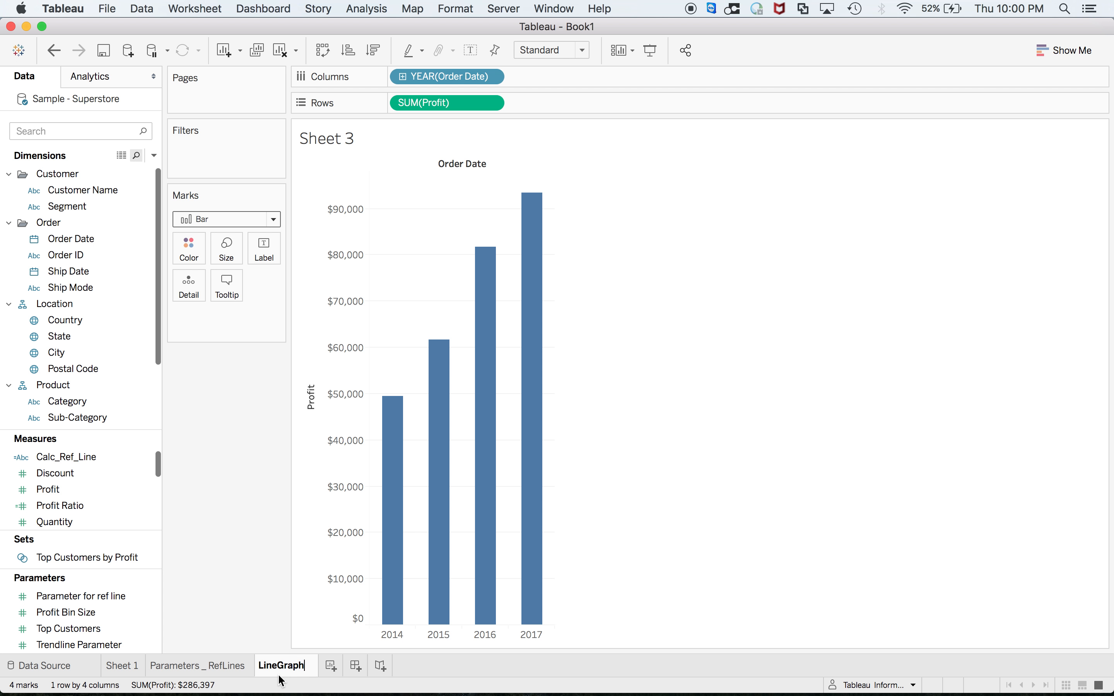
key(Return)
Add a new worksheet and build a state-level map from the generated latitude and longitude fields and State
click(324, 665)
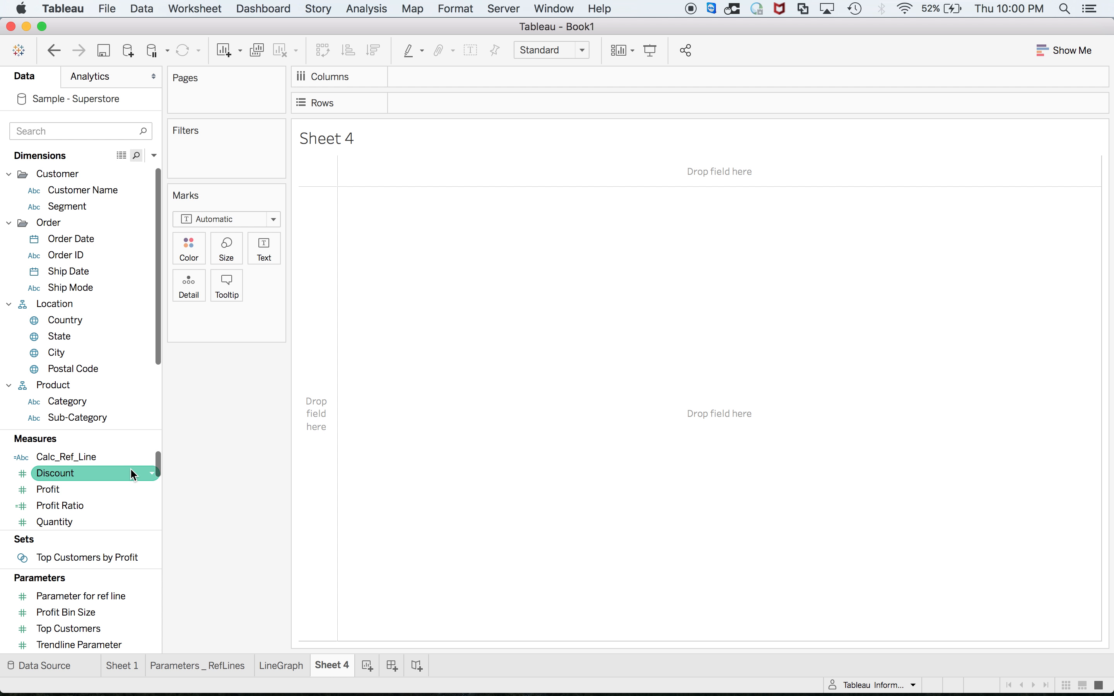
scroll(94, 506, down, 5)
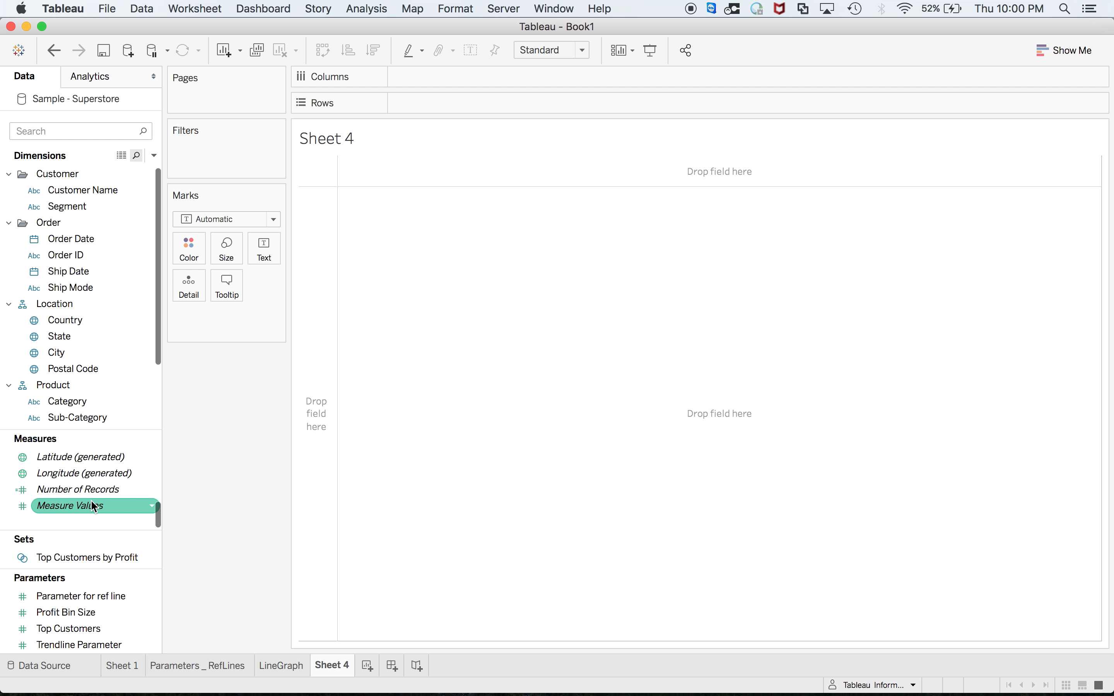
double_click(87, 458)
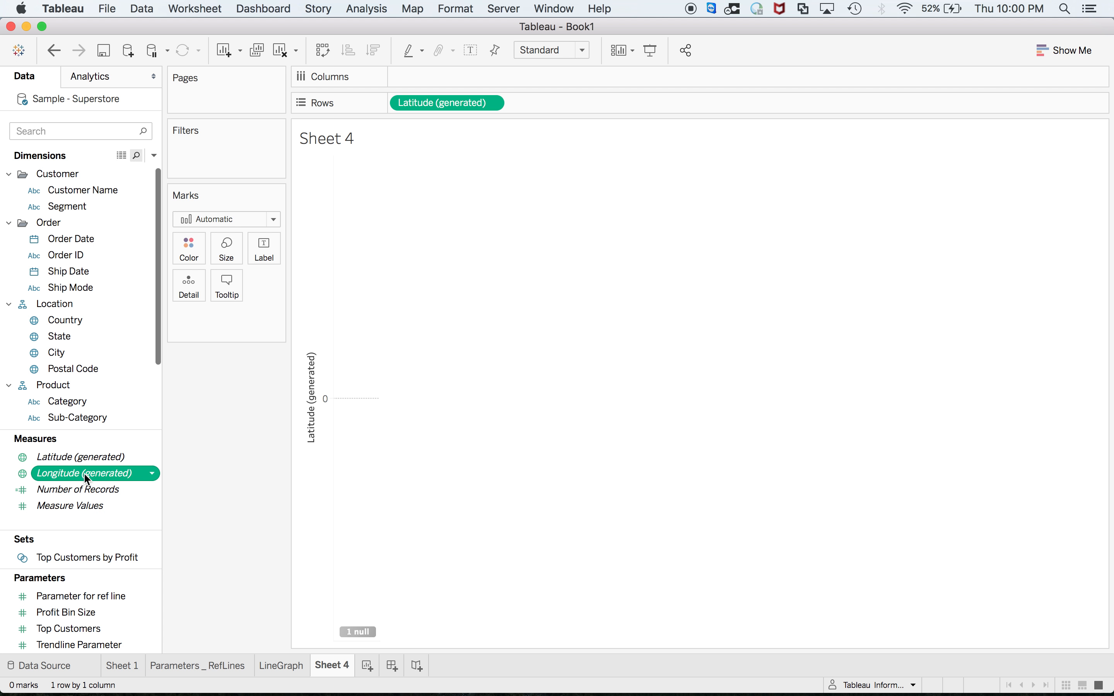
double_click(85, 473)
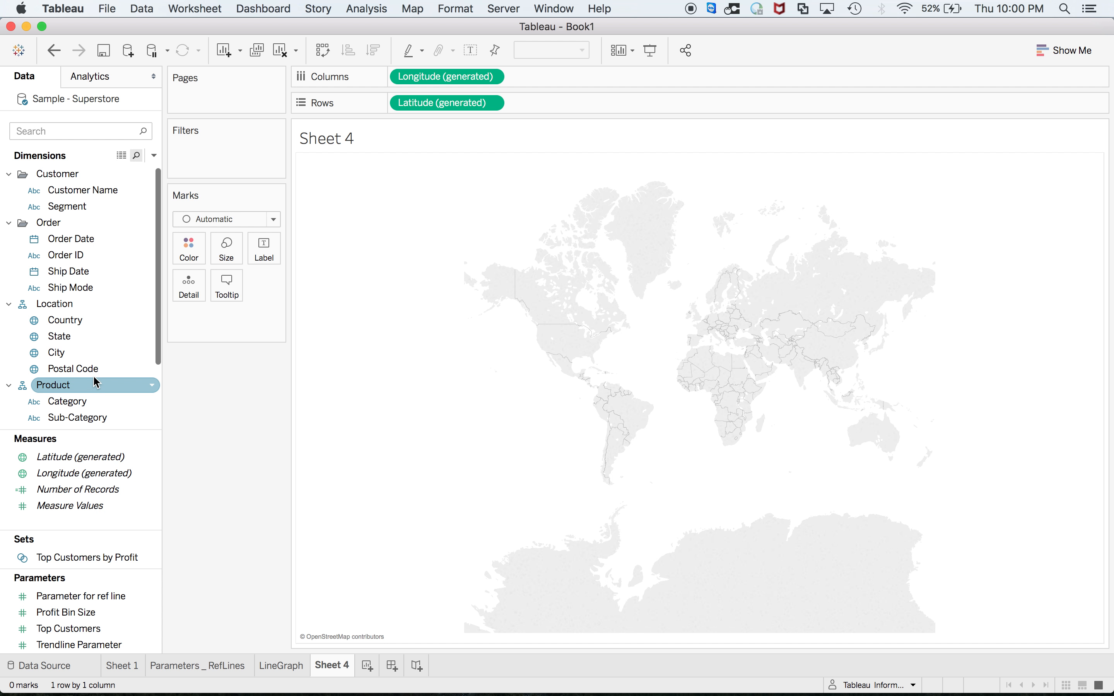
double_click(90, 341)
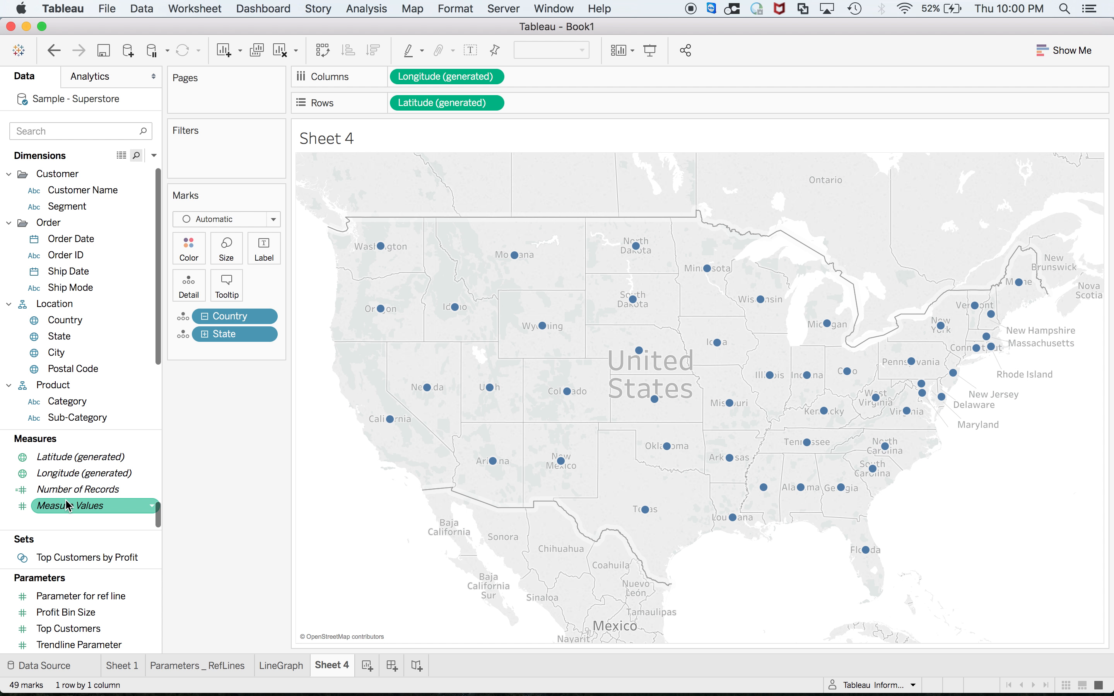
Color the states by SUM(Profit) and set the mark type to Map
scroll(68, 507, up, 3)
scroll(65, 458, up, 2)
drag(64, 476, 195, 249)
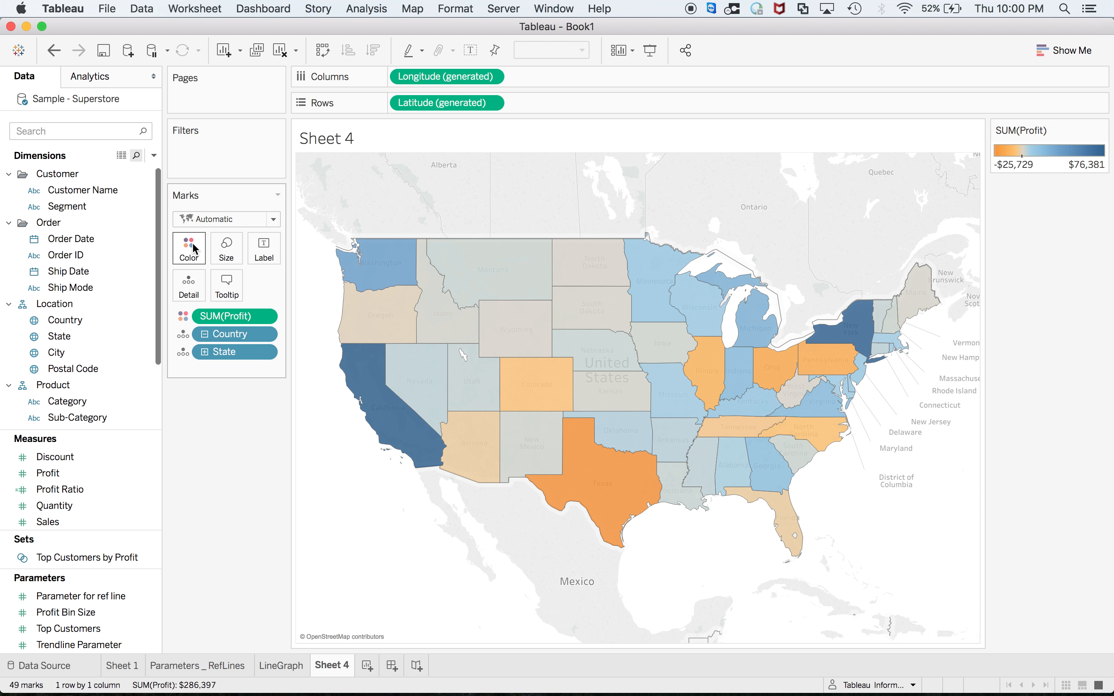
click(230, 219)
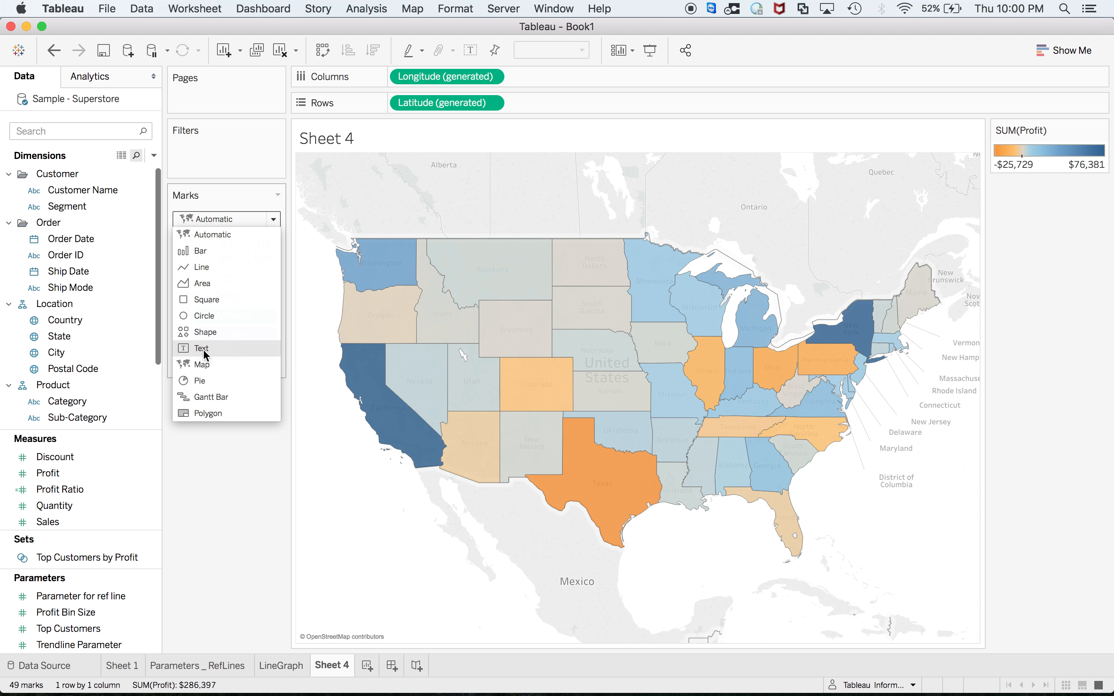
click(201, 364)
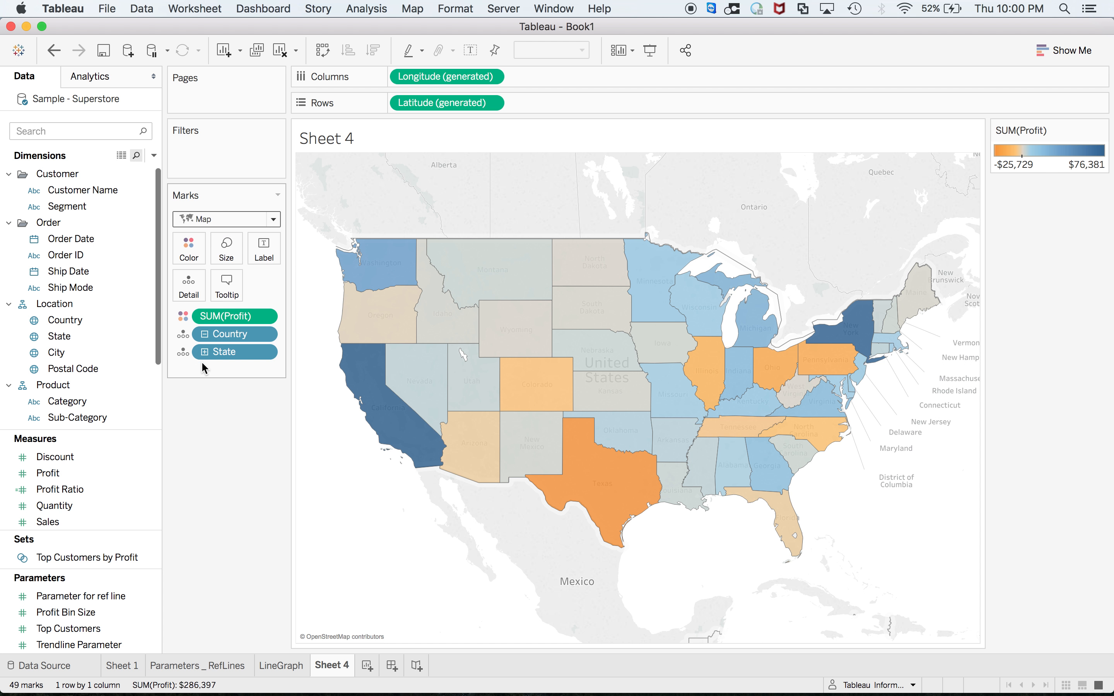
click(220, 220)
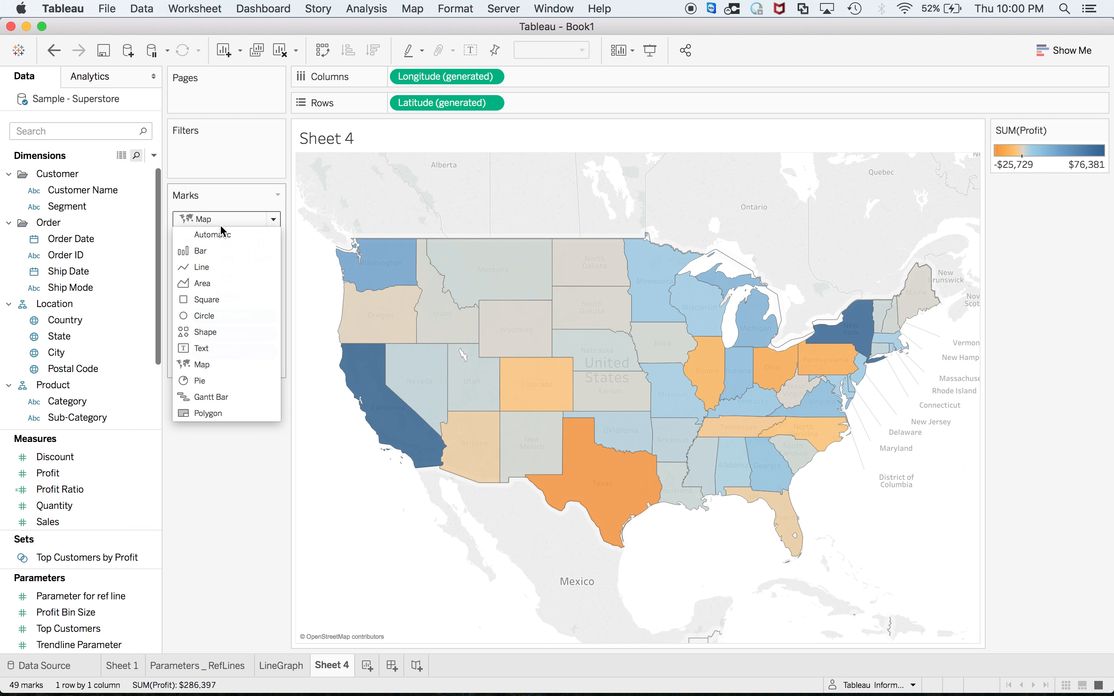
click(243, 519)
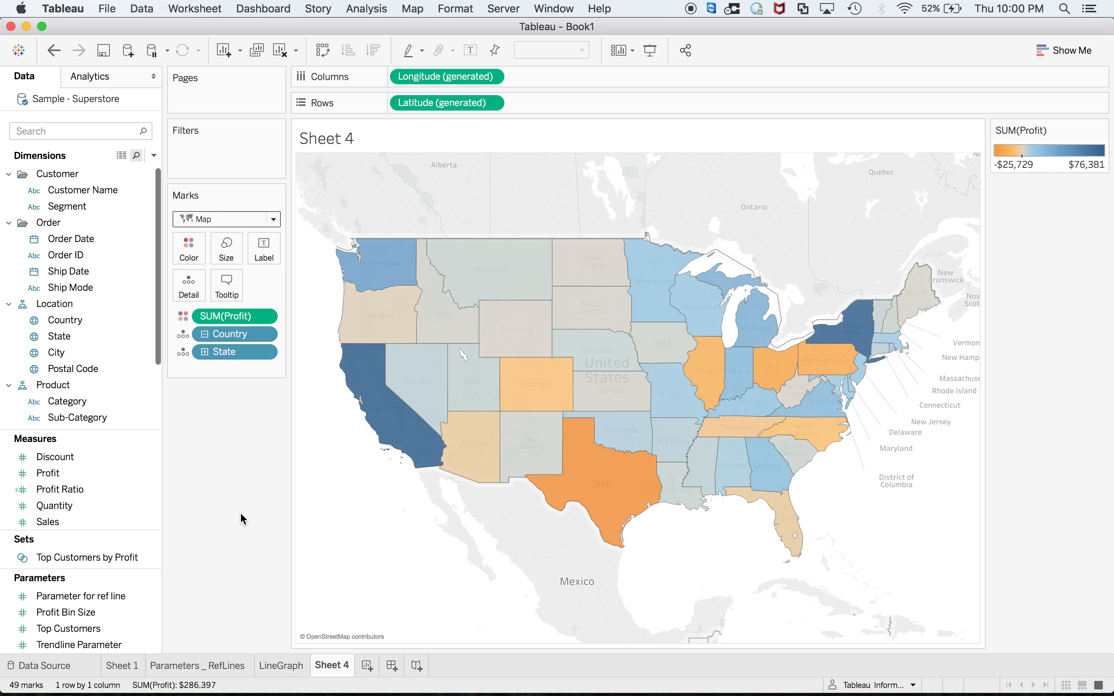
Add Profit to the map's mark size and label each state with SUM(Profit)
click(97, 457)
drag(94, 477, 235, 255)
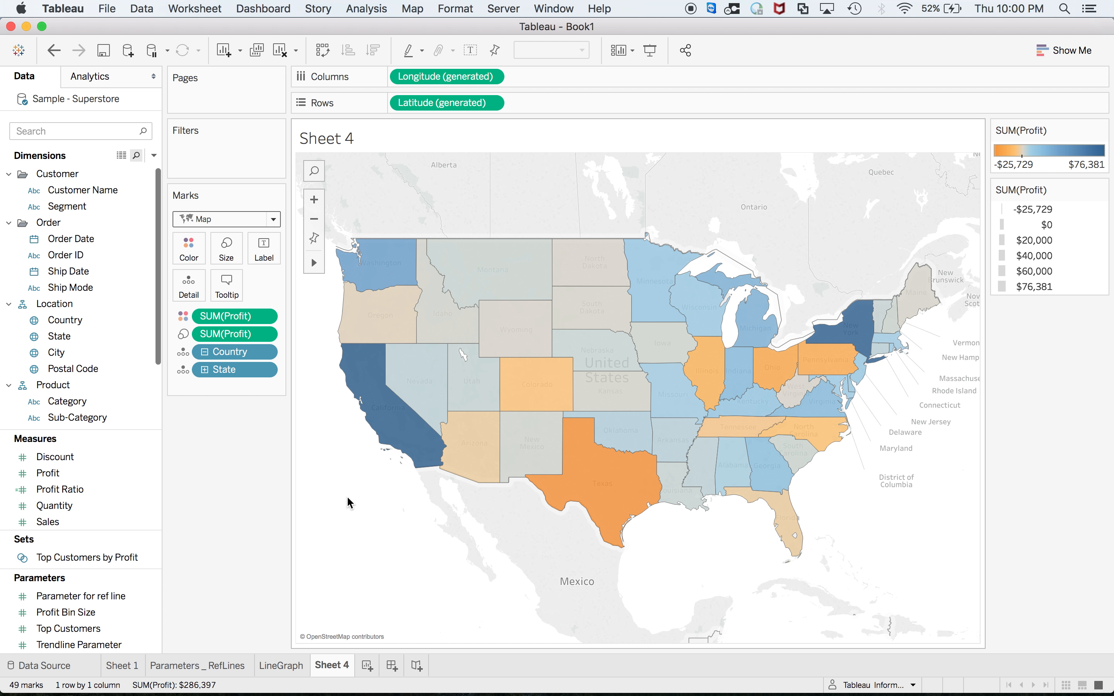
drag(88, 477, 264, 251)
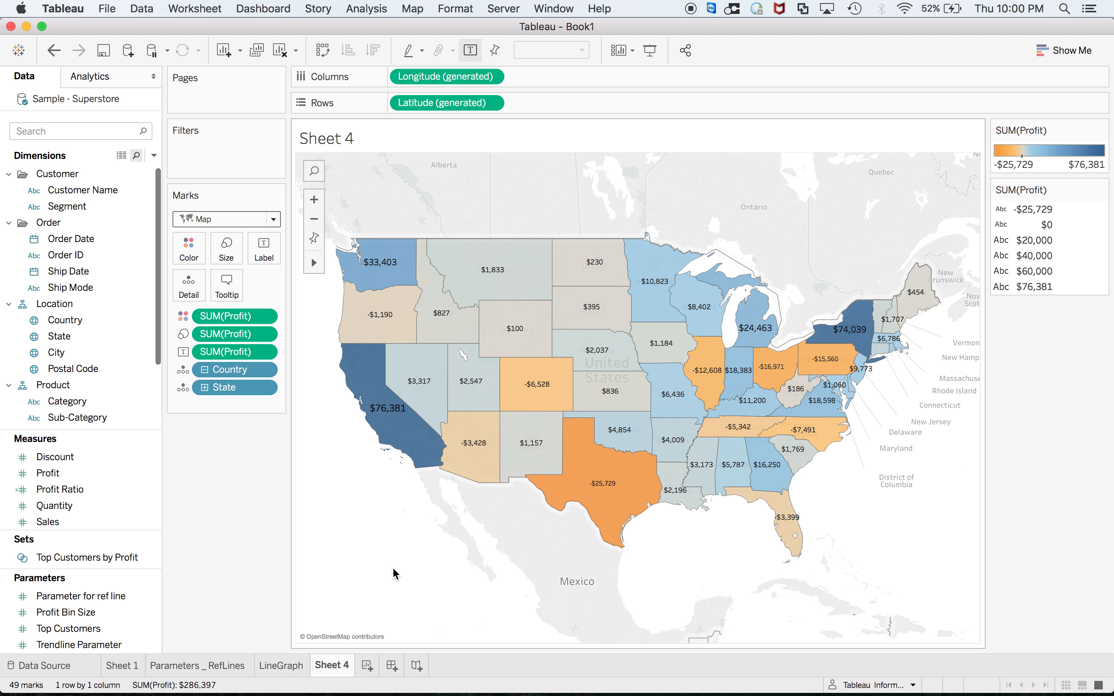
Rename the state profit worksheet as Map and add a new dashboard
double_click(324, 665)
text(Map)
key(Return)
click(379, 665)
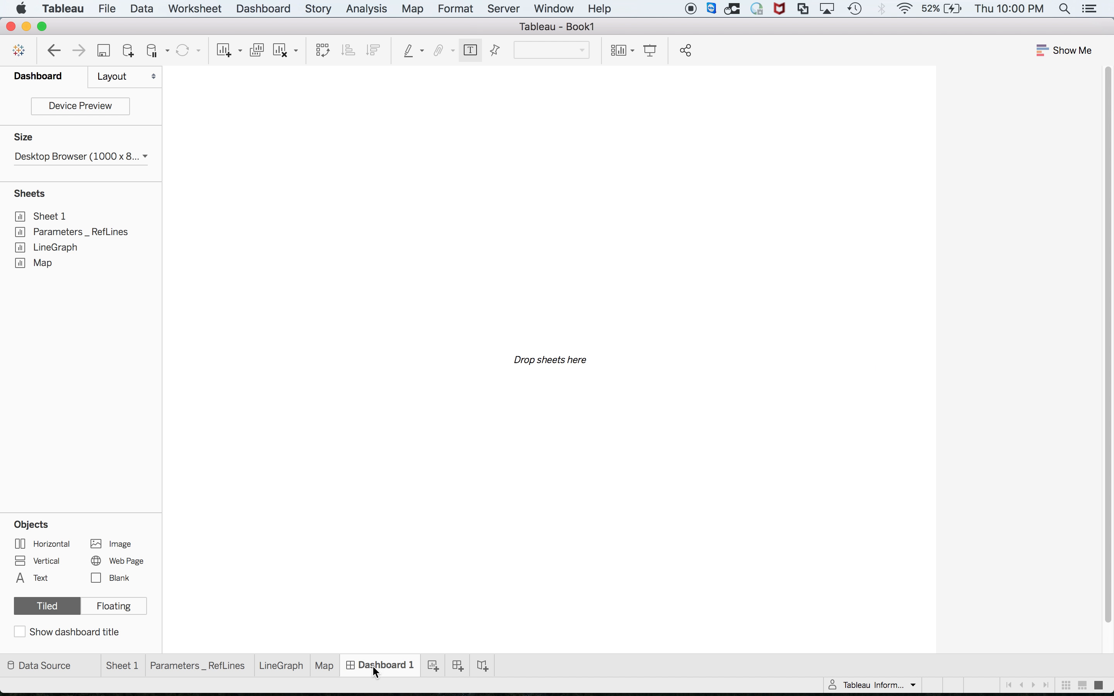
On the LineGraph sheet, start a new parameter from the Country field and name it Select Sheet Parameter
click(276, 663)
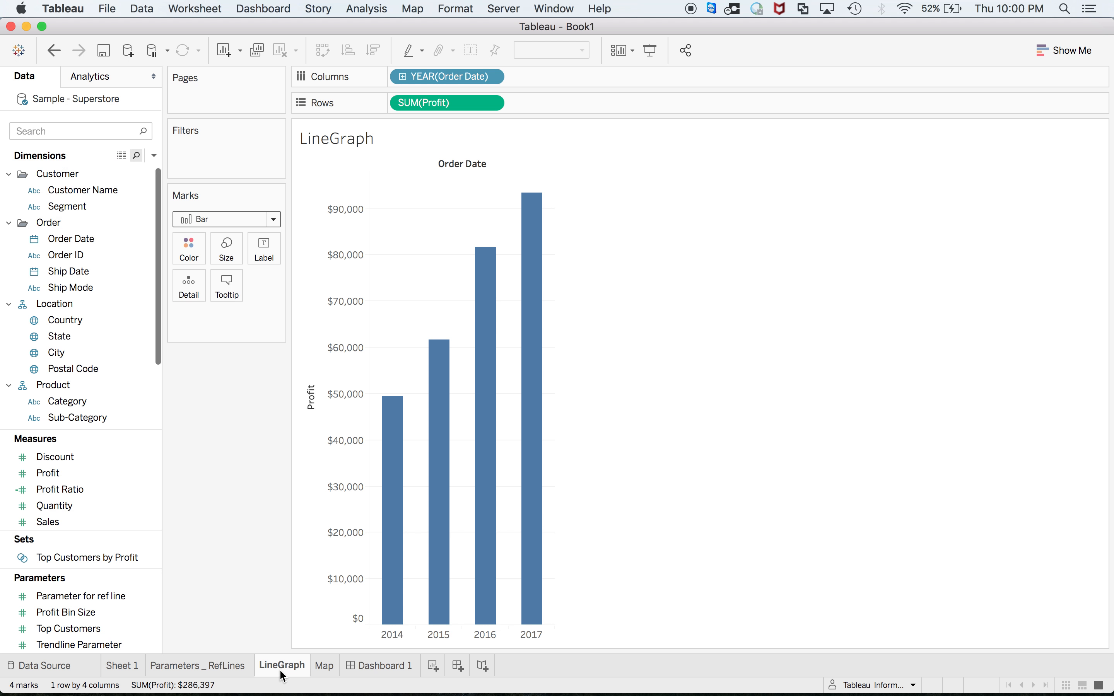
right_click(92, 328)
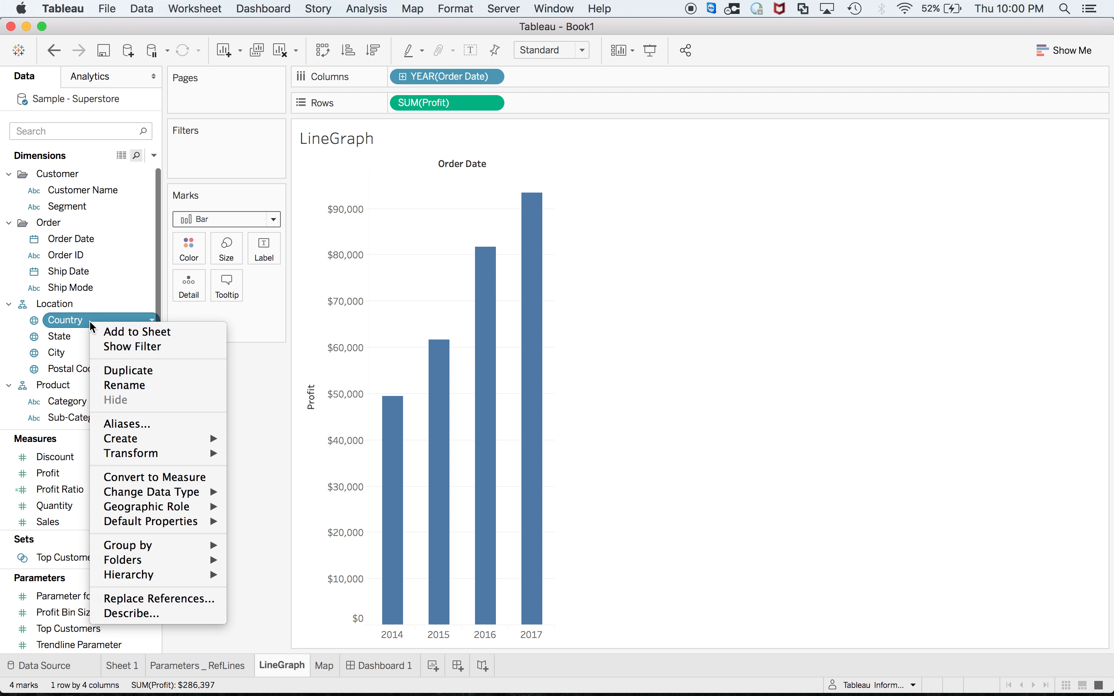
mouse_move(217, 439)
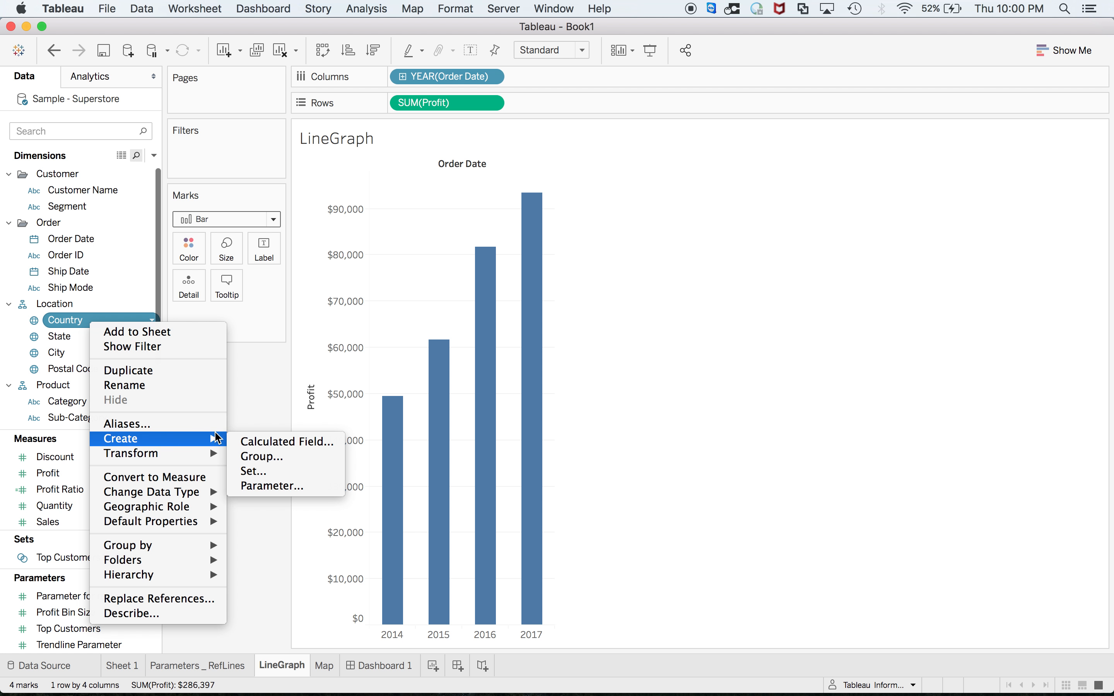
click(251, 484)
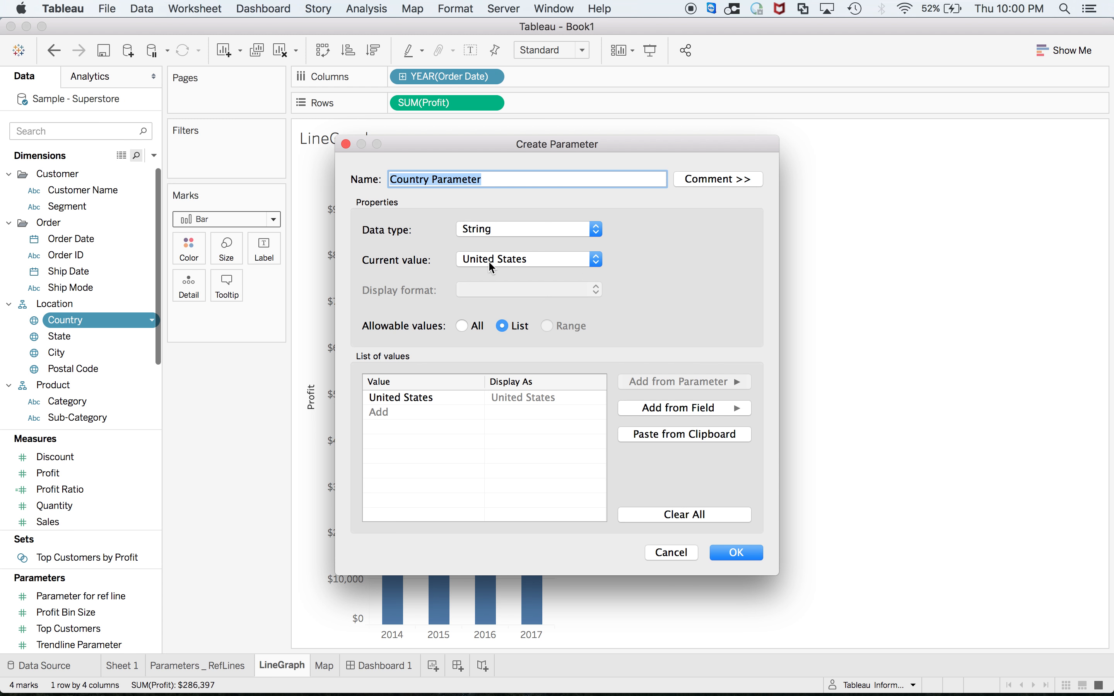
double_click(415, 179)
key(BackSpace)
text(Select Sheet)
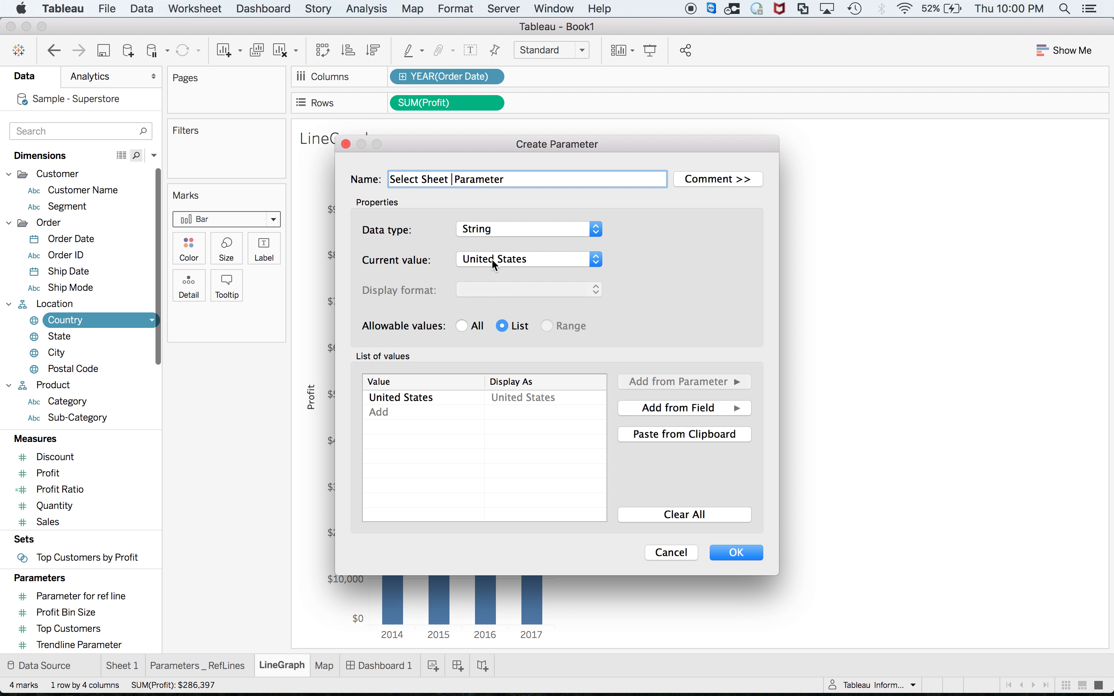
Replace the United States list value with Line Graph and add Map as a second value
click(482, 260)
click(483, 261)
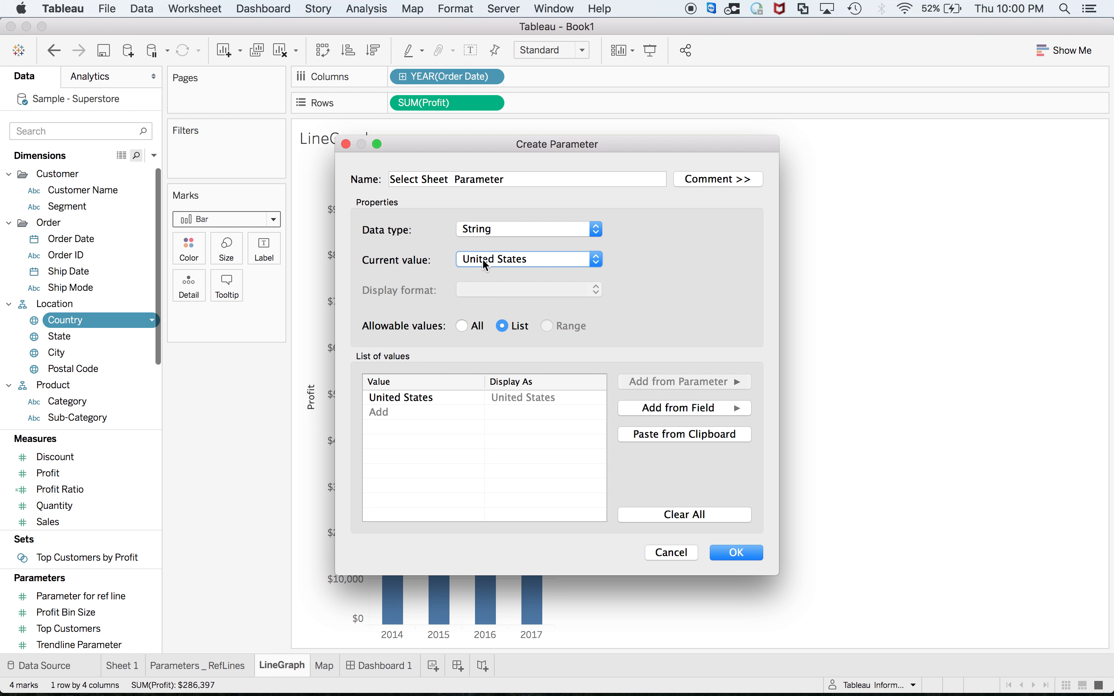
double_click(410, 397)
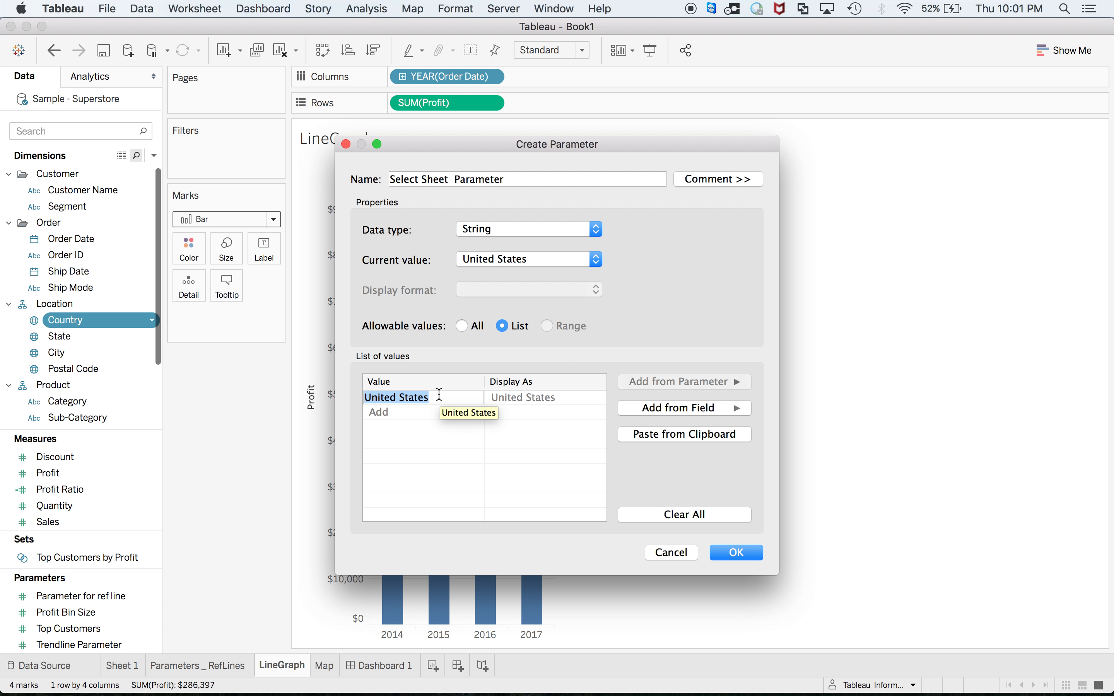
text(Line Graph)
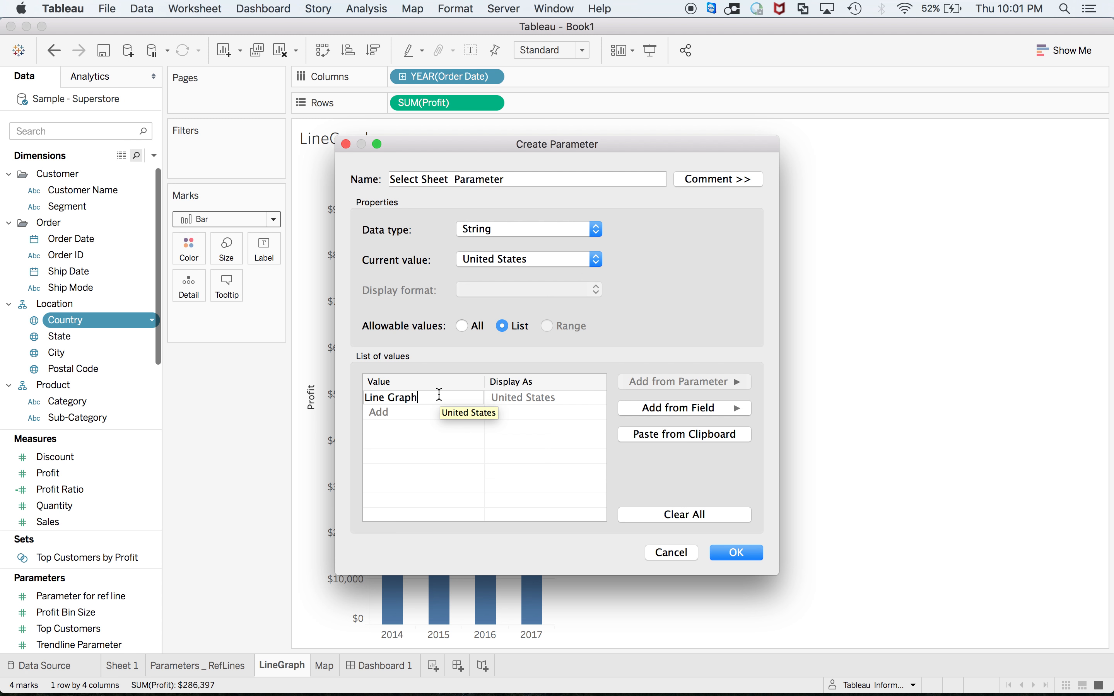
click(424, 413)
text(Map)
key(Return)
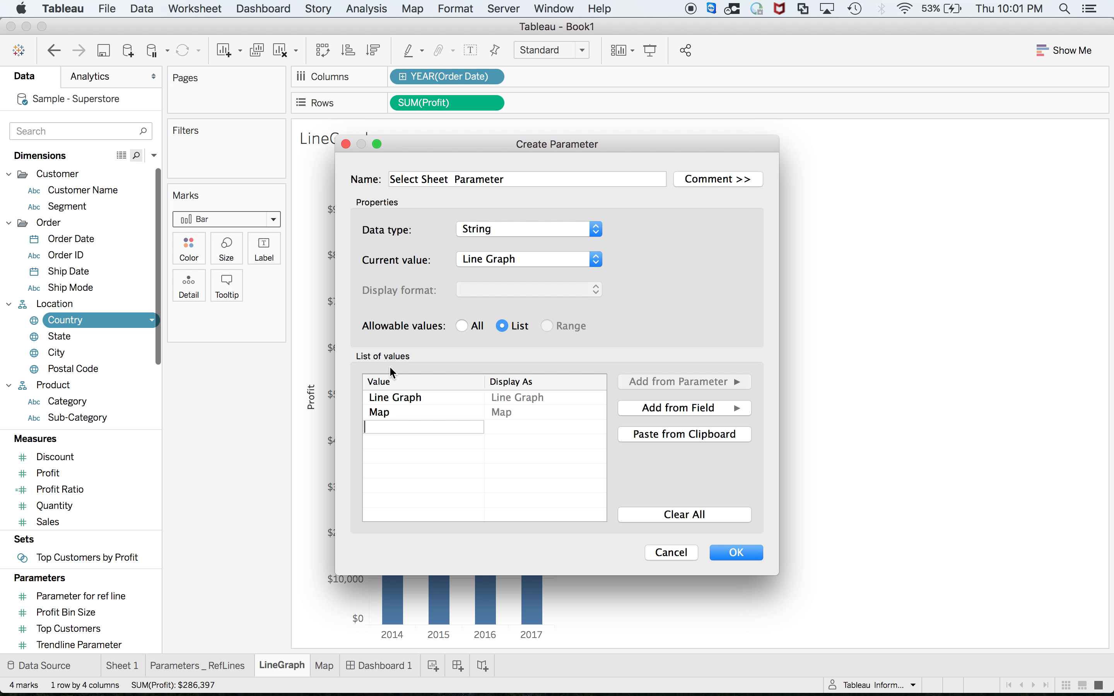
Change the parameter's Map list value to All and save the parameter
double_click(400, 412)
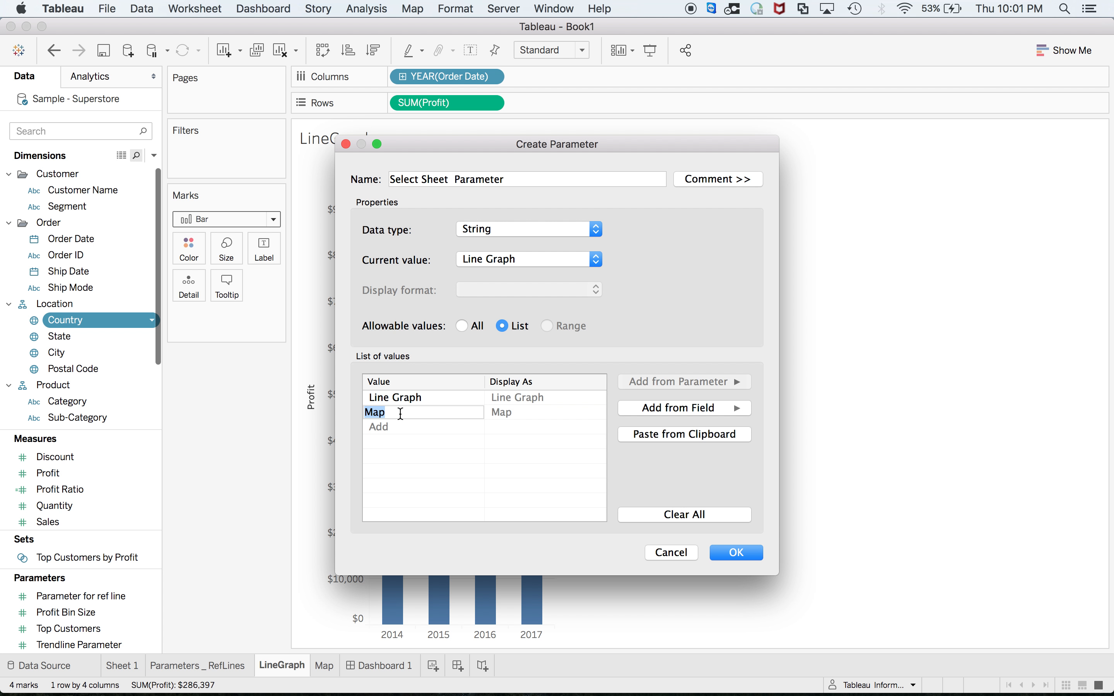
key(BackSpace)
click(384, 451)
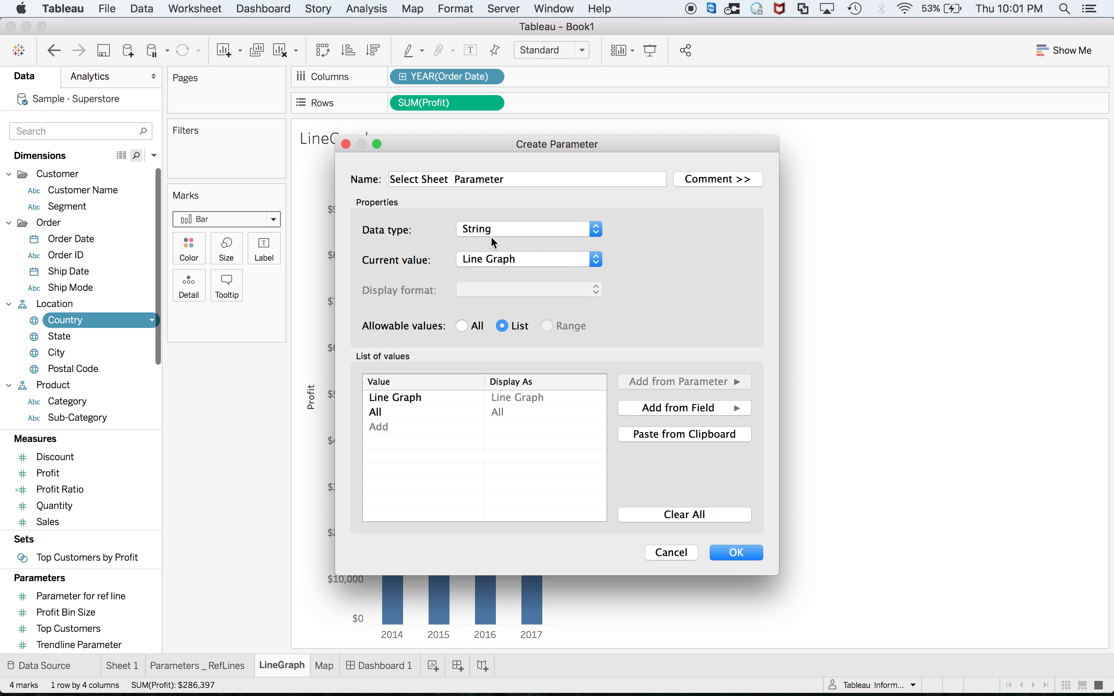
click(729, 553)
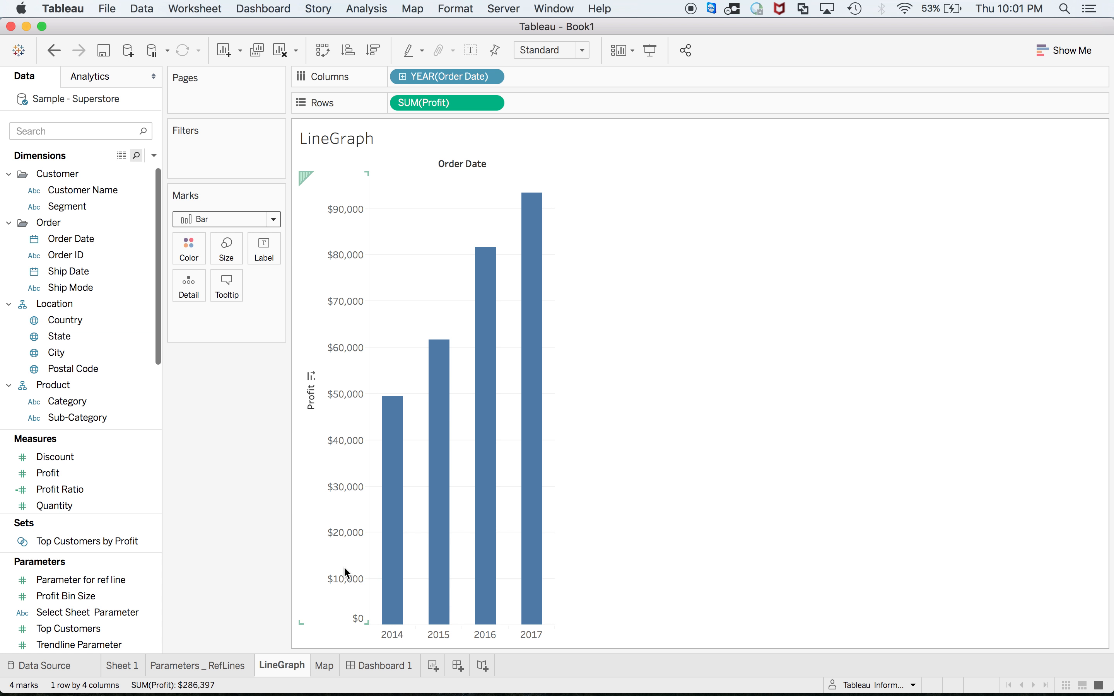
Create a calculated field from Order Date named Calc_Sel_Sheet whose formula is only [Select Sheet Parameter]
right_click(68, 241)
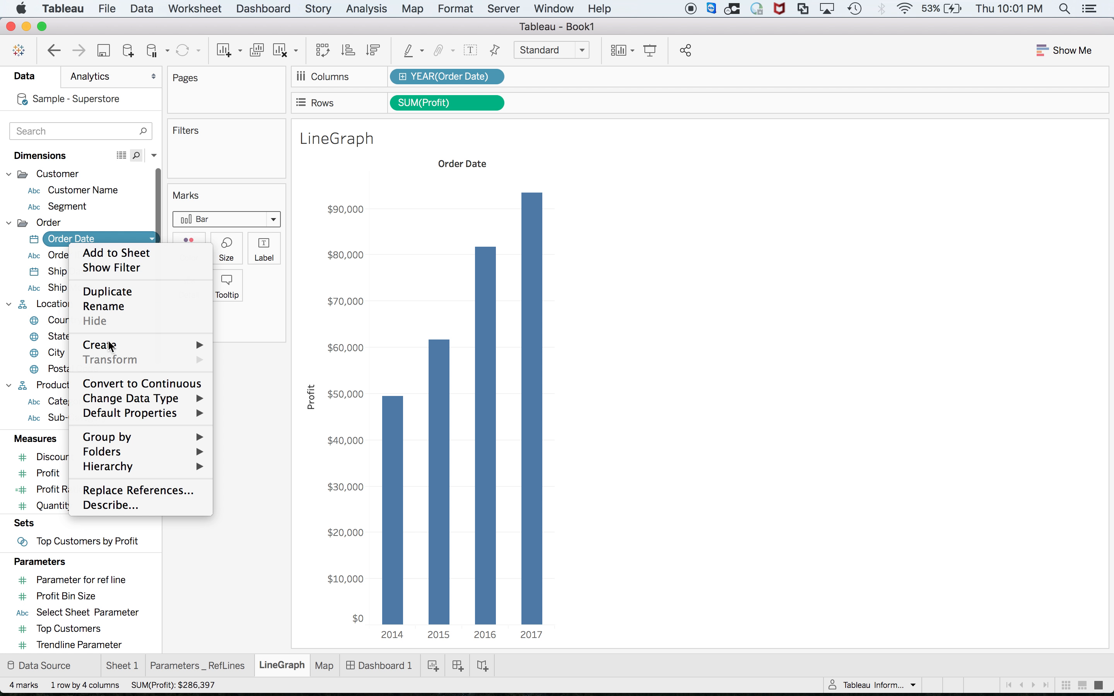
mouse_move(198, 346)
click(232, 348)
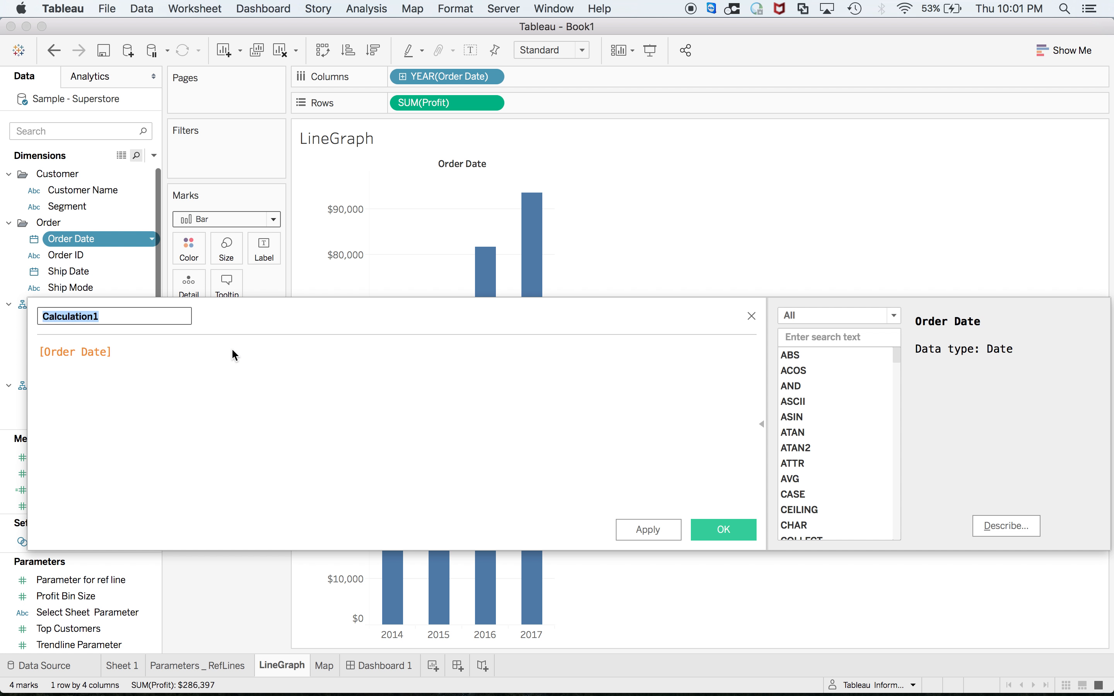
drag(140, 354, 19, 354)
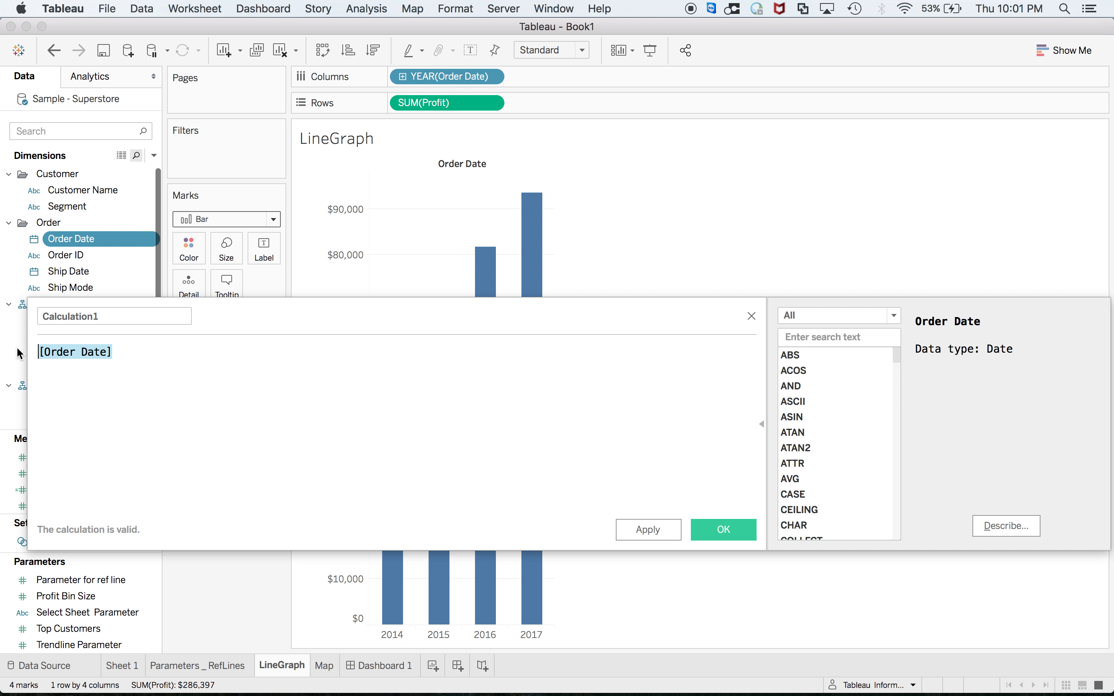
text(sel)
key(Return)
click(102, 318)
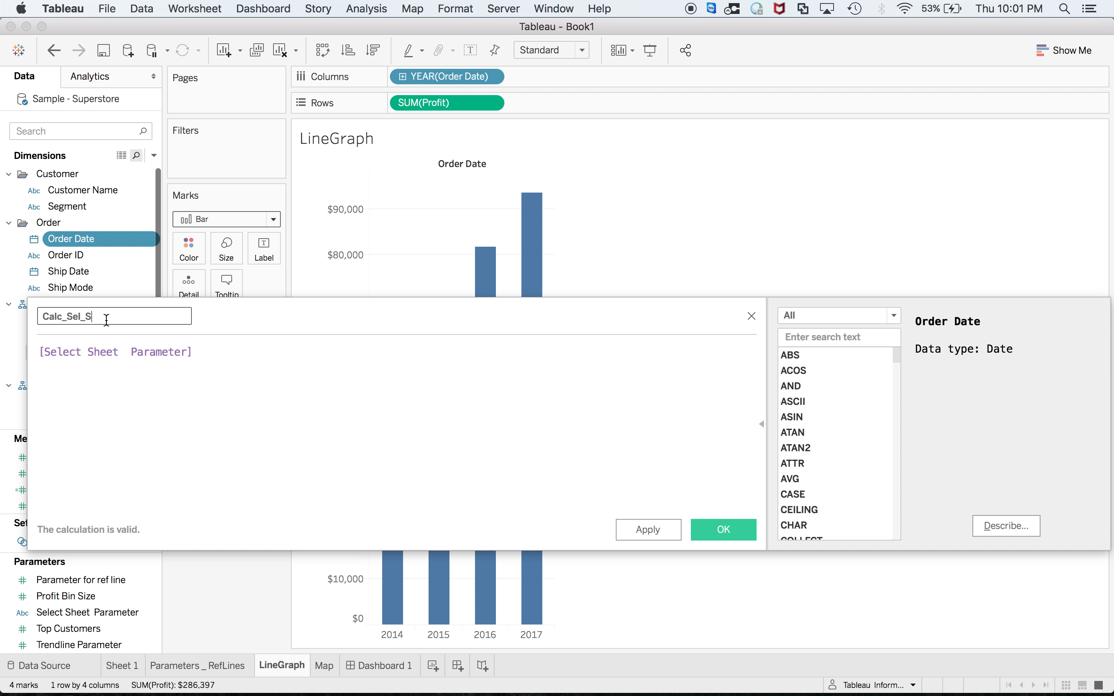
click(742, 534)
Filter the LineGraph sheet by Calc_Sel_Sheet using a custom value list of All and Line Graph
click(106, 132)
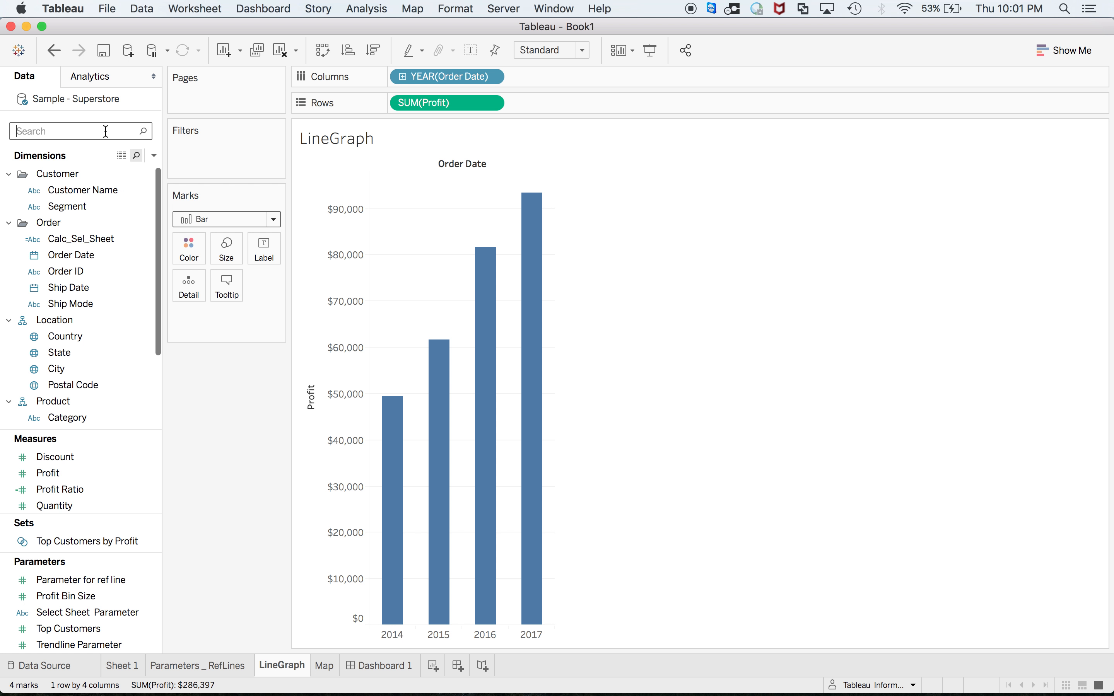
text(sel)
drag(76, 188, 222, 157)
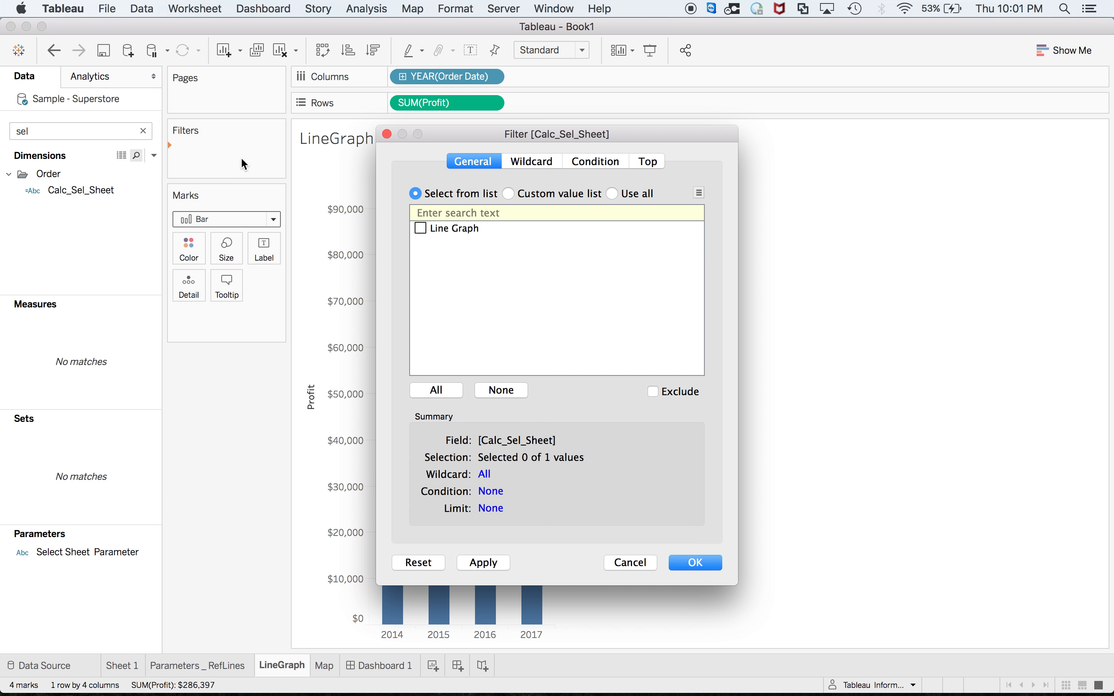
click(509, 194)
click(459, 213)
text(All)
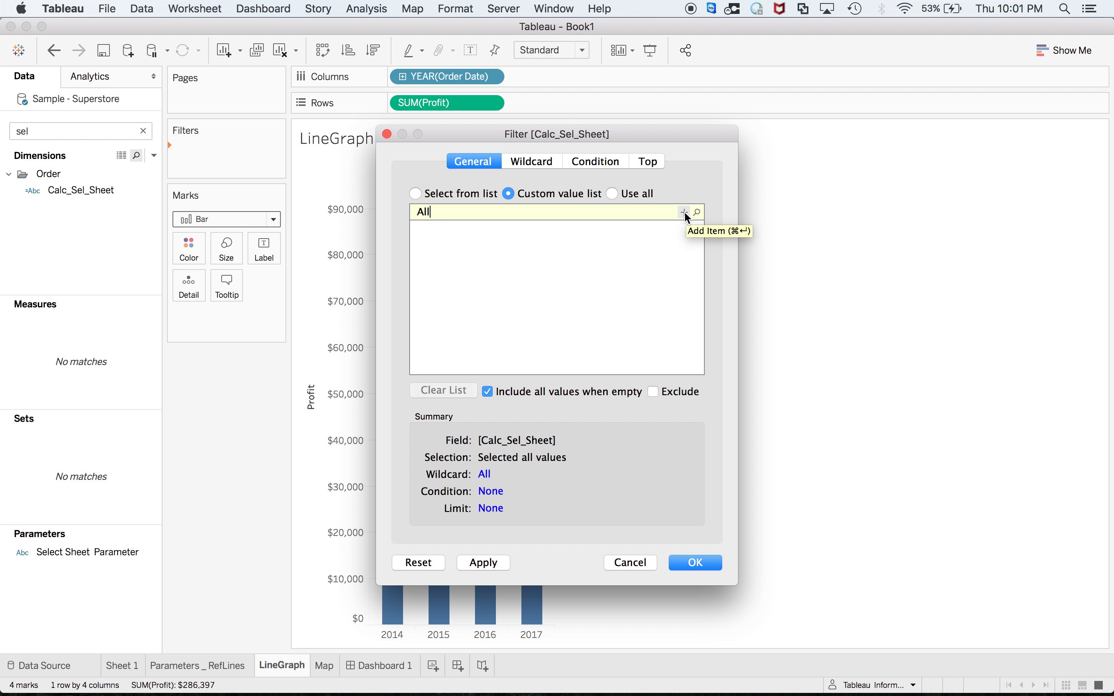
click(684, 211)
text(Line G)
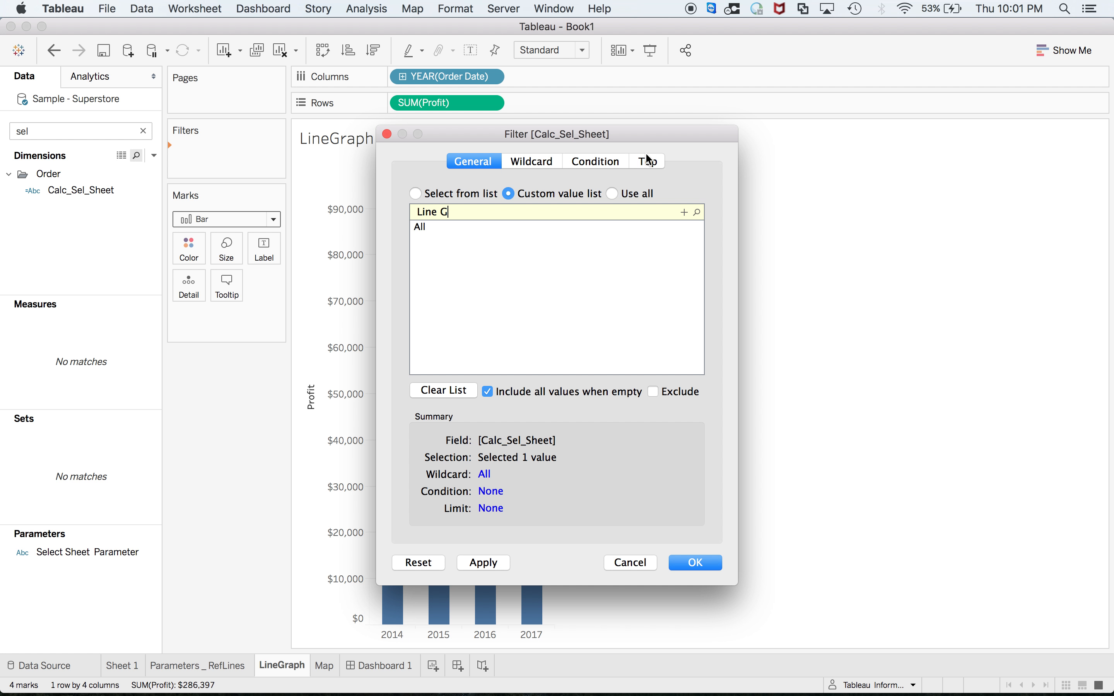
text(raph)
click(684, 212)
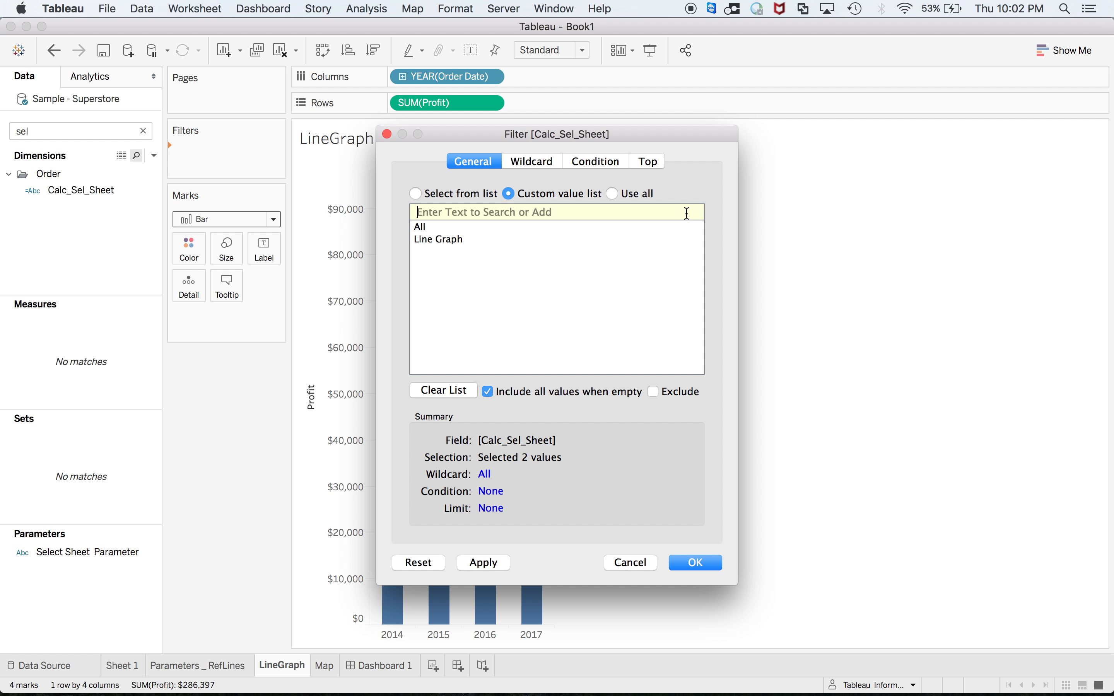
click(689, 564)
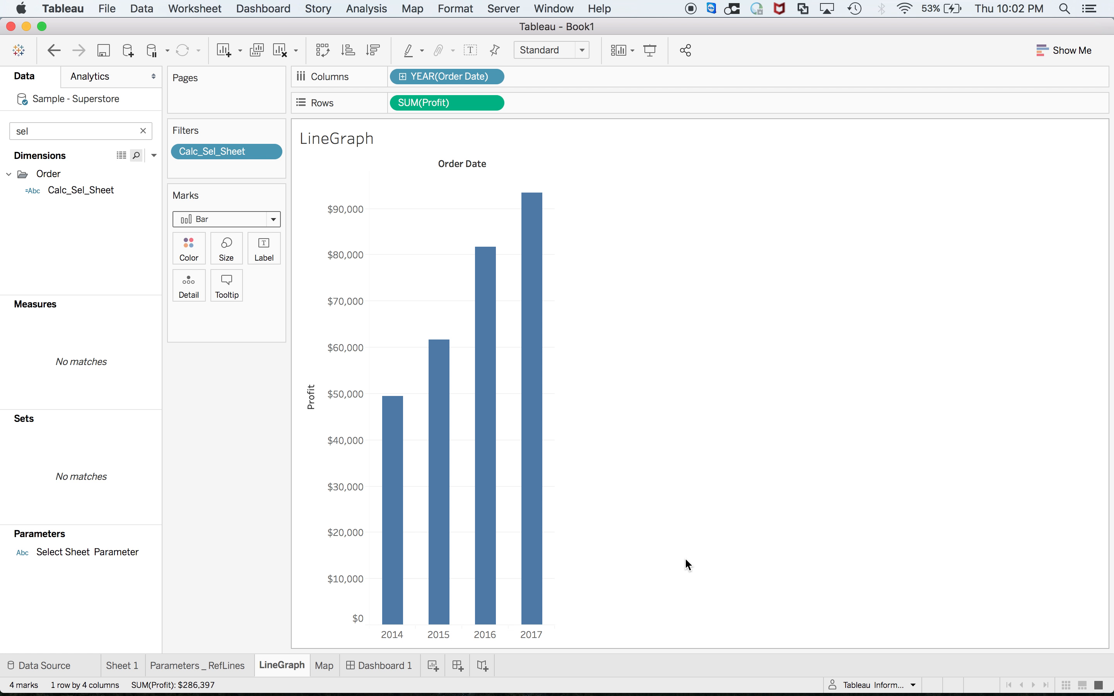
Show the Select Sheet Parameter control on the LineGraph sheet and switch it to All and back to Line Graph
right_click(130, 547)
click(189, 302)
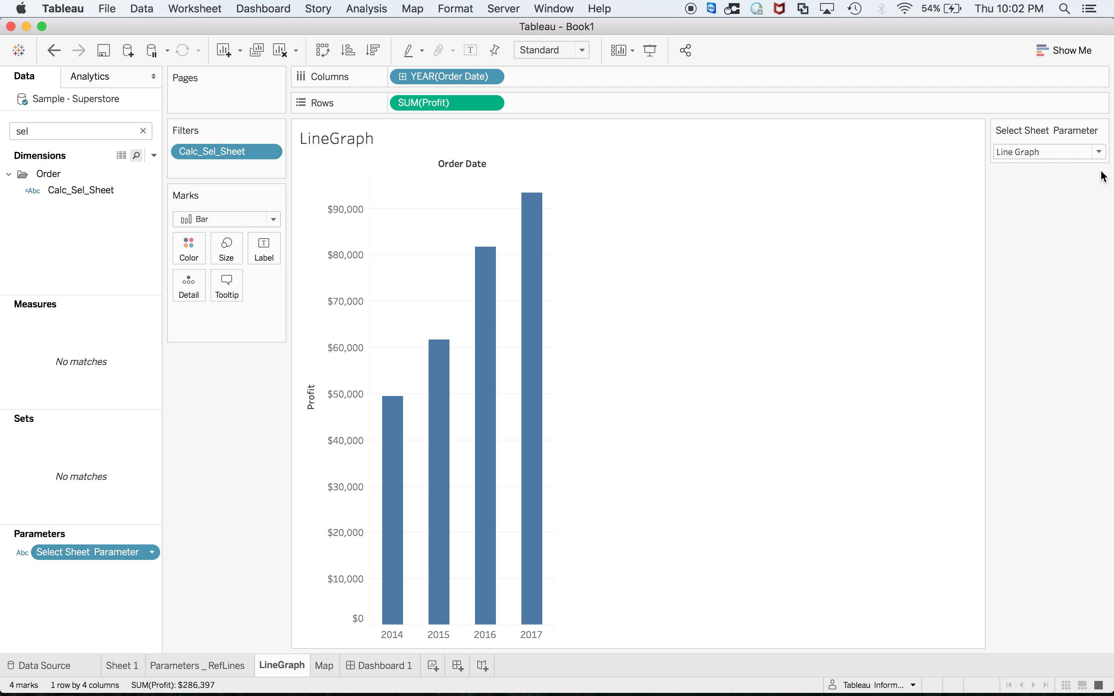
click(1099, 152)
click(1066, 183)
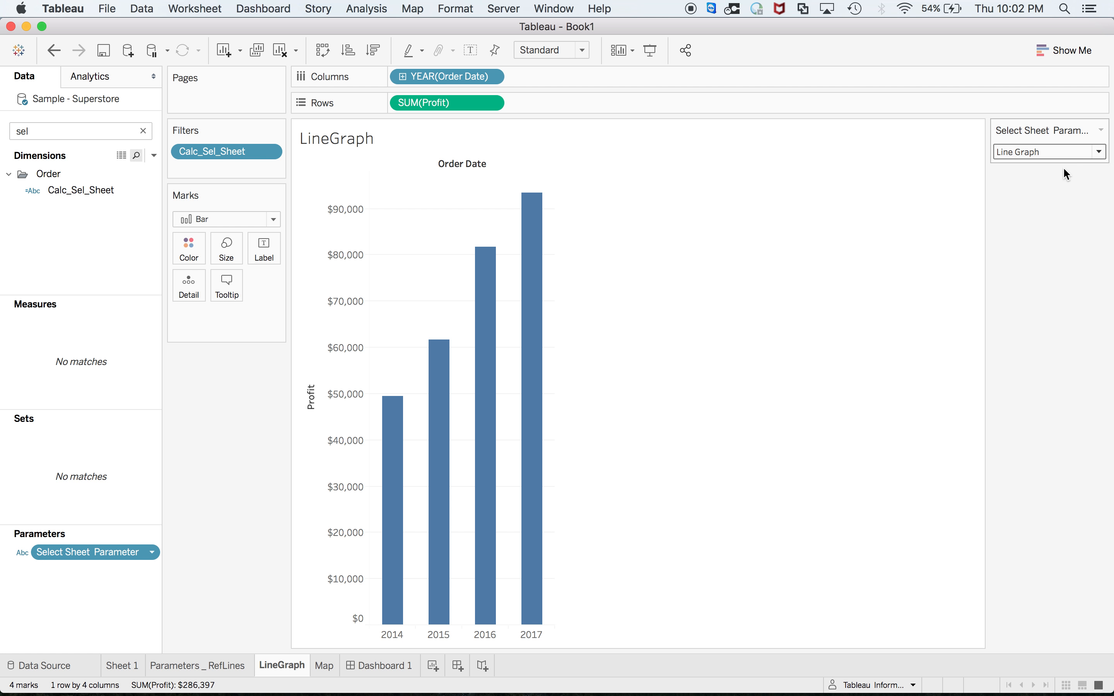
click(1098, 151)
click(1075, 167)
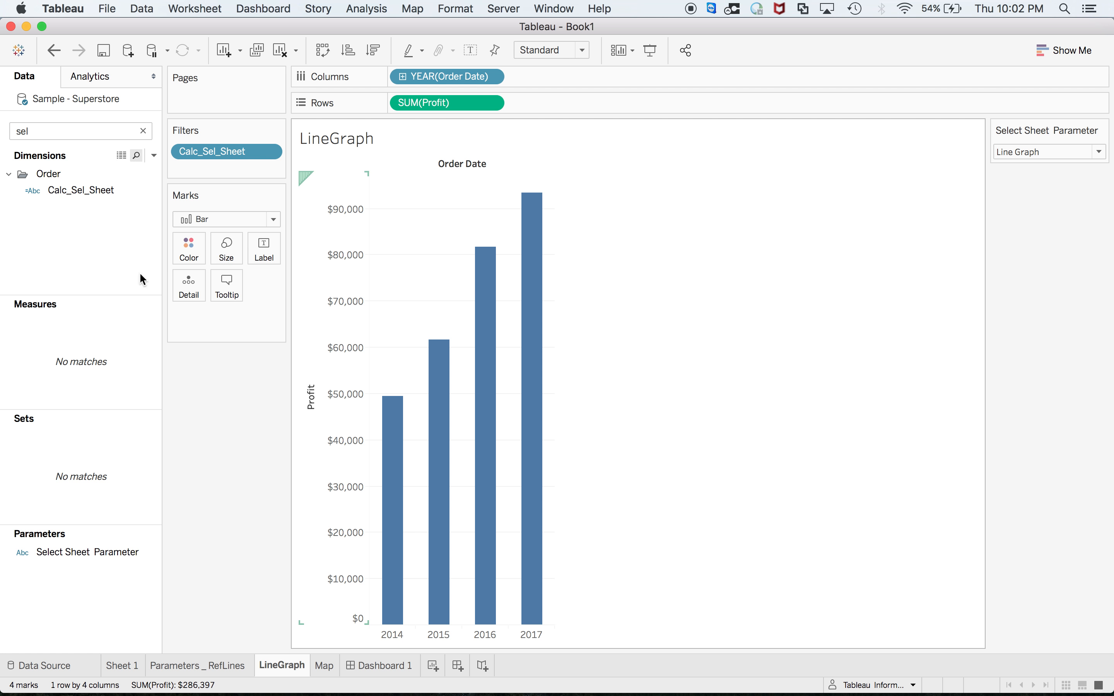
Add Map to the list of values of Select Sheet Parameter and save the parameter
click(58, 555)
right_click(58, 554)
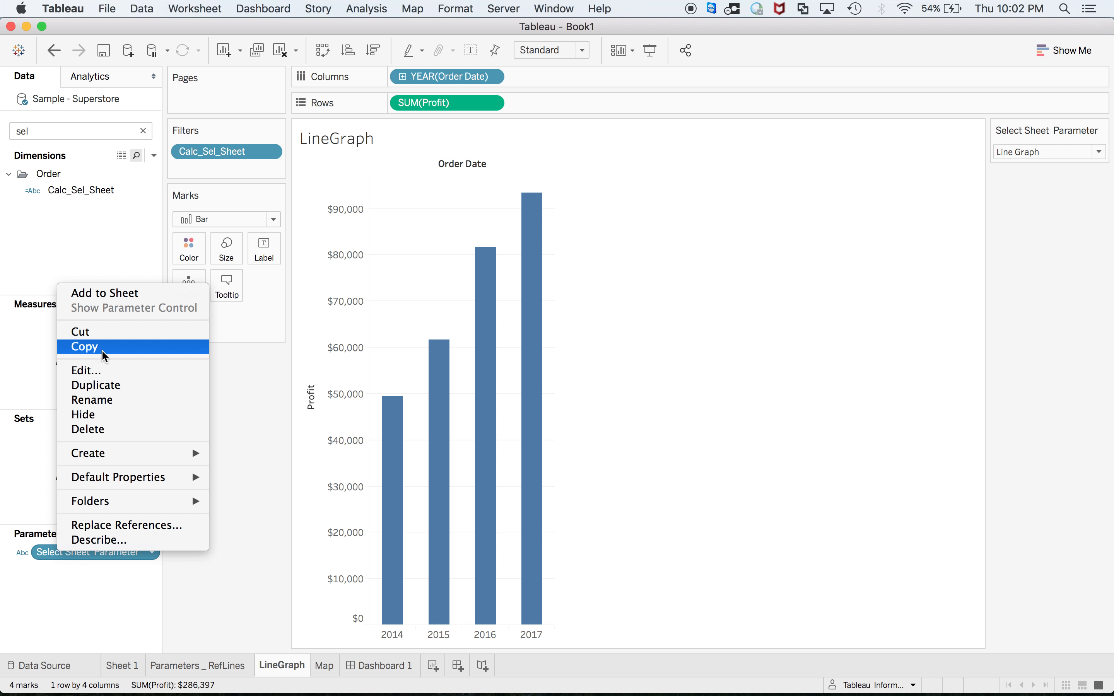
click(99, 371)
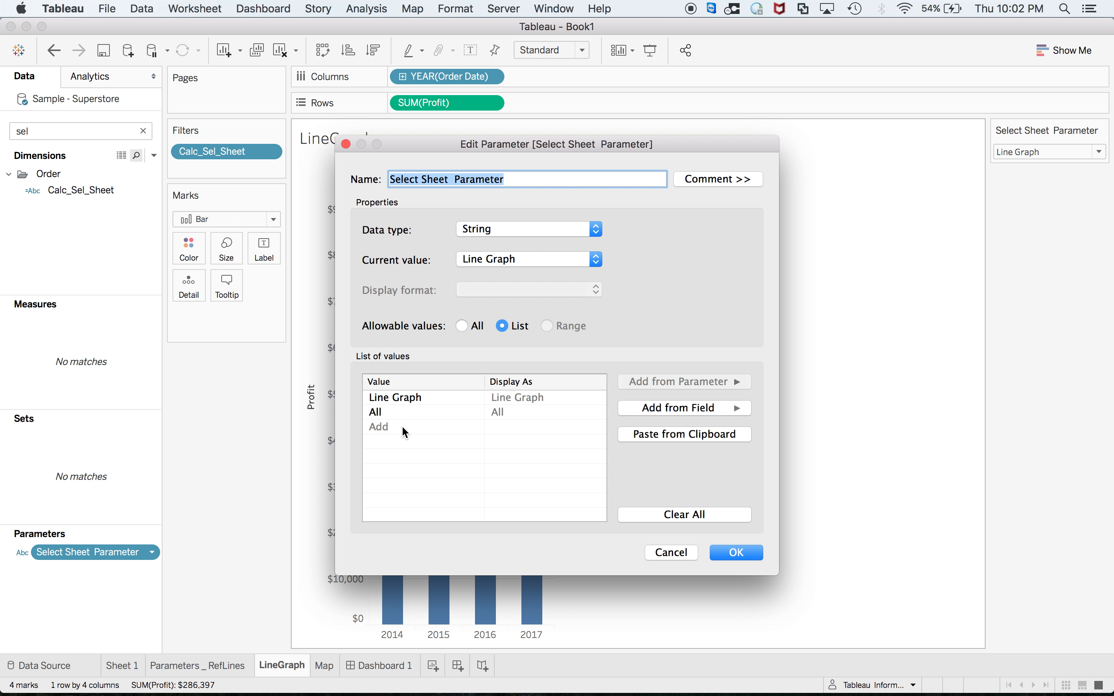
click(404, 426)
text(Map)
key(Return)
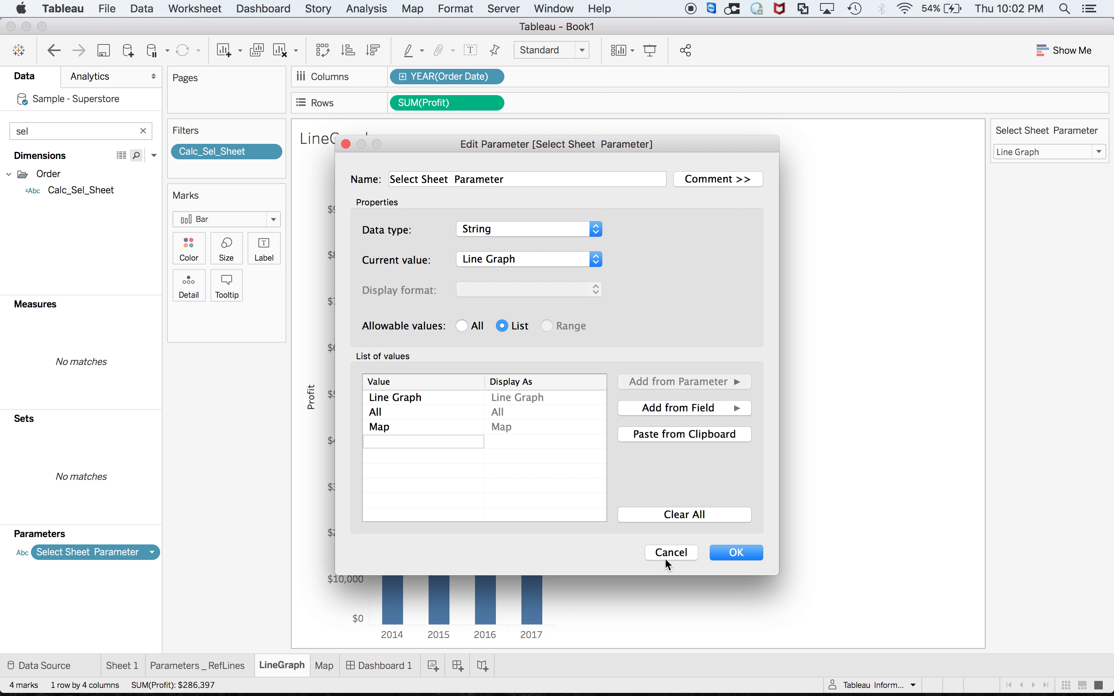
click(742, 553)
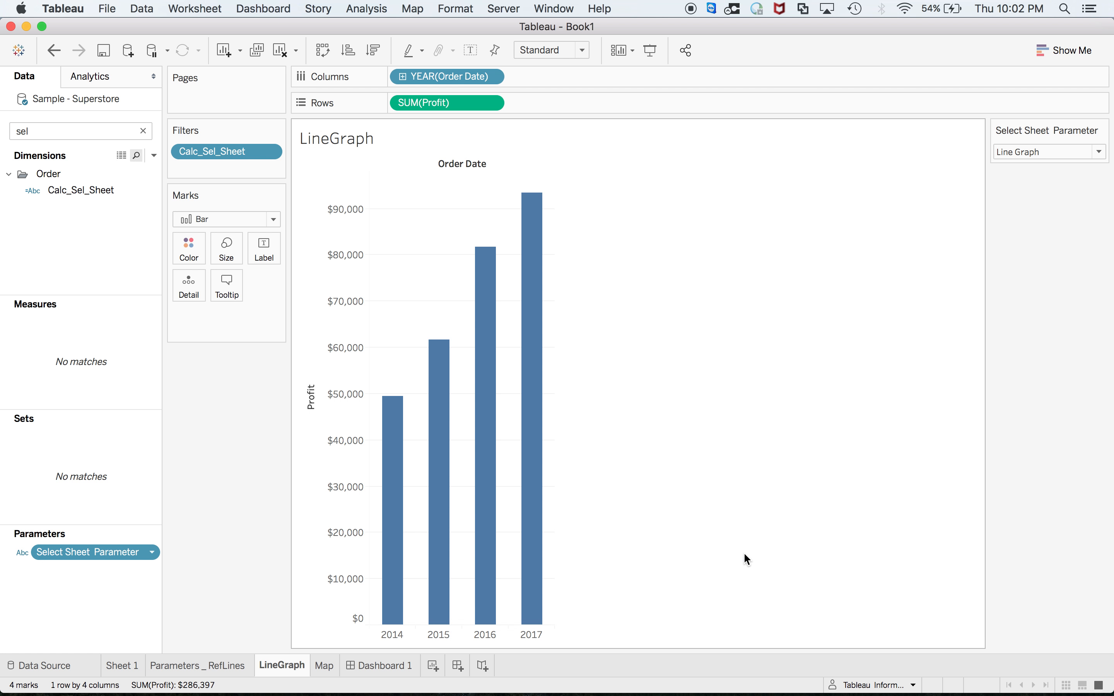
Test the LineGraph sheet's parameter control with Map, All and Line Graph, leaving it set to All
click(1100, 154)
click(1061, 199)
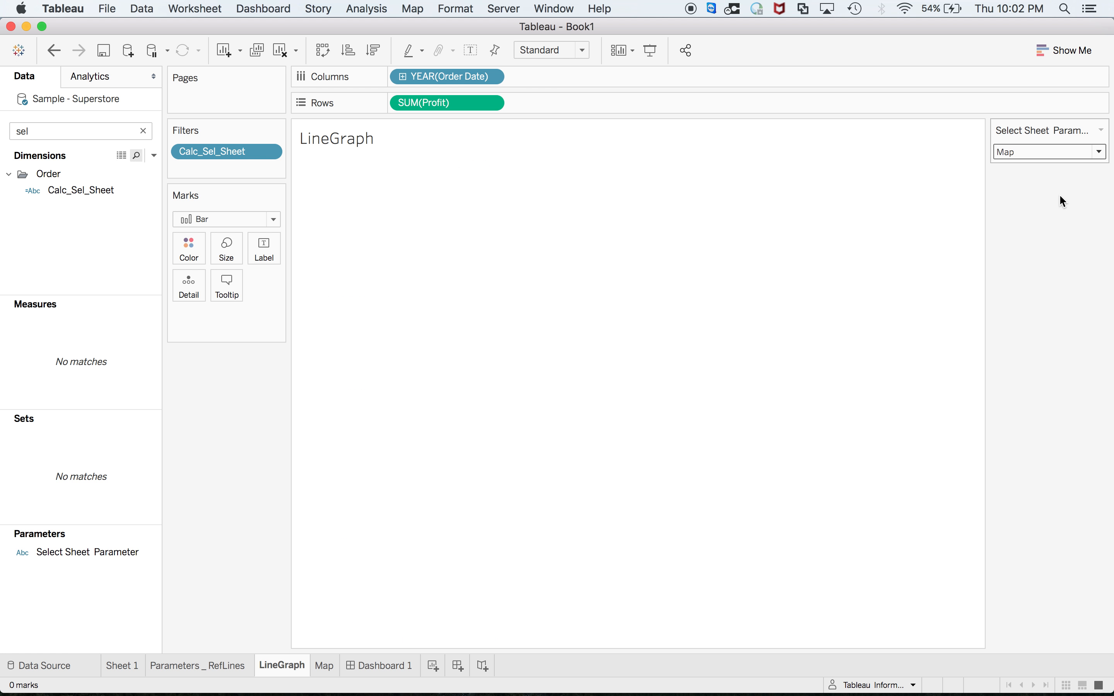
click(1100, 155)
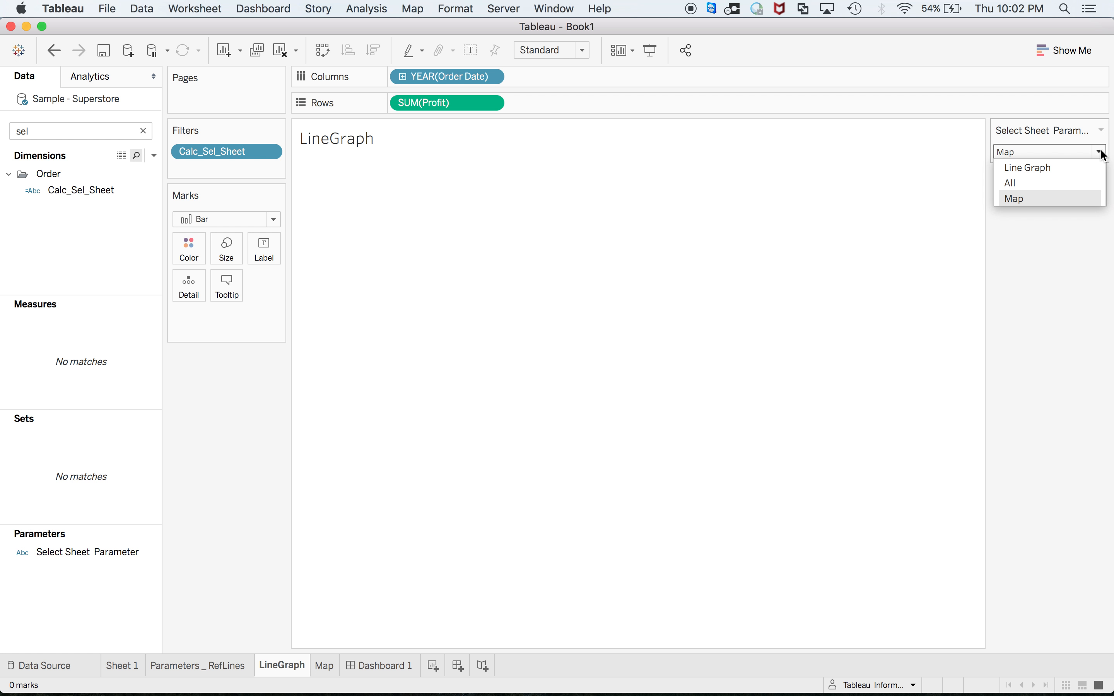
click(1067, 187)
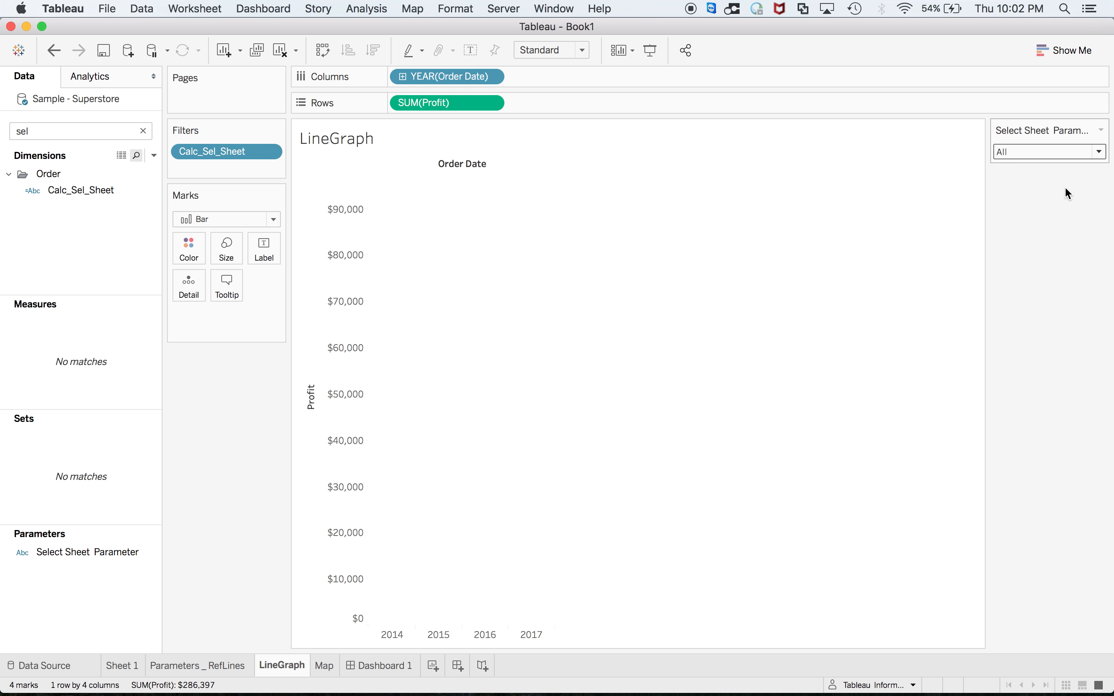
click(1100, 154)
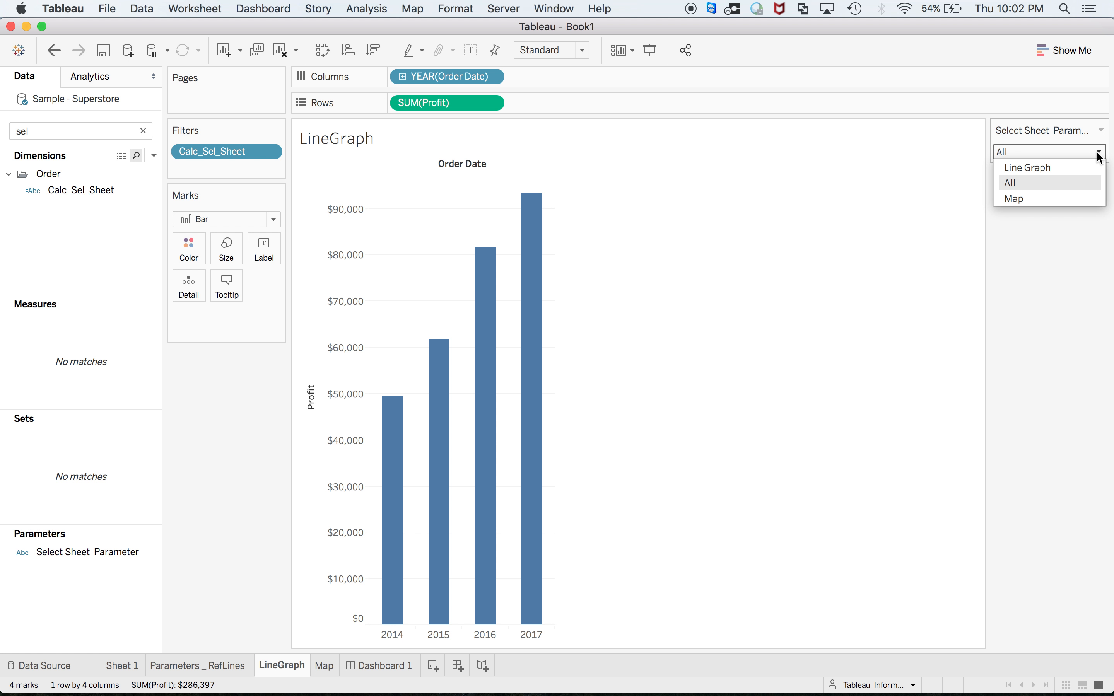
click(1072, 167)
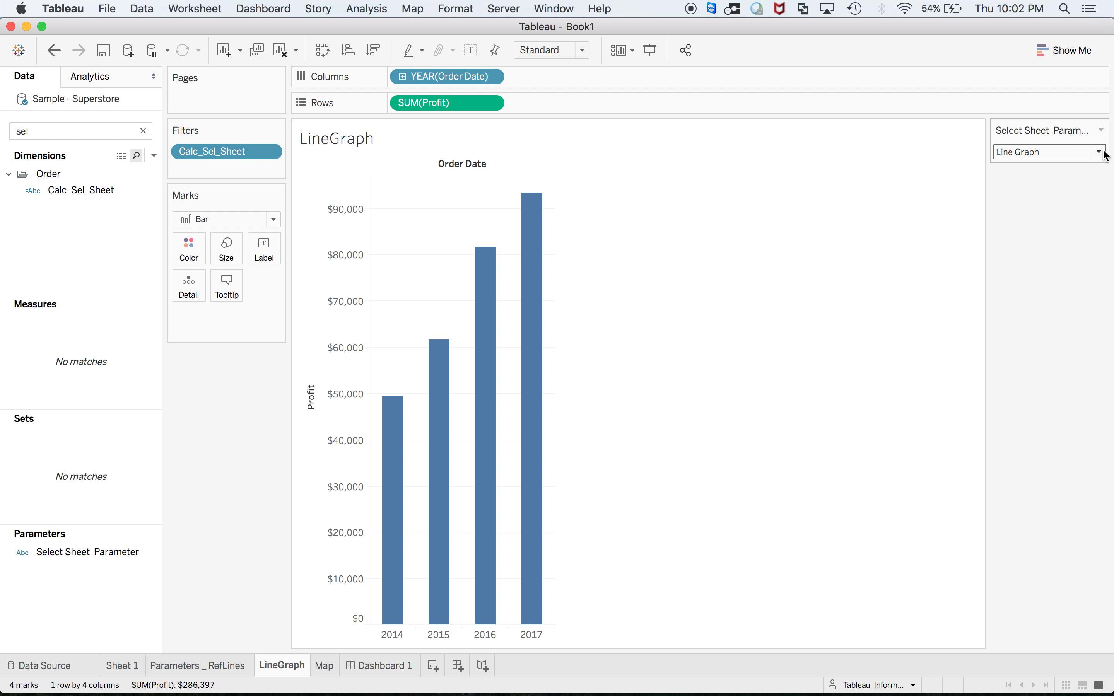
click(1100, 155)
click(1070, 179)
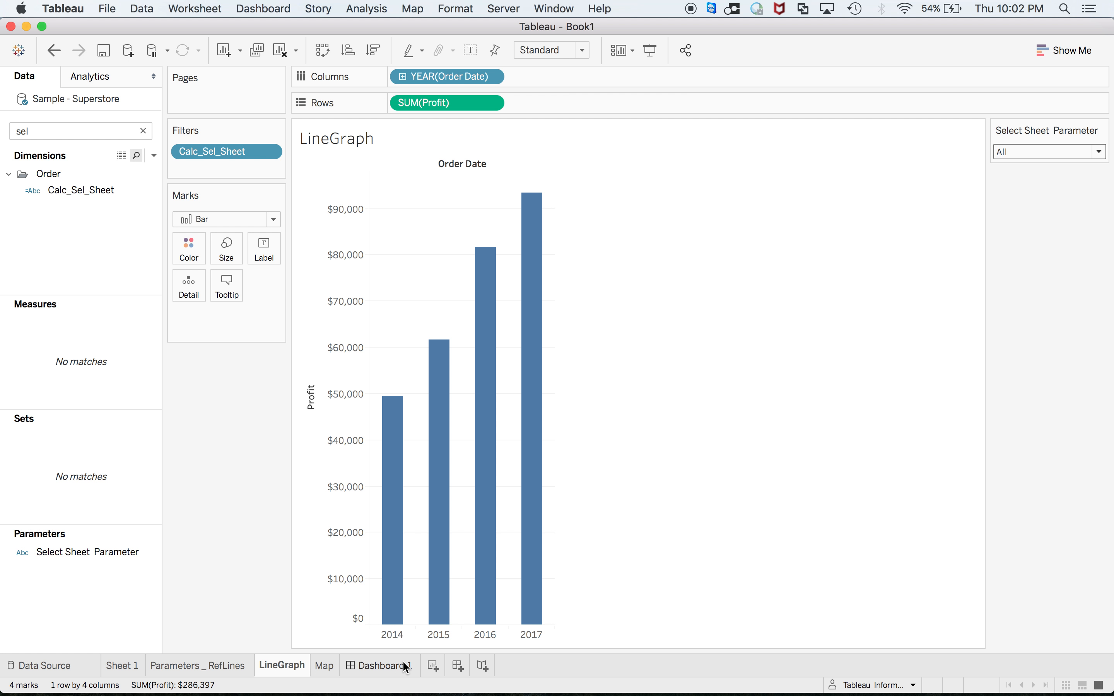
Filter the Map sheet by Calc_Sel_Sheet using a custom value list of All and Map
click(324, 665)
drag(92, 193, 207, 168)
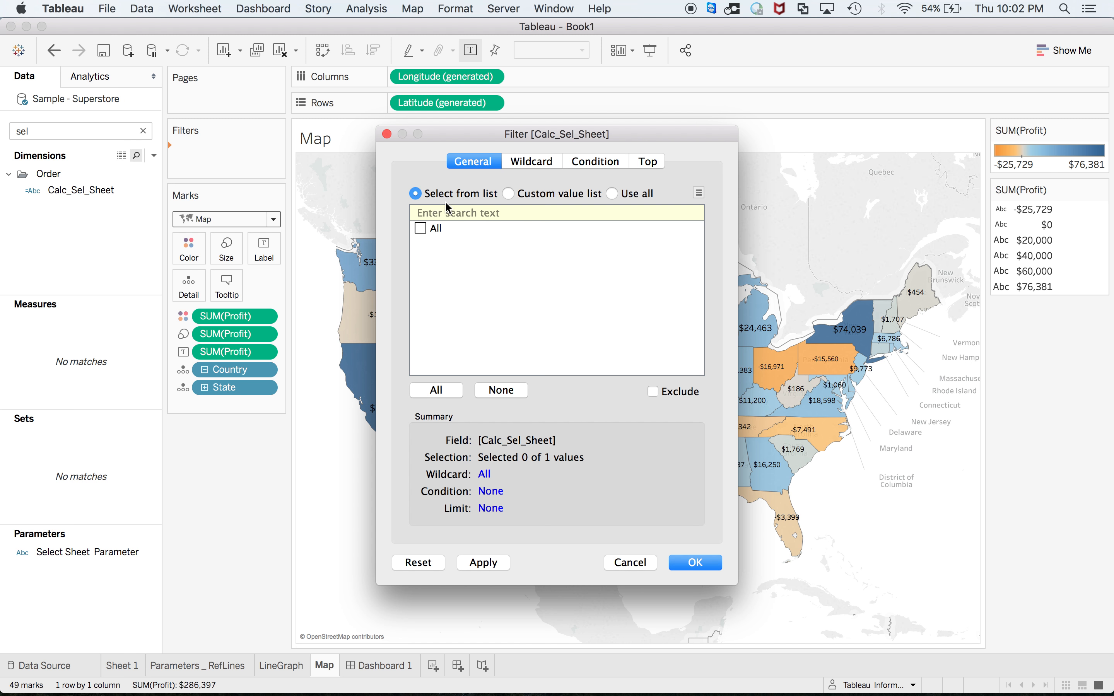
click(508, 193)
text(All)
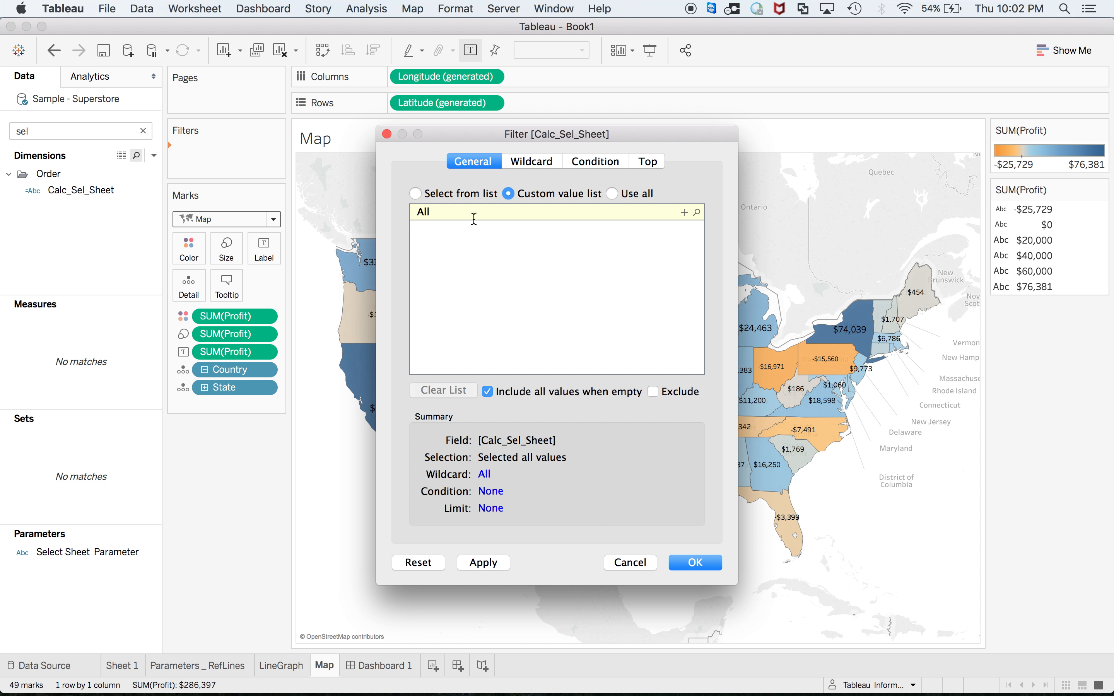
click(684, 211)
text(Map)
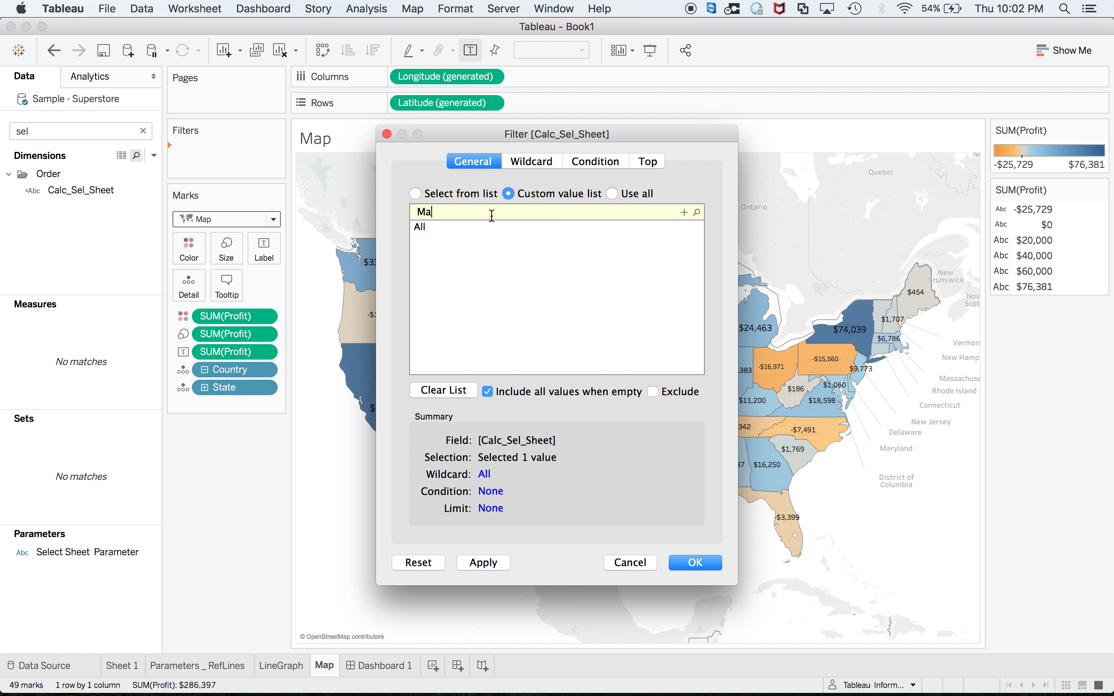
click(684, 212)
click(695, 562)
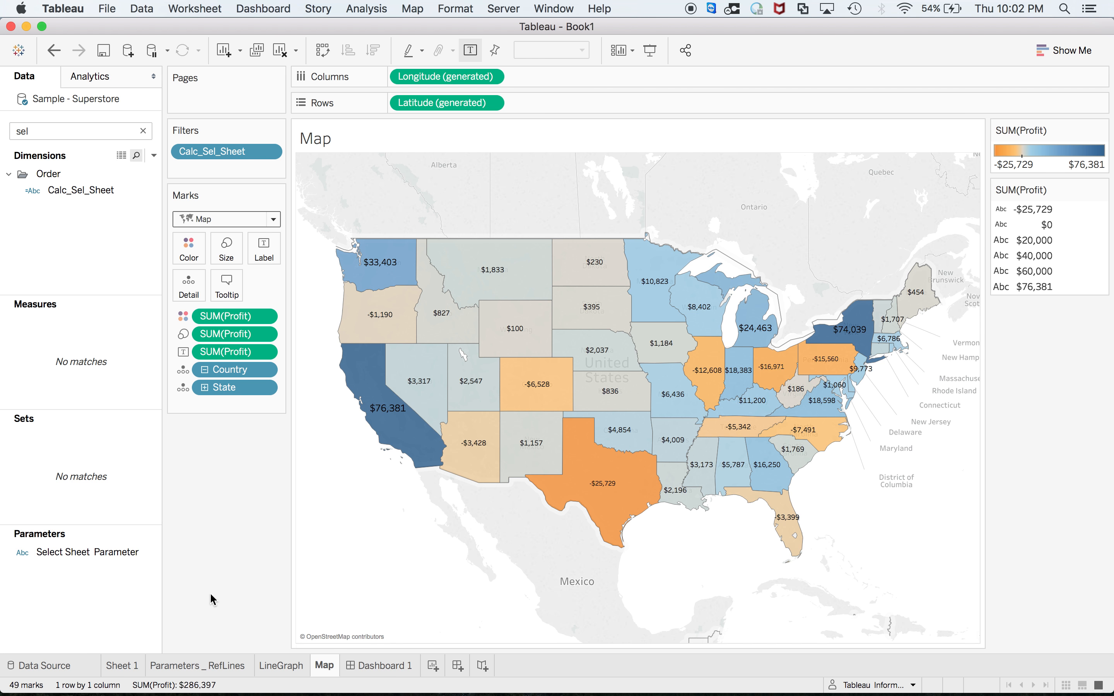
Open Dashboard 1 and rename it SheetSelector
click(374, 667)
click(376, 670)
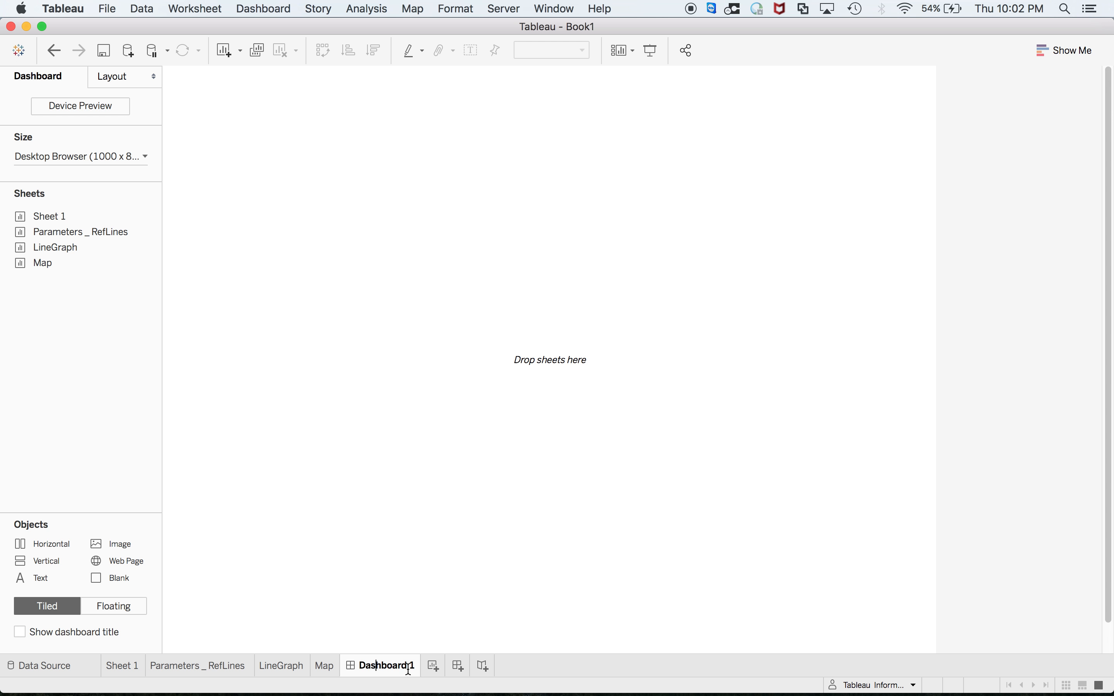
double_click(414, 662)
text(SheetSelector)
key(Return)
Place the LineGraph sheet on the dashboard and the Map sheet below it
mouse_move(92, 244)
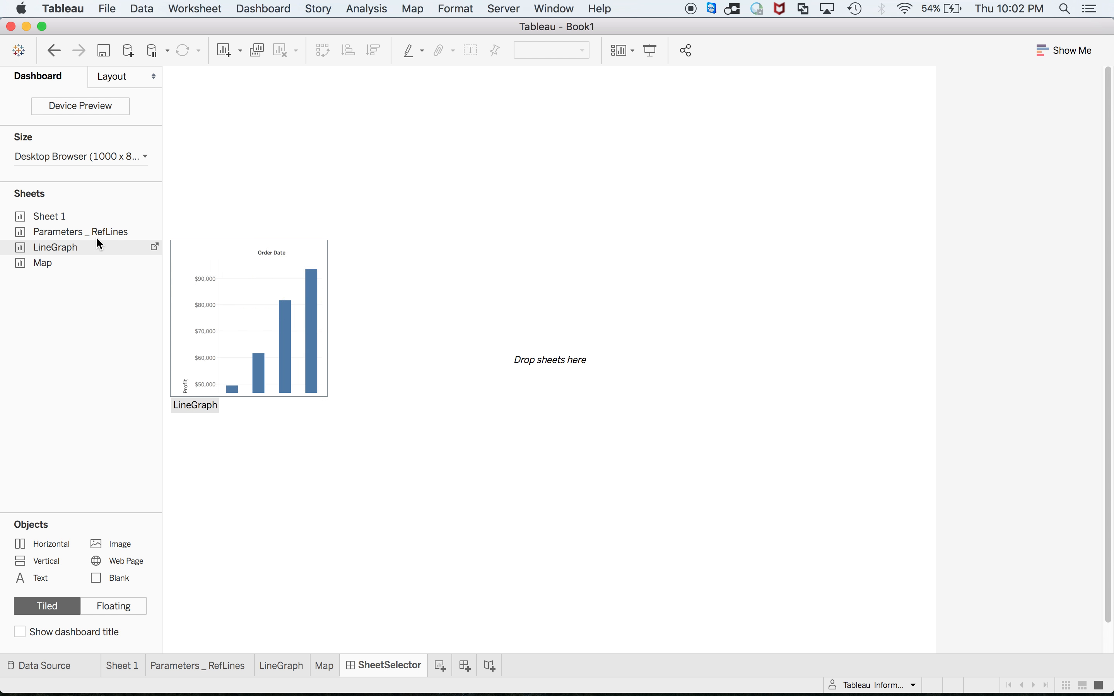
drag(80, 251, 389, 175)
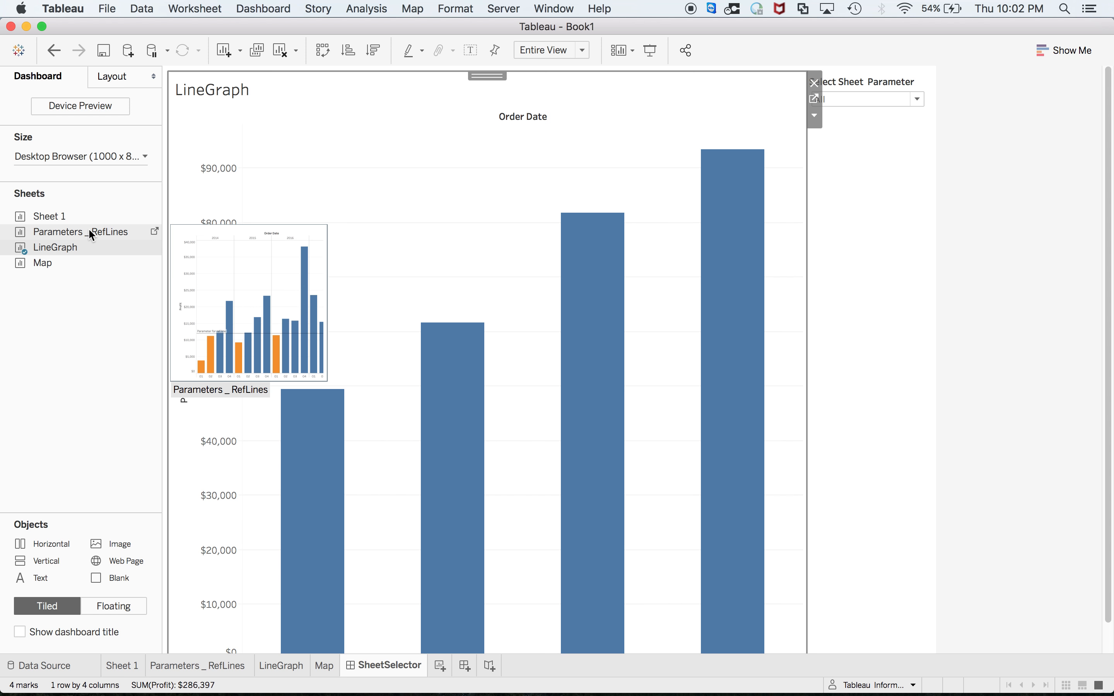
drag(52, 261, 549, 529)
Test the dashboard's Select Sheet Parameter with Line Graph and with Map
click(915, 99)
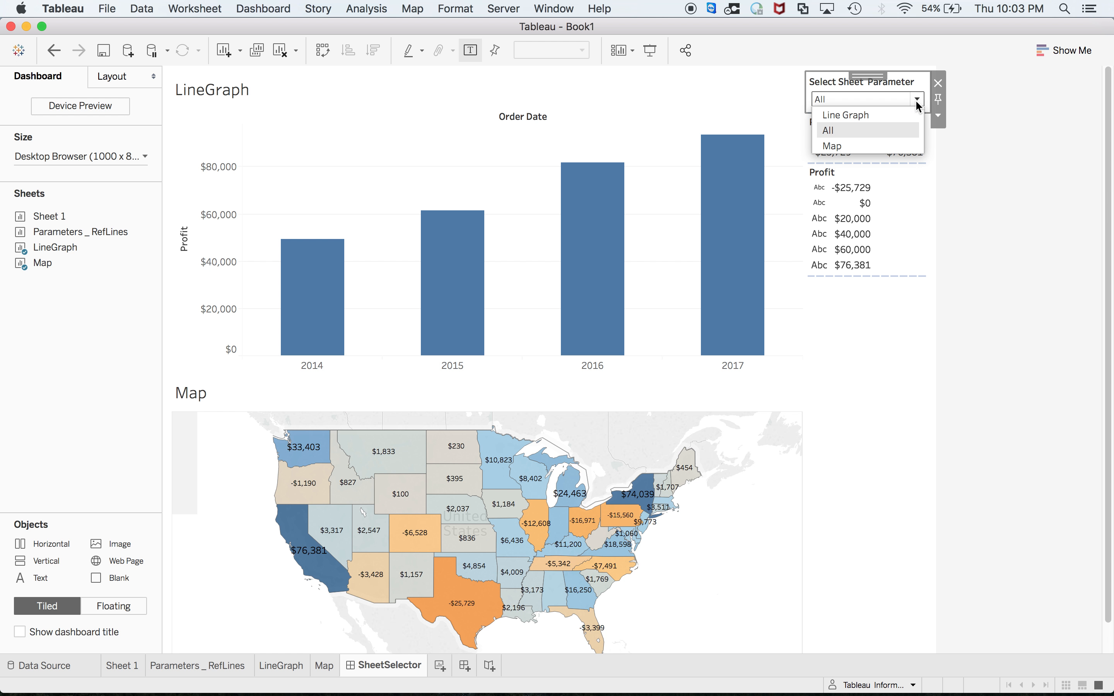
click(891, 115)
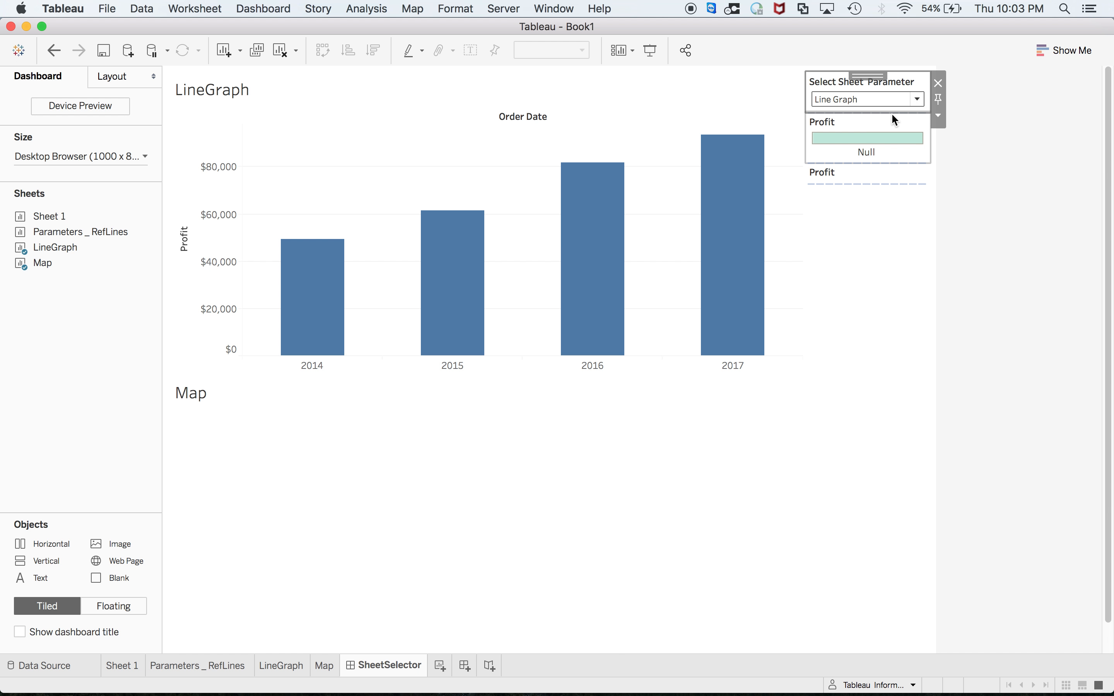
click(918, 99)
click(887, 146)
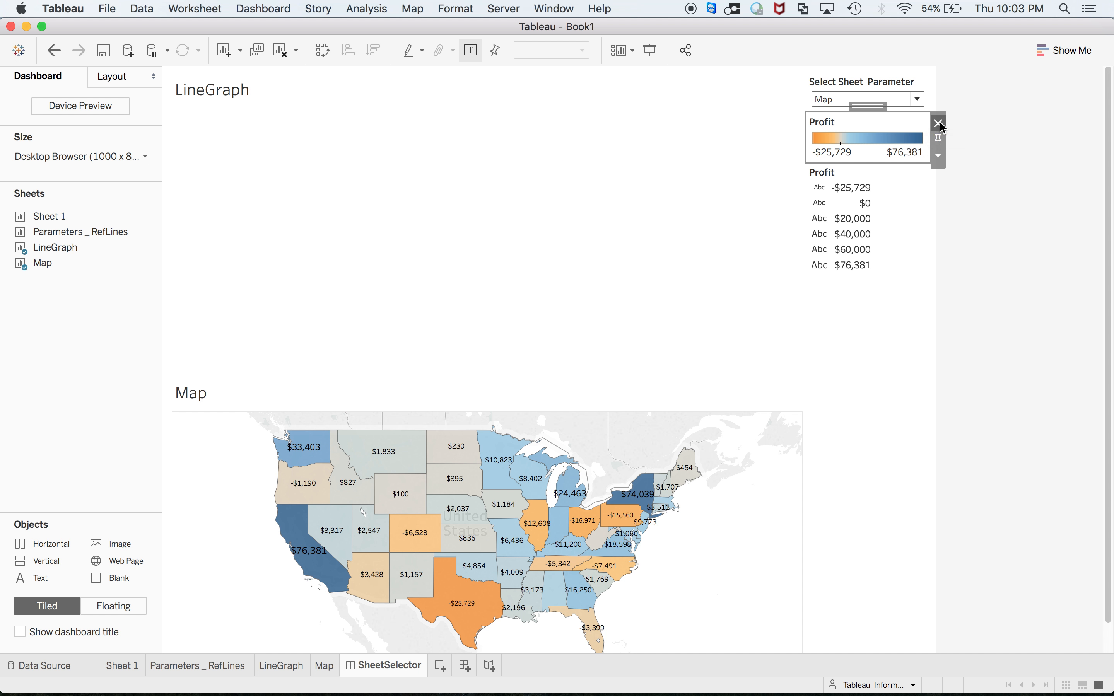
Remove the Profit color legend from the dashboard and set Select Sheet Parameter to All
click(939, 82)
click(900, 107)
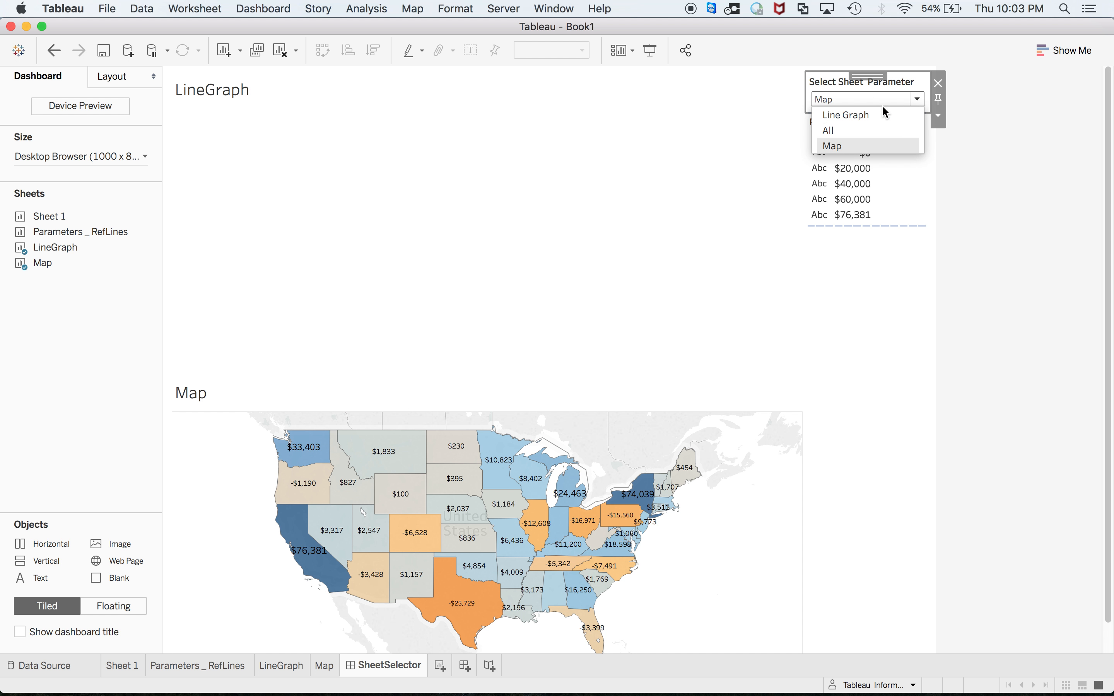
click(860, 127)
click(1020, 278)
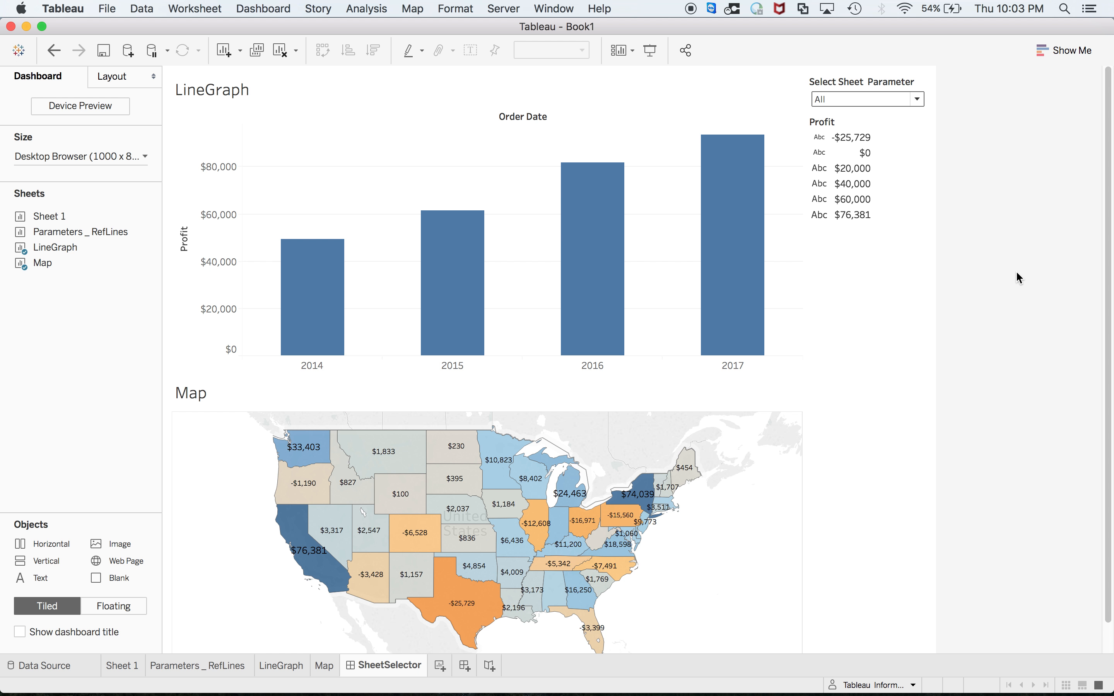
Switch the dashboard's Select Sheet Parameter to Line Graph
click(917, 97)
click(917, 98)
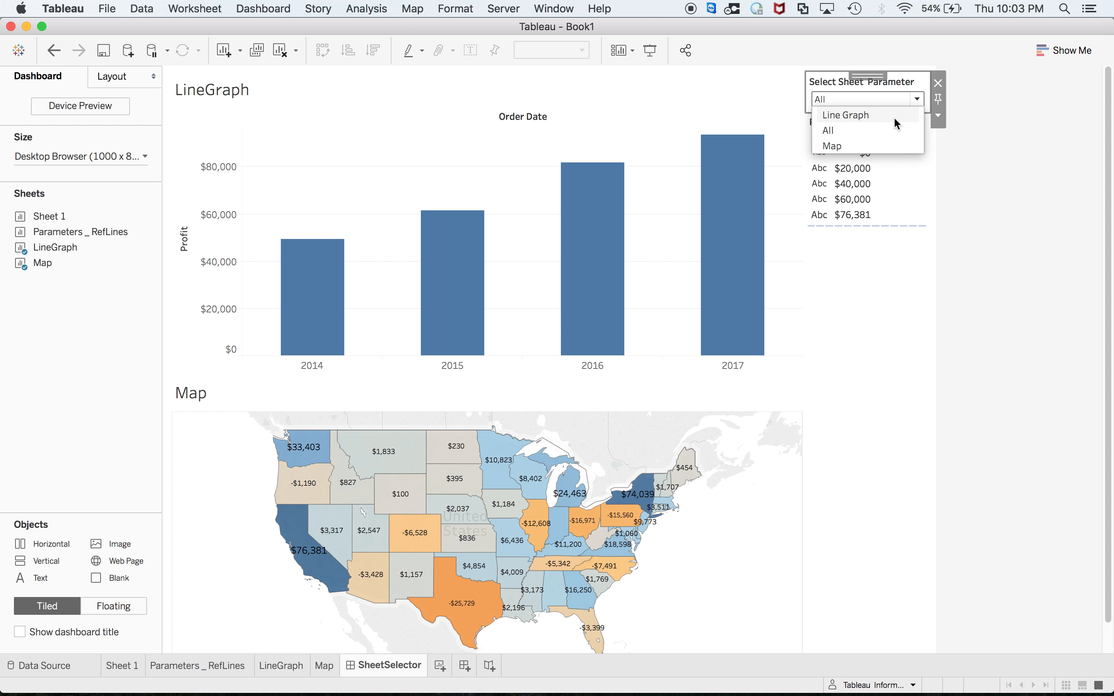
click(894, 119)
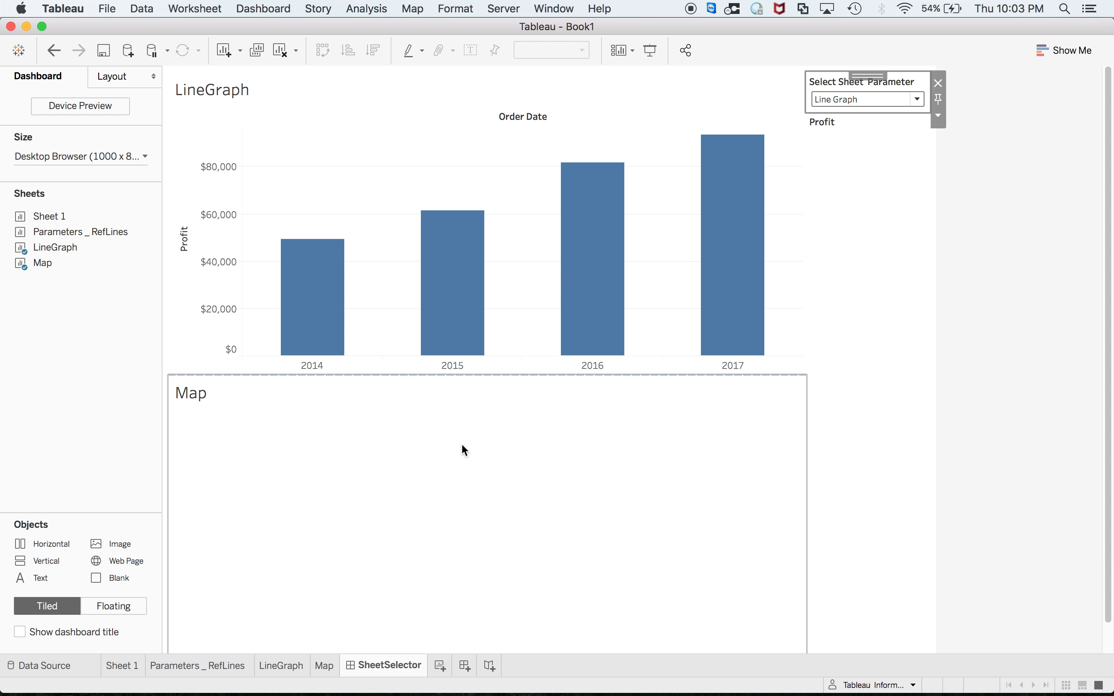
Delete the <Sheet Name> text from the titles of the Map and LineGraph views on the dashboard
double_click(195, 403)
drag(465, 283, 328, 283)
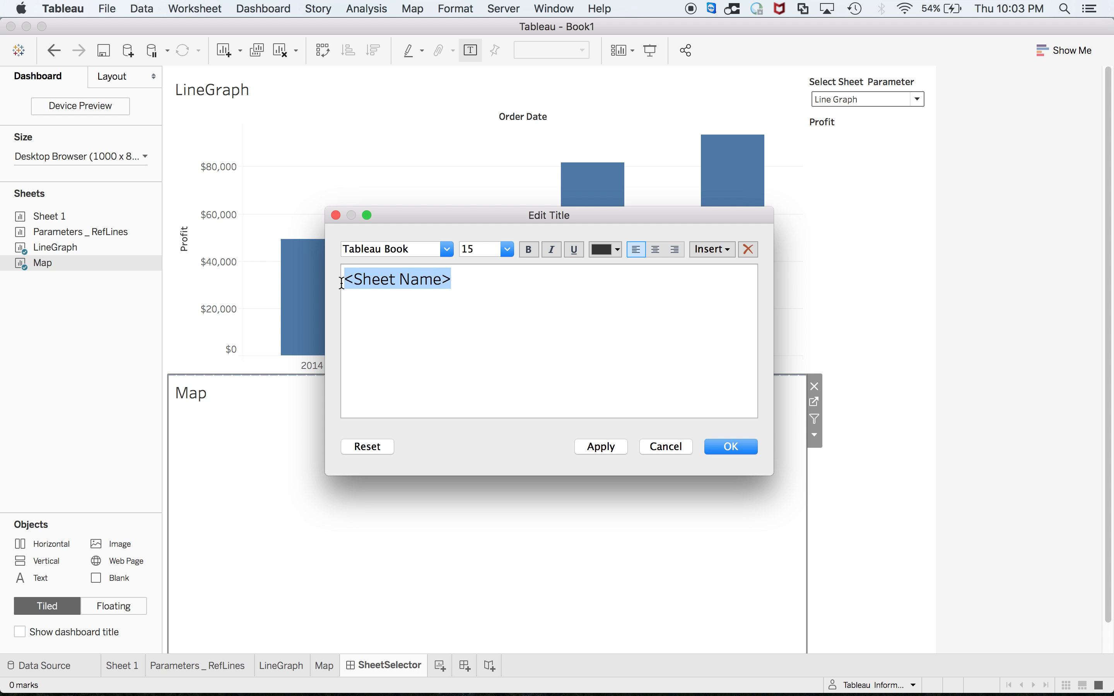
key(BackSpace)
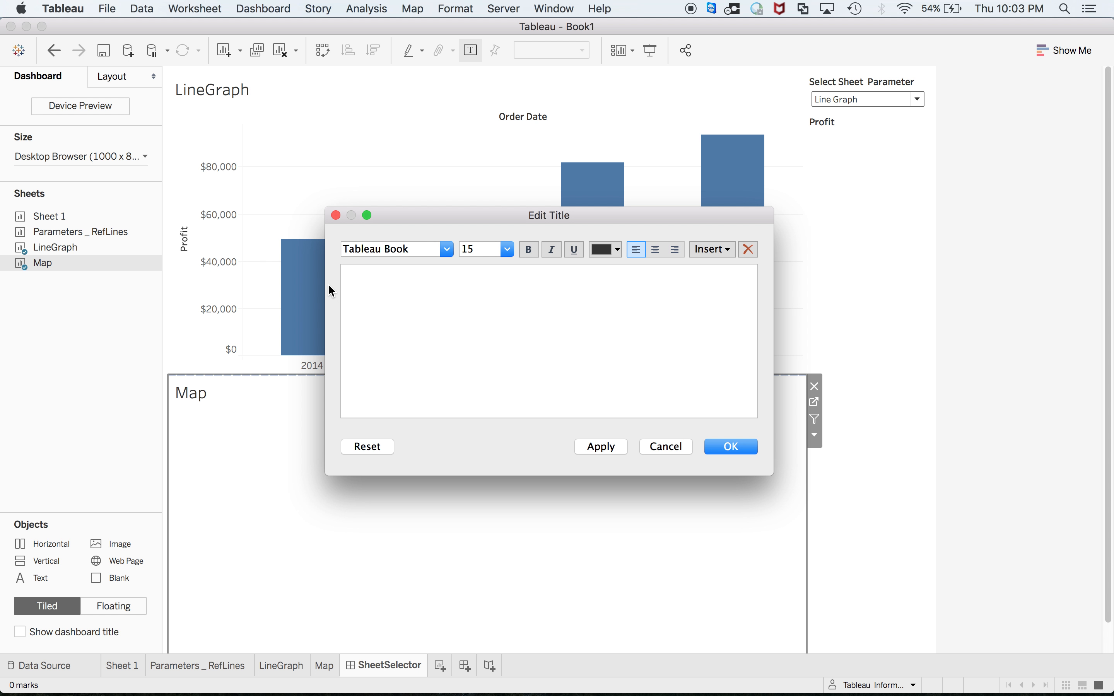
click(731, 446)
double_click(237, 87)
drag(453, 279, 315, 273)
key(BackSpace)
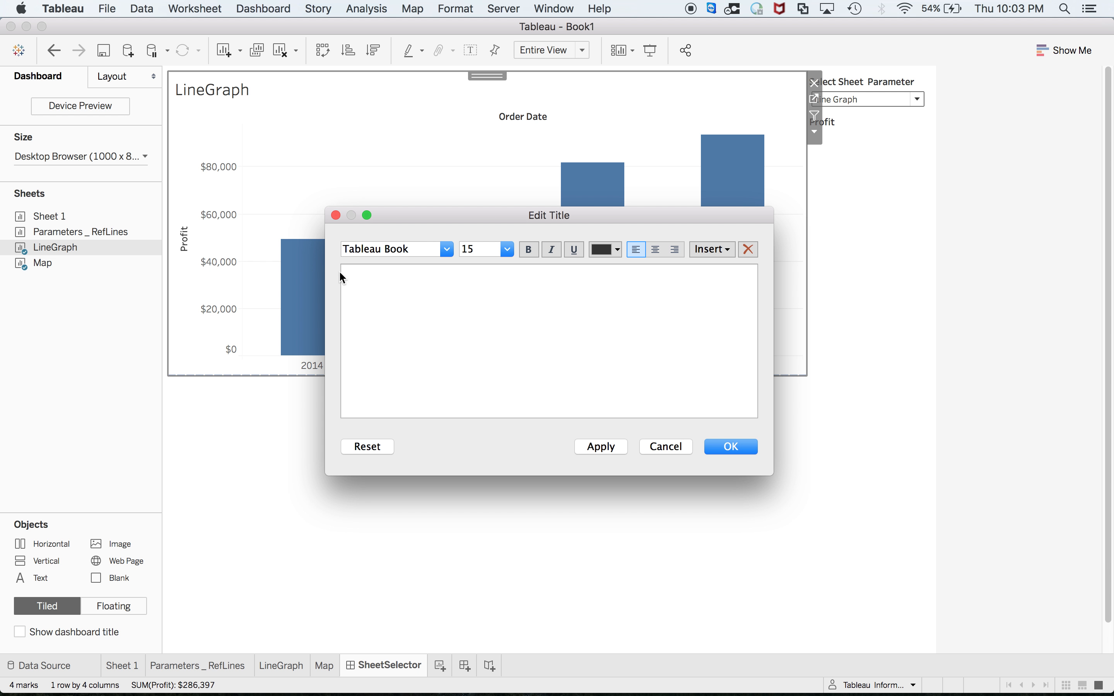
click(730, 449)
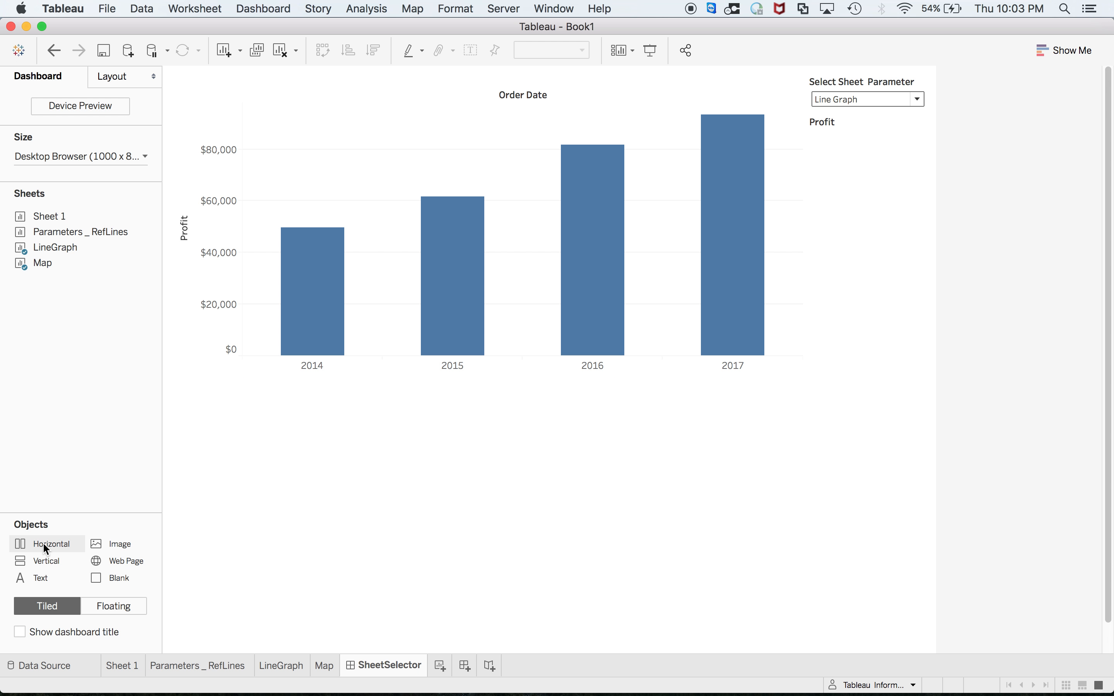
Add a vertical layout container at the top of the dashboard and move the LineGraph and Map views into it
drag(213, 391, 589, 119)
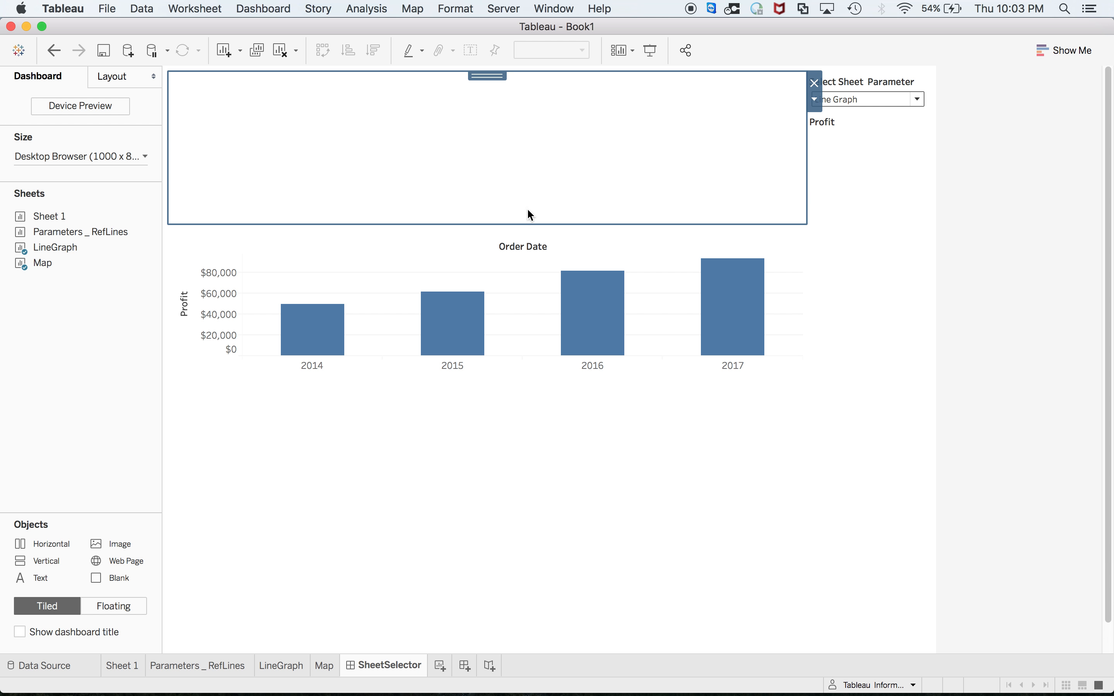
click(484, 234)
drag(487, 220, 491, 125)
click(474, 389)
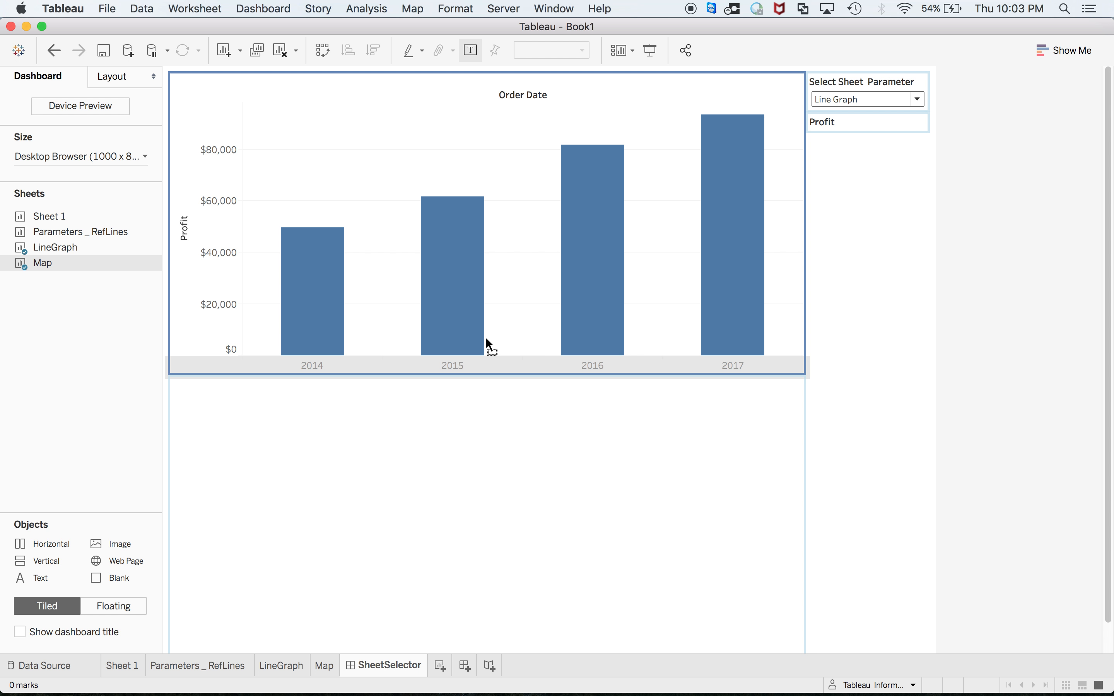
key(Delete)
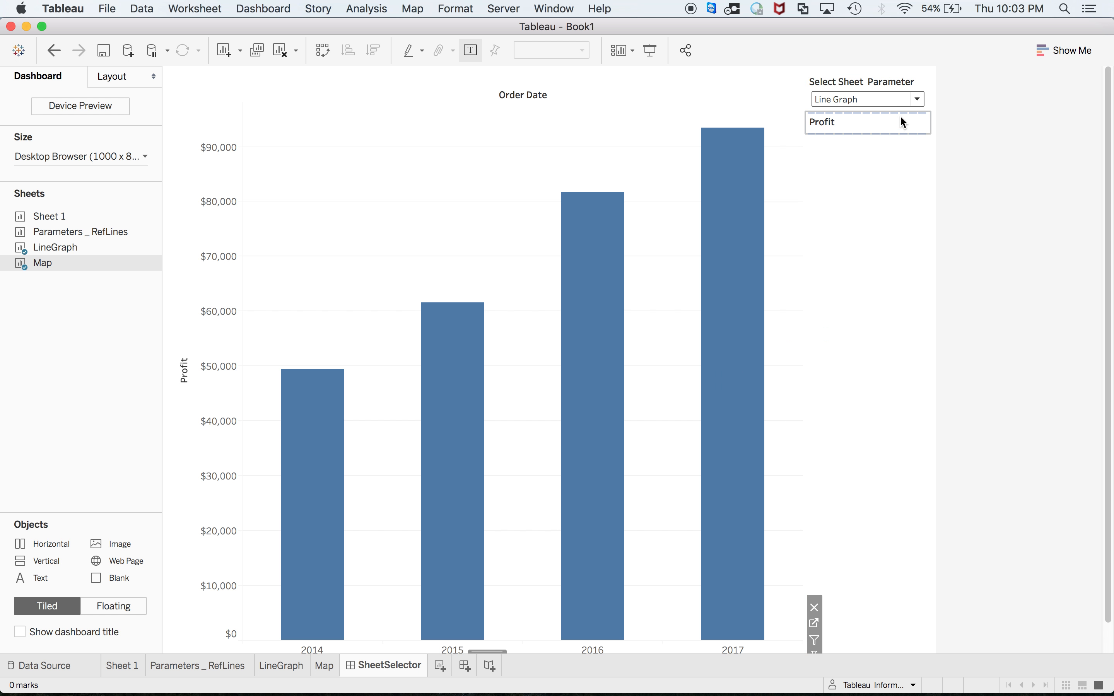
Set the dashboard's Select Sheet Parameter to All to check both views in the container
click(915, 100)
click(877, 129)
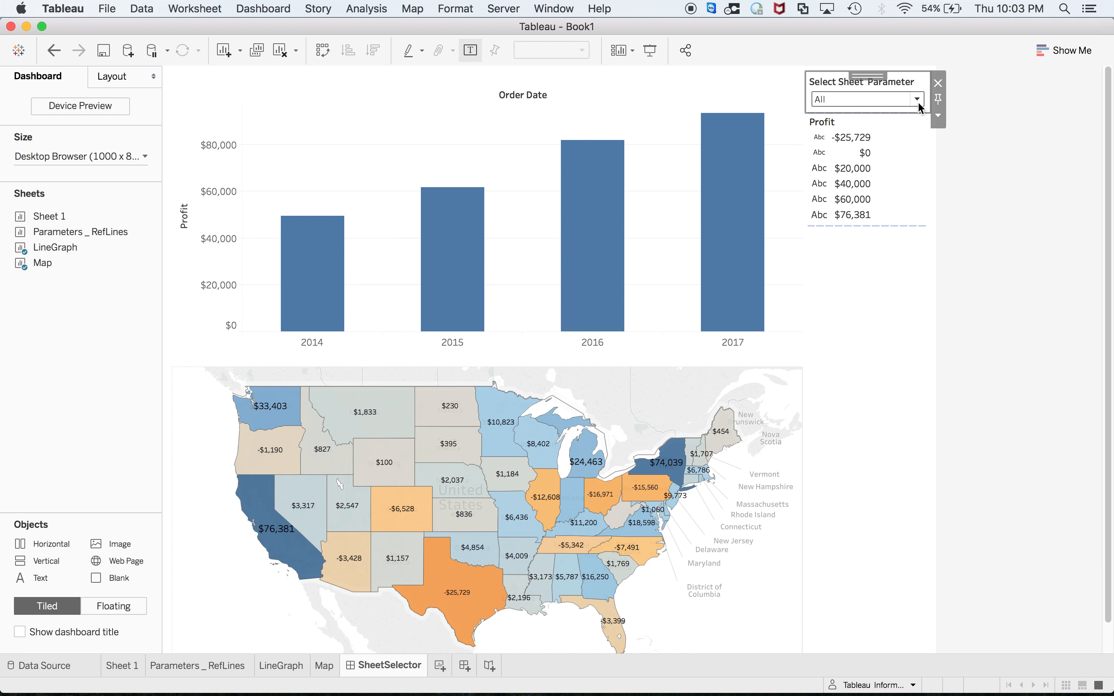
Switch the dashboard's Select Sheet Parameter to Map and then to Line Graph to check each view
click(918, 98)
click(874, 142)
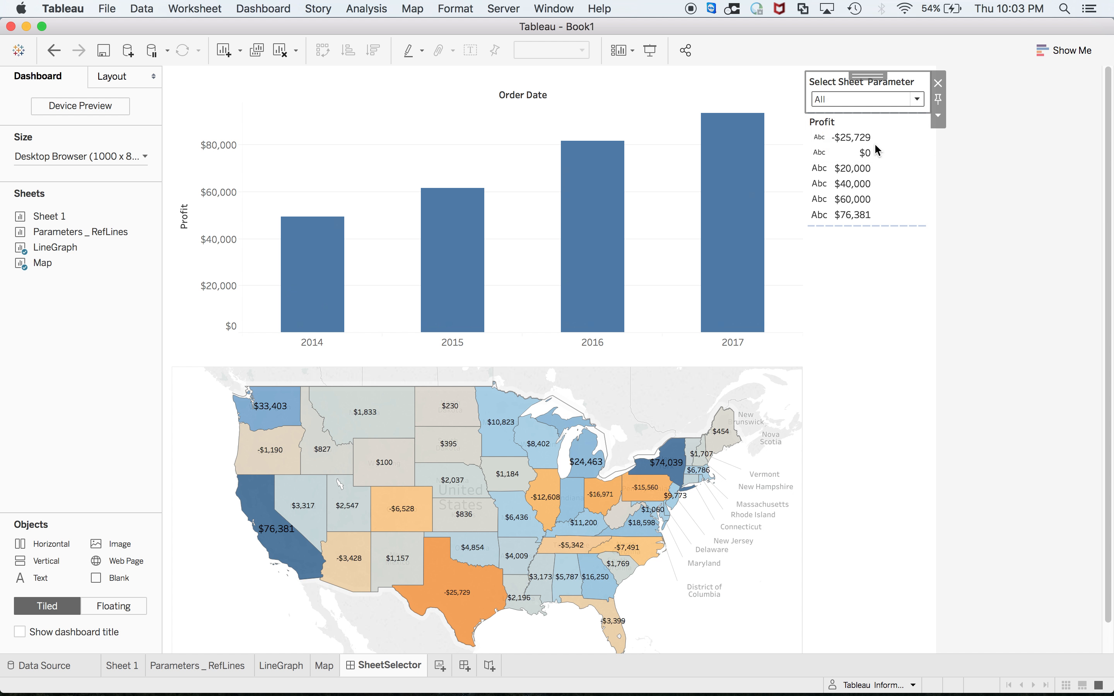
click(915, 99)
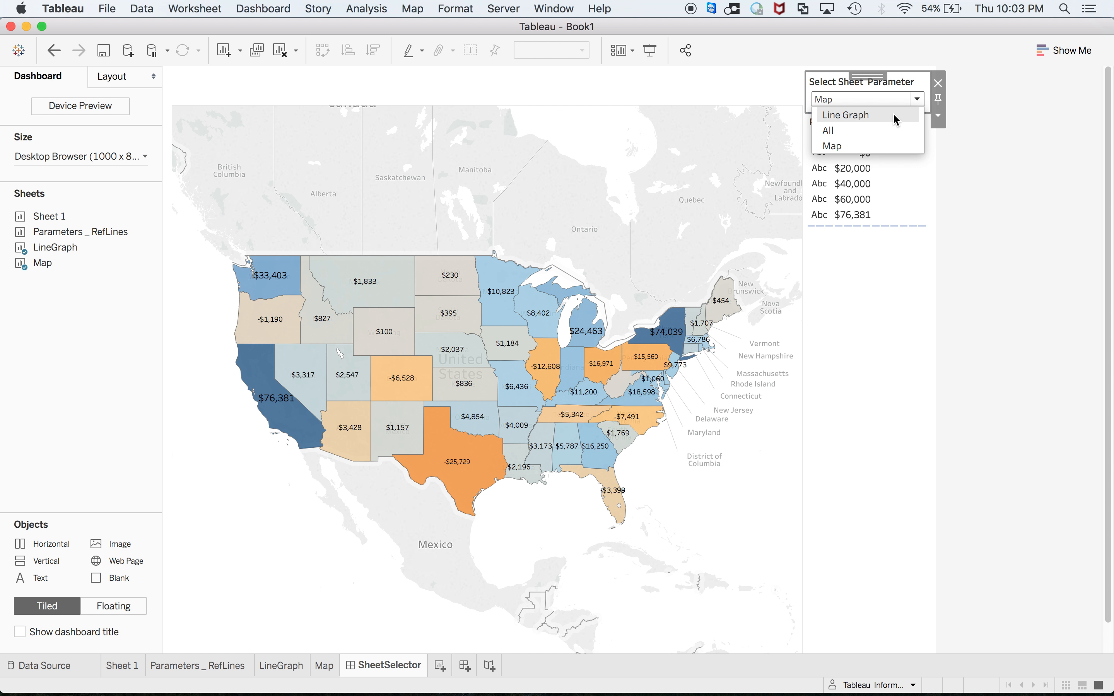
click(896, 116)
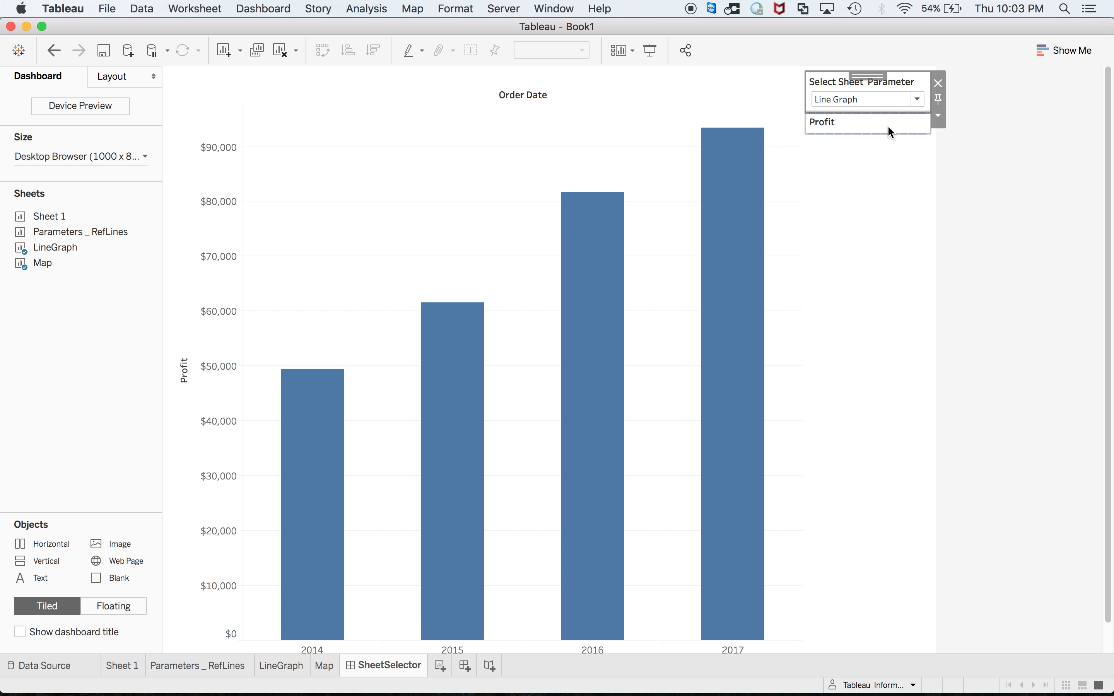
Remove the Profit legend from the dashboard and set Select Sheet Parameter to All
click(888, 124)
click(939, 122)
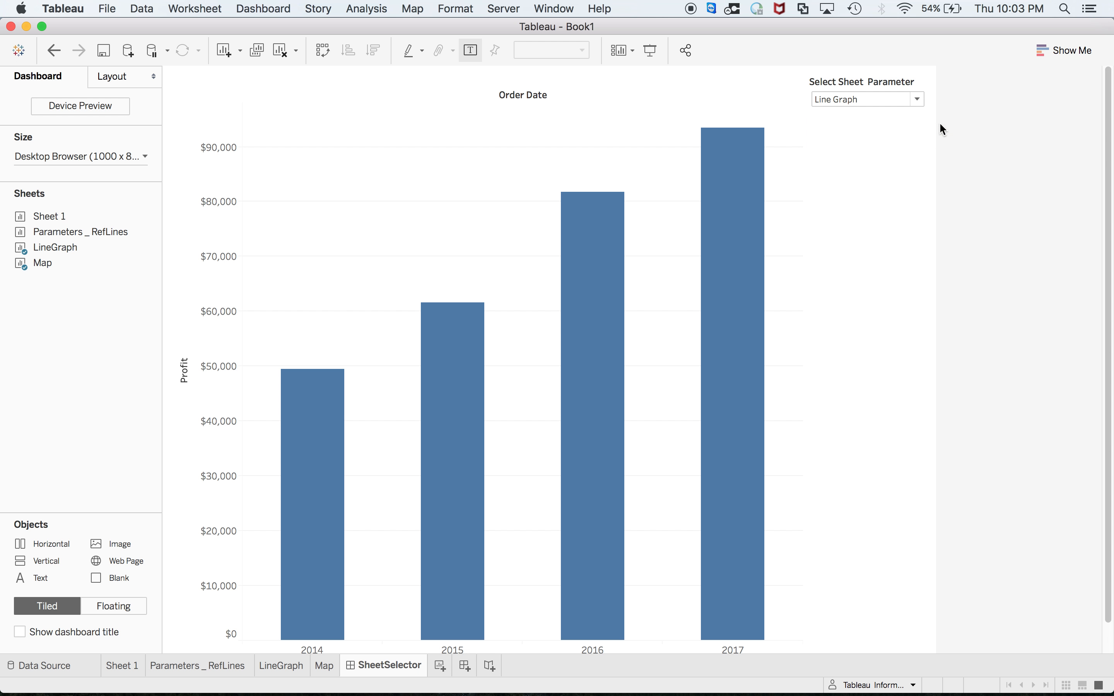
click(921, 100)
click(885, 128)
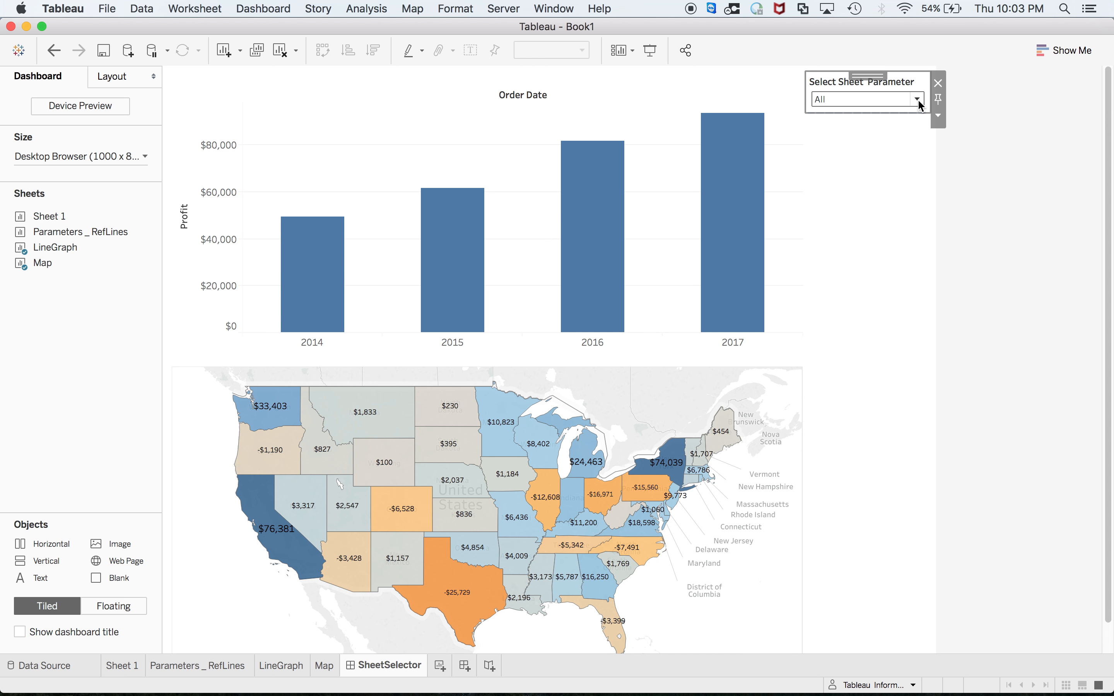
click(918, 100)
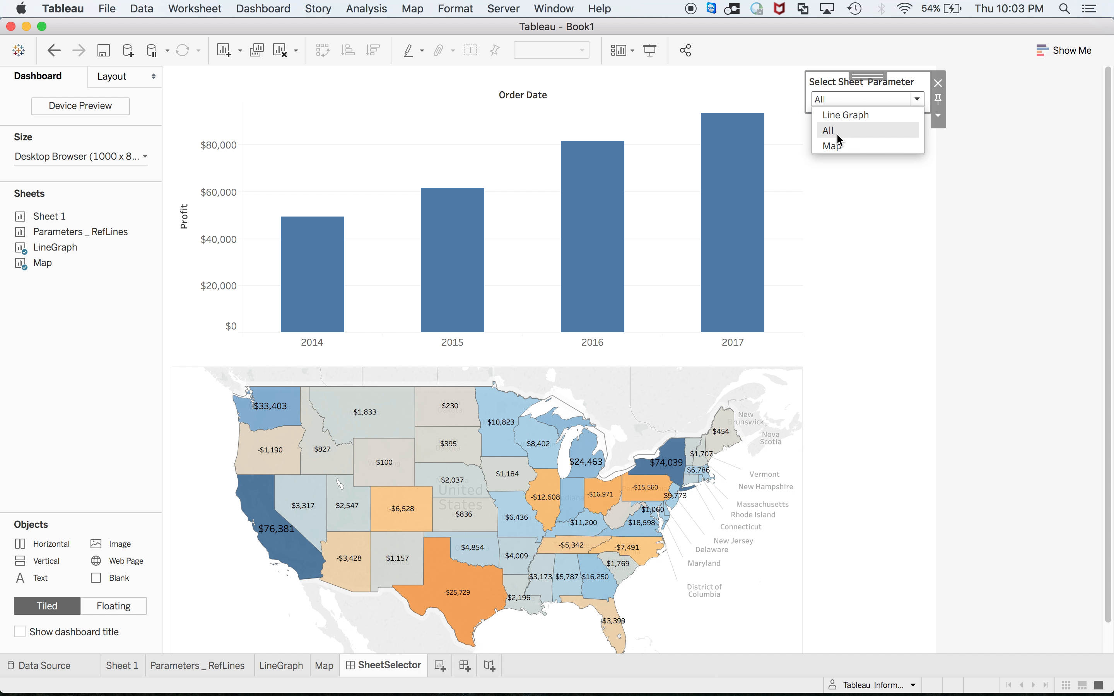
click(1043, 316)
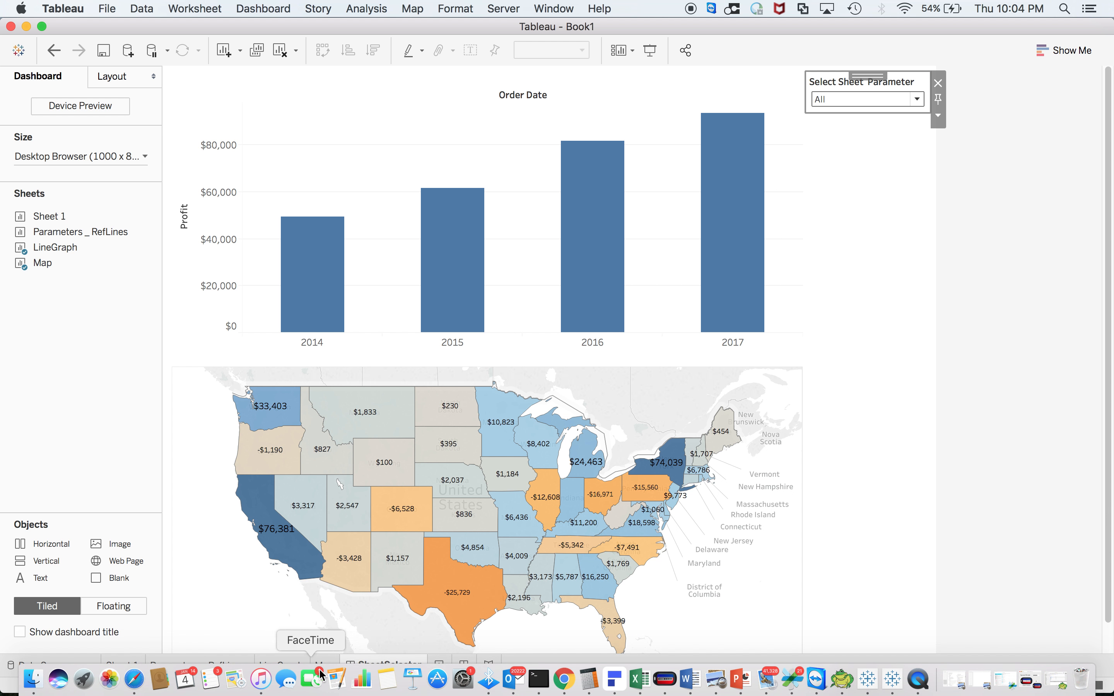
On the Map sheet, review the list of values in the Select Sheet Parameter definition and close it
click(324, 663)
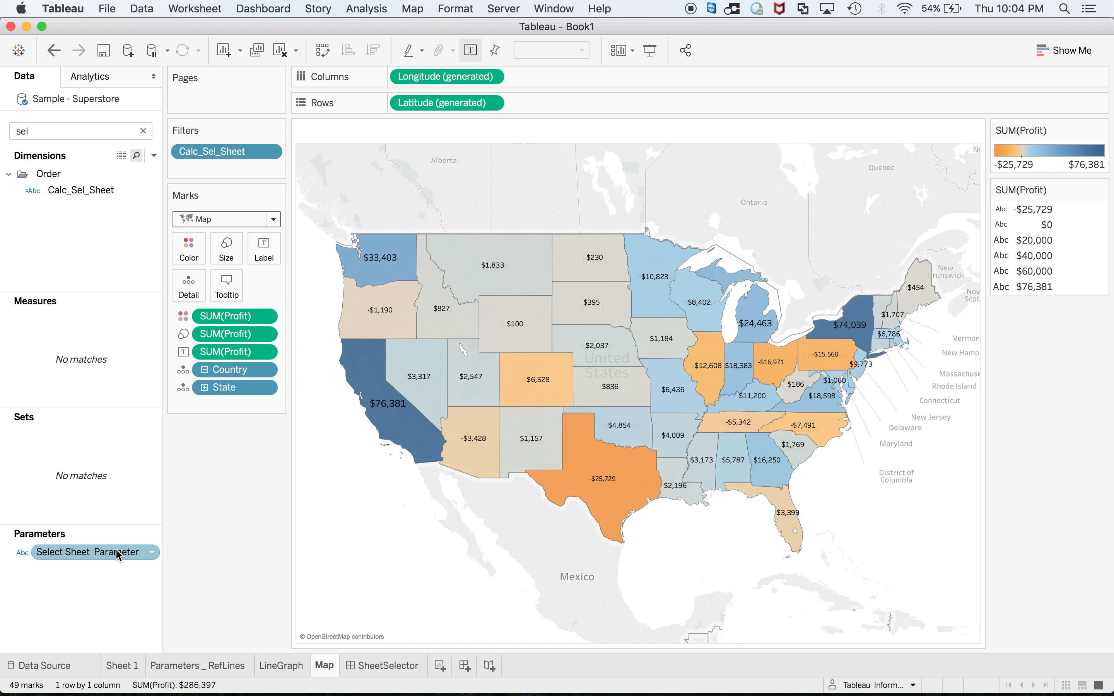
right_click(118, 554)
click(143, 366)
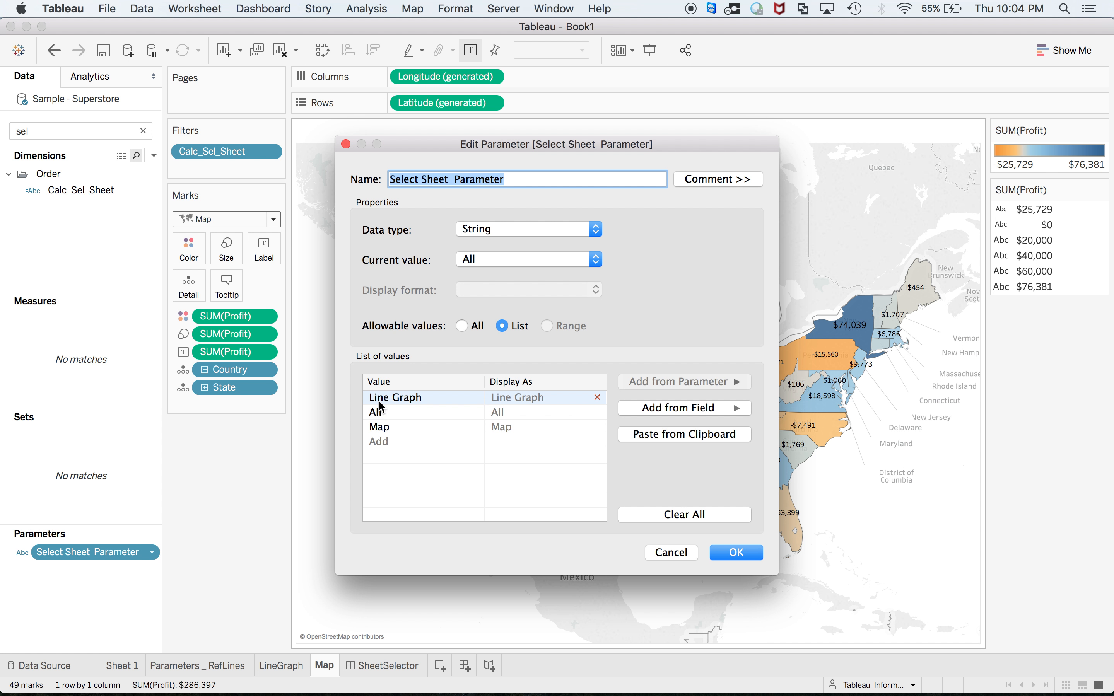
click(753, 551)
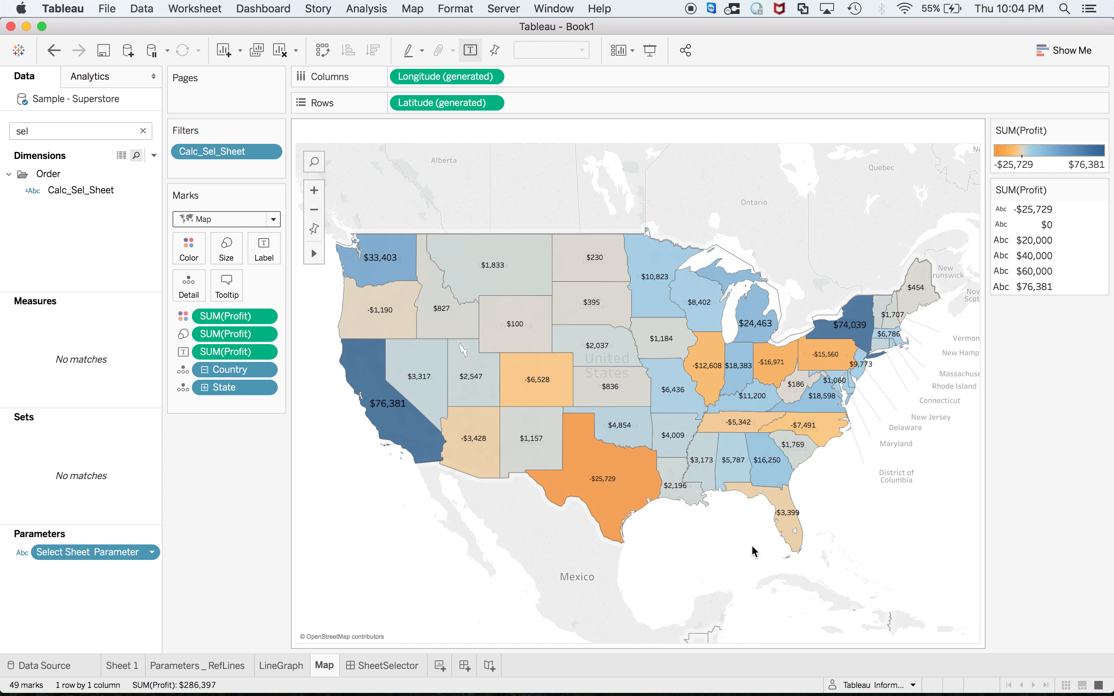
Switch to the Top 5 uses of Parameters workbook and duplicate the 3- Parameters in Calculations sheet
mouse_move(387, 689)
key(super+Tab)
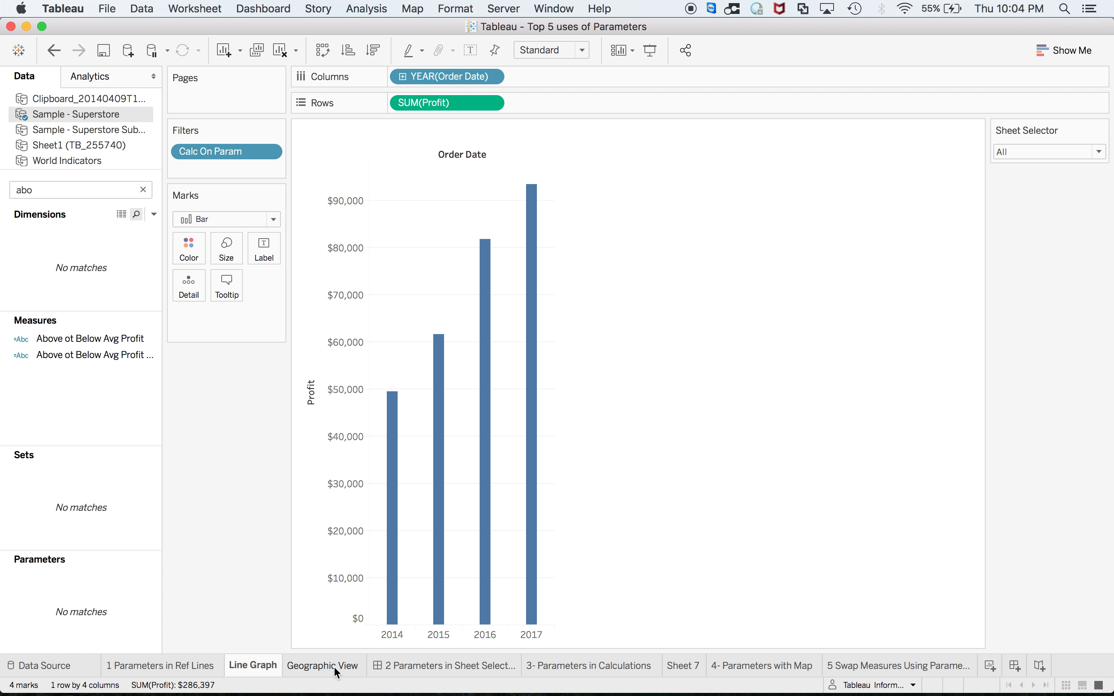
click(567, 670)
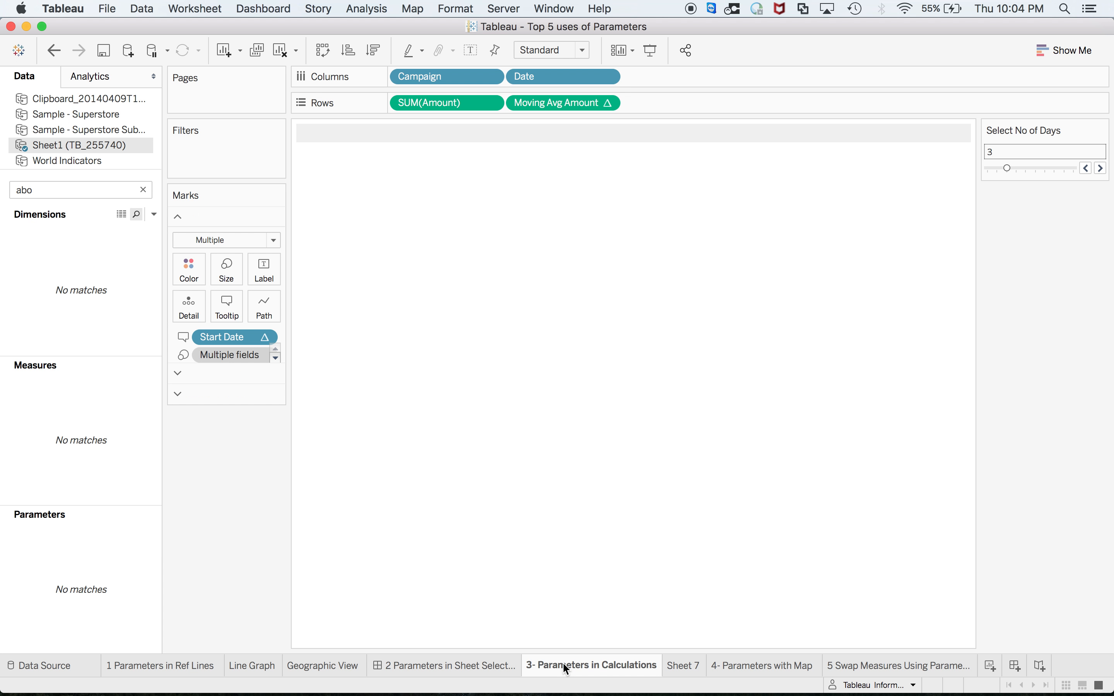
right_click(589, 672)
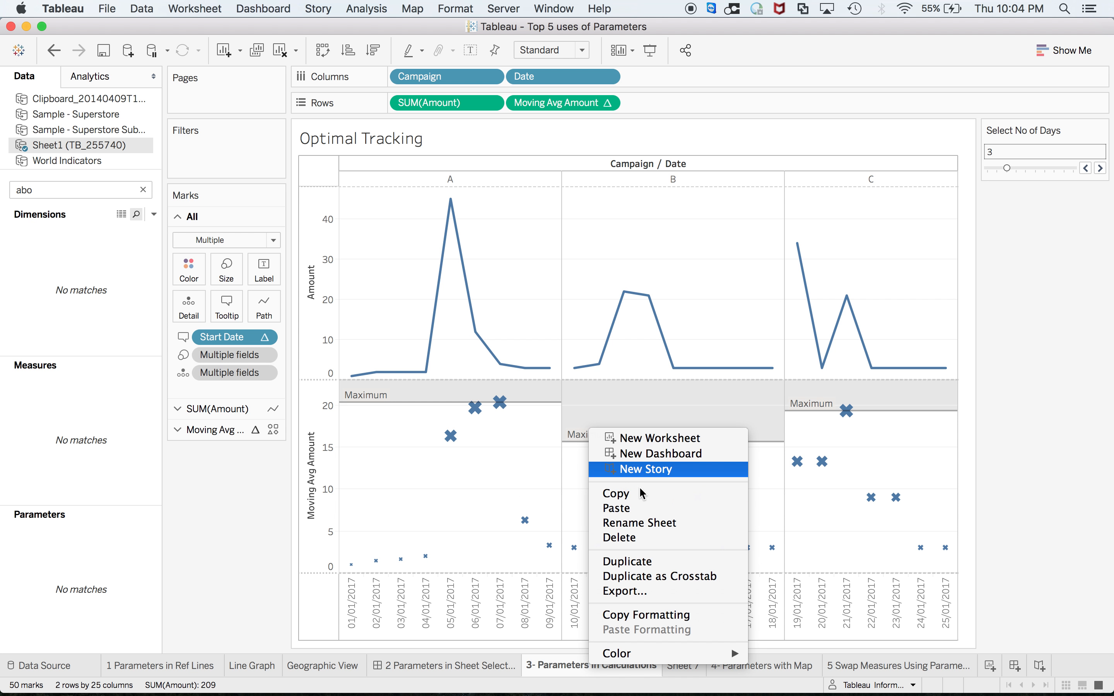
click(637, 563)
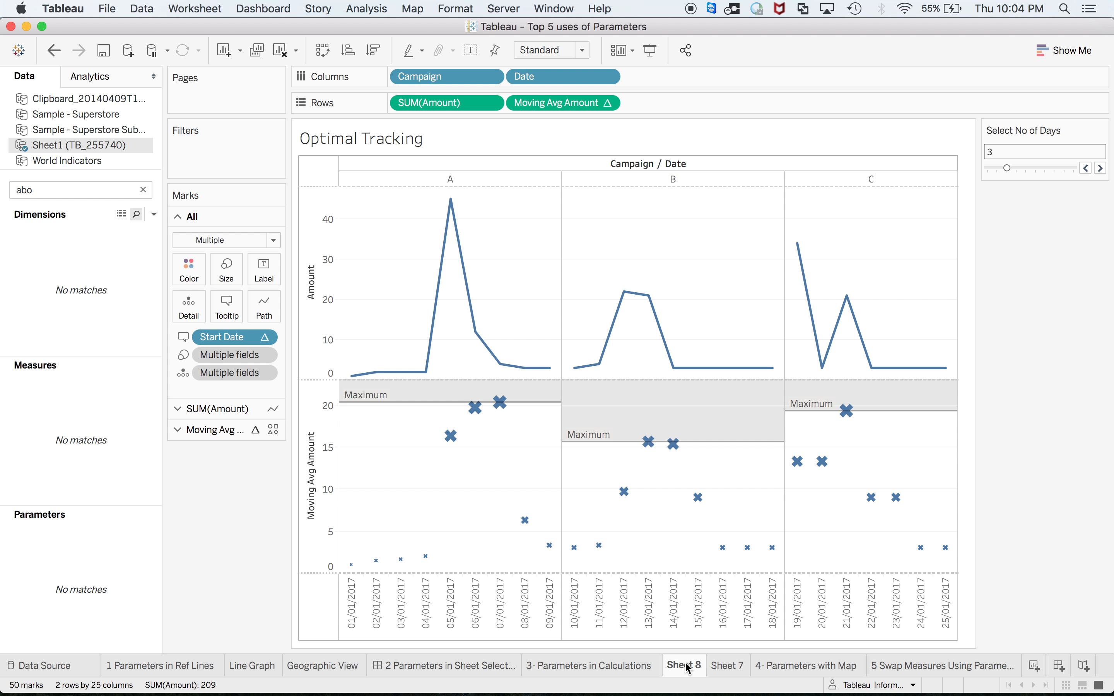
Review the Date, Campaign and Amount columns of the Sheet1 (TB_255740) data source, then return to 3- Parameters in Calculations
mouse_move(687, 668)
click(45, 665)
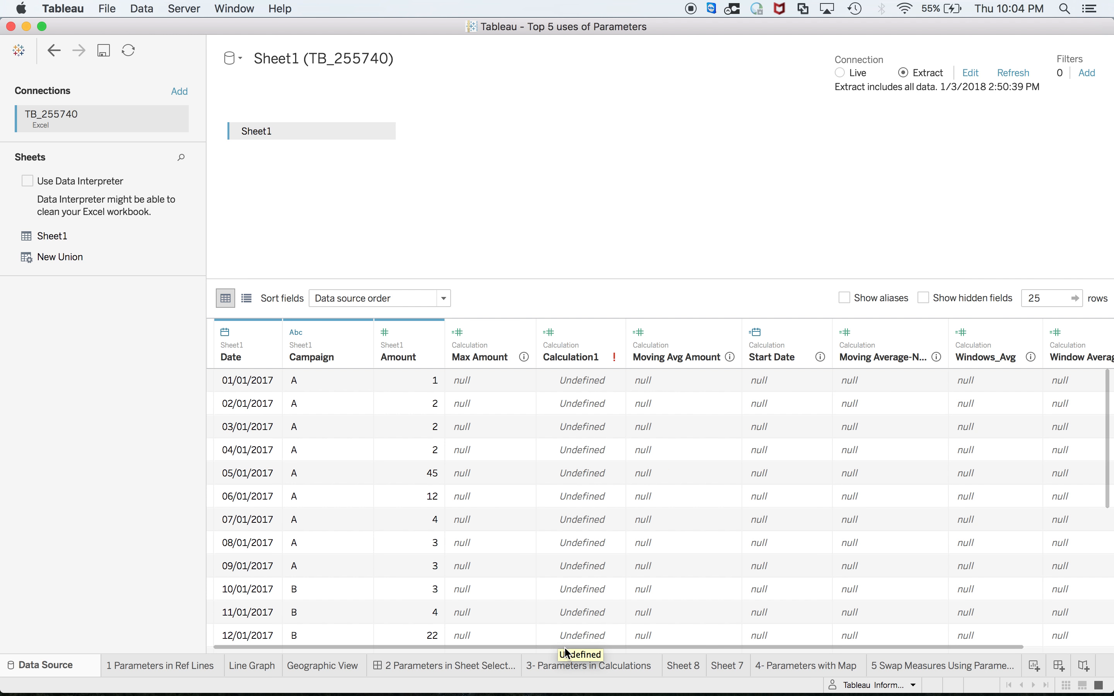
click(575, 666)
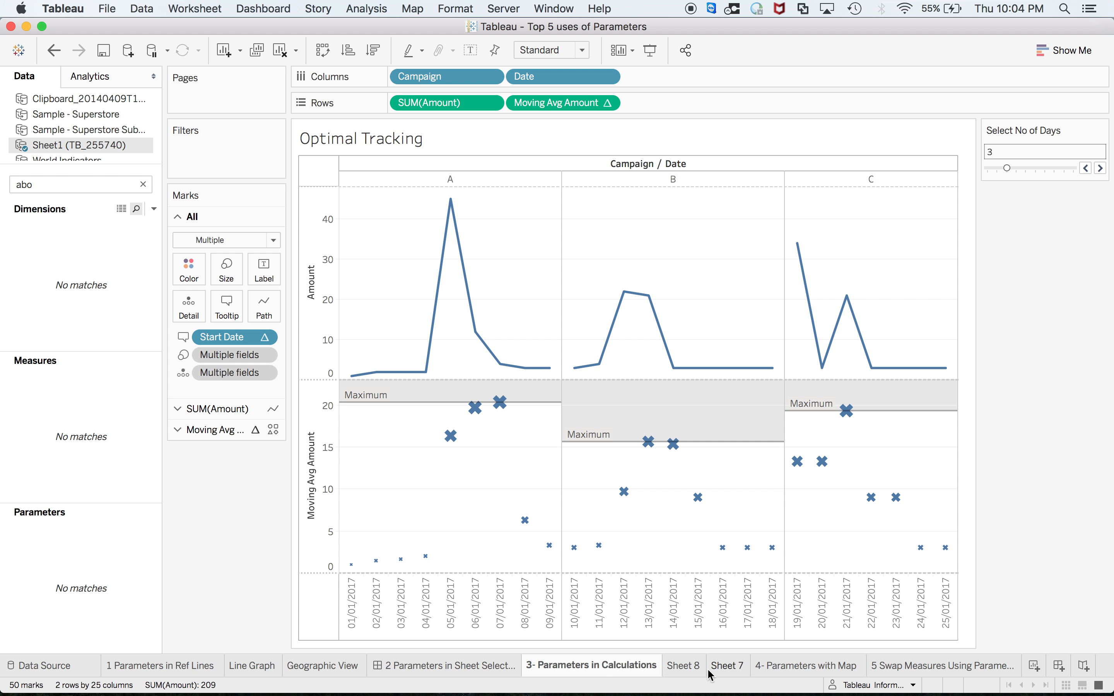
Remove Moving Avg Amount from the rows of the duplicated sheet, Sheet 8
click(608, 103)
click(695, 669)
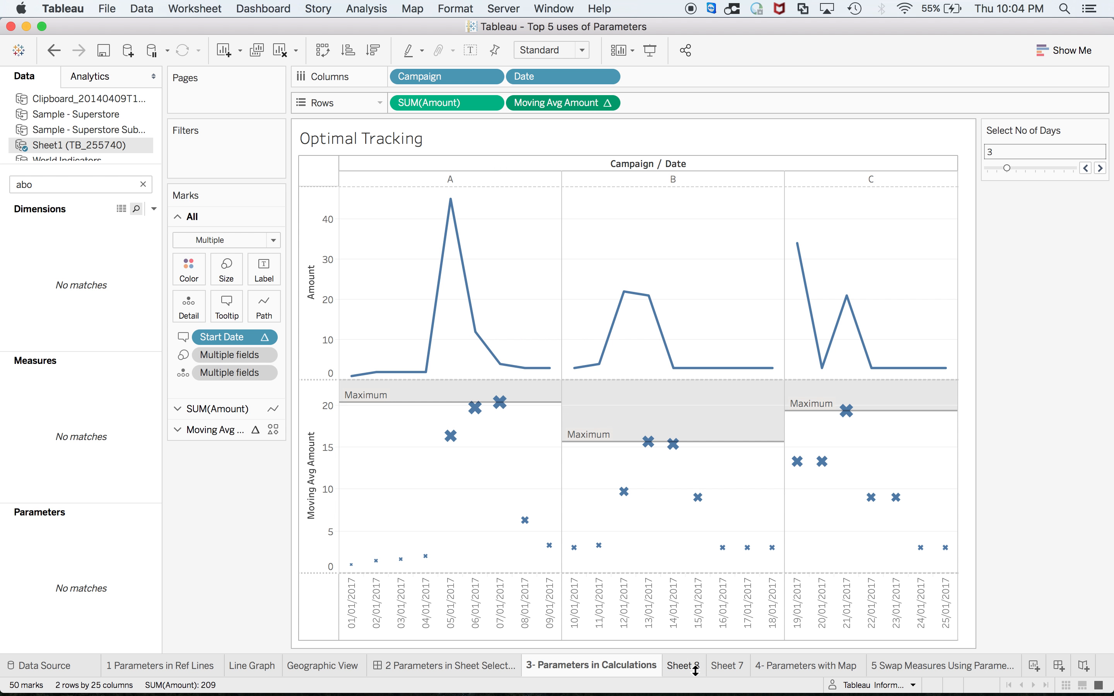
click(607, 103)
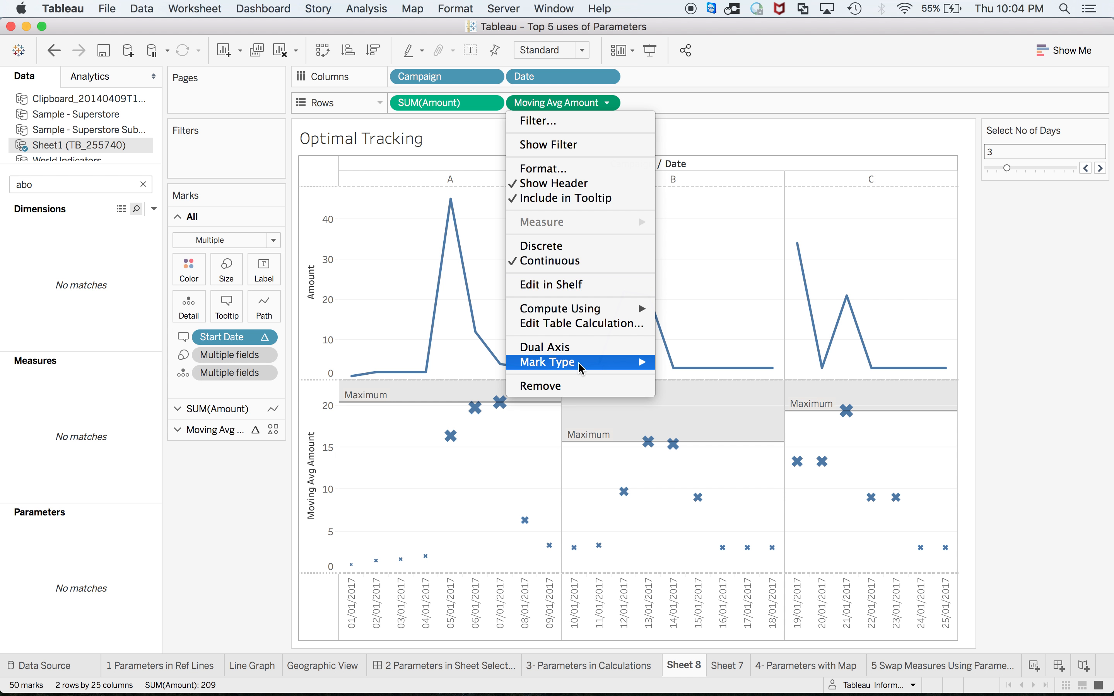
click(579, 386)
Set Select No of Days to 2 and highlight the 05/01/2017 and 06/01/2017 date headers
mouse_move(445, 222)
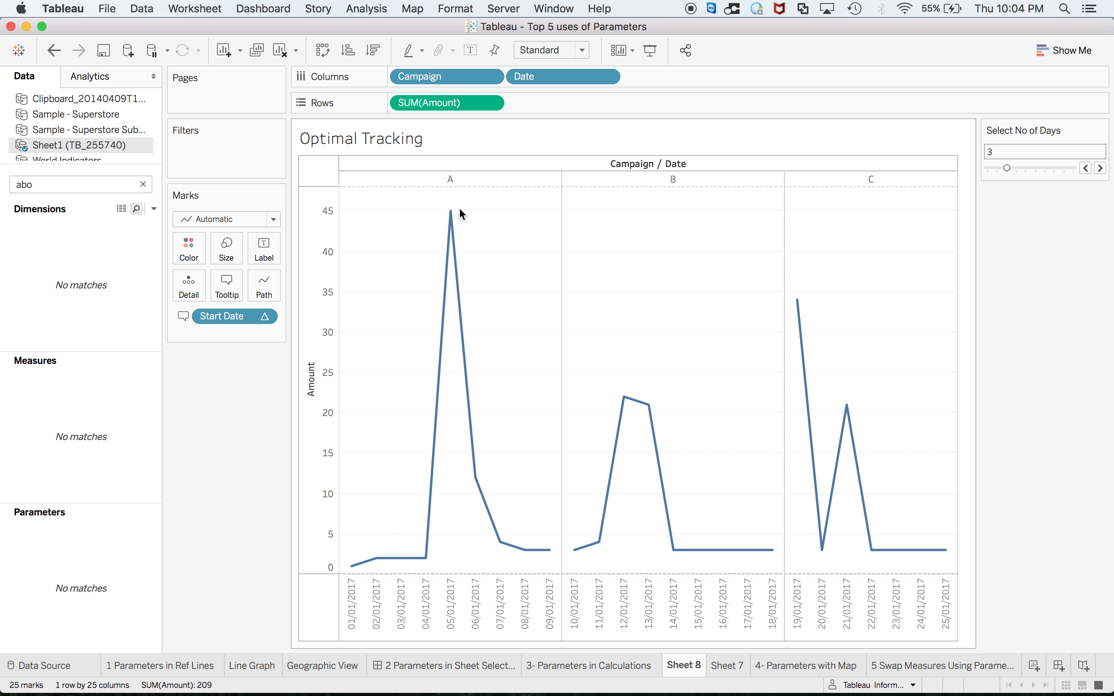
click(1085, 169)
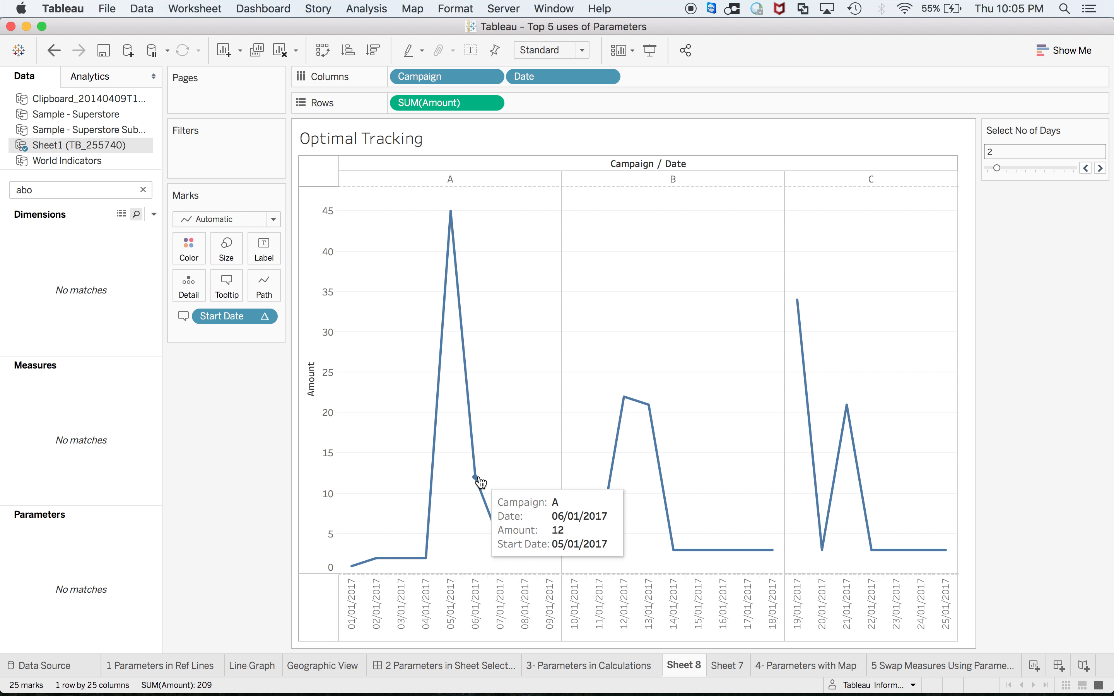
click(451, 594)
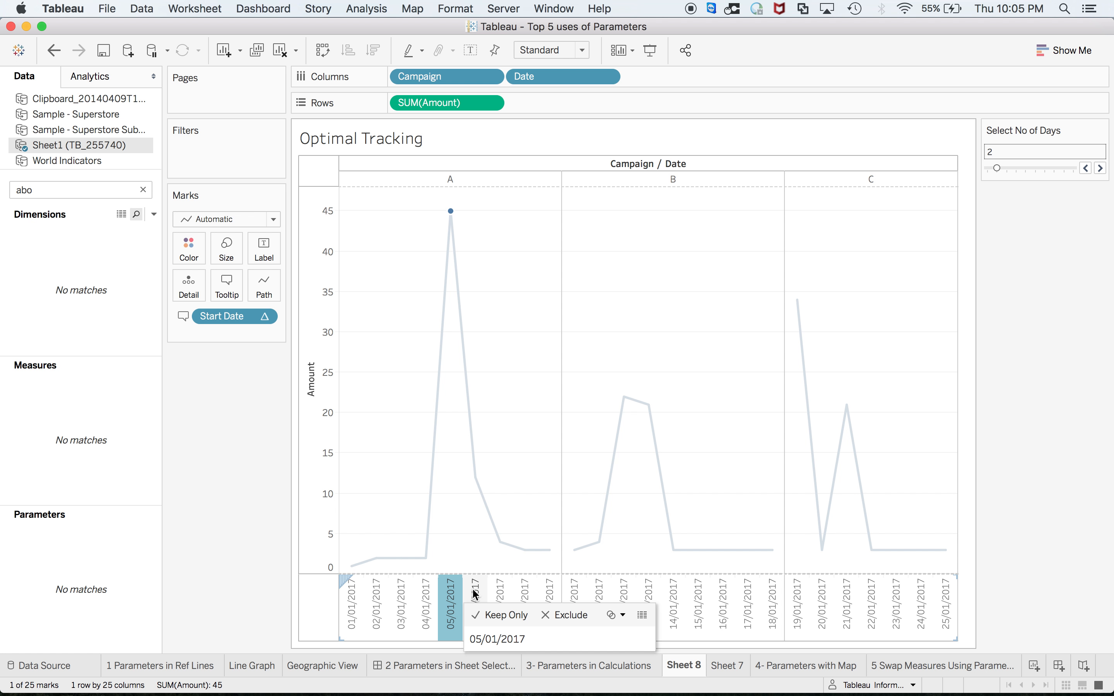
click(475, 595)
click(451, 594)
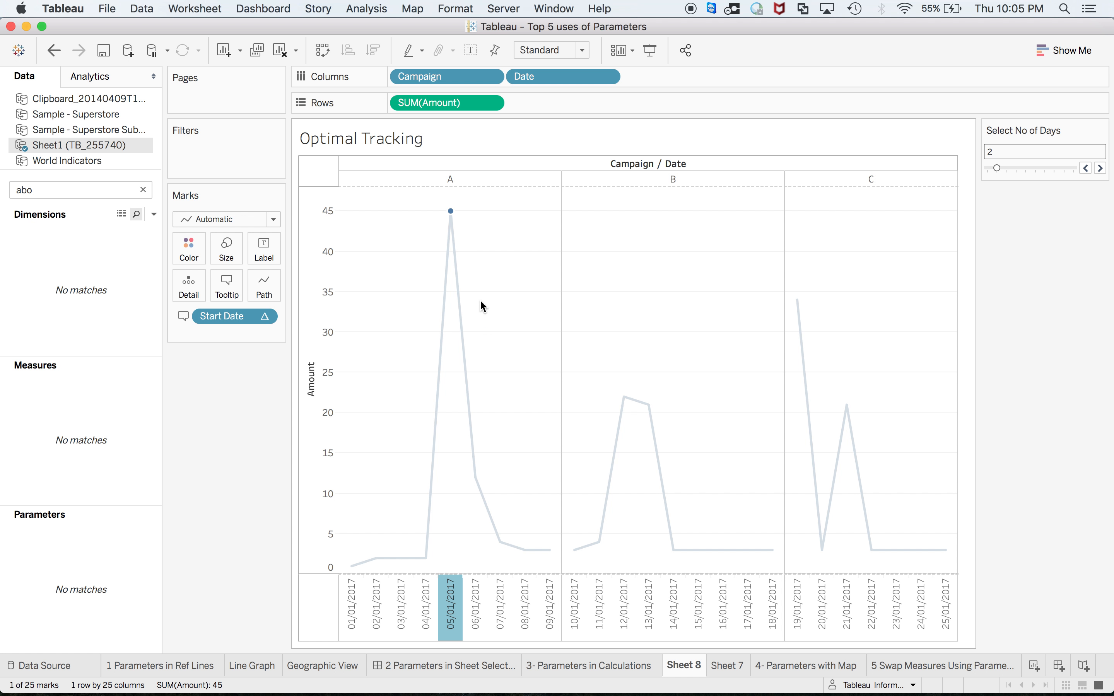
Inspect the Amount and Start Date details of the Campaign A marks between 03/01/2017 and 06/01/2017
click(452, 219)
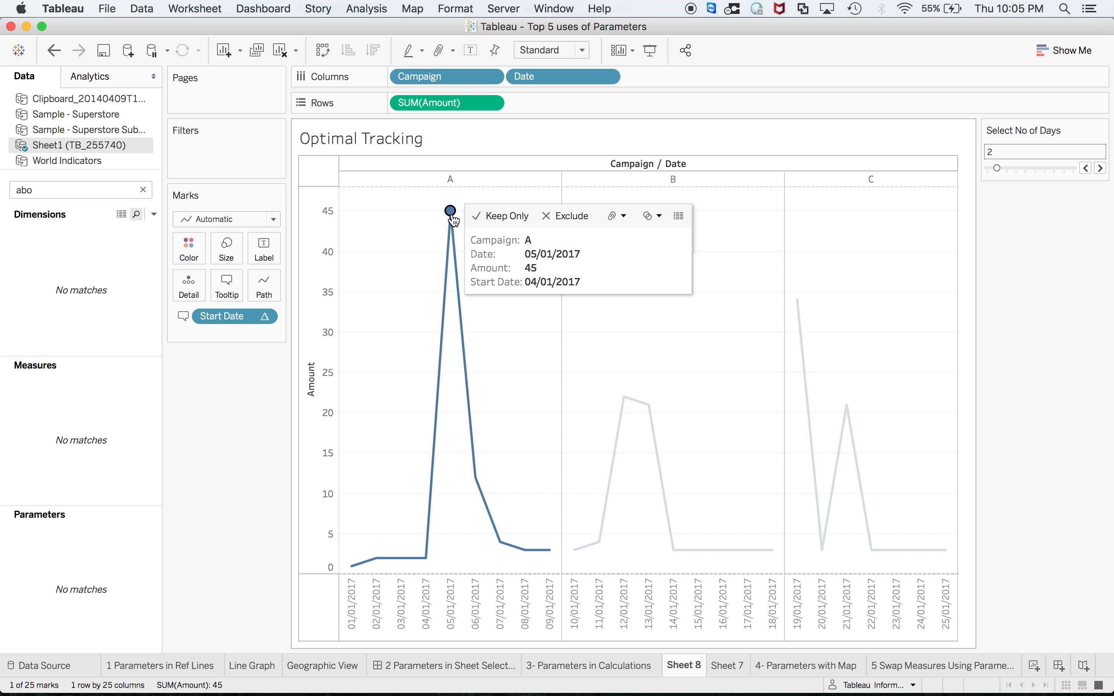
click(475, 478)
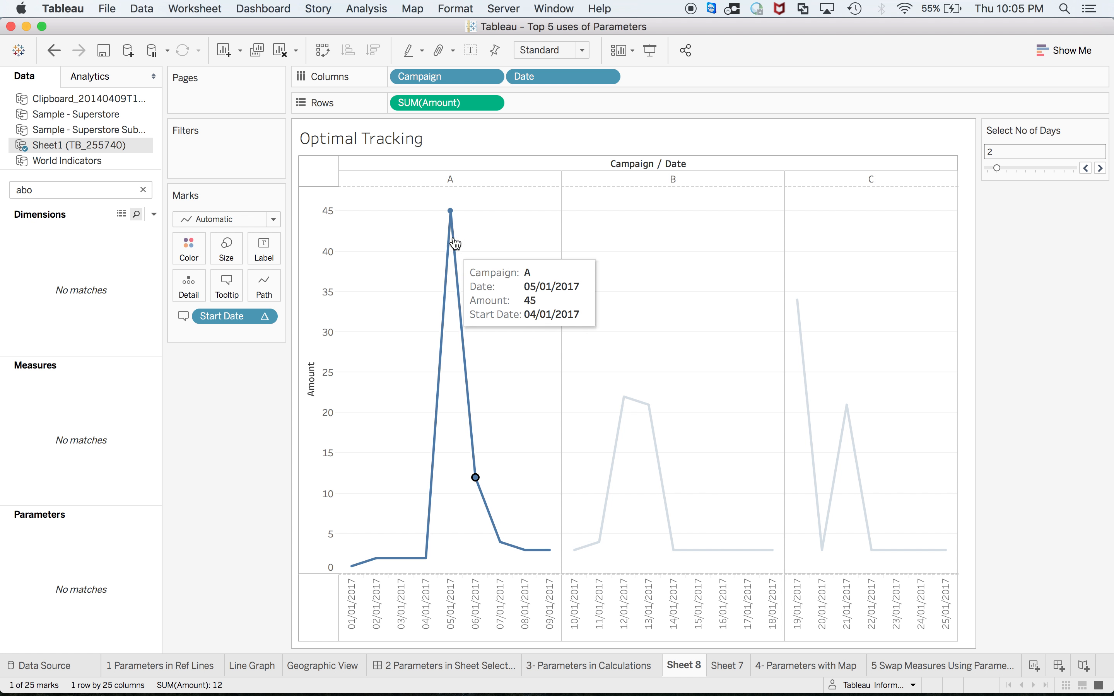
mouse_move(475, 481)
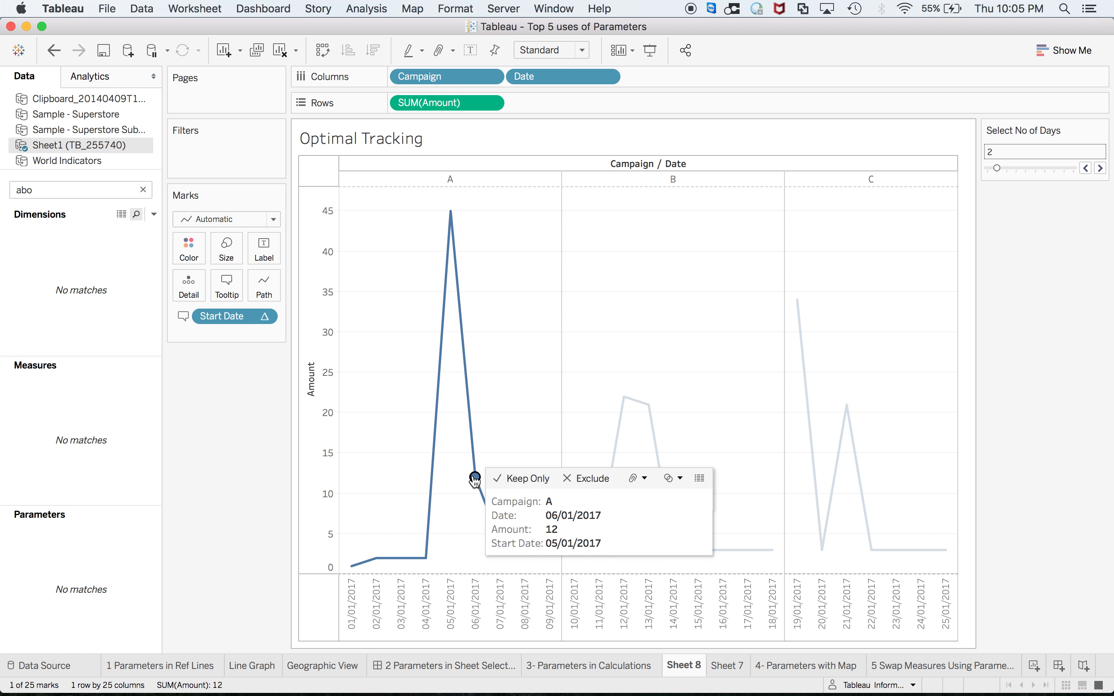
click(451, 213)
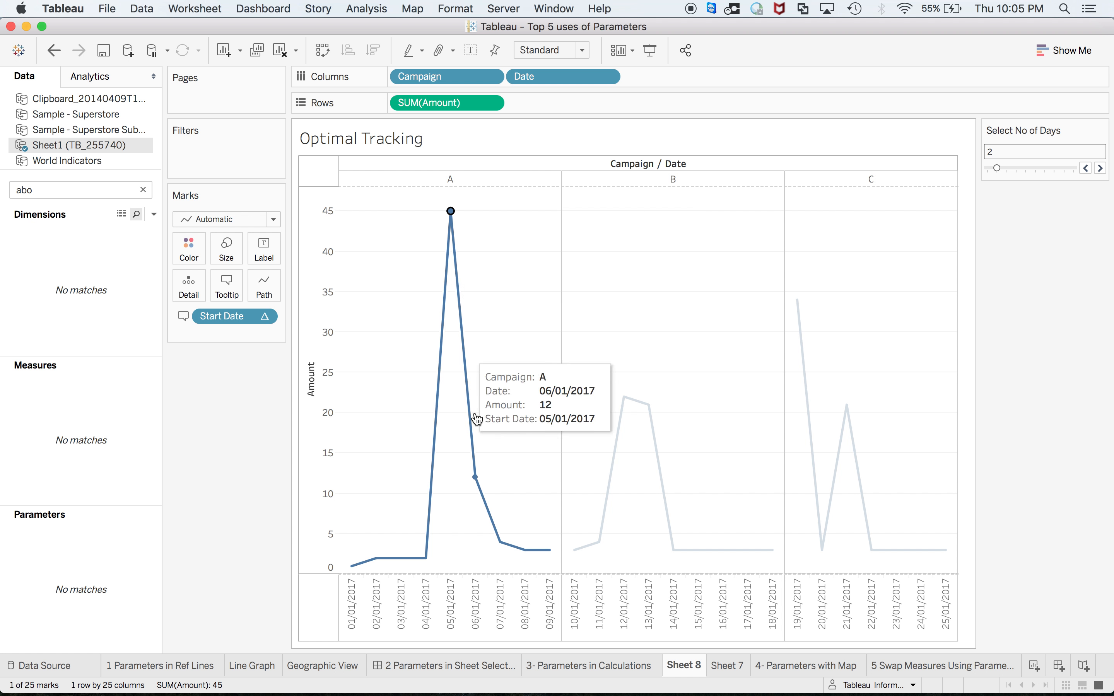
click(475, 479)
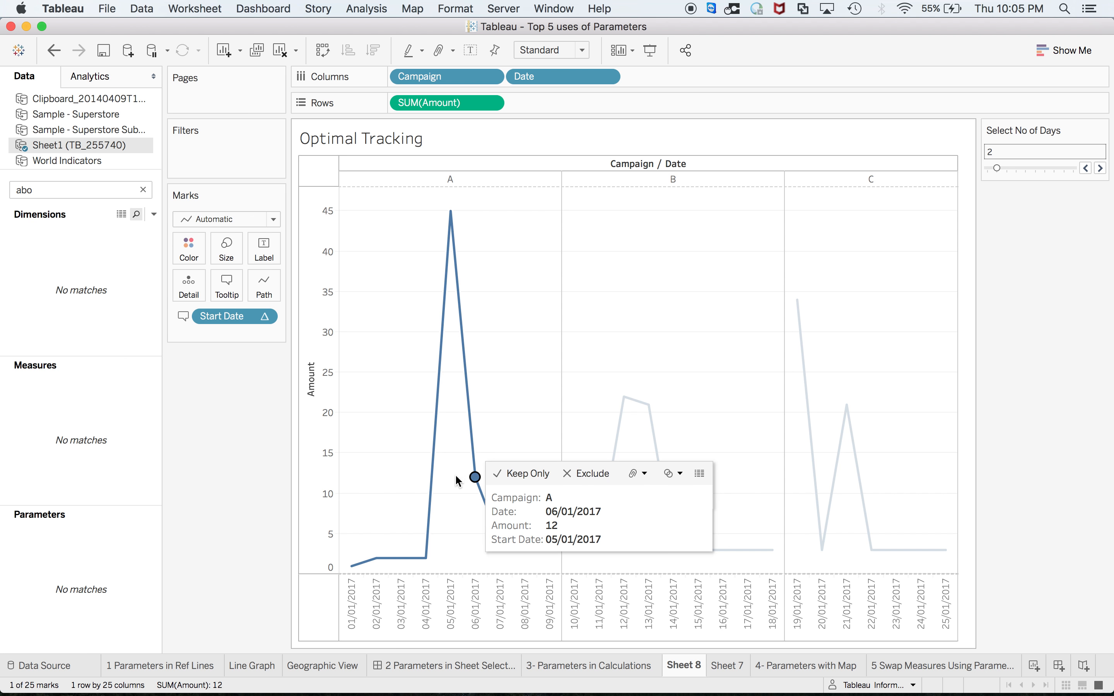
click(451, 212)
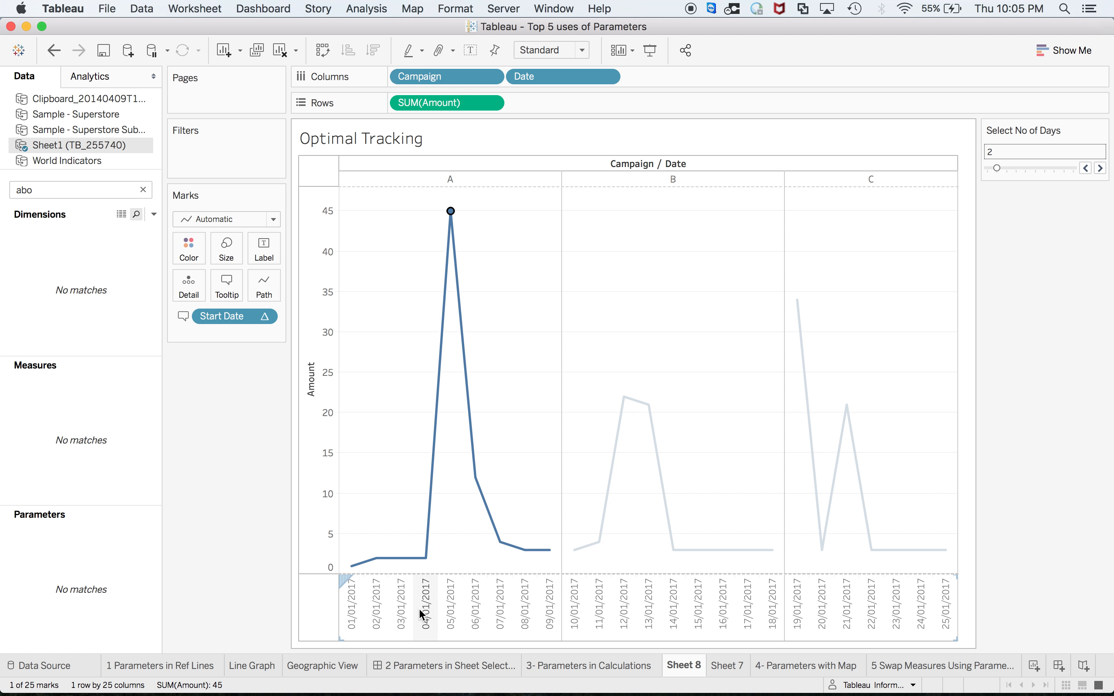
click(423, 561)
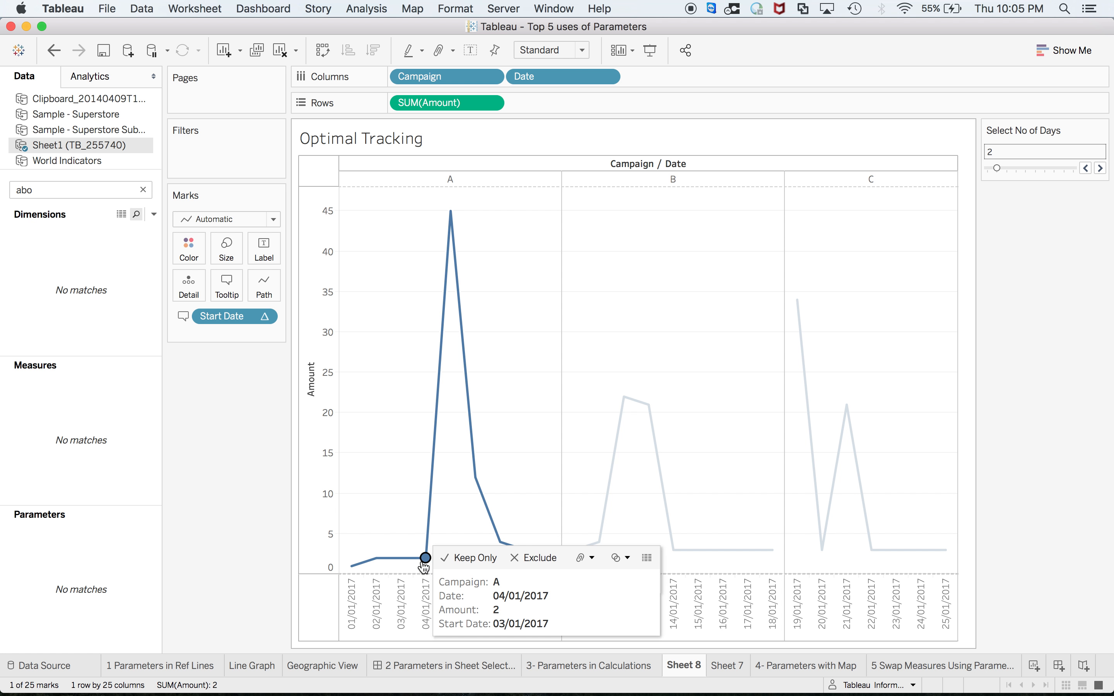
click(426, 562)
click(403, 559)
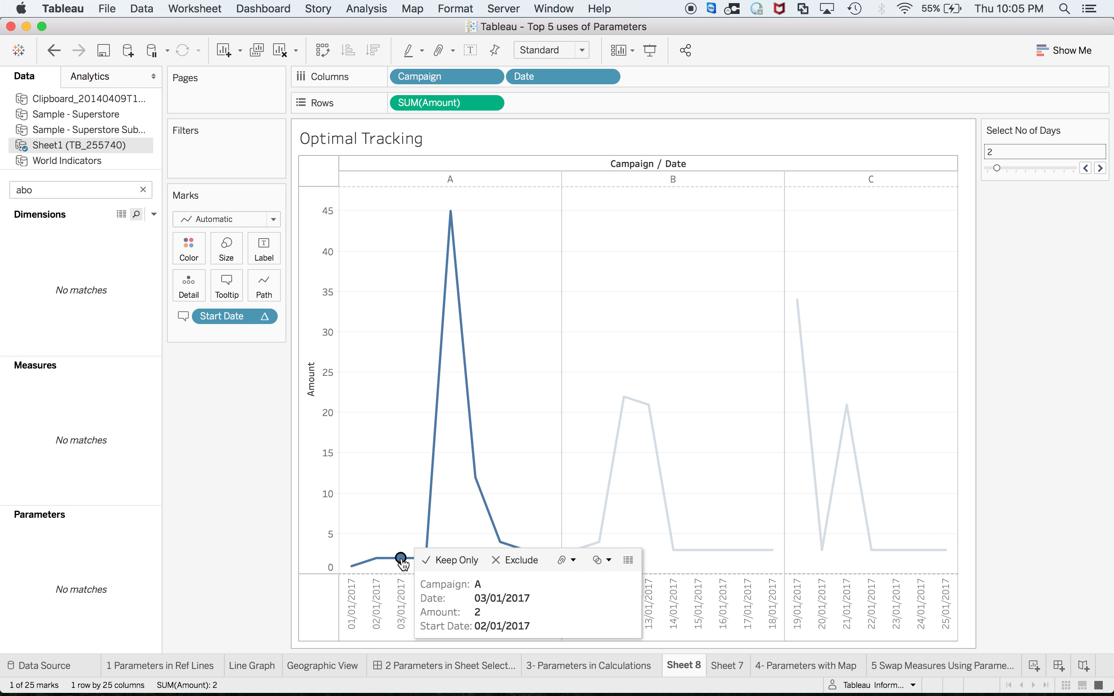
click(400, 560)
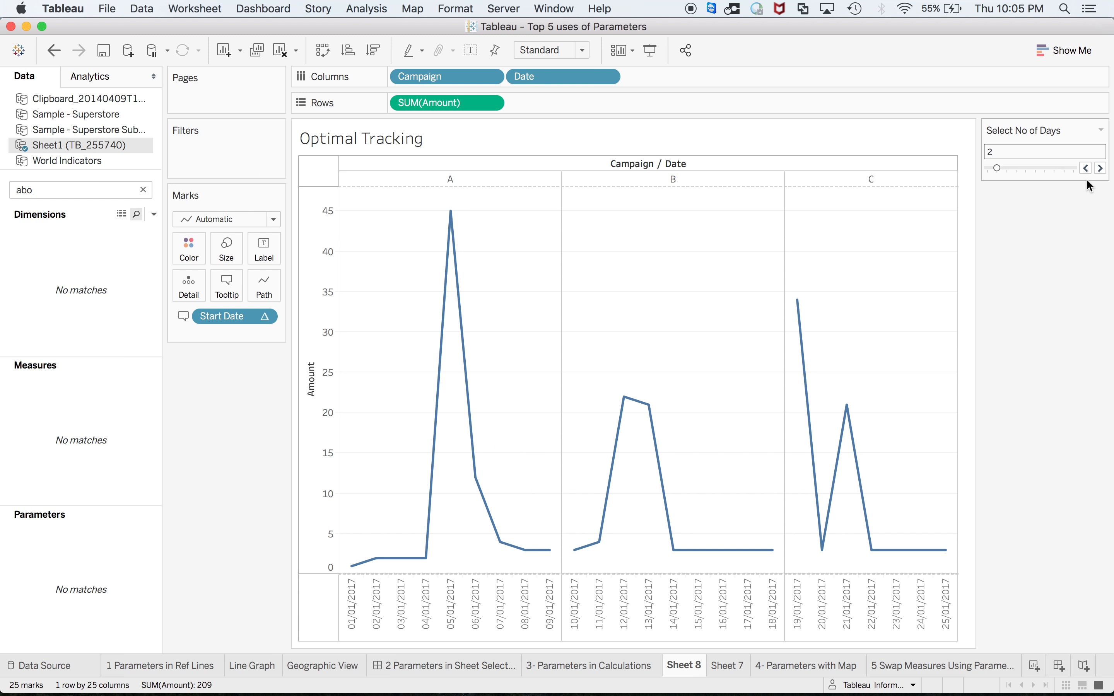
Set Select No of Days to 3, check the source data rows, and return to Sheet 8
click(1098, 170)
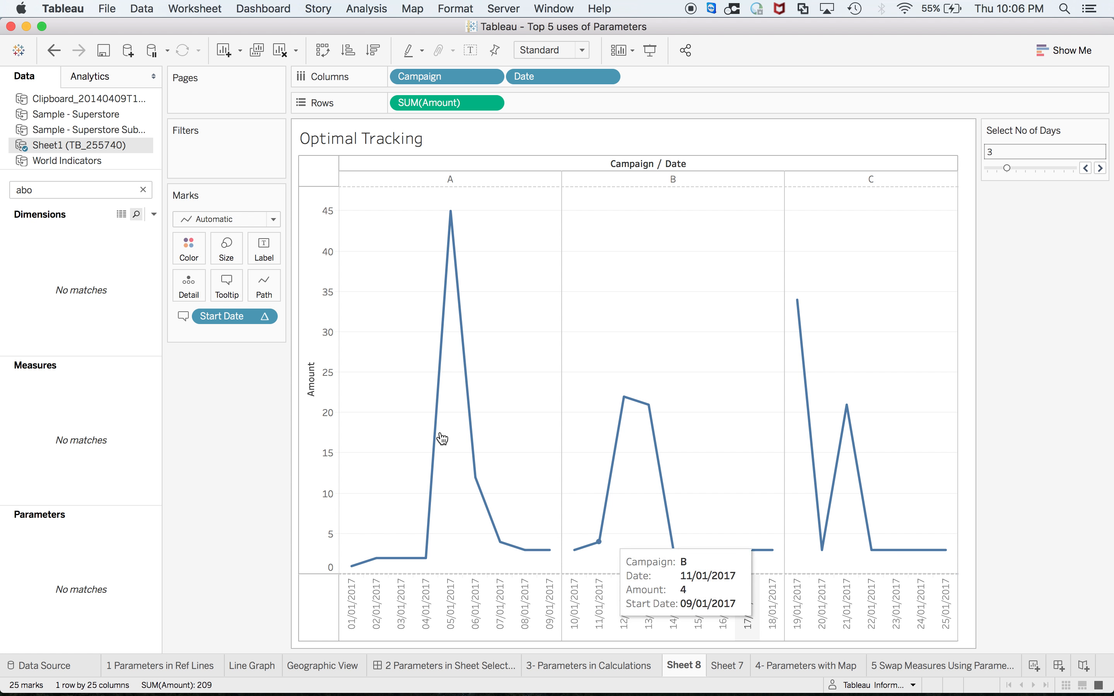
click(70, 673)
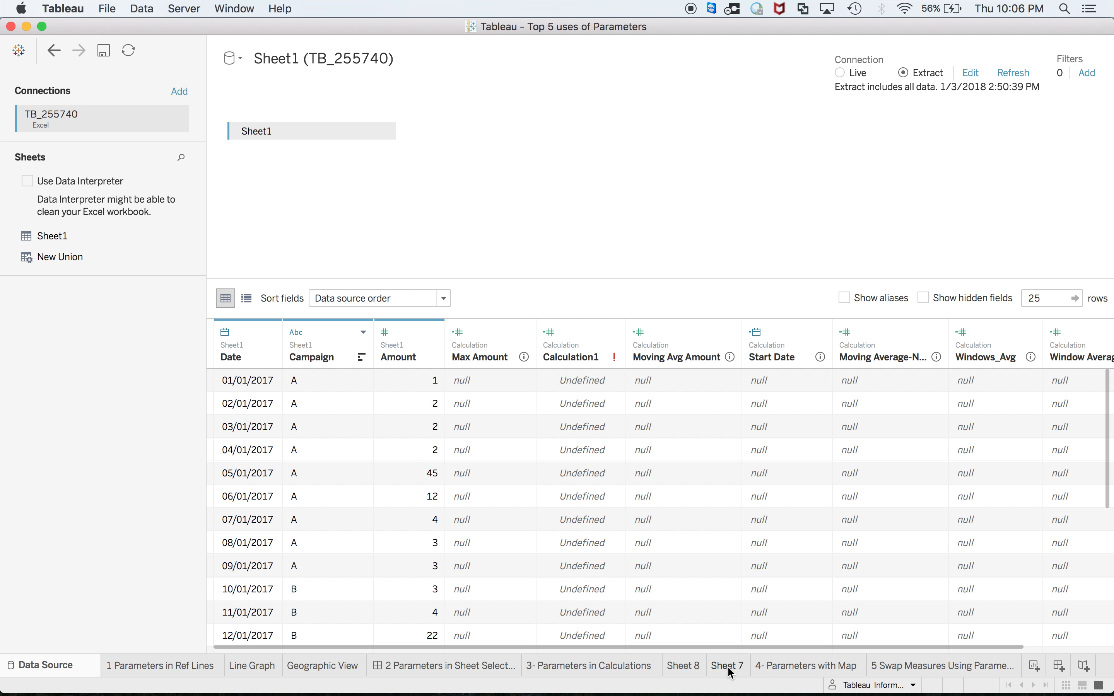
click(696, 672)
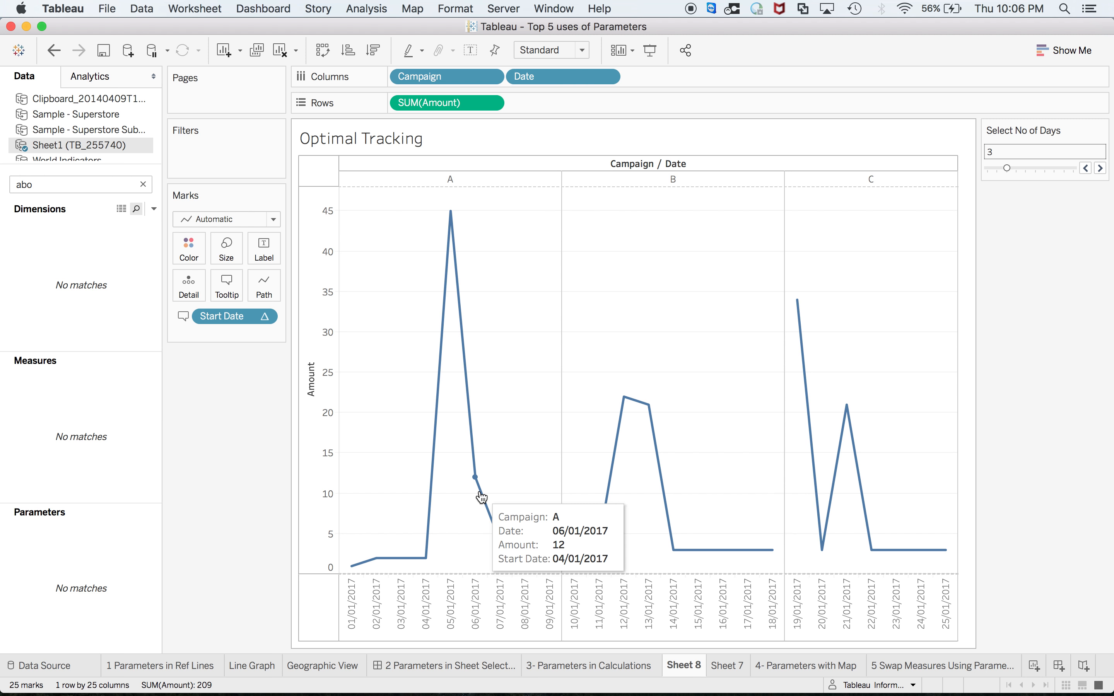
Search the data fields for "mov" in place of the existing search term
drag(41, 185, 12, 183)
key(BackSpace)
text(mov)
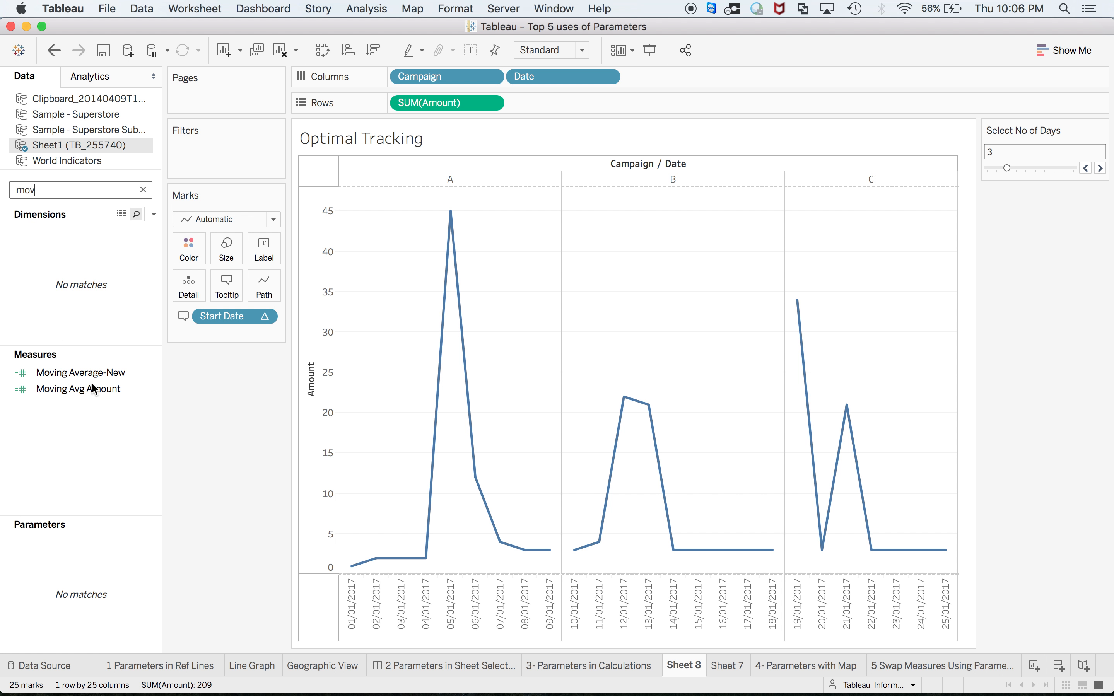
Open the Moving Average-New calculation to review its formula and close it
right_click(104, 373)
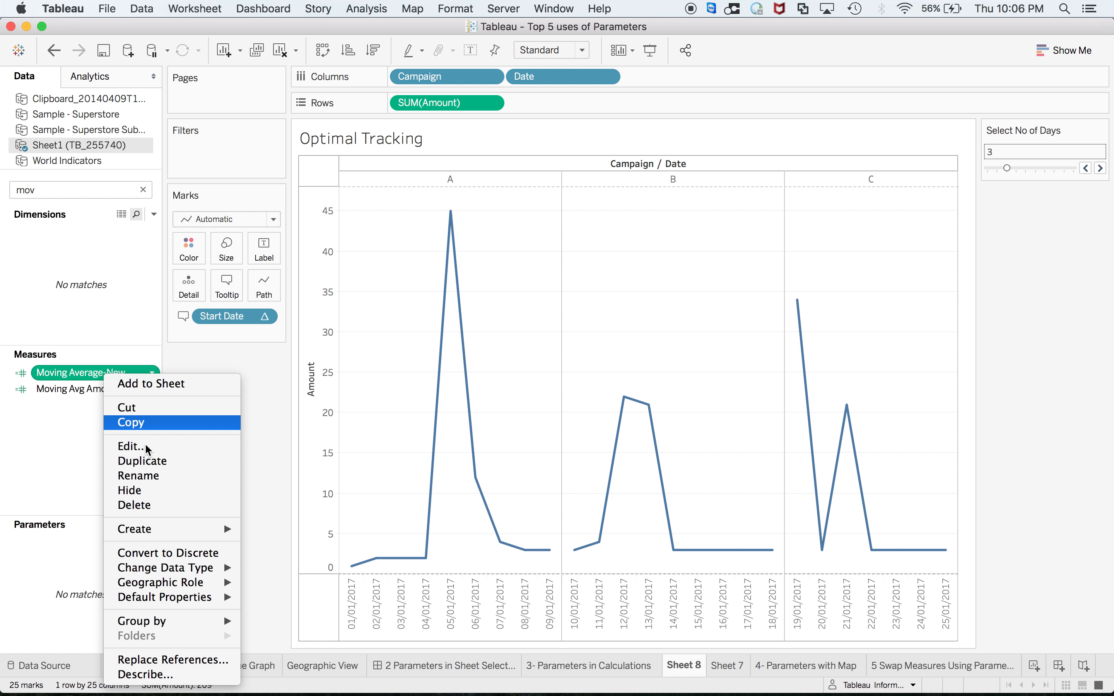
mouse_move(196, 529)
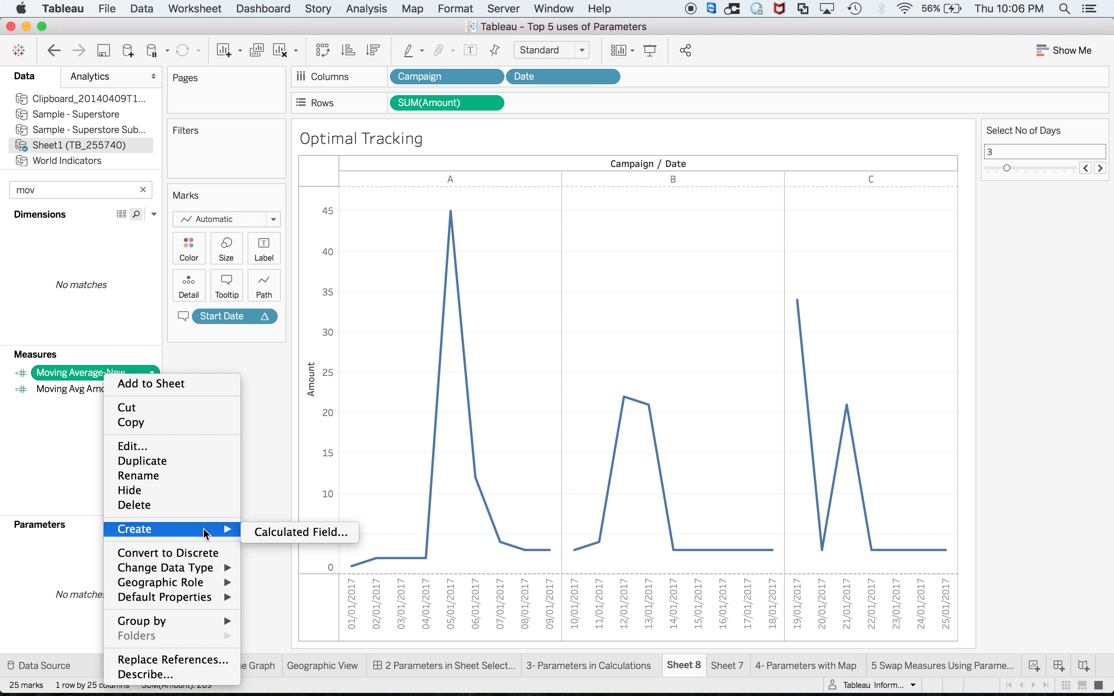
click(174, 447)
drag(335, 293, 451, 243)
click(838, 456)
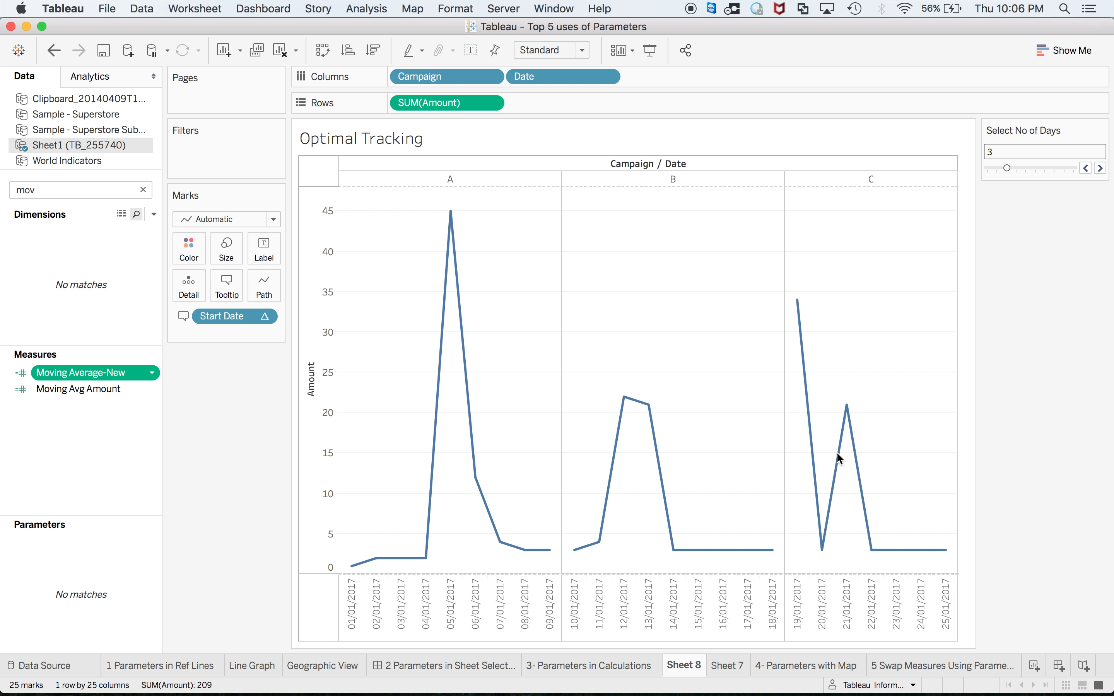
right_click(125, 373)
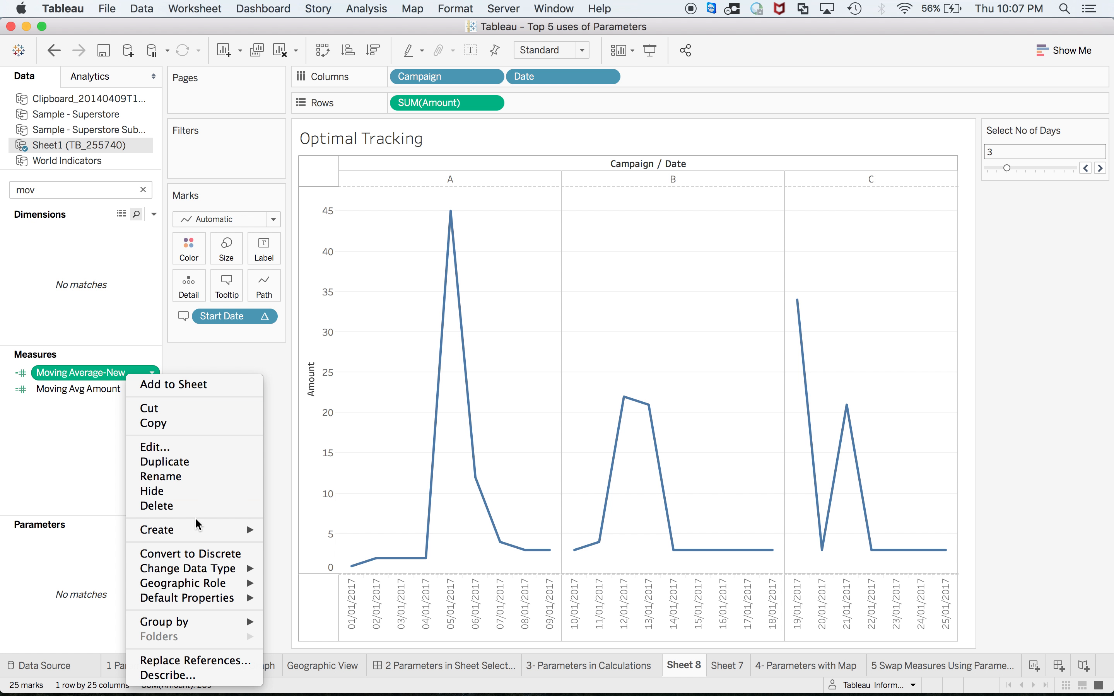
mouse_move(220, 529)
click(293, 534)
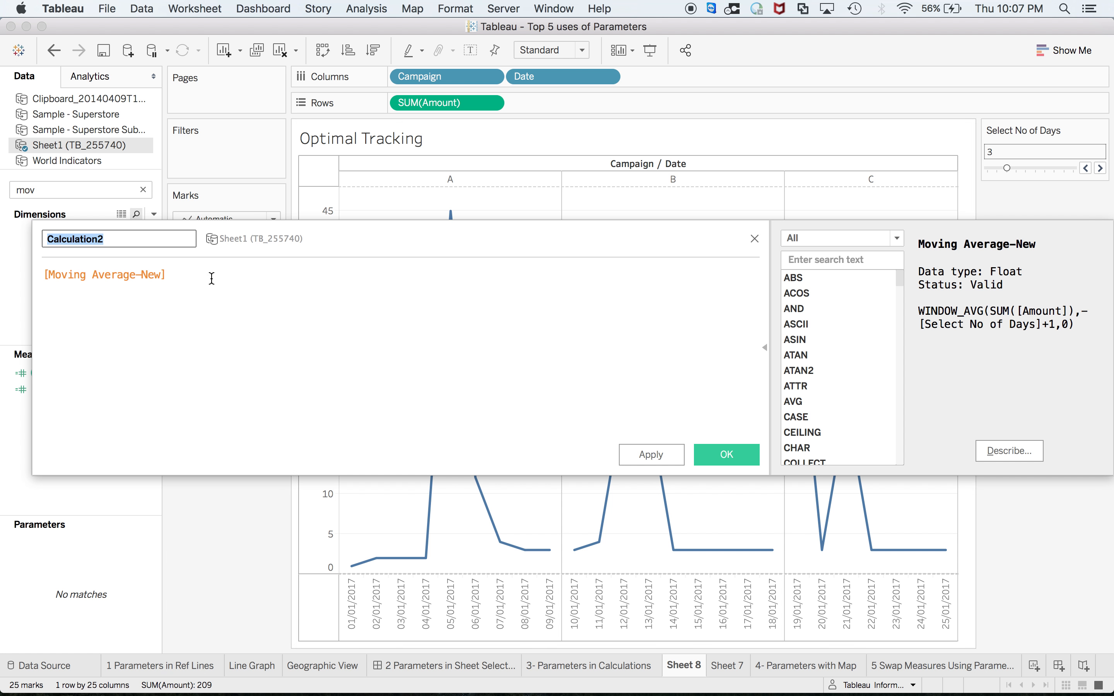
click(212, 279)
drag(211, 278, 31, 266)
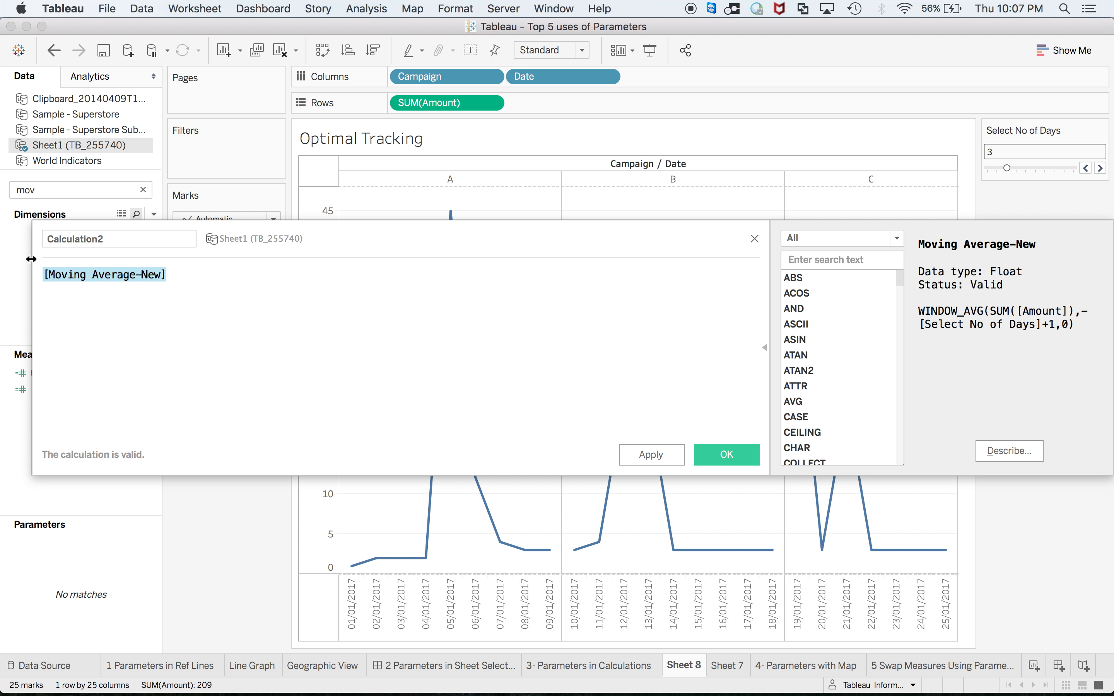
text(win)
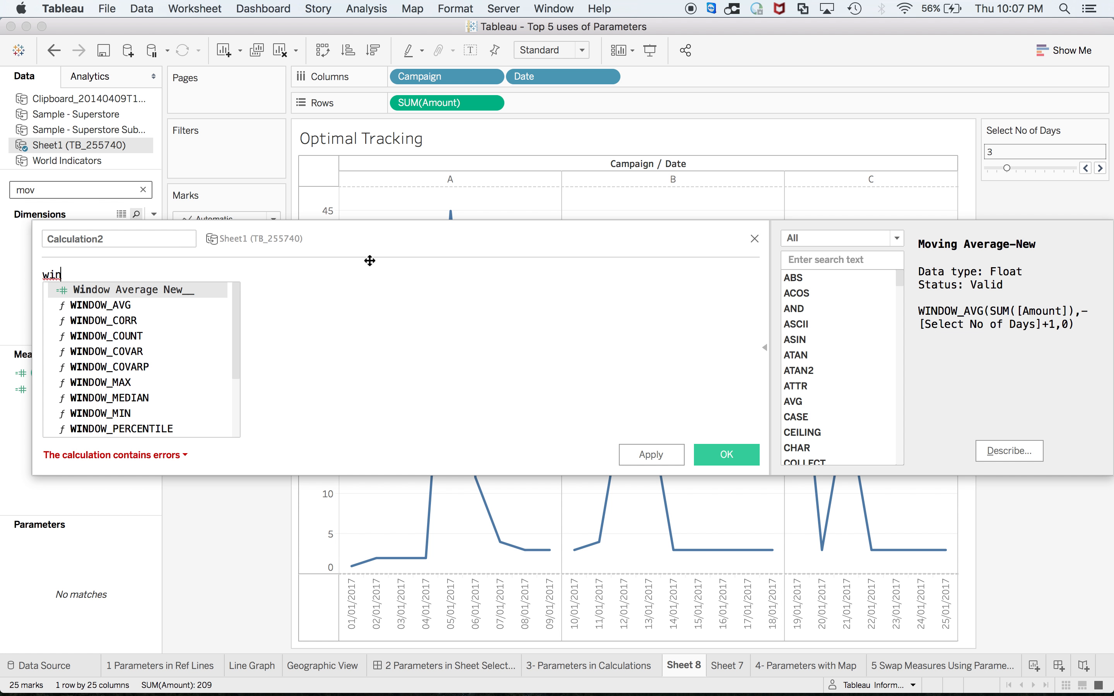
click(754, 237)
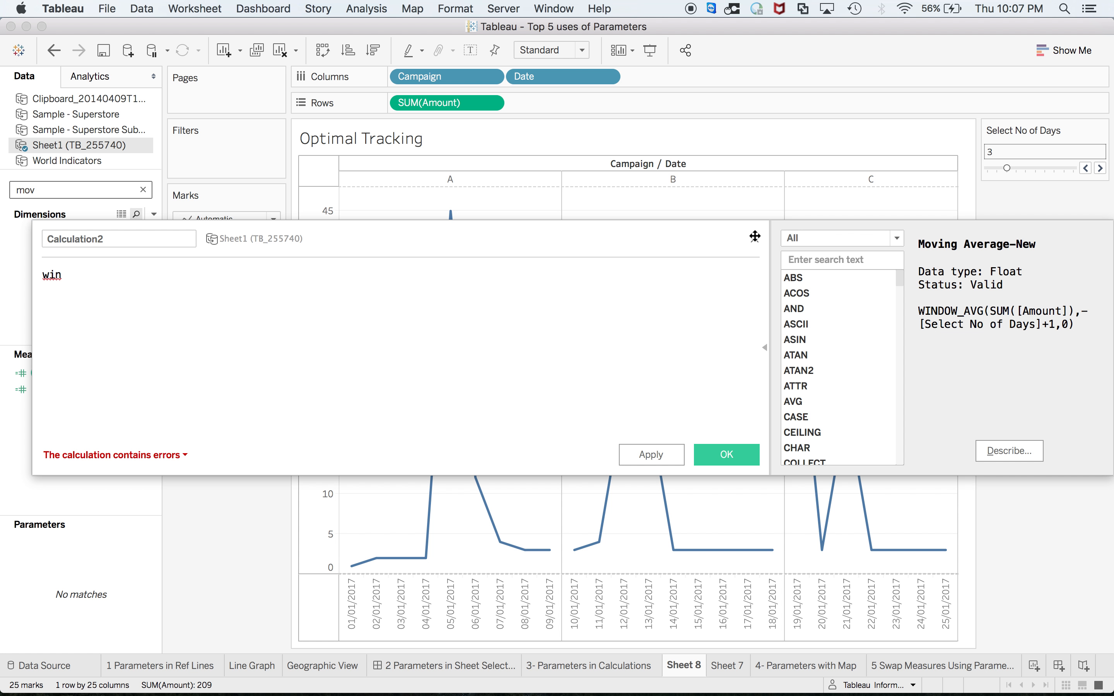
click(755, 237)
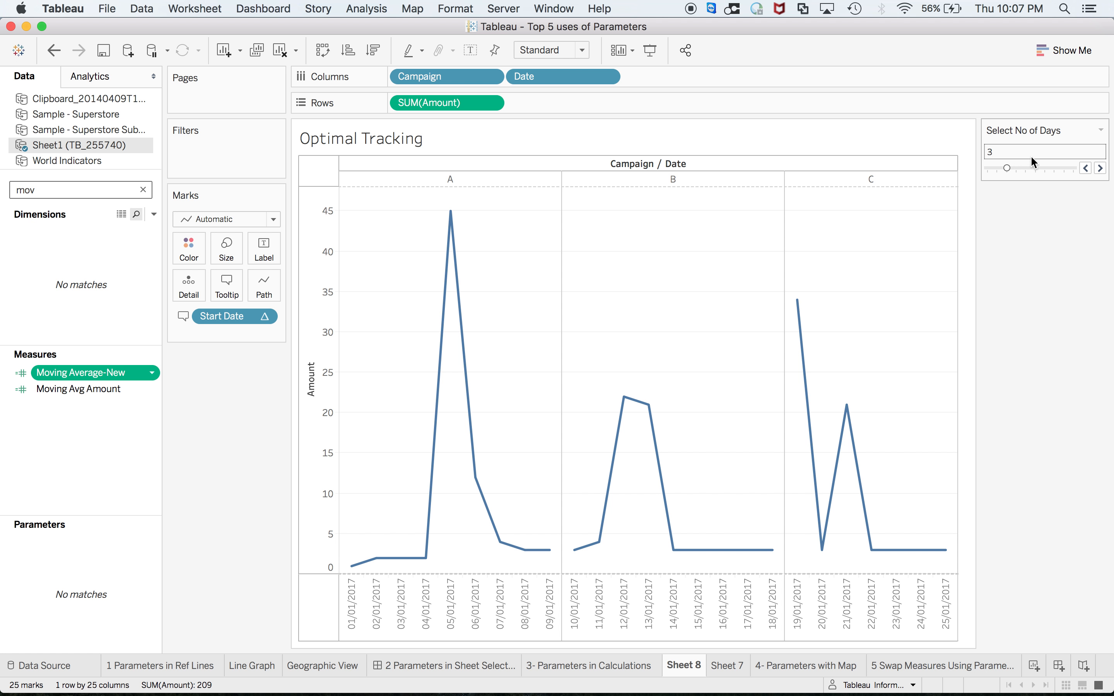
Create a calculated field from Moving Average-New and replace its formula with the WINDOW_AVG function
right_click(78, 377)
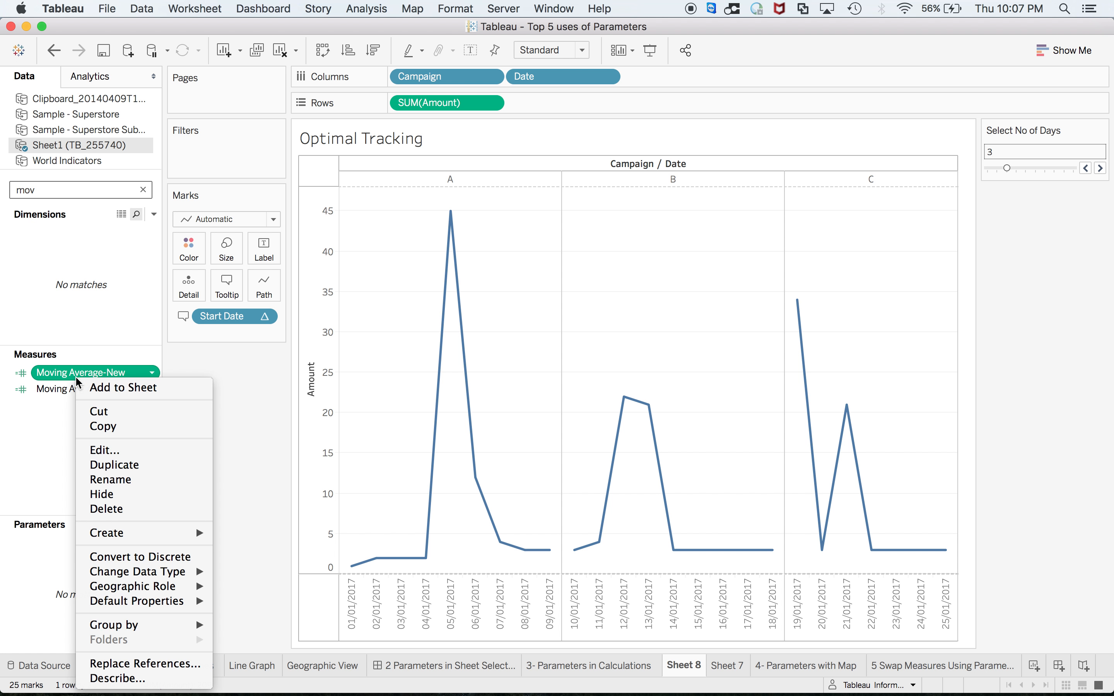
mouse_move(193, 532)
click(254, 536)
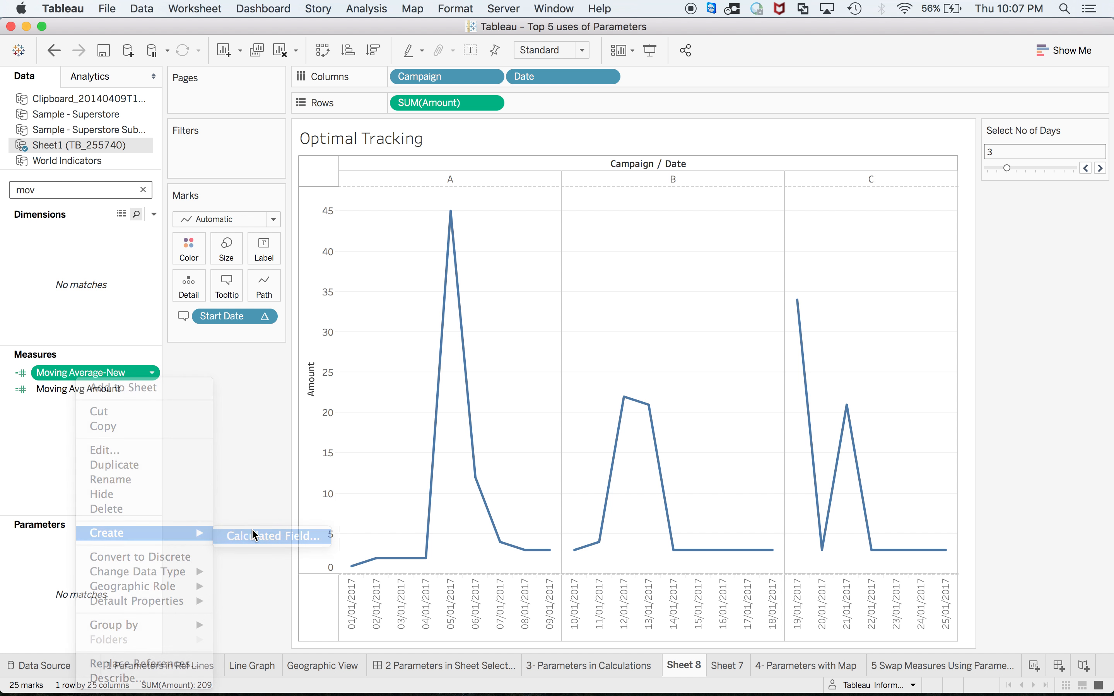
drag(242, 228, 320, 409)
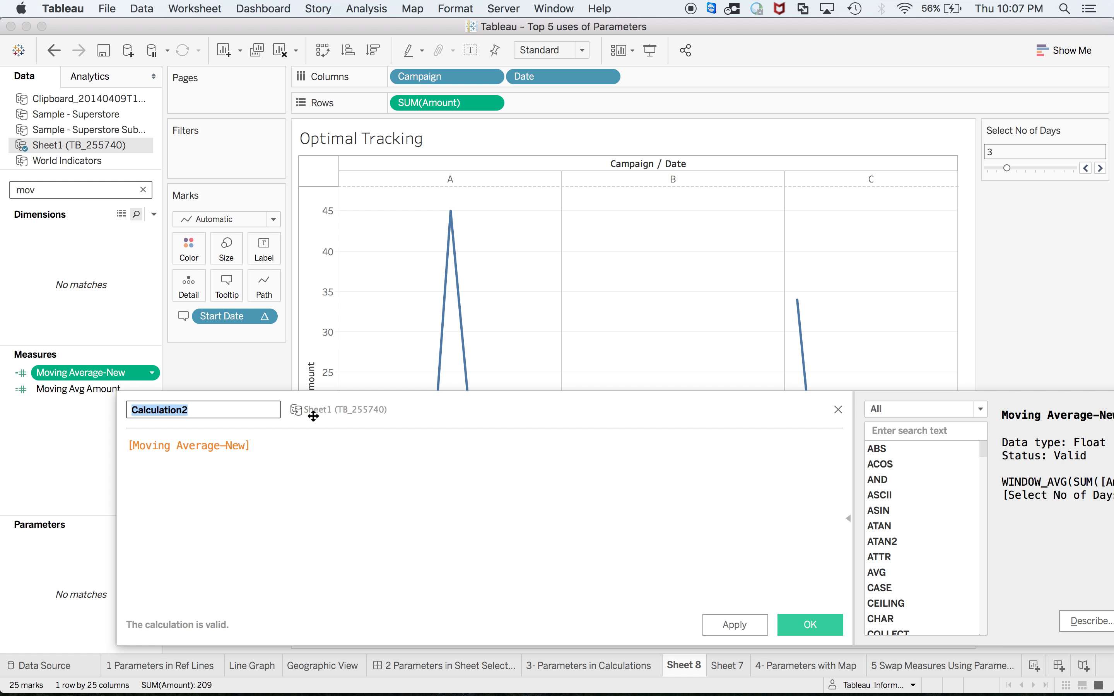
drag(271, 448, 126, 420)
text(wind)
key(Down)
key(Return)
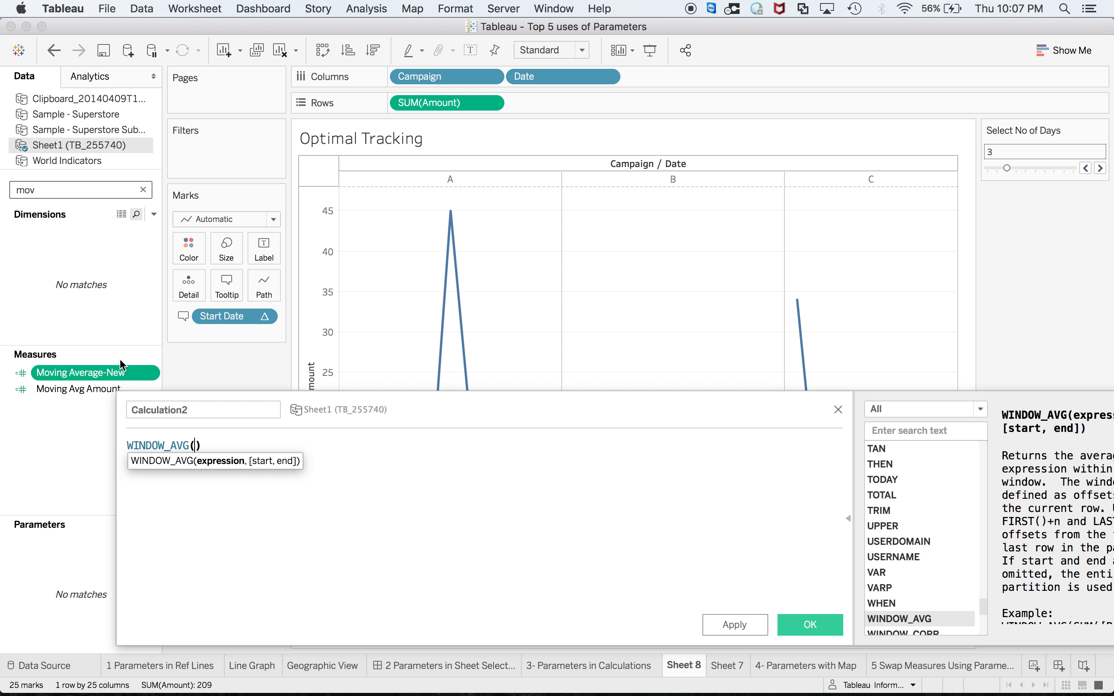
Enter sum([Amount]) as the expression inside WINDOW_AVG
text(a)
key(BackSpace)
text(sum)
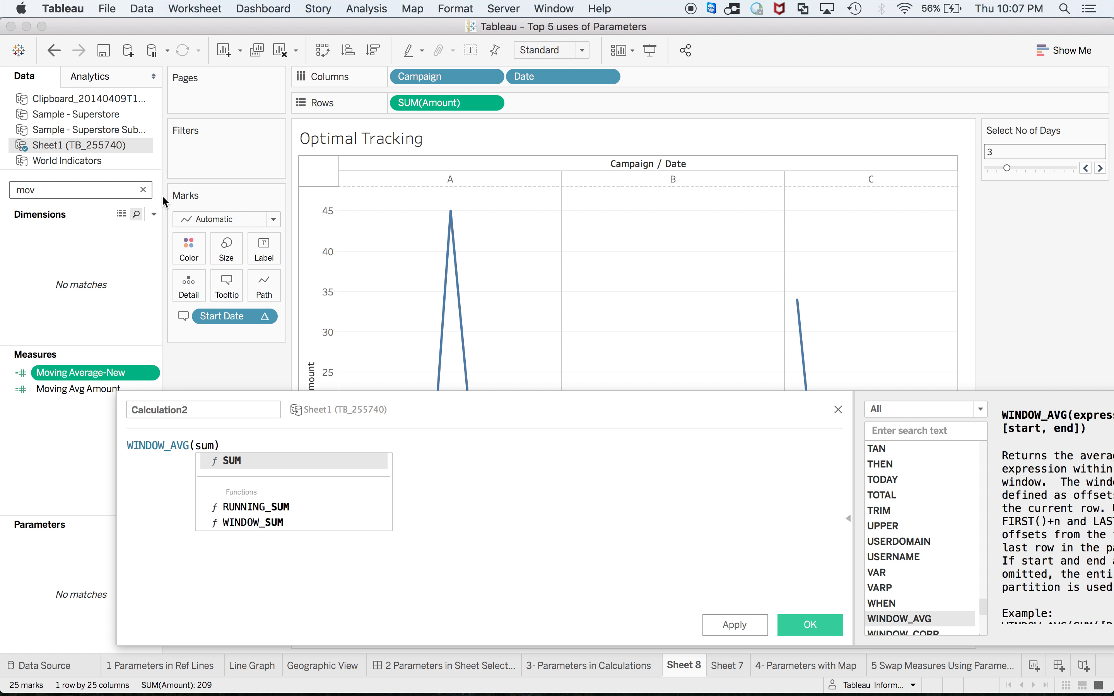
text((am)
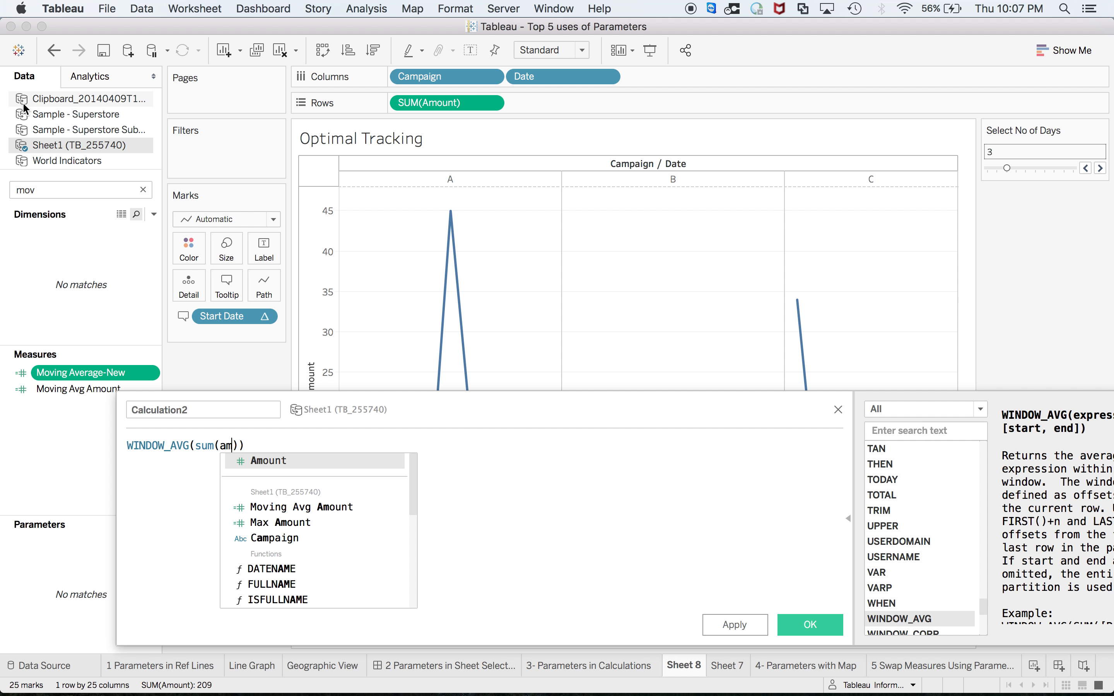
key(Return)
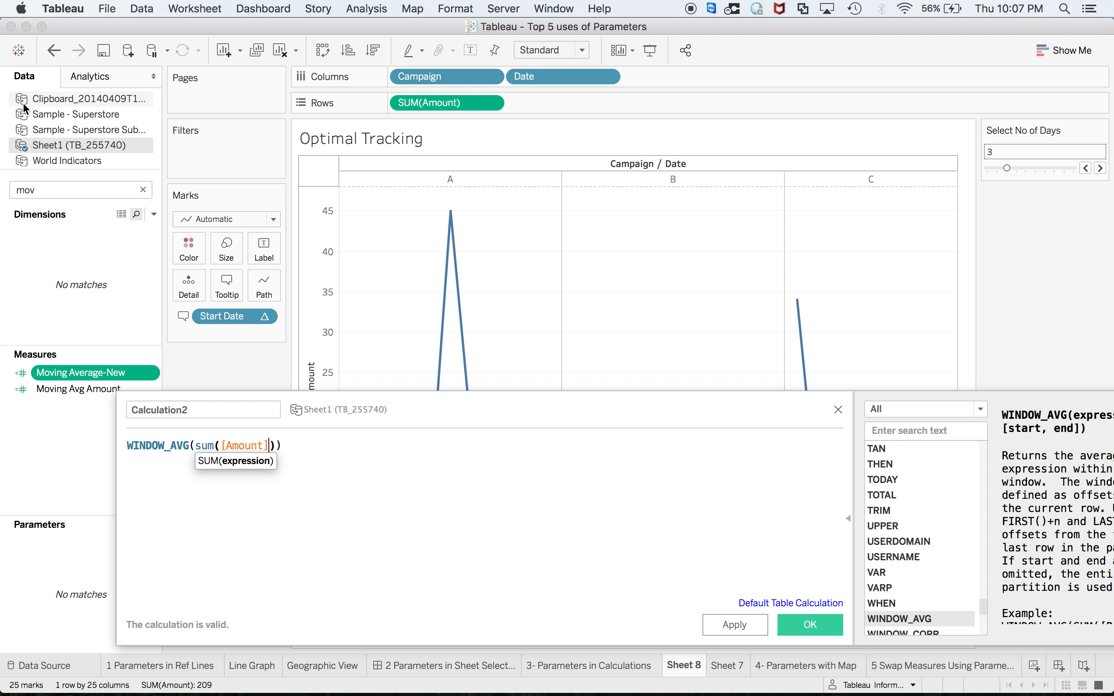
key(Right)
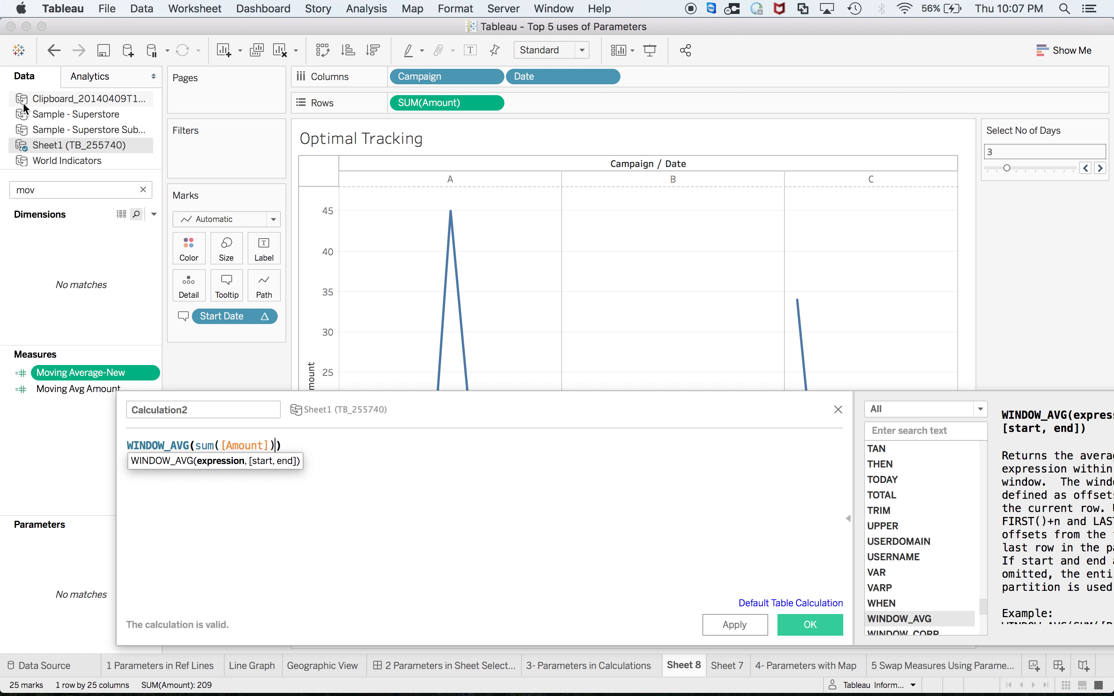
Complete the WINDOW_AVG formula with -[Select No of Days]+1 as the window start and 0 as the end
text(,-sele)
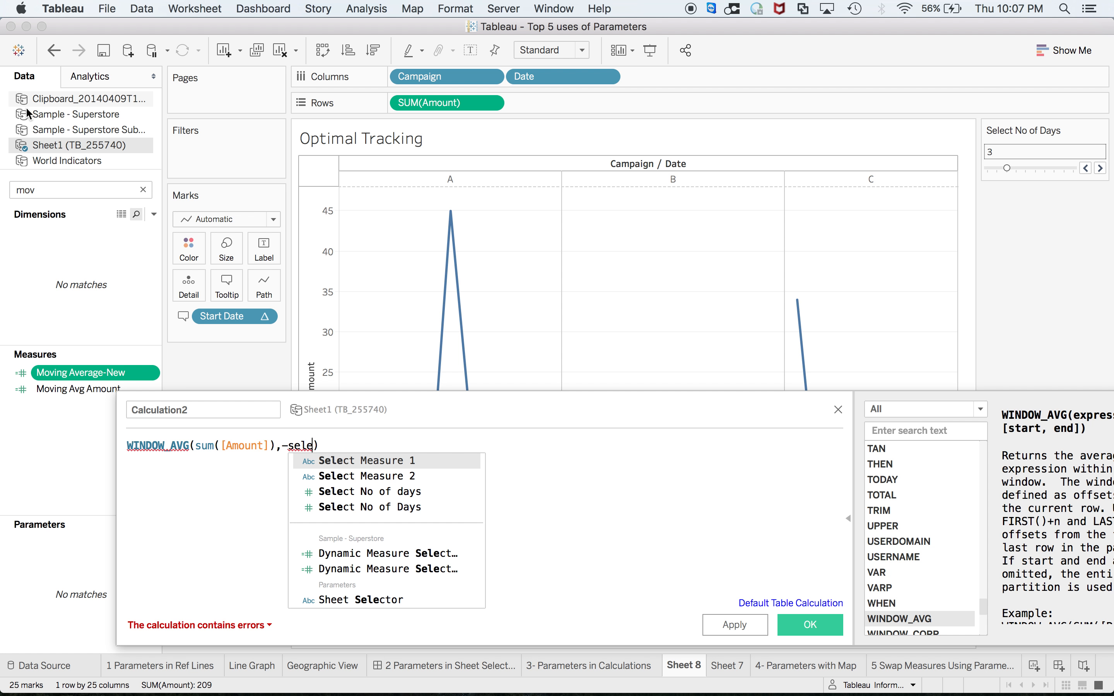
key(Down)
key(Down)
key(Down)
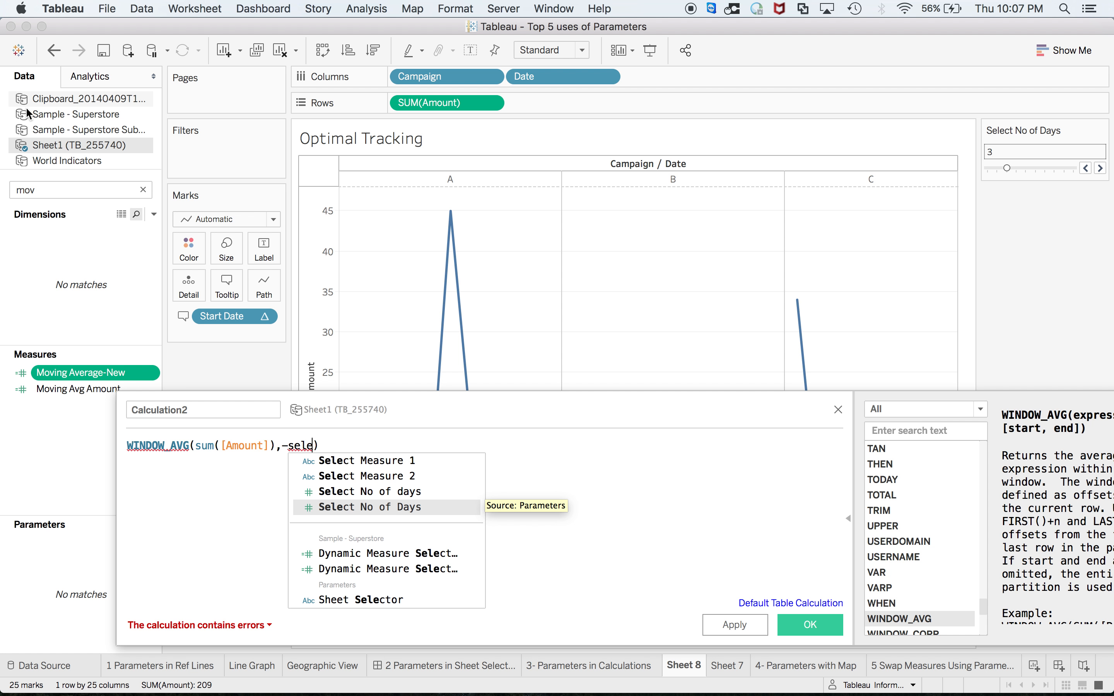
key(Return)
text(,0)
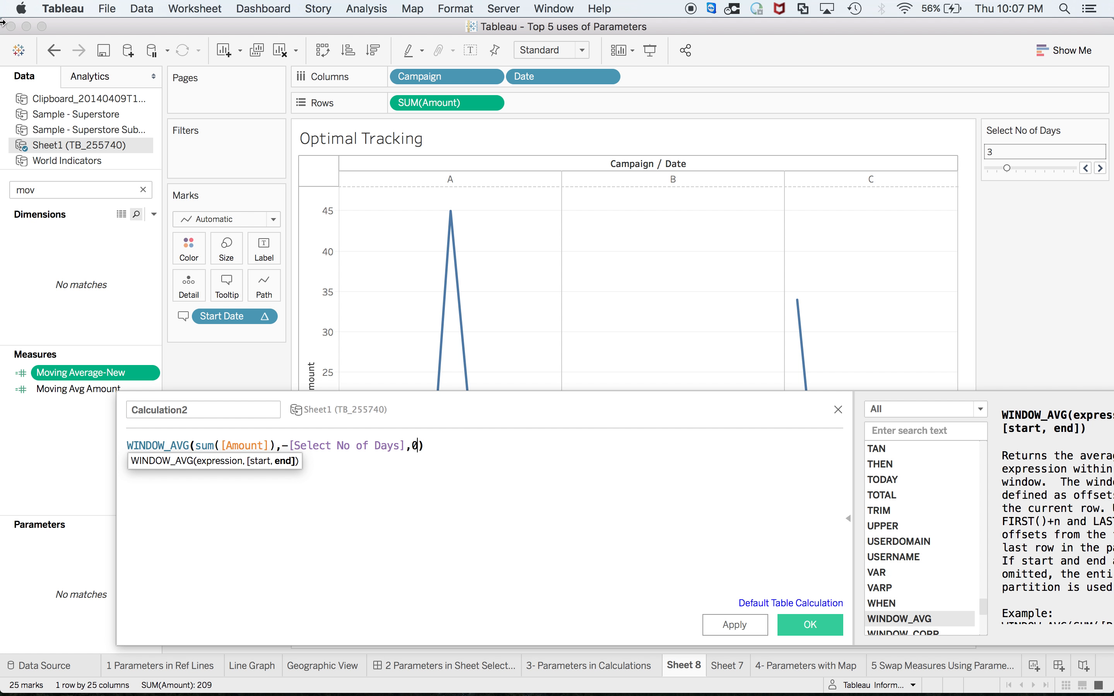
key(Left)
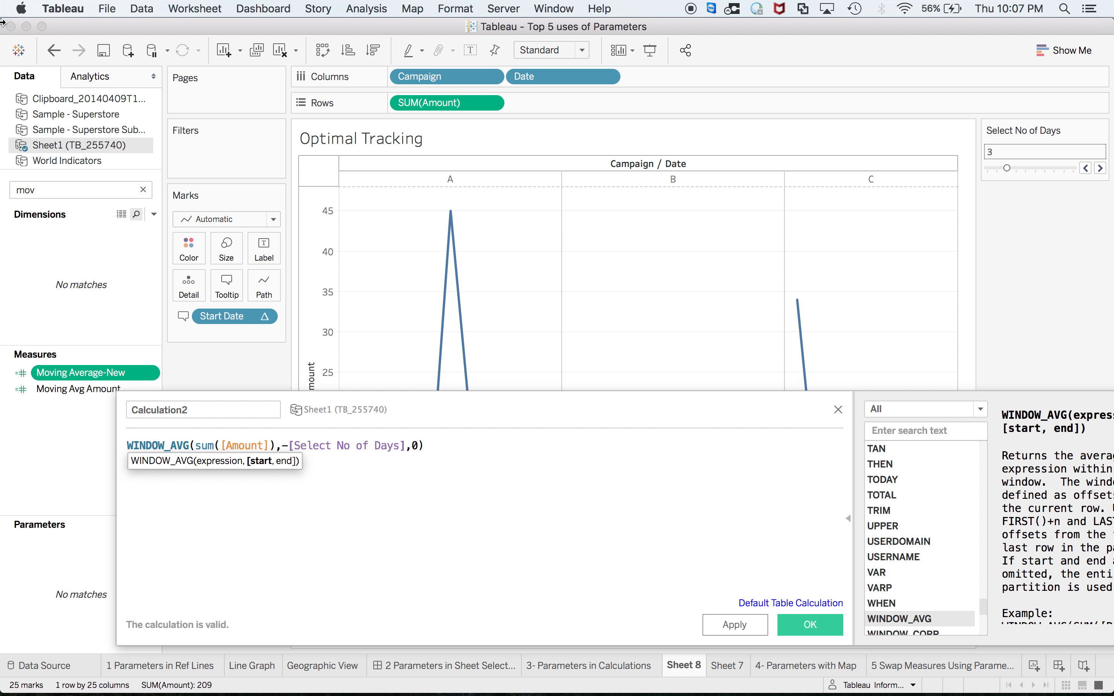
text(+1)
Name the calculated field Window_Avg_Cal and save it
click(206, 404)
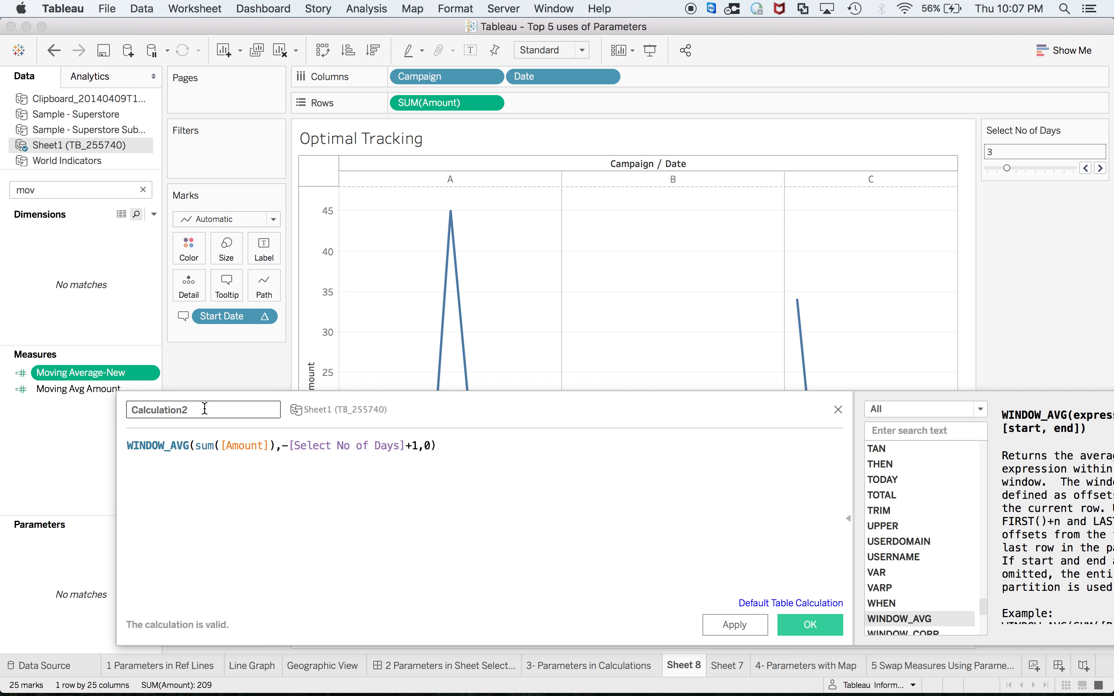
drag(203, 406, 136, 404)
key(BackSpace)
key(BackSpace)
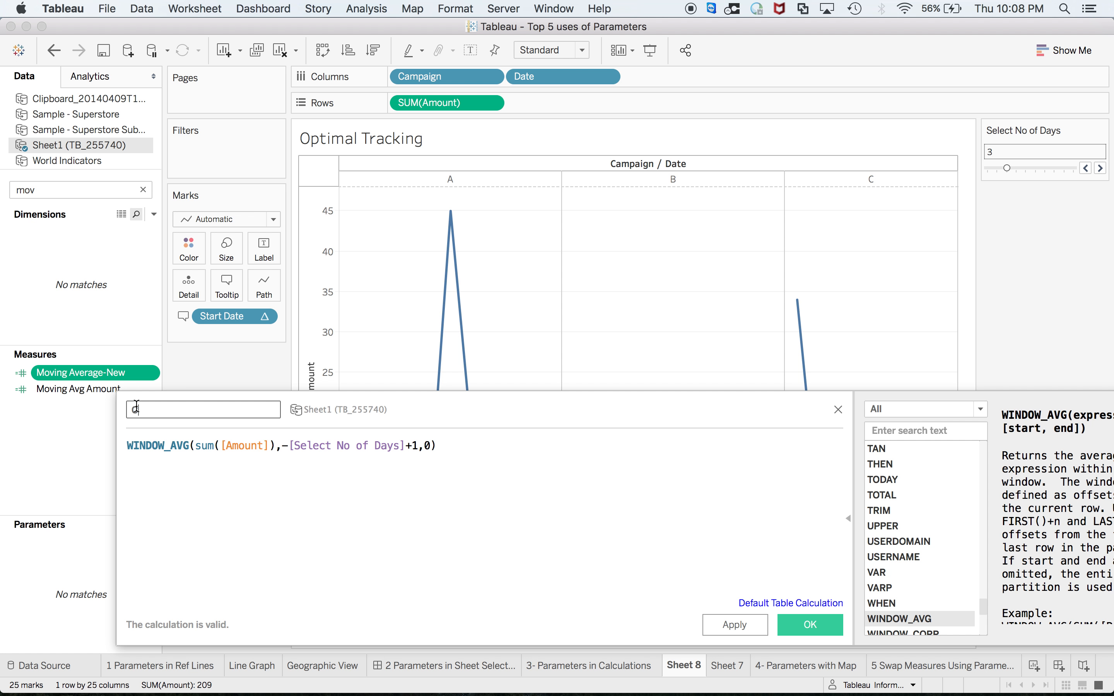
text(Window_Avg_Cal)
click(820, 628)
Find Window_Avg_Cal by searching for "win", add it to Rows after SUM(Amount), and set its mark type to Bar
text(win)
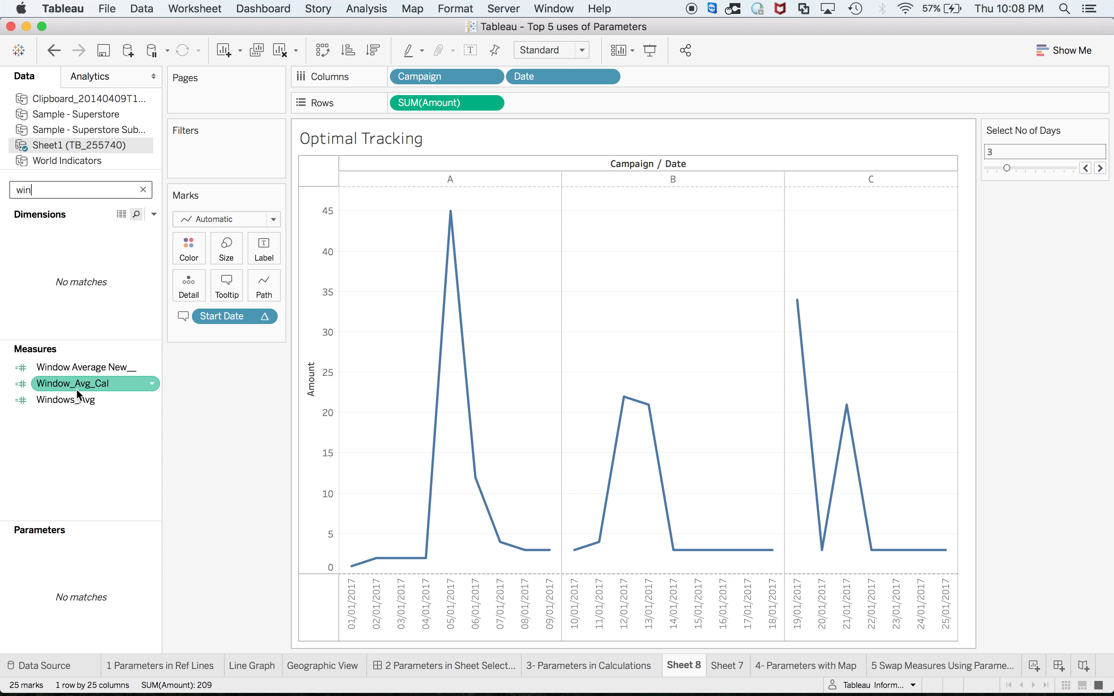
drag(80, 385, 586, 109)
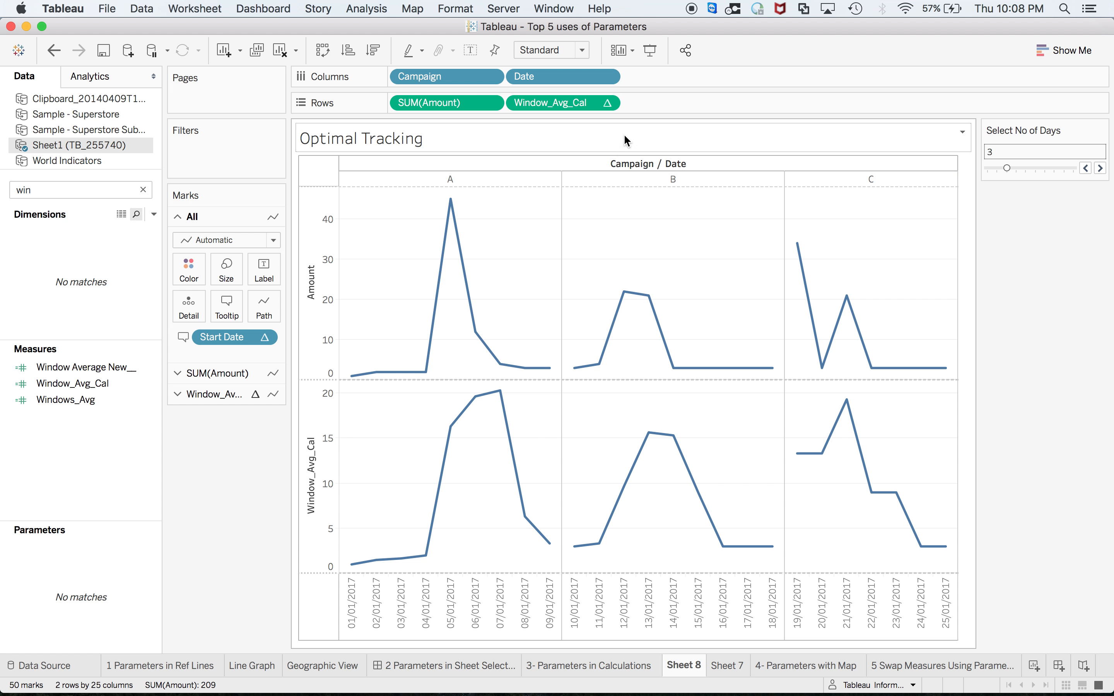
click(608, 102)
mouse_move(604, 312)
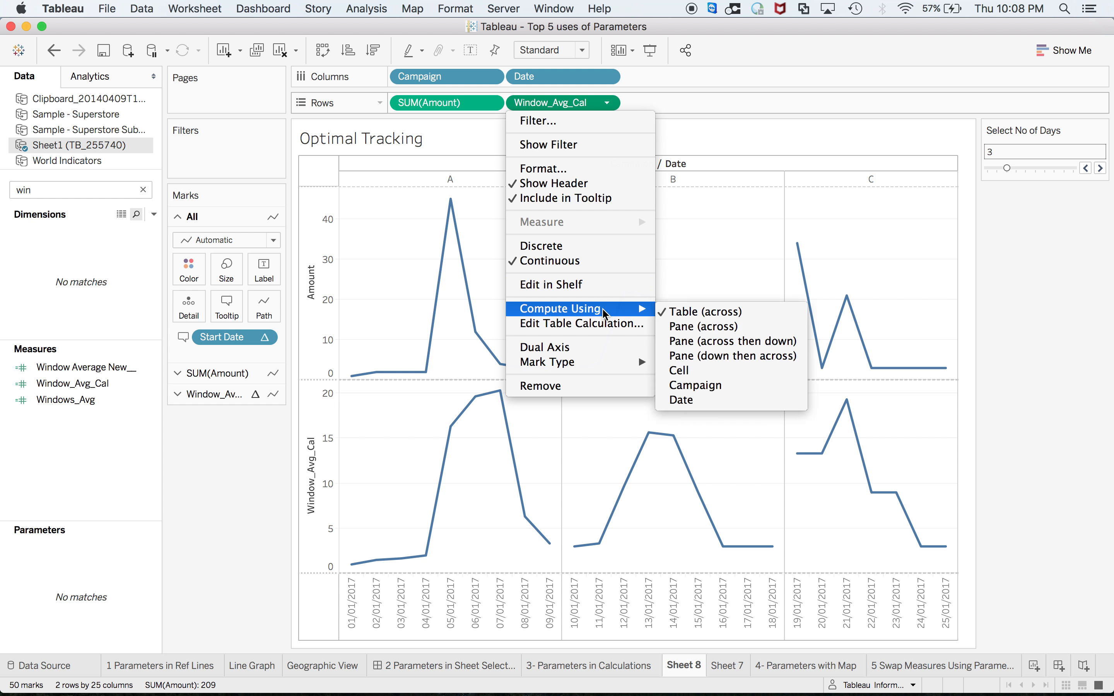
mouse_move(598, 363)
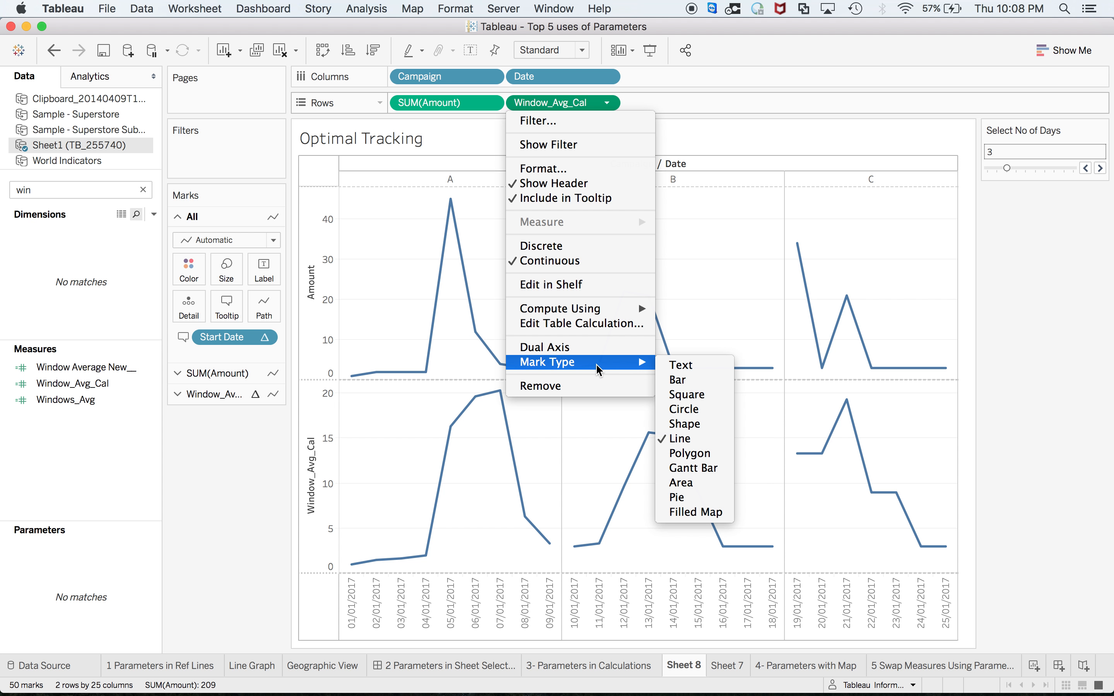
click(682, 380)
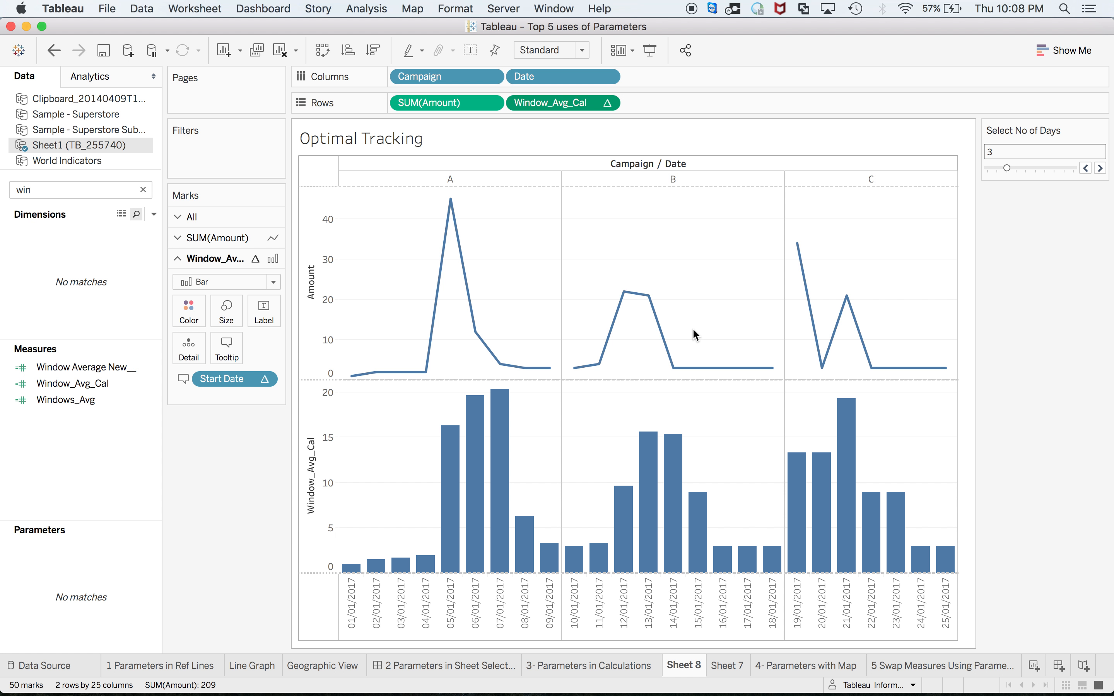
Compare the Campaign A Window_Avg_Cal bars with Select No of Days at 2 and back at 3
mouse_move(497, 412)
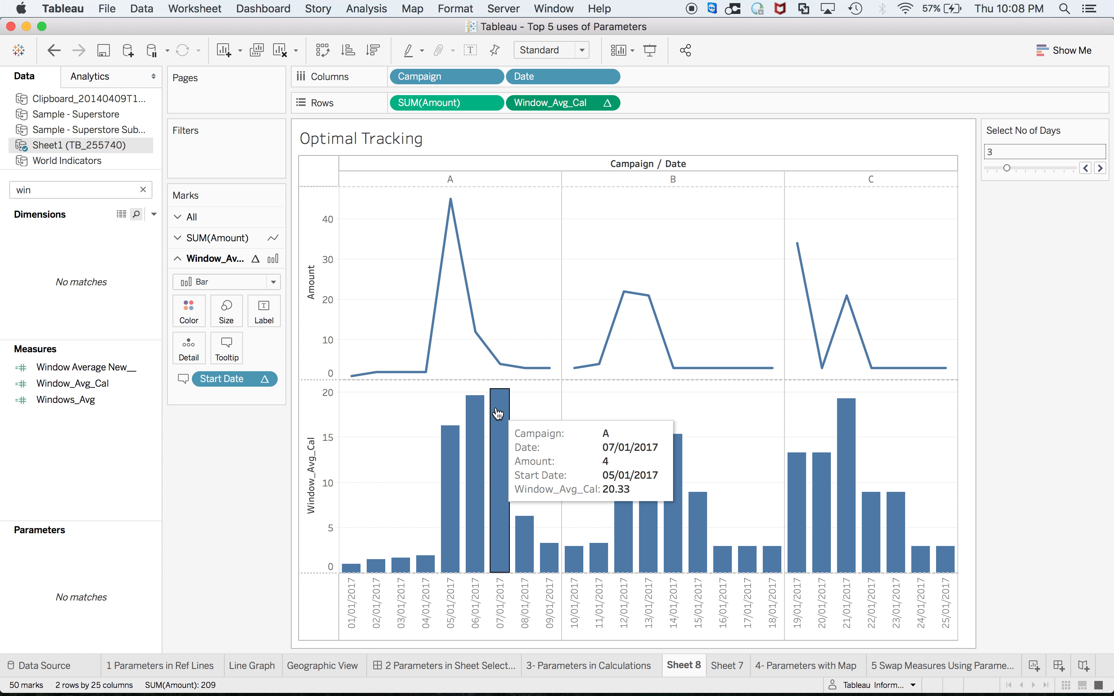
click(1086, 169)
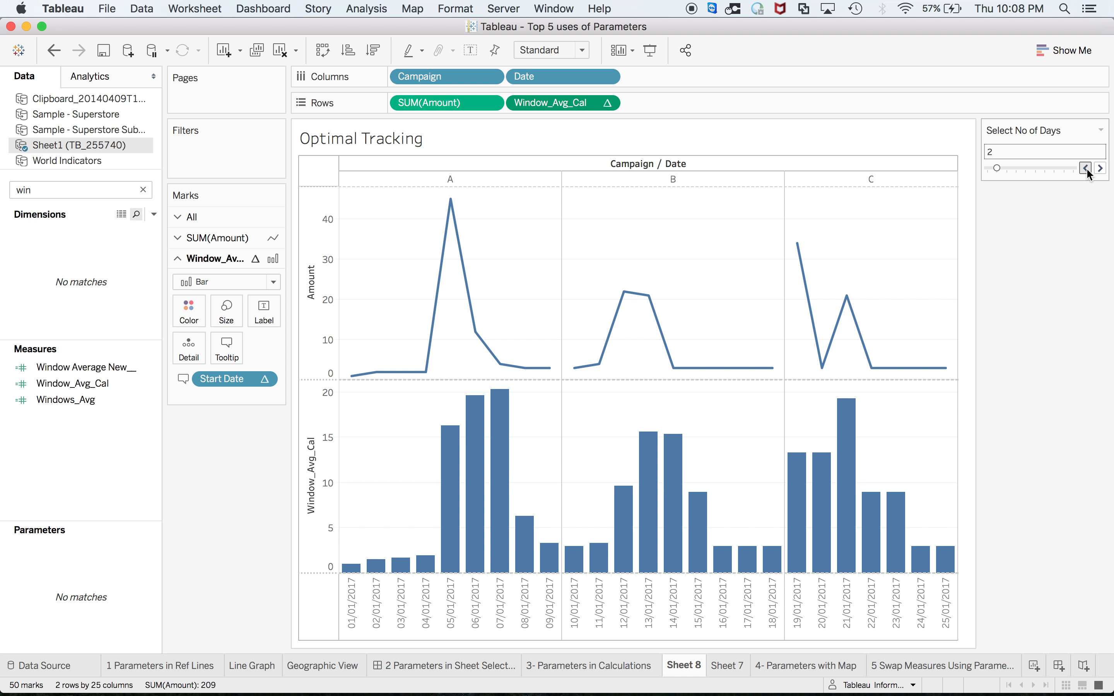
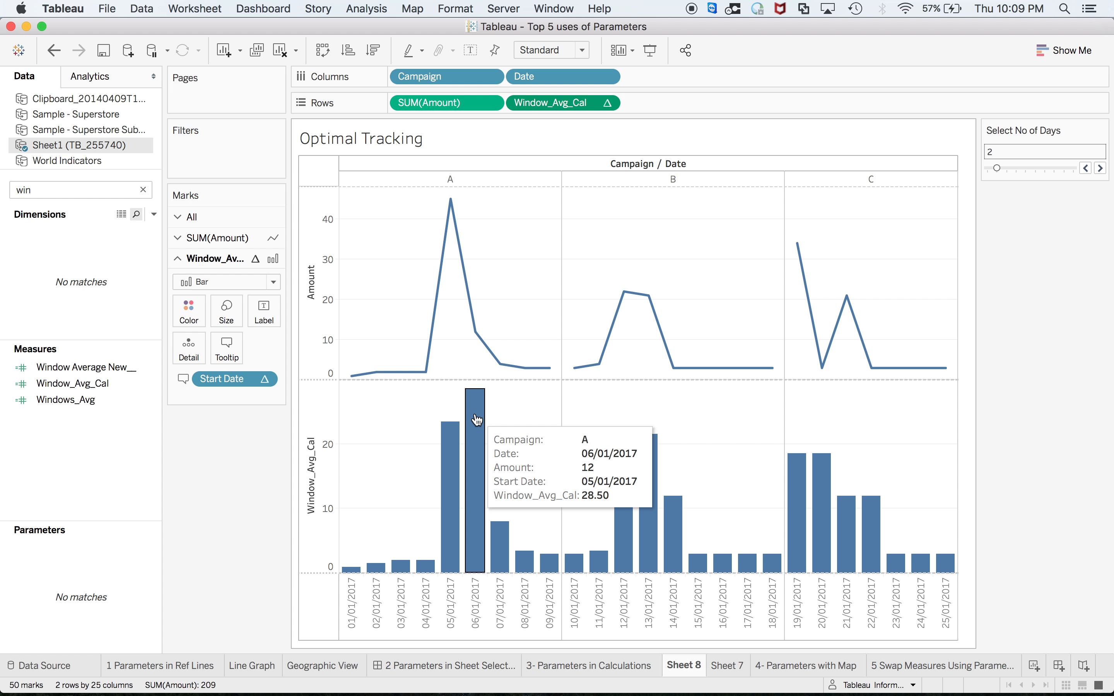
click(1100, 168)
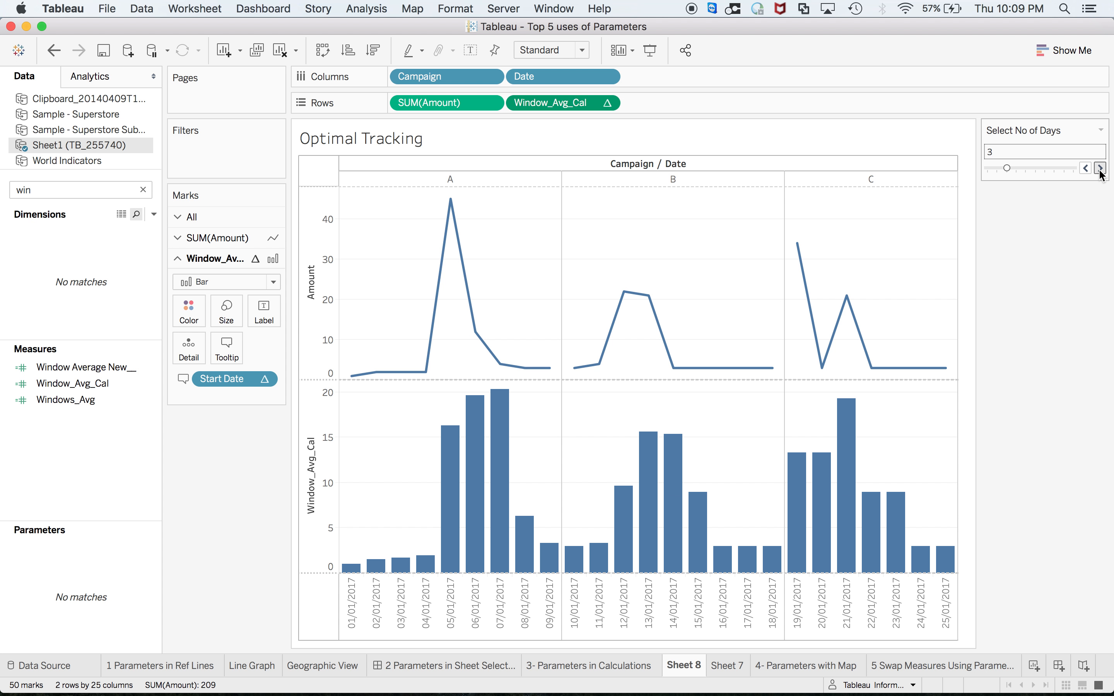
mouse_move(503, 411)
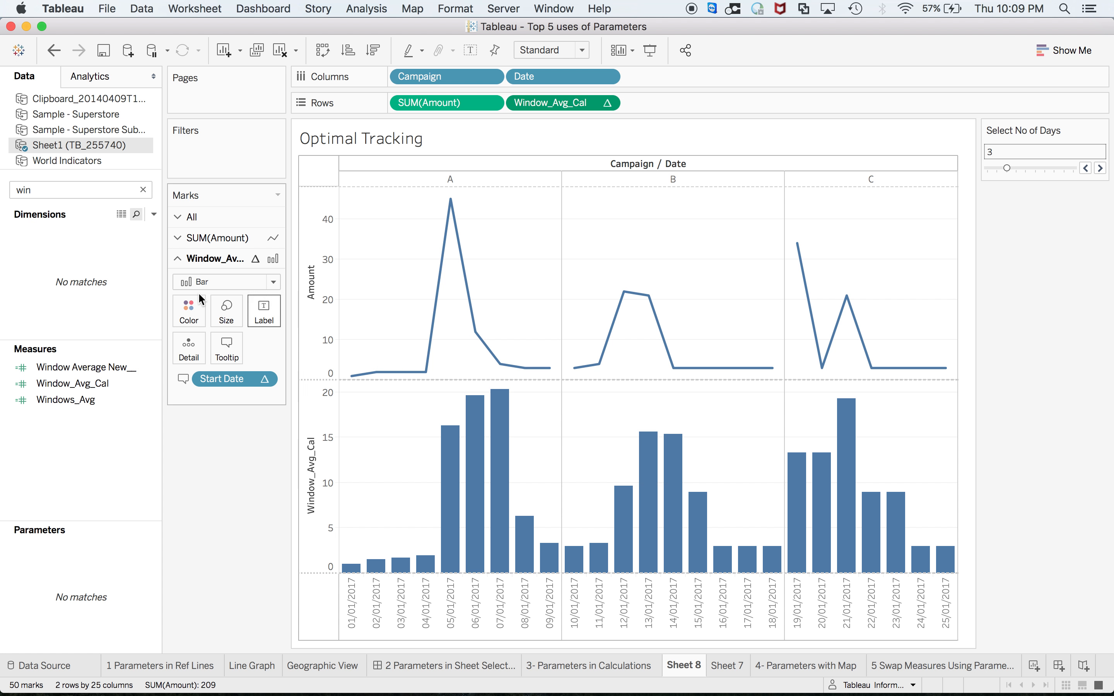
Find Start Date by searching the fields for "star", review its LOOKUP formula, and close the calculation
key(BackSpace)
key(BackSpace)
key(BackSpace)
text(star)
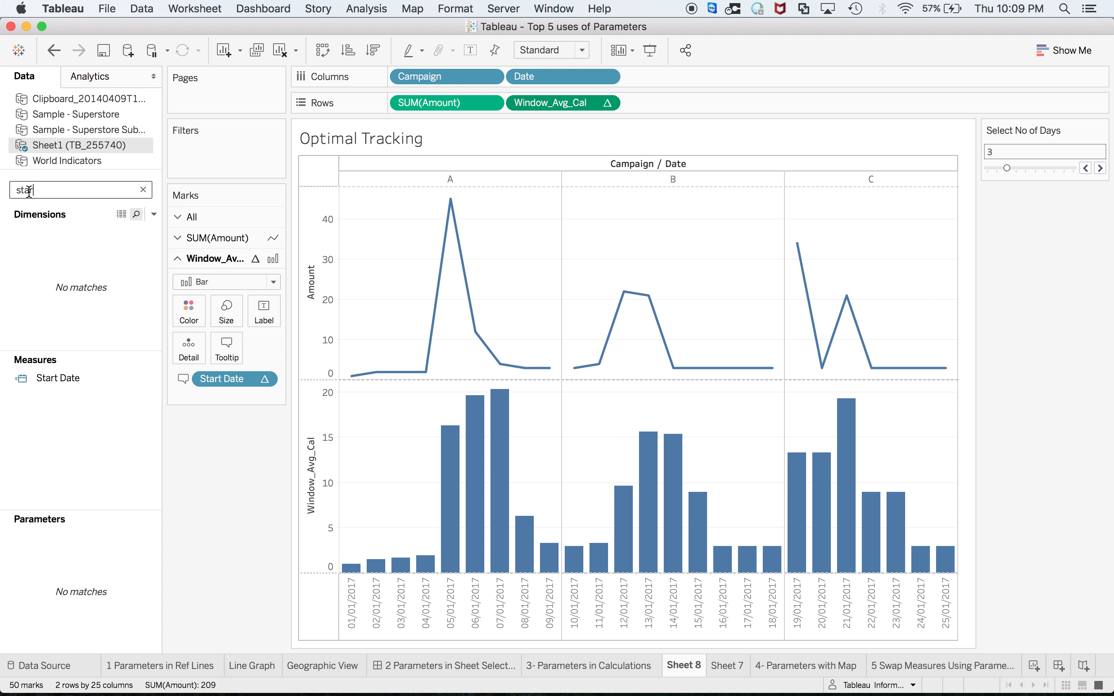
right_click(69, 378)
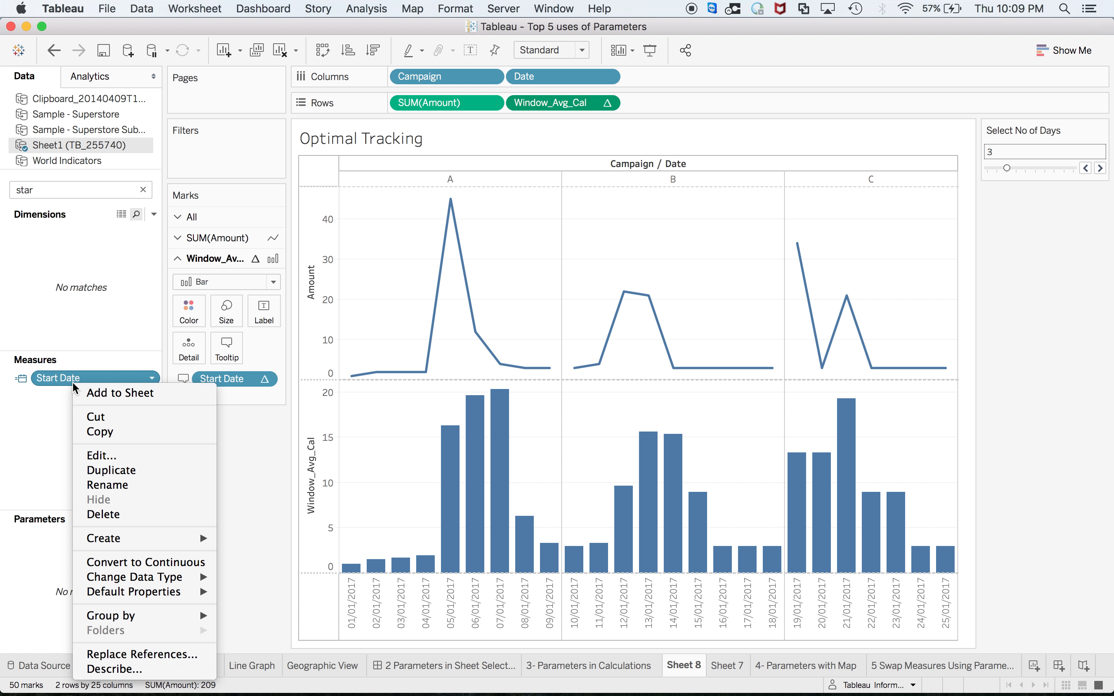
click(102, 456)
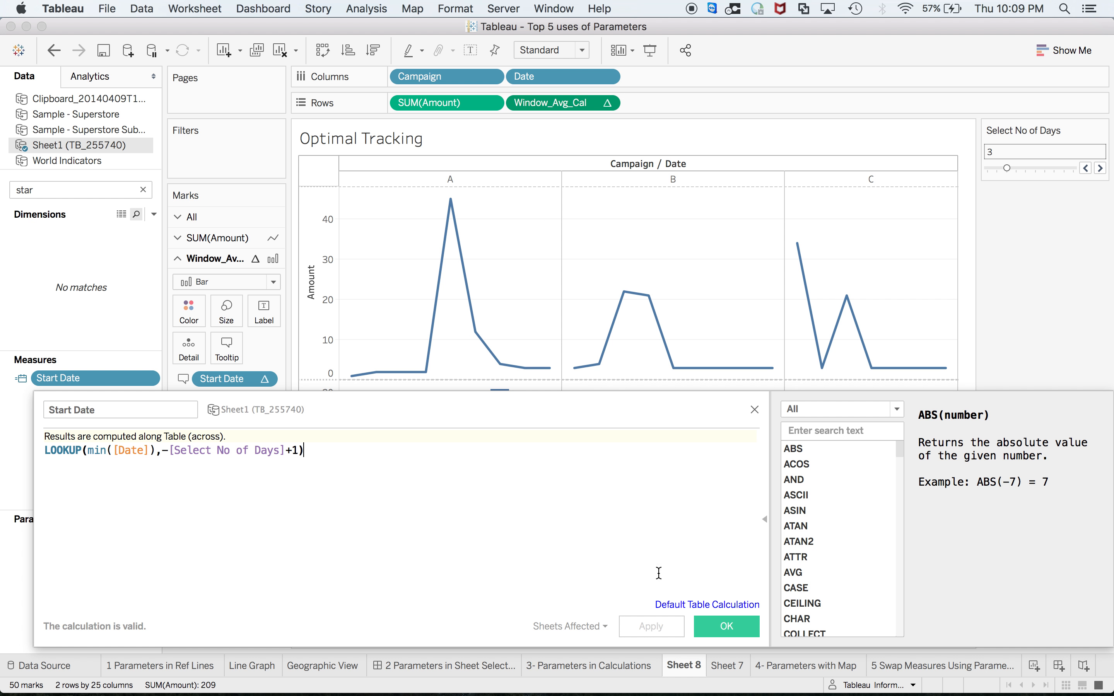
click(727, 627)
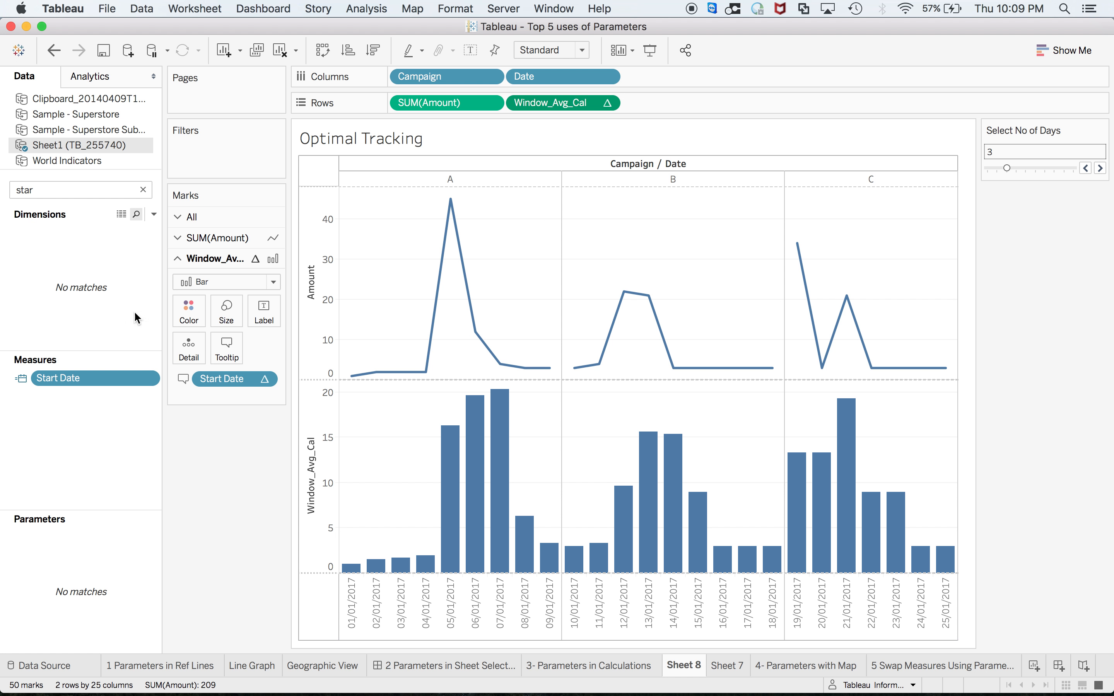
Find Window_Avg_Cal by searching the fields for "wind", review its WINDOW_AVG formula, and close the calculation
double_click(25, 188)
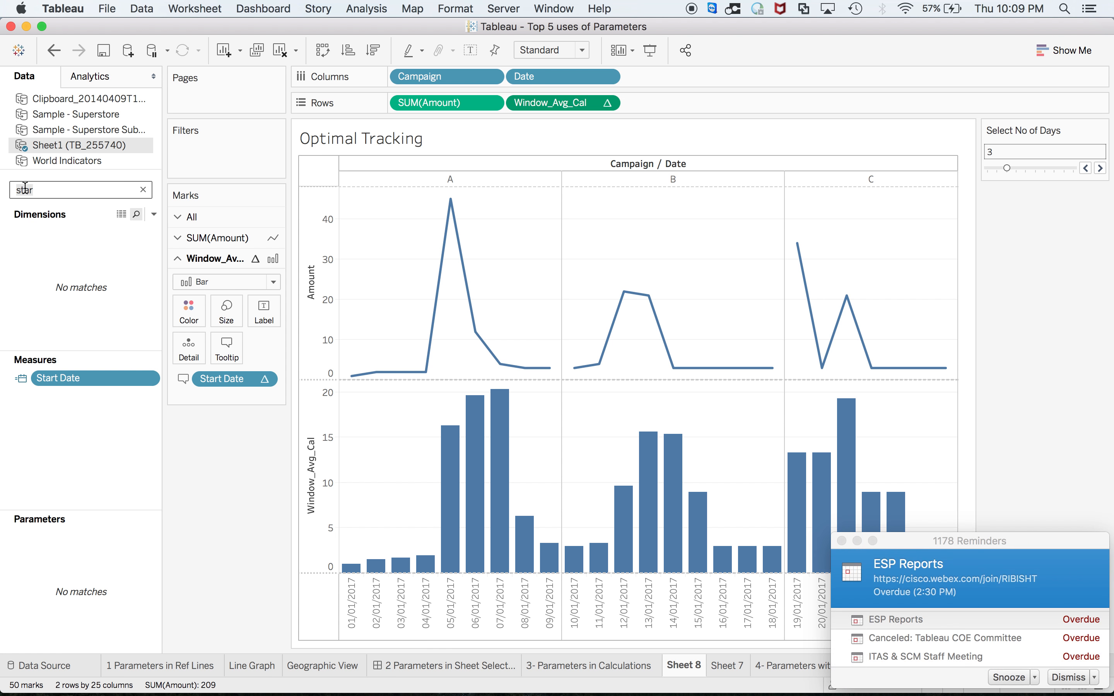
key(BackSpace)
text(wind)
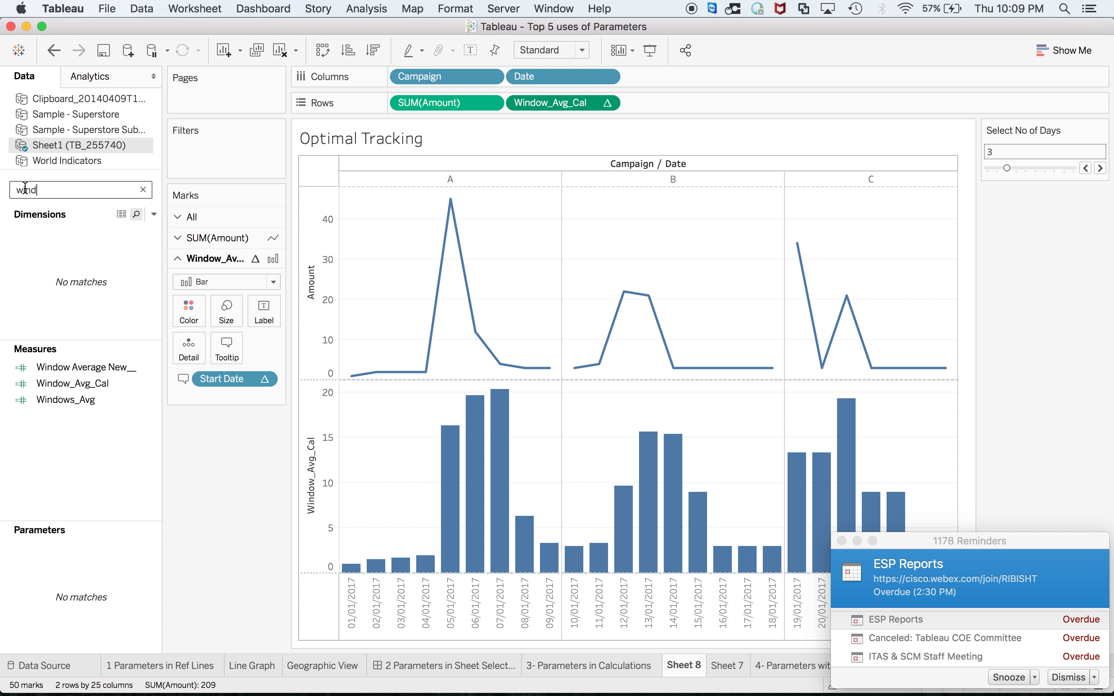
right_click(116, 369)
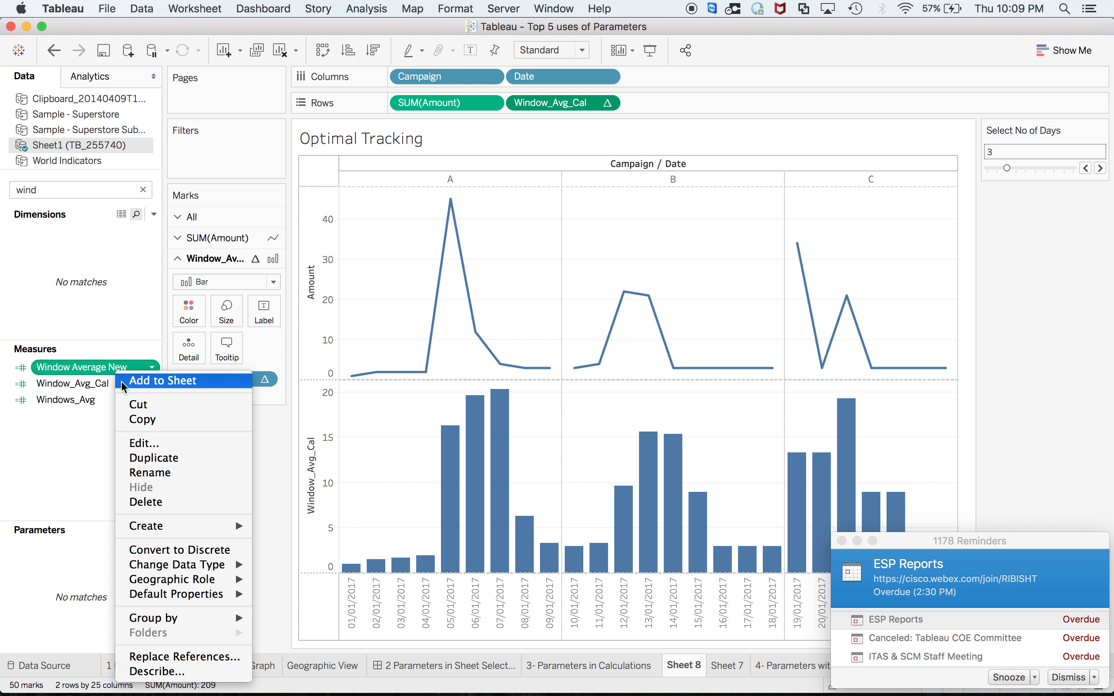
click(100, 392)
right_click(100, 385)
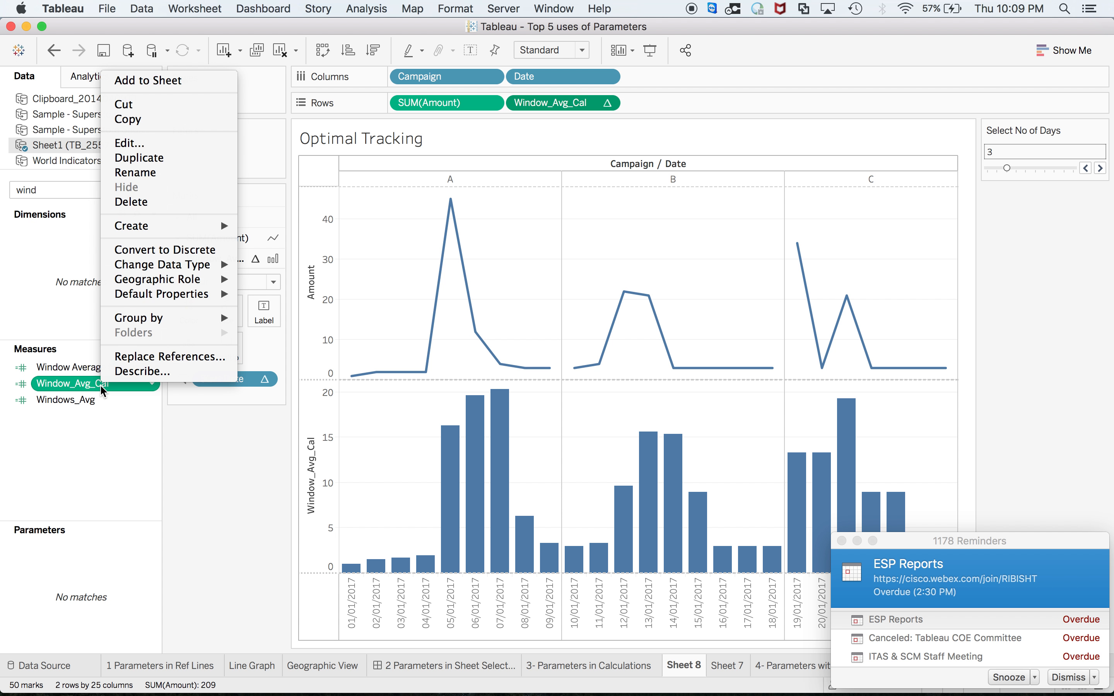
click(150, 143)
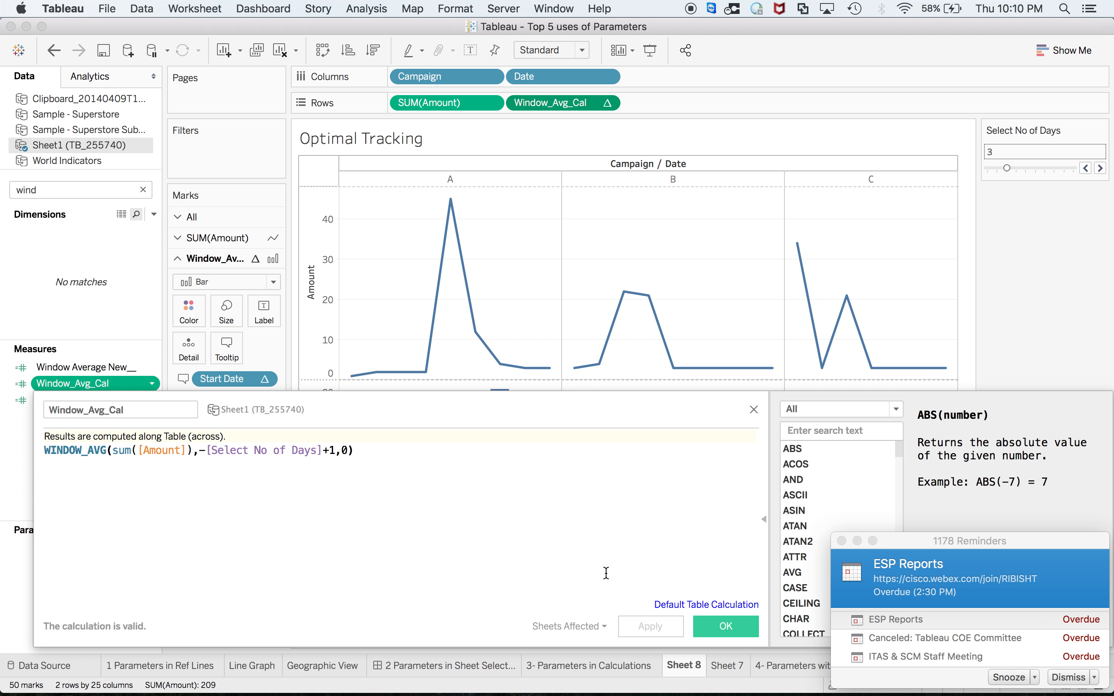
click(713, 629)
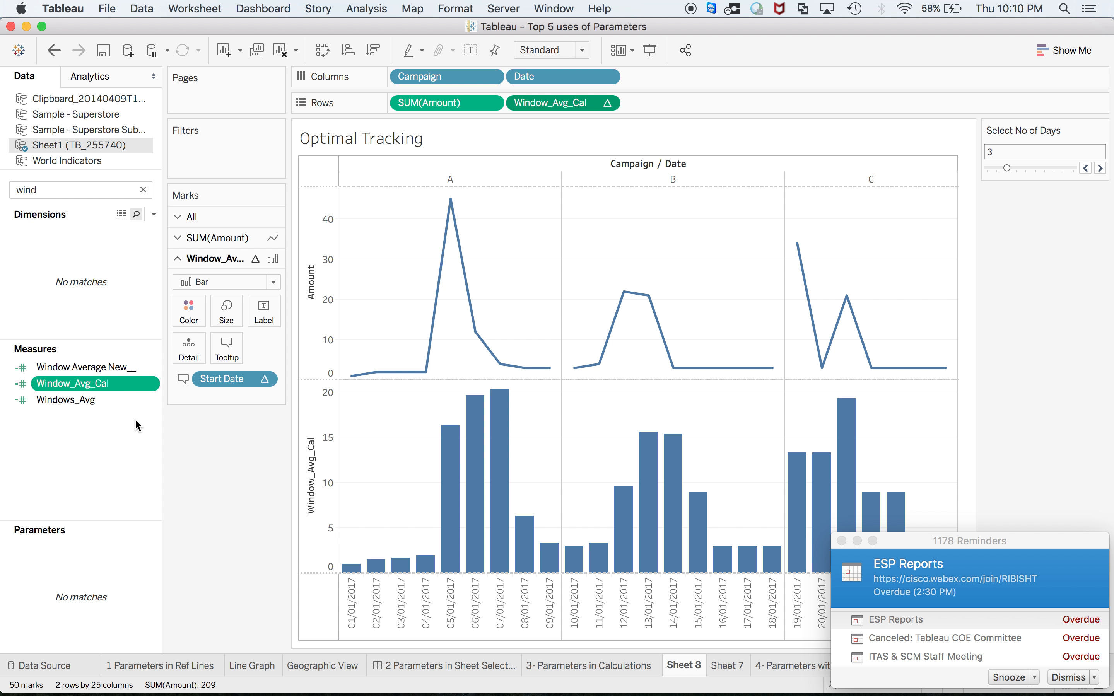
Search the fields for "start" and review the Start Date formula once more, then close it
click(33, 190)
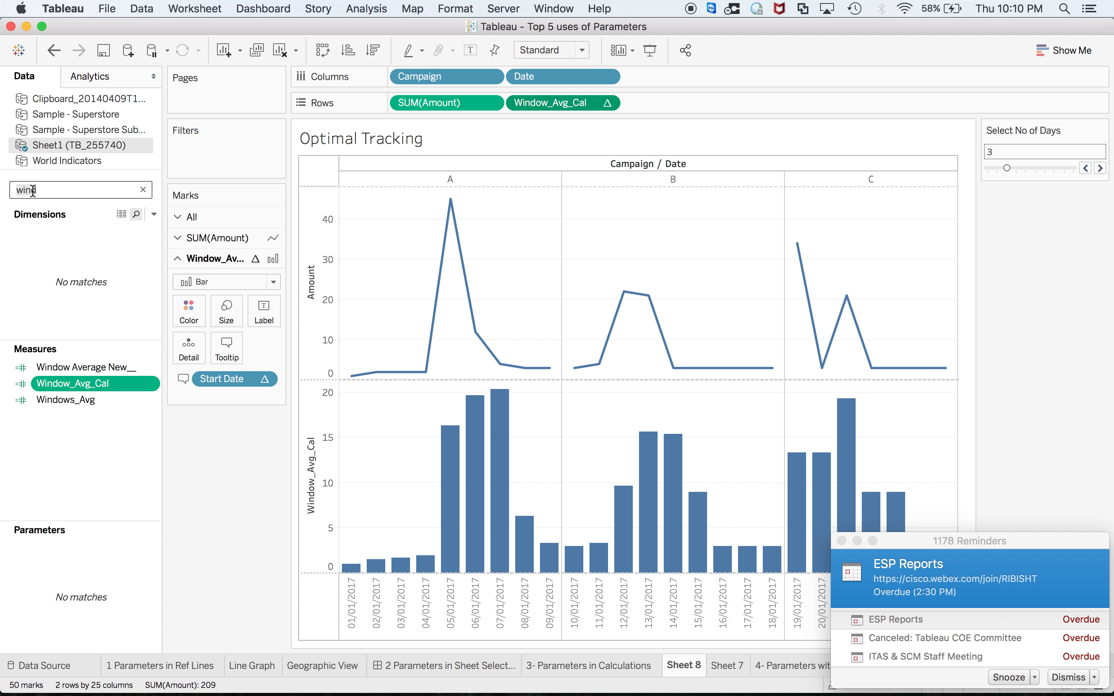
text(start)
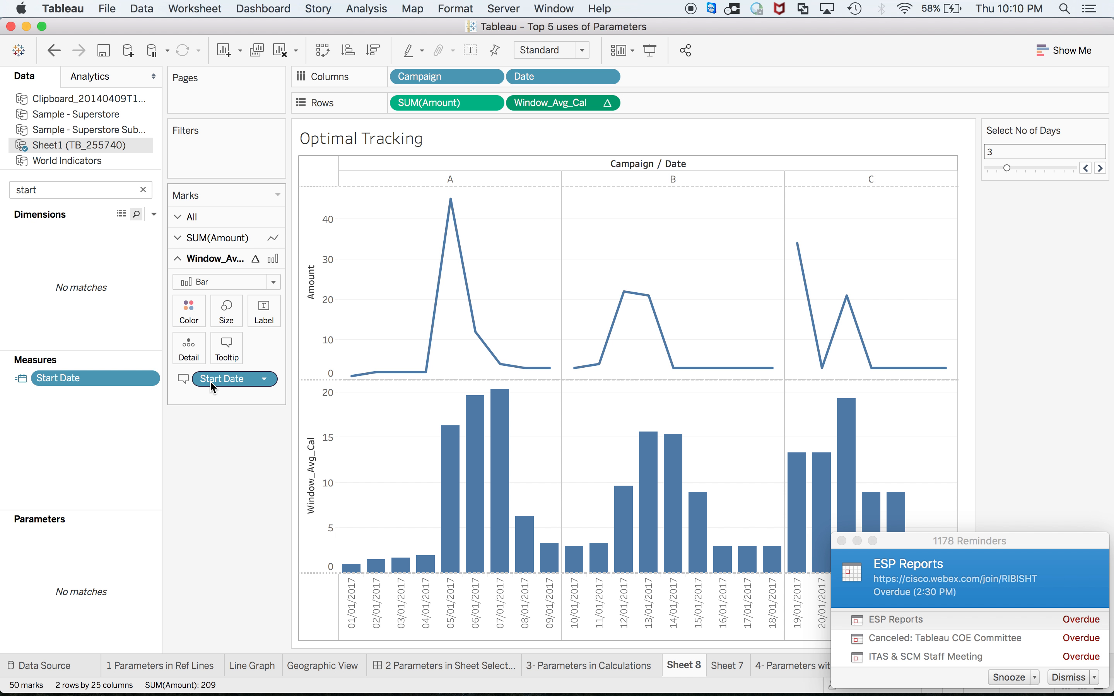
right_click(136, 378)
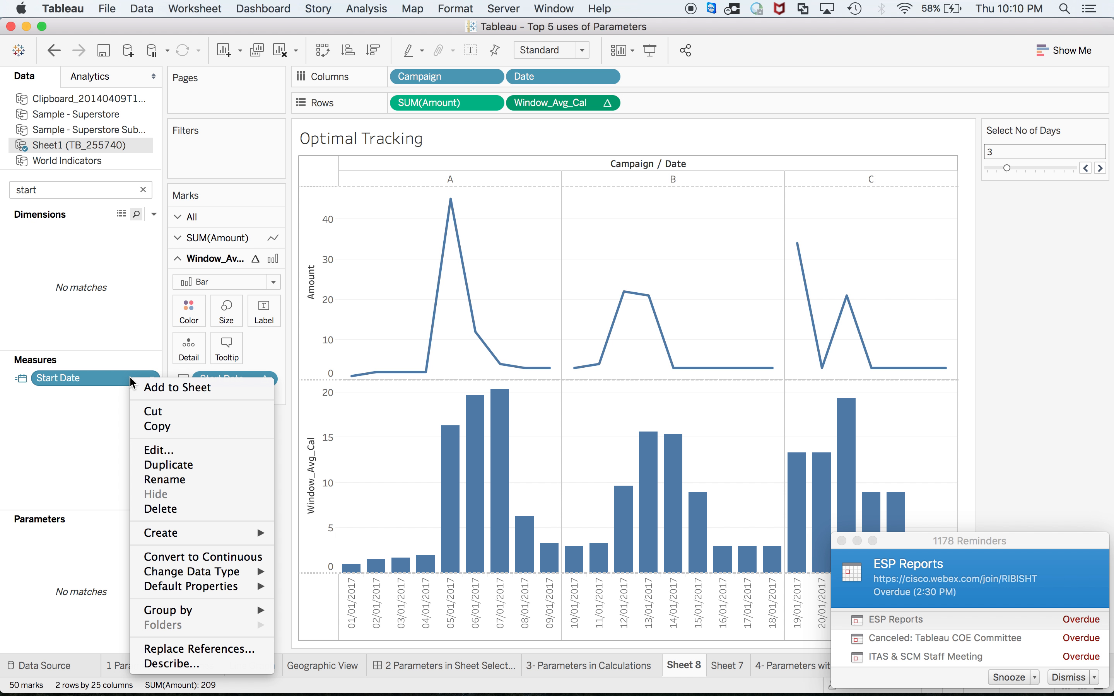
click(161, 451)
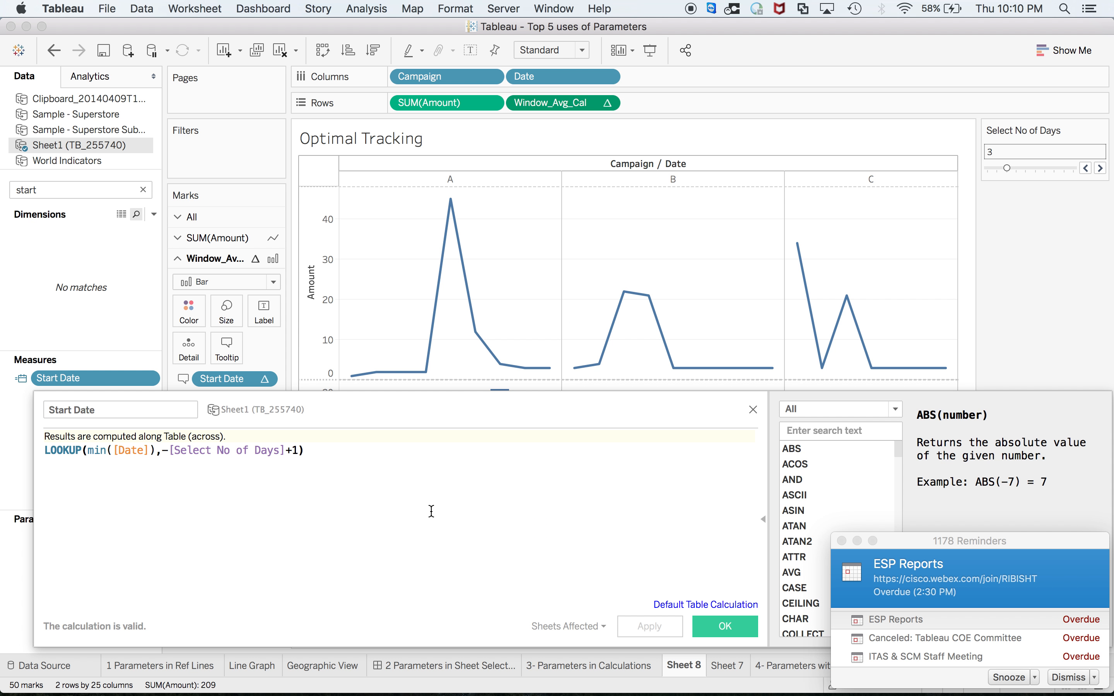
click(720, 626)
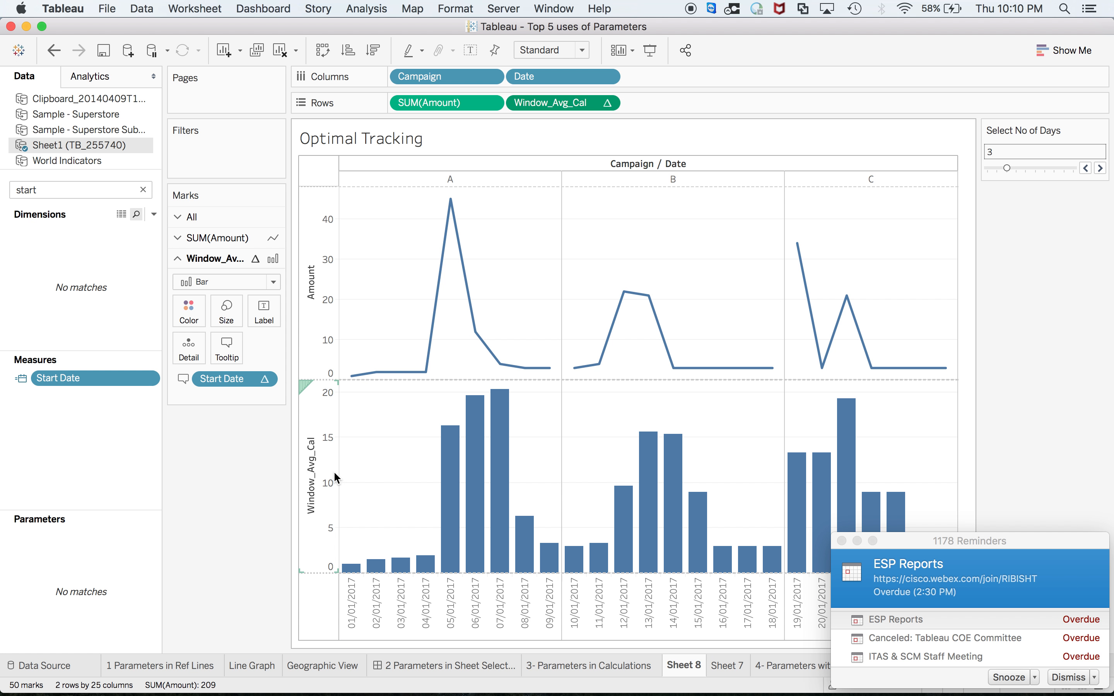
Label the Window_Avg_Cal bars with Start Date and set Select No of Days to 2
drag(121, 379, 259, 309)
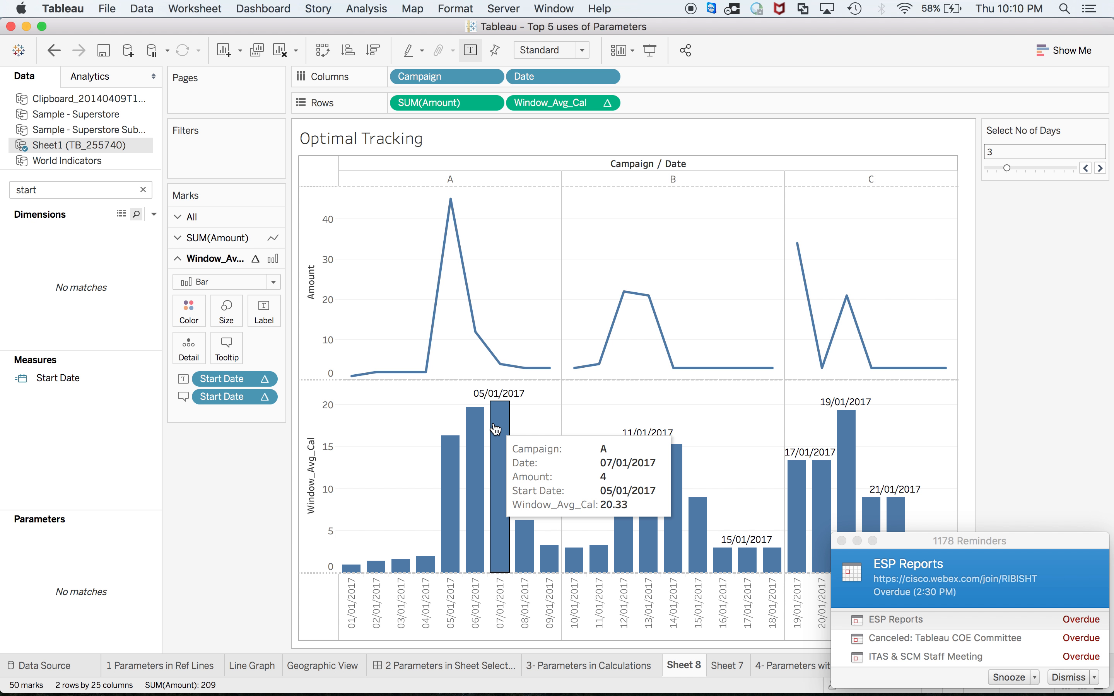
click(1085, 169)
mouse_move(477, 431)
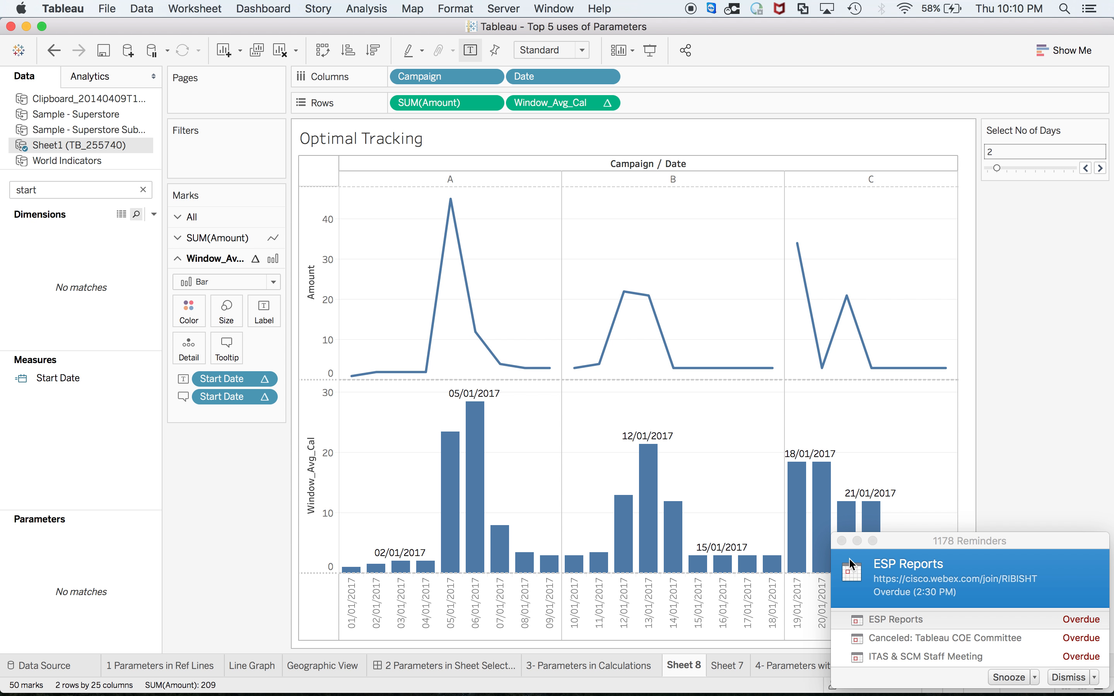
Close the Reminders window and open the 4- Parameters with Map worksheet
click(841, 543)
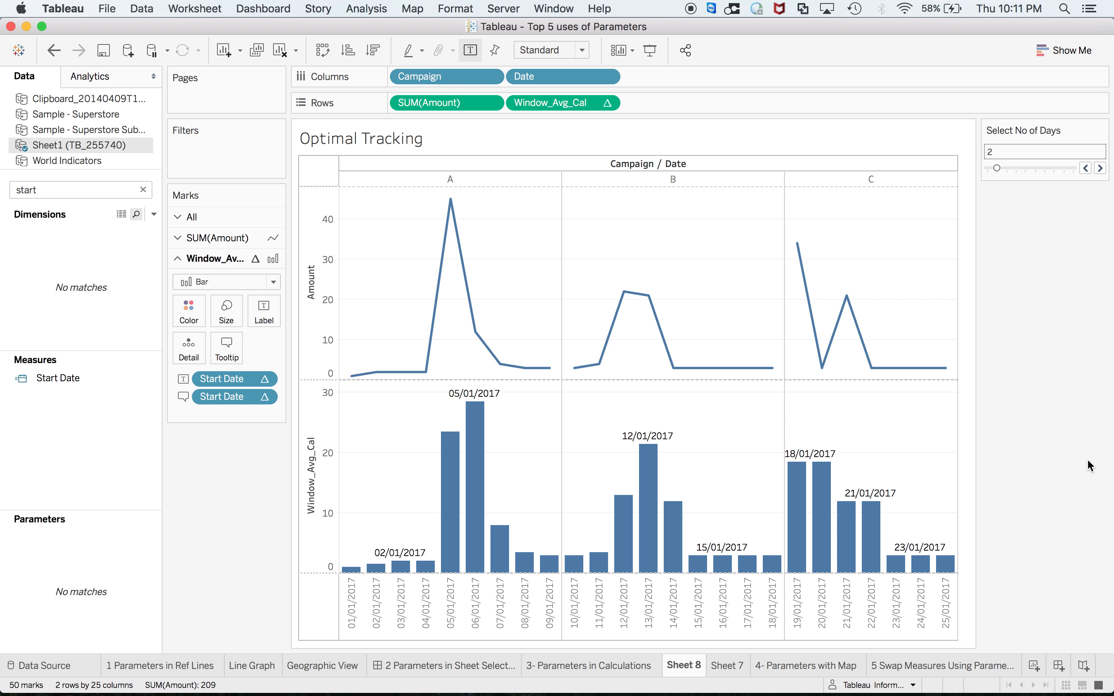
mouse_move(623, 677)
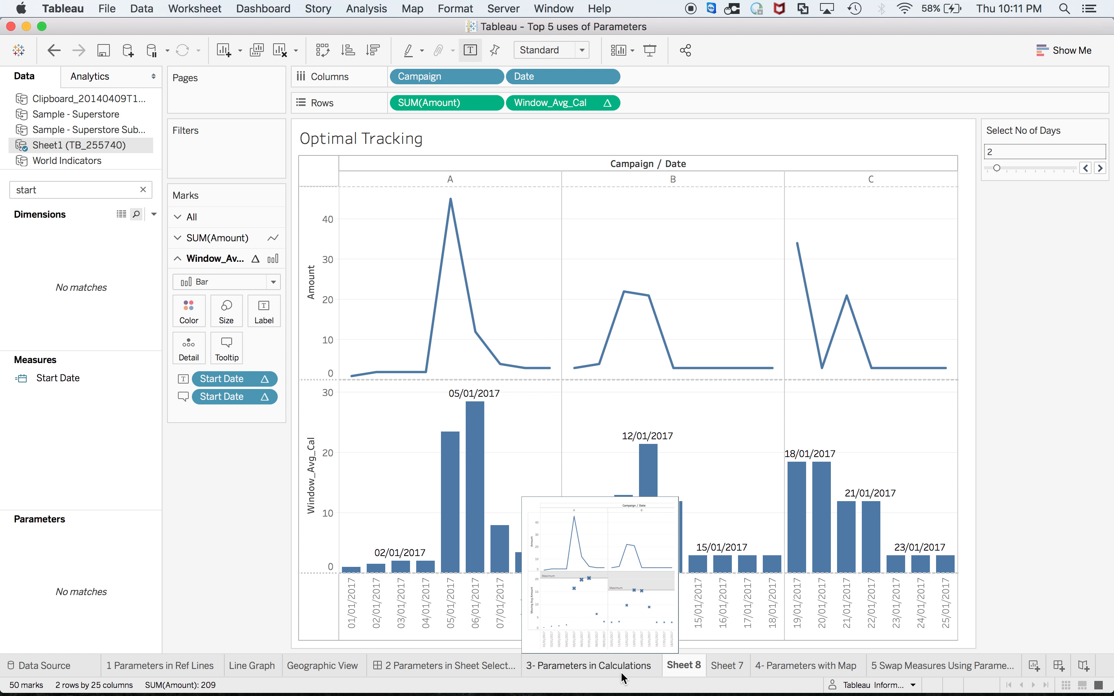
mouse_move(768, 668)
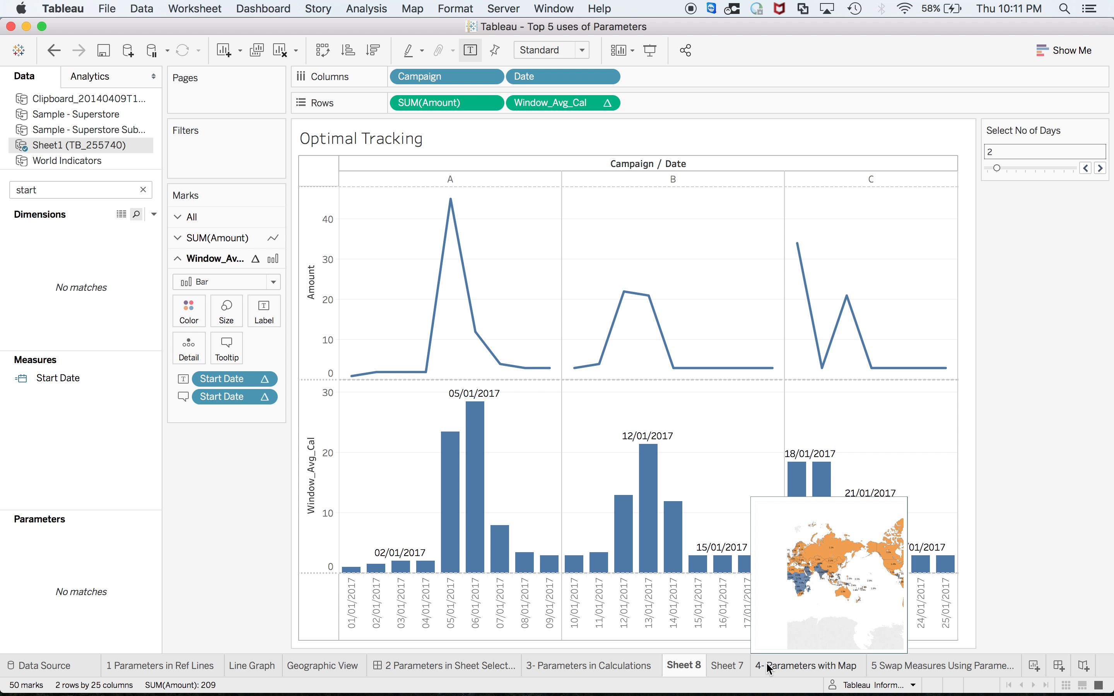
click(765, 665)
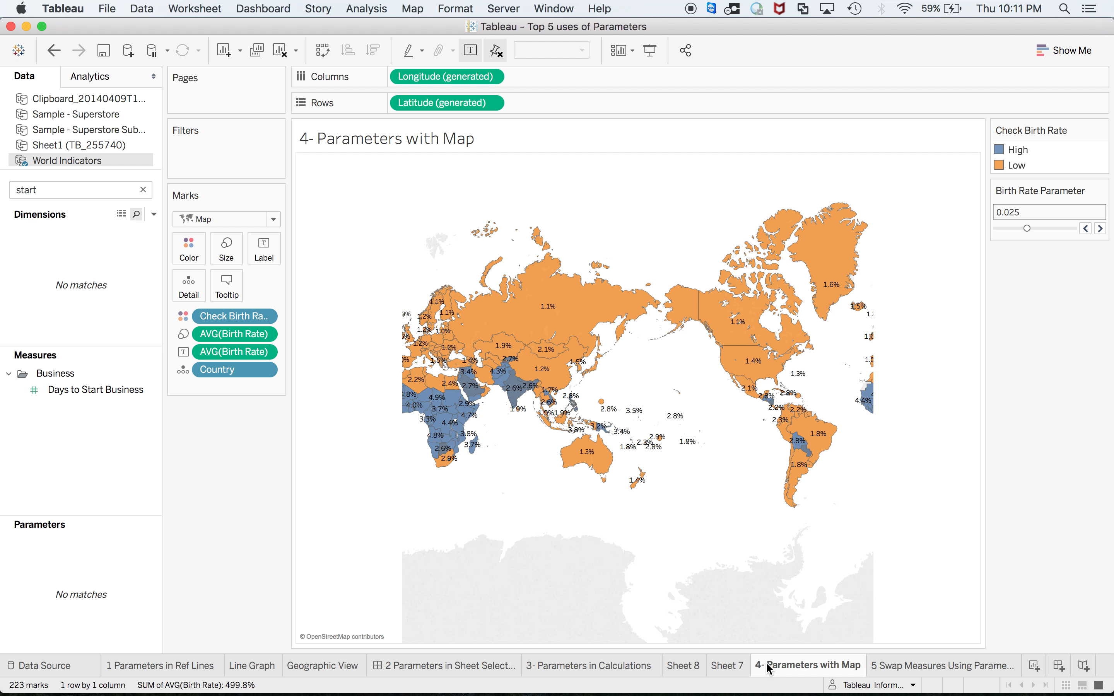
Switch to the Book1 workbook, connect the World Indicators saved data source, and add a new worksheet
key(super+Tab)
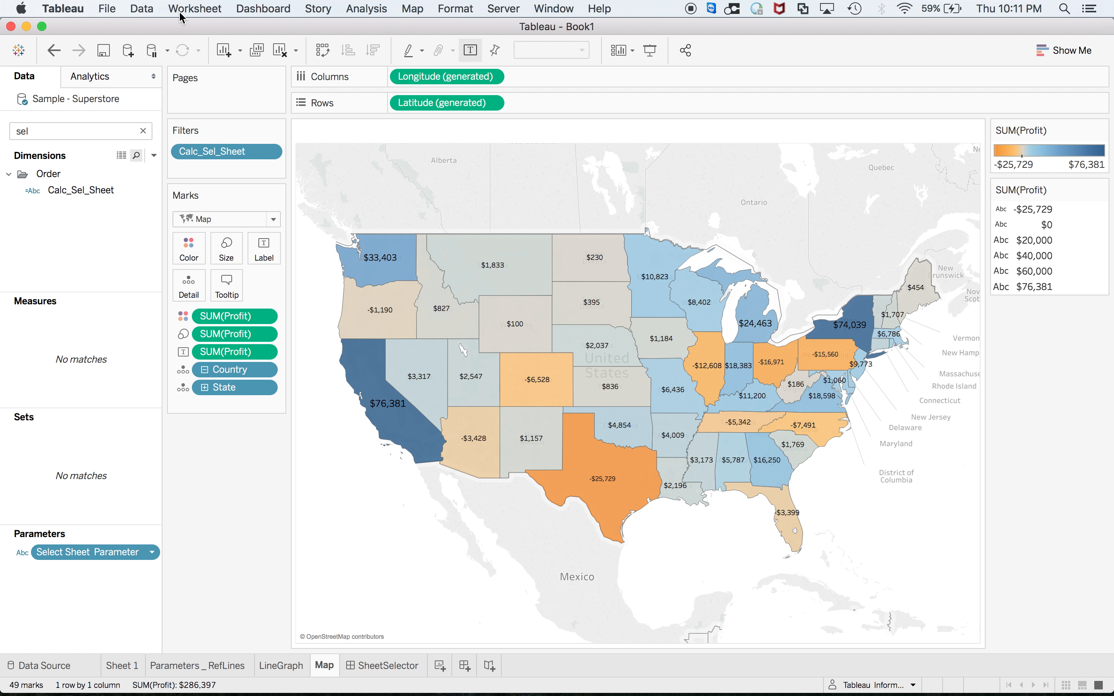
click(196, 9)
click(157, 29)
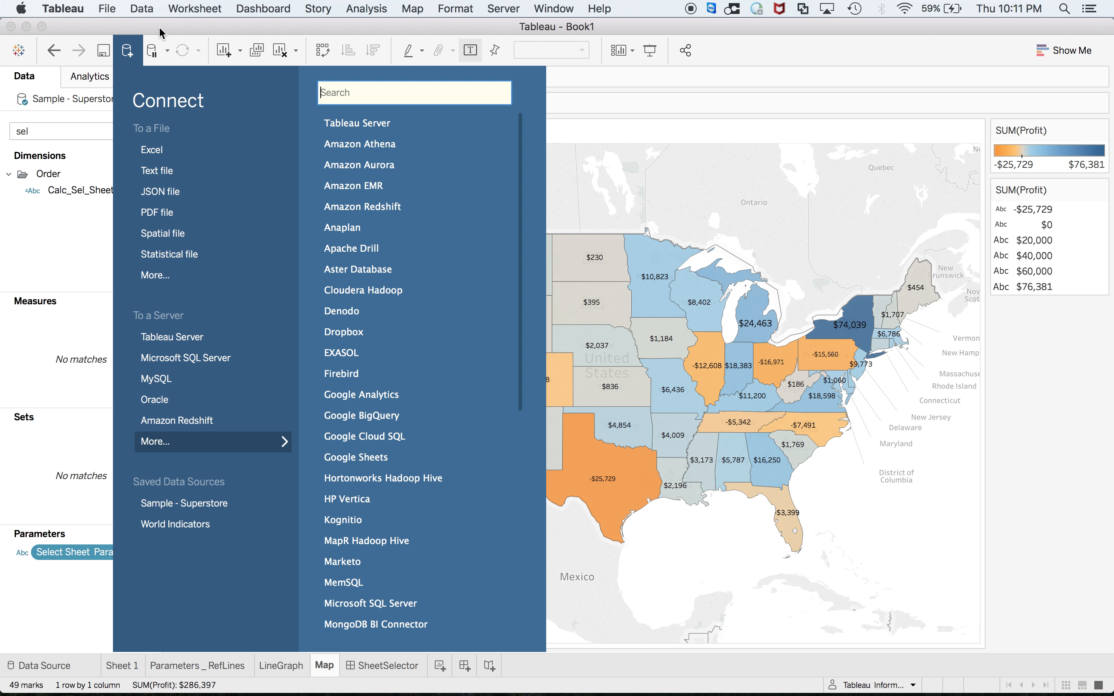
click(175, 525)
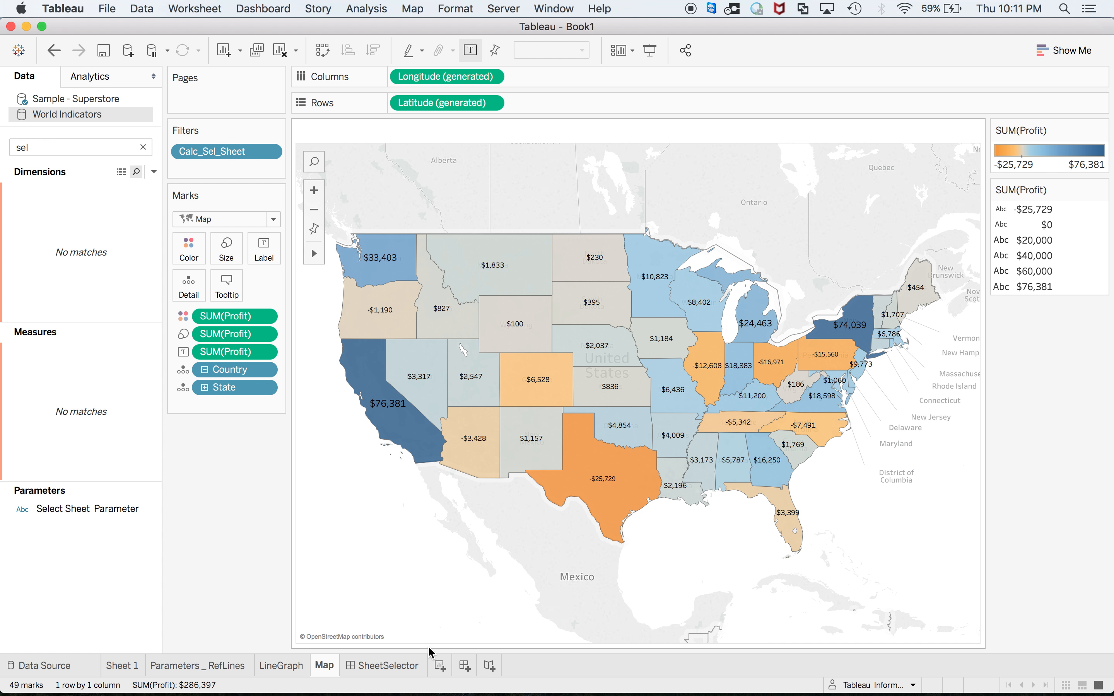
click(441, 667)
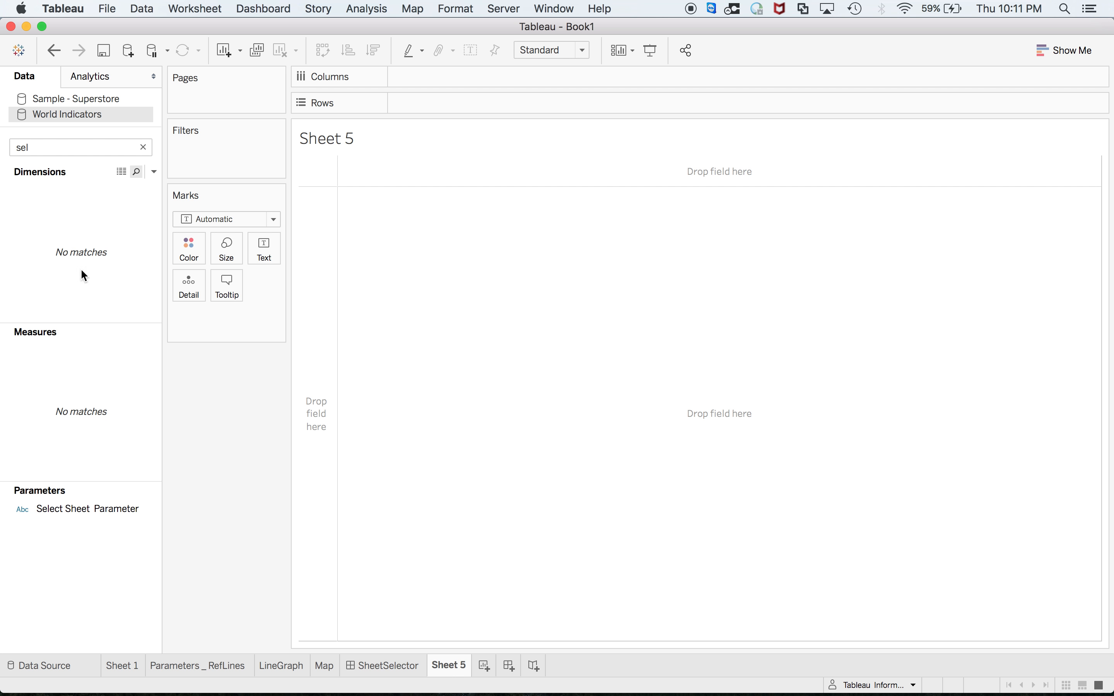
Clear the field search and build a world map from Latitude (generated), Longitude (generated) and Country
double_click(30, 149)
click(31, 149)
drag(29, 146, 2, 145)
key(BackSpace)
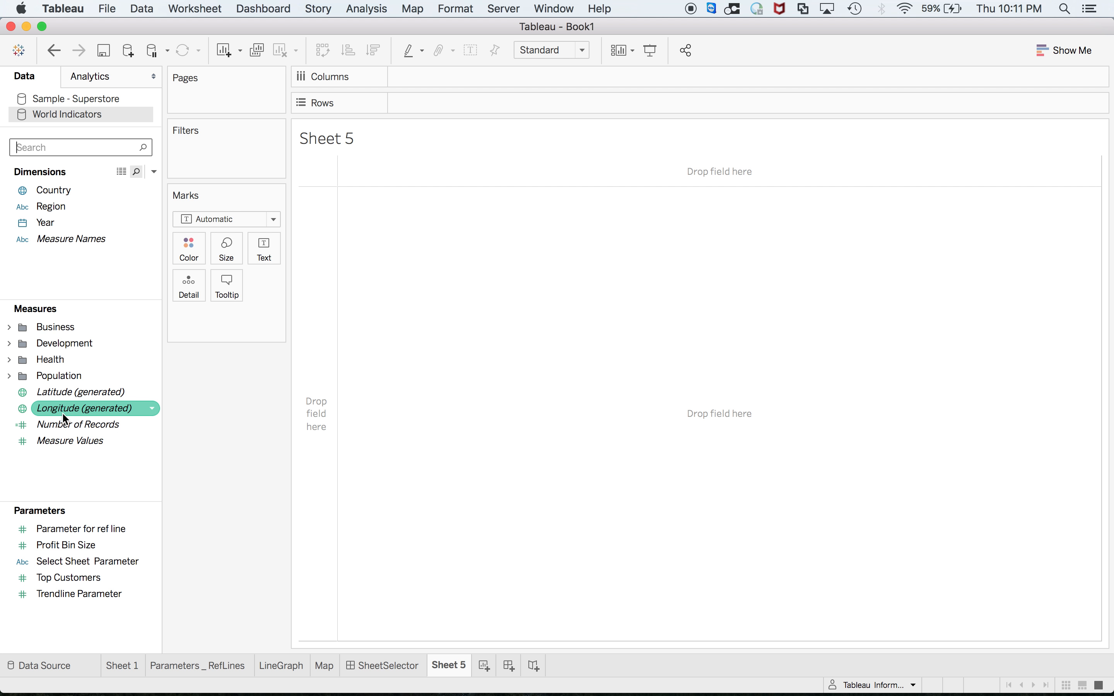
double_click(70, 393)
double_click(73, 410)
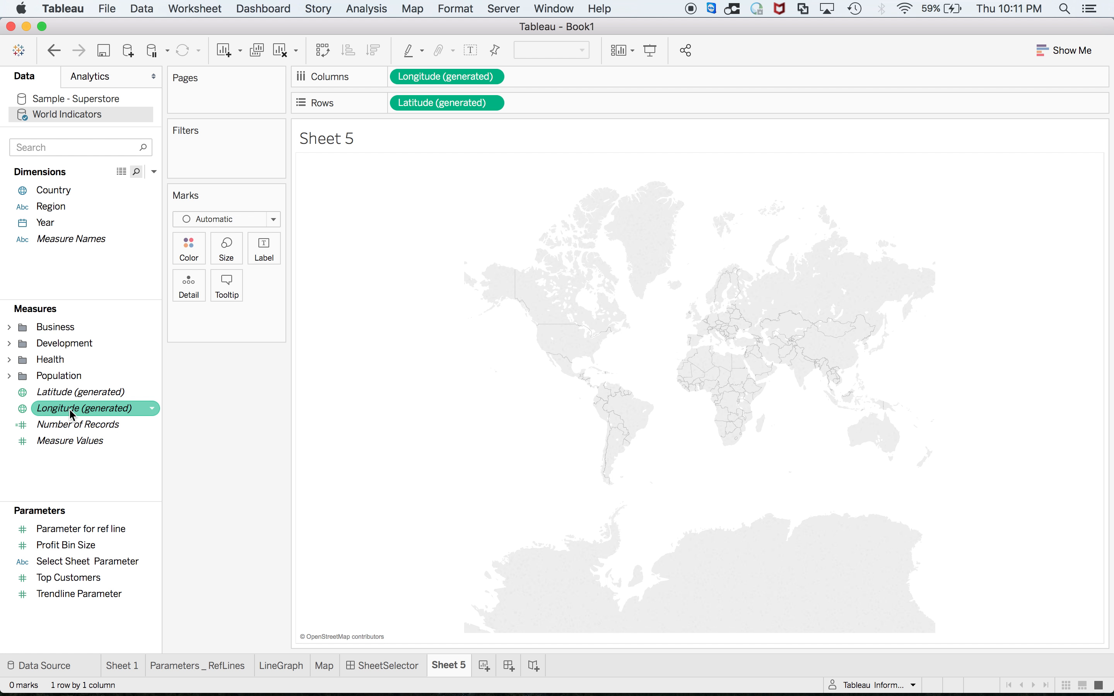
double_click(66, 191)
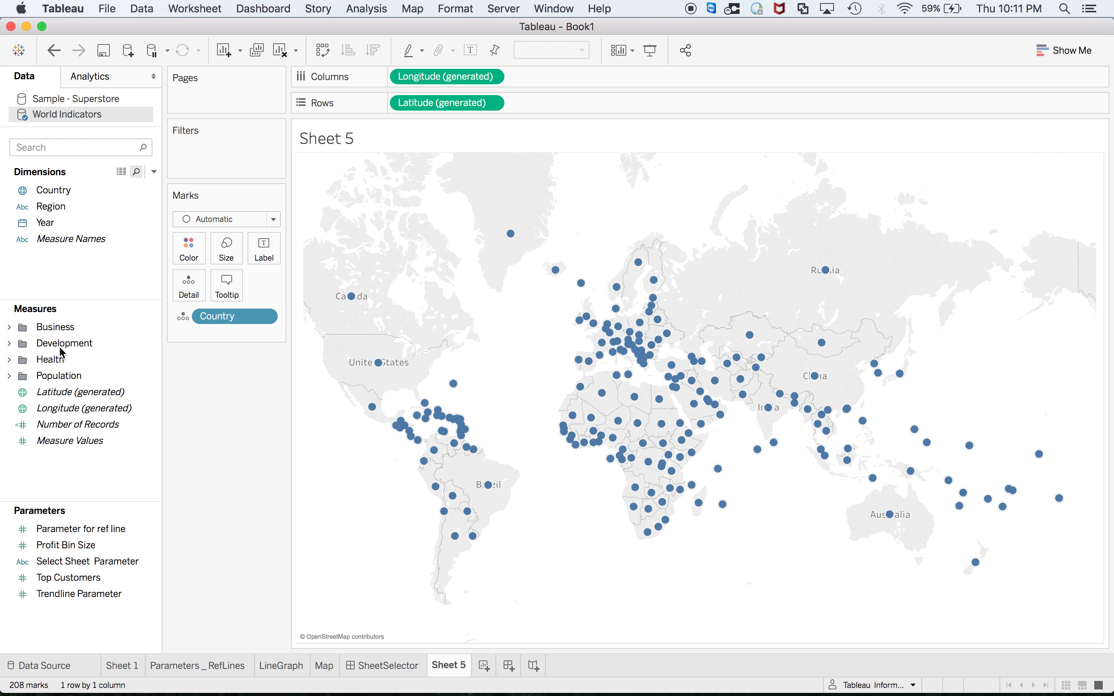
Find Birth Rate by searching for "birth" and use it for both the color and the label of the map's countries
click(92, 147)
text(birth)
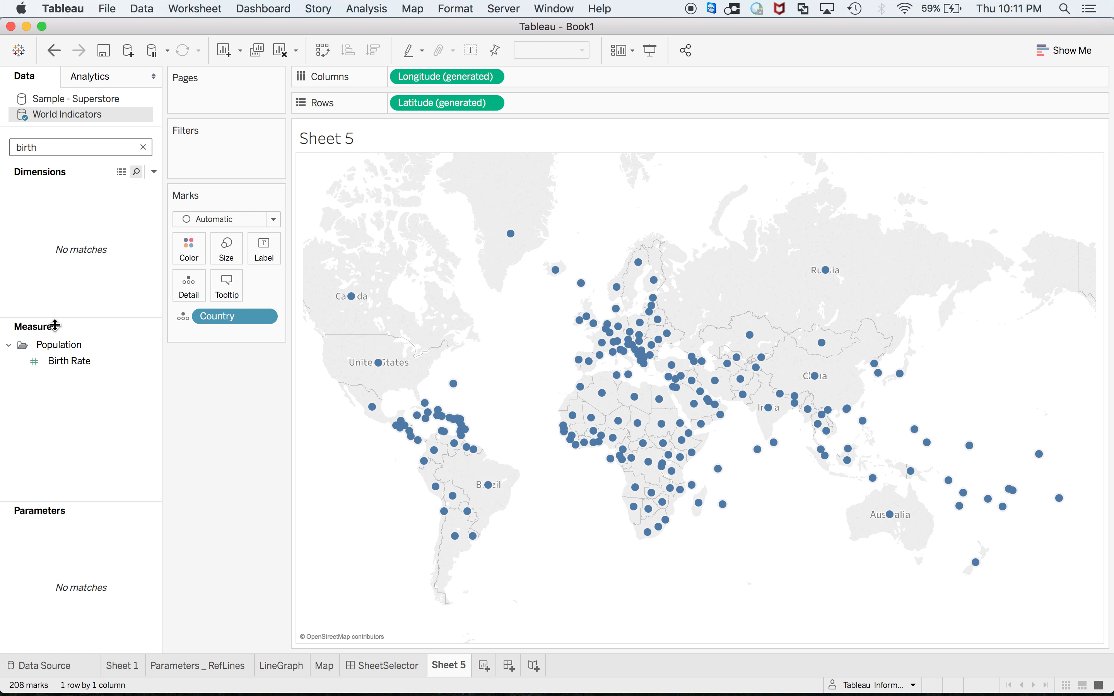
drag(67, 361, 188, 252)
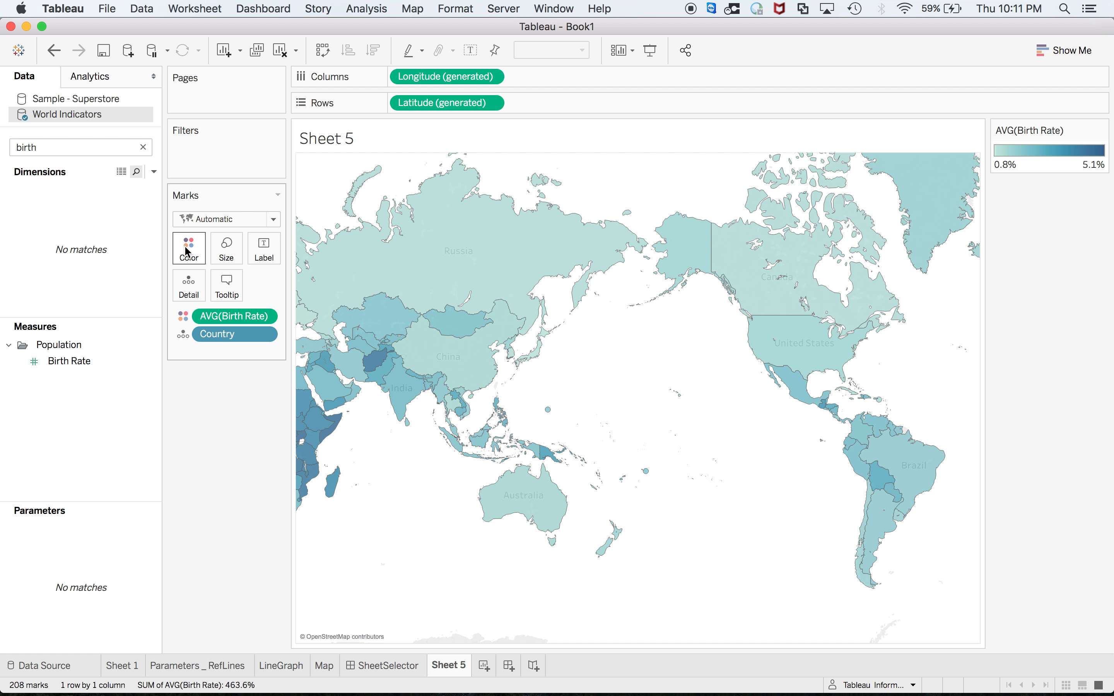
drag(71, 362, 254, 243)
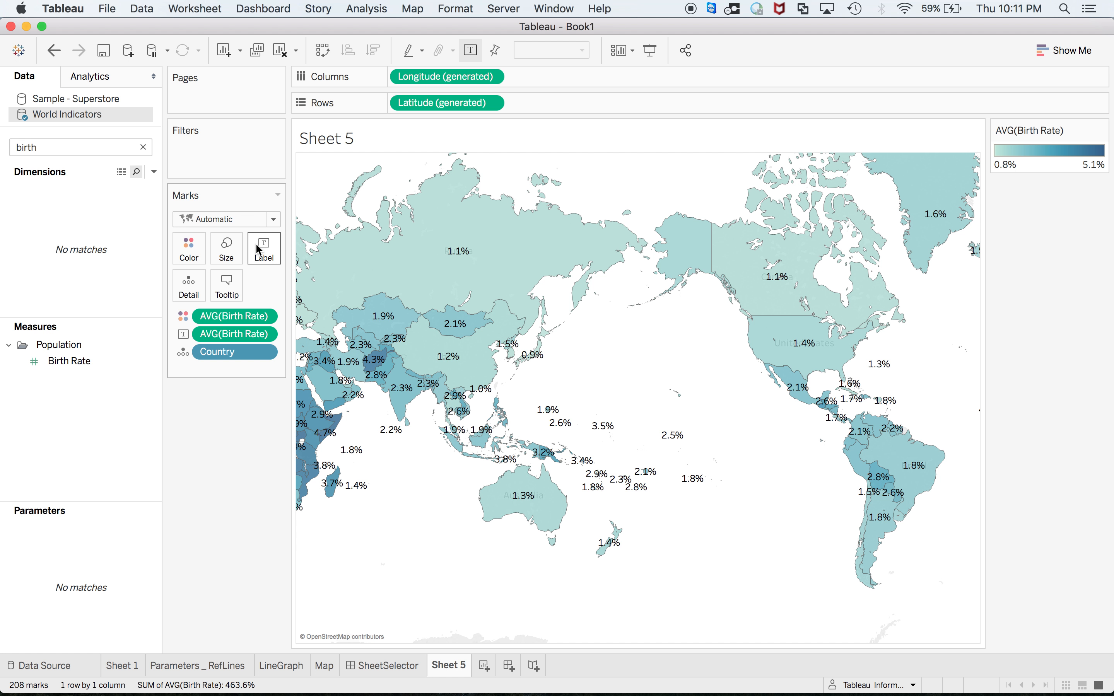
Switch to the Top 5 uses of Parameters workbook and lower the Birth Rate Parameter by two steps to check the map's coloring
key(super+Tab)
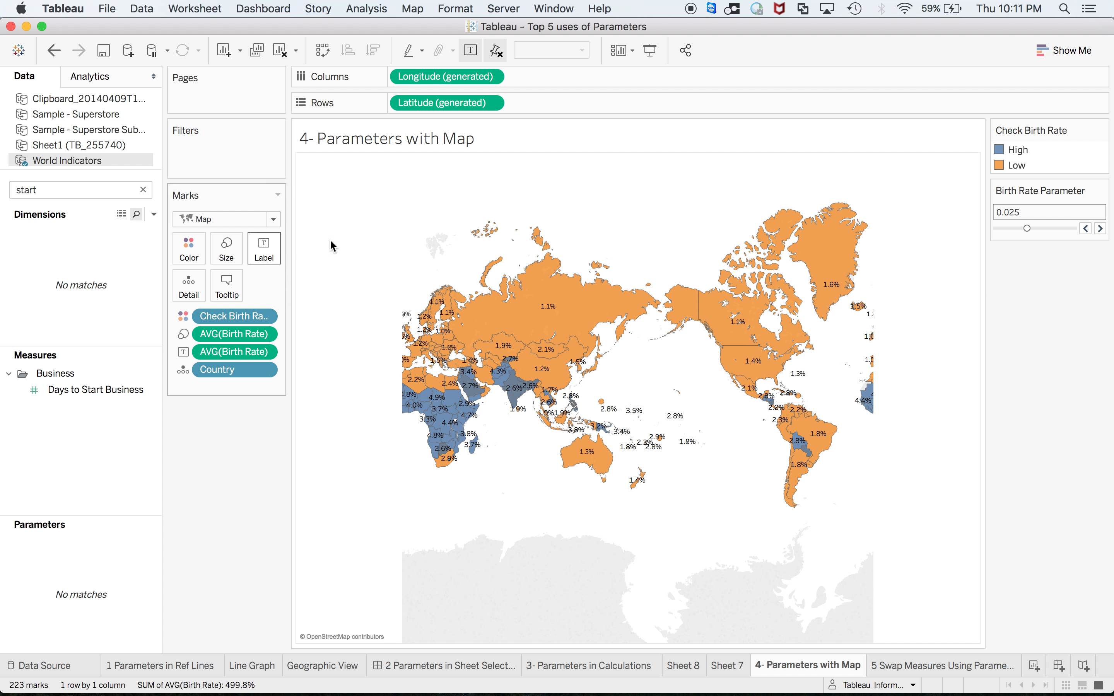
click(1085, 228)
click(1086, 228)
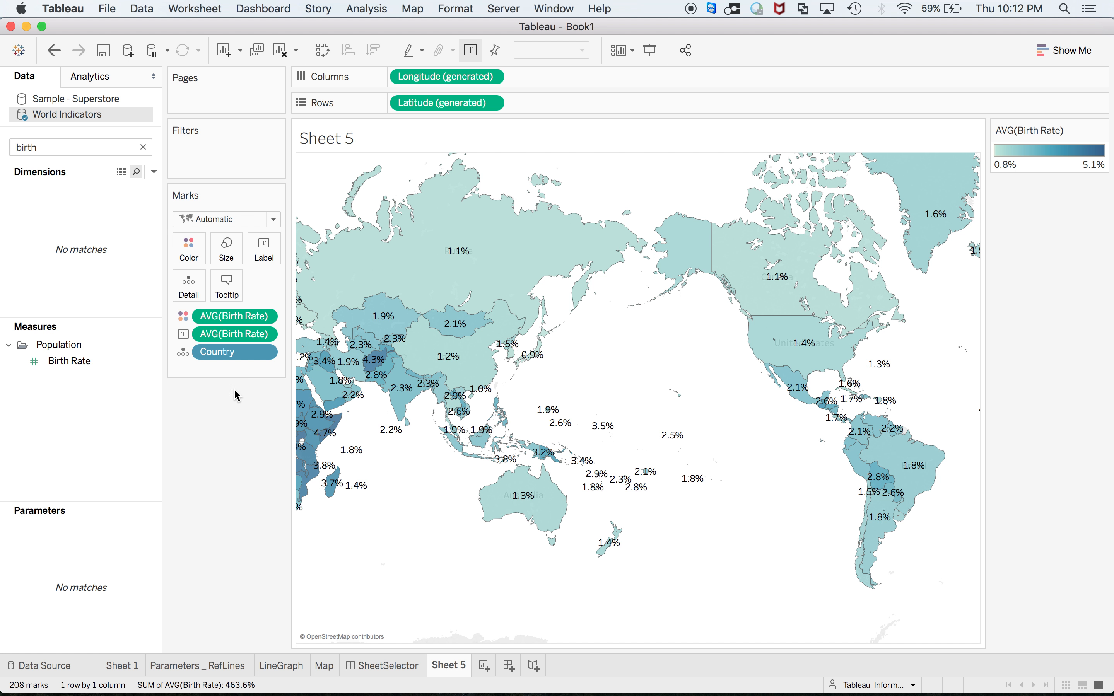
Create a Float parameter from the Birth Rate measure with a range of 0.007 to 0.053 and step size enabled at 1
click(77, 361)
right_click(79, 361)
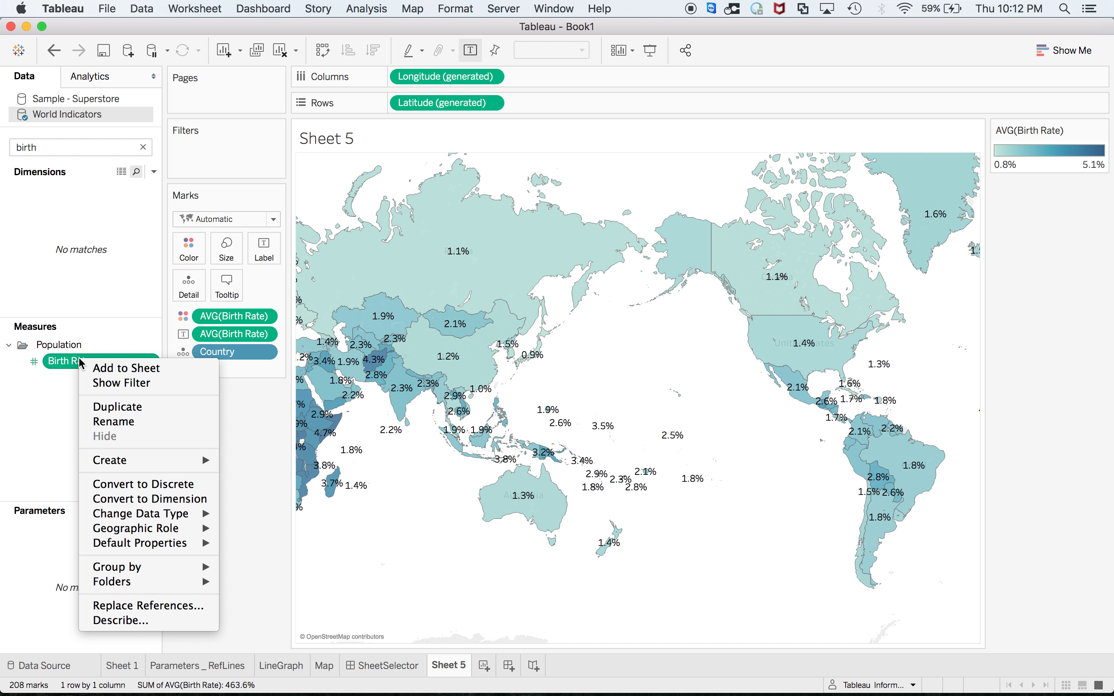
mouse_move(184, 460)
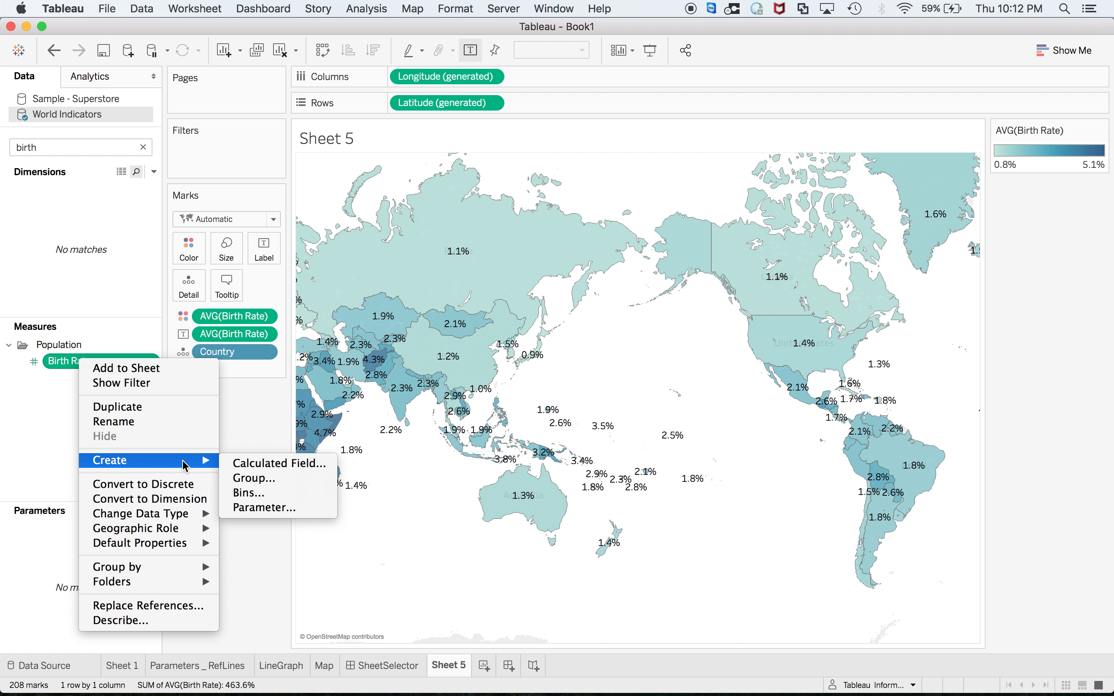
click(263, 508)
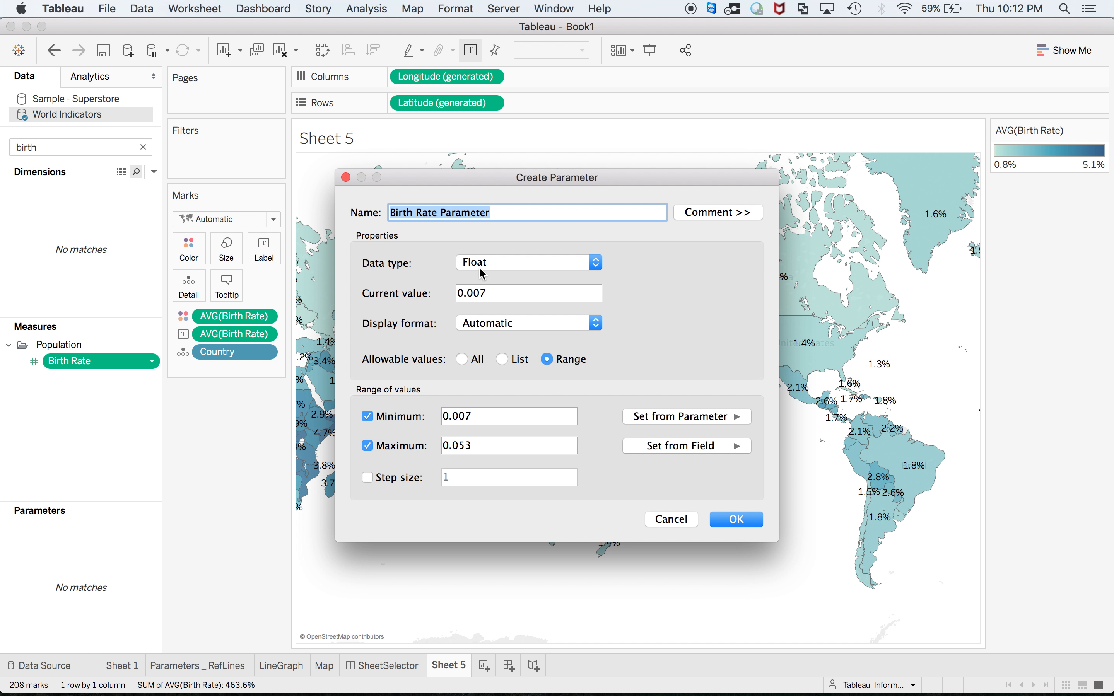
click(492, 264)
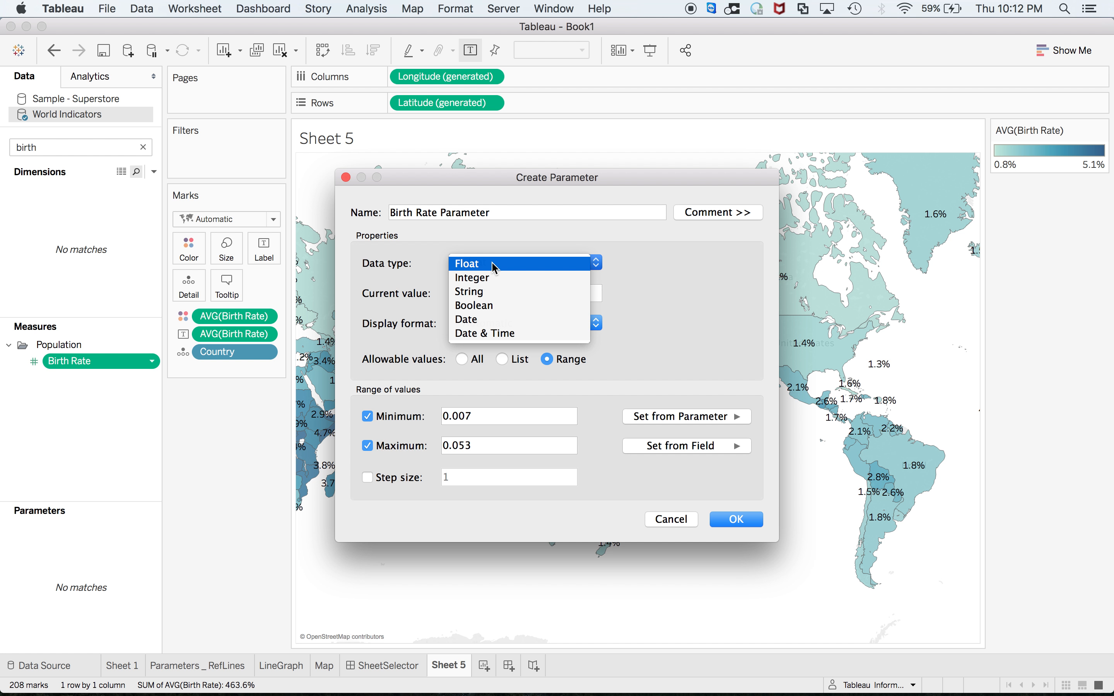
click(495, 264)
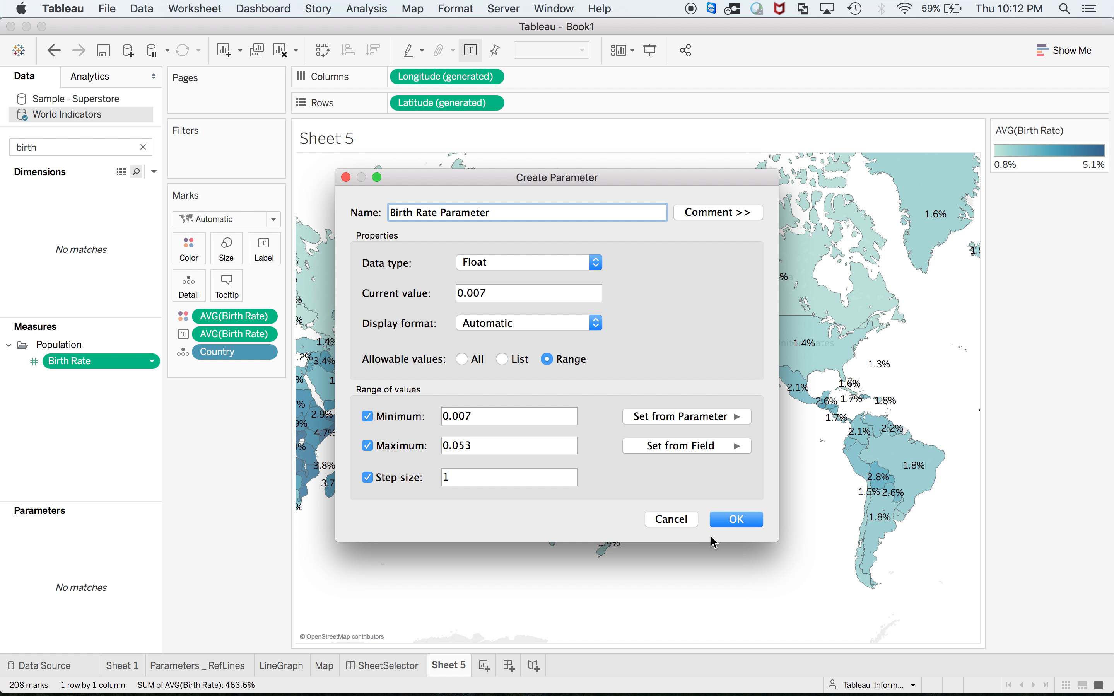
click(731, 524)
Show the control for the Birth Rate Parameter and step its value back and forth between 0.007 and 0.053, ending at 0.007
click(82, 519)
right_click(83, 521)
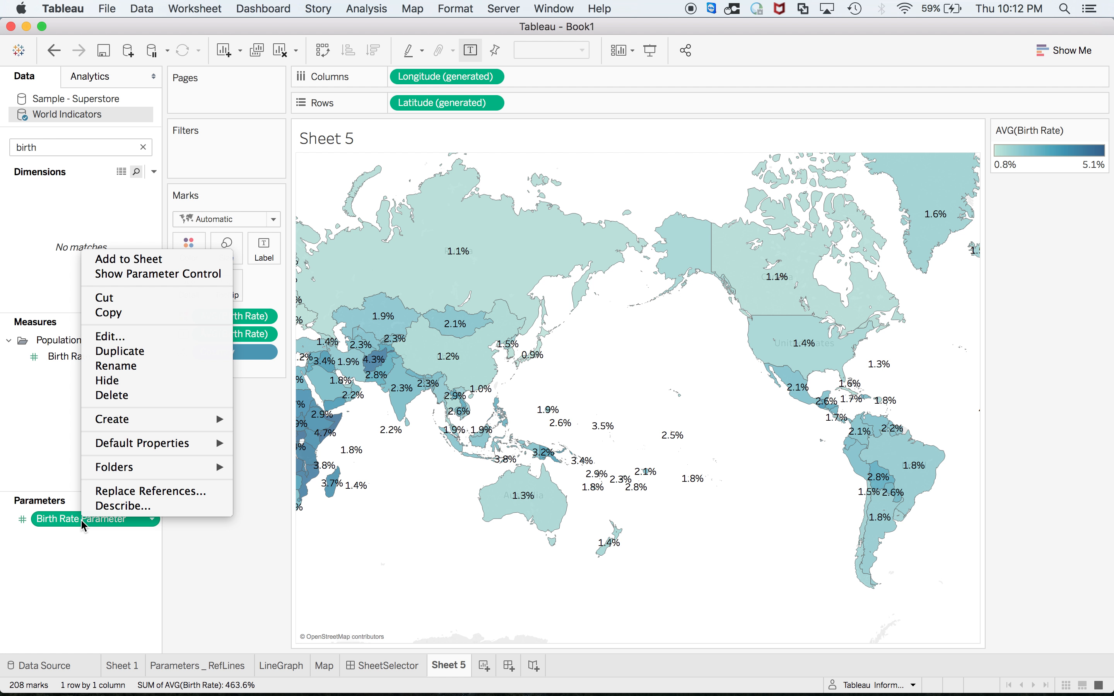
click(141, 280)
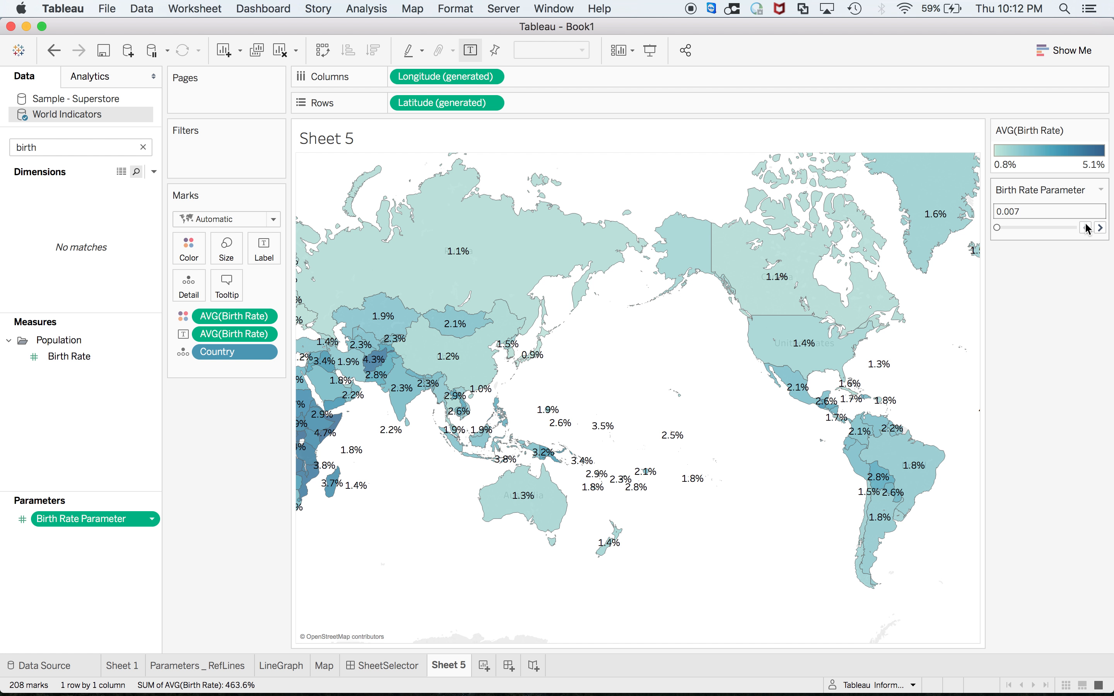
click(1101, 228)
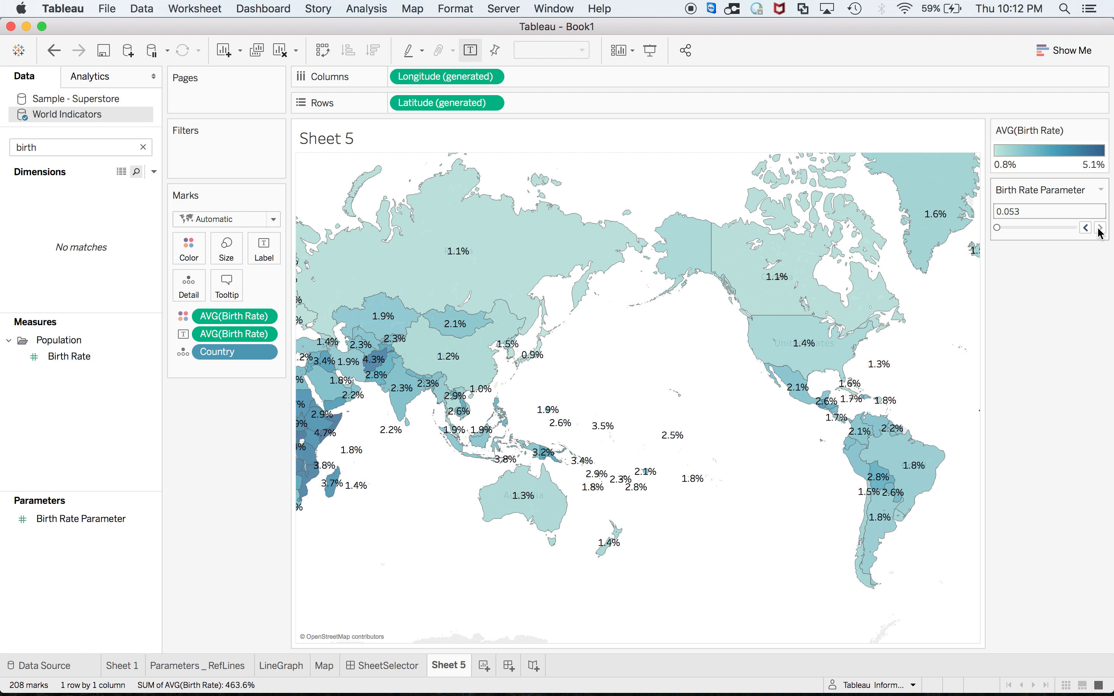
click(1086, 228)
click(1100, 228)
click(1086, 228)
Review the Birth Rate Parameter's data type, allowable range and step size in its definition
click(72, 520)
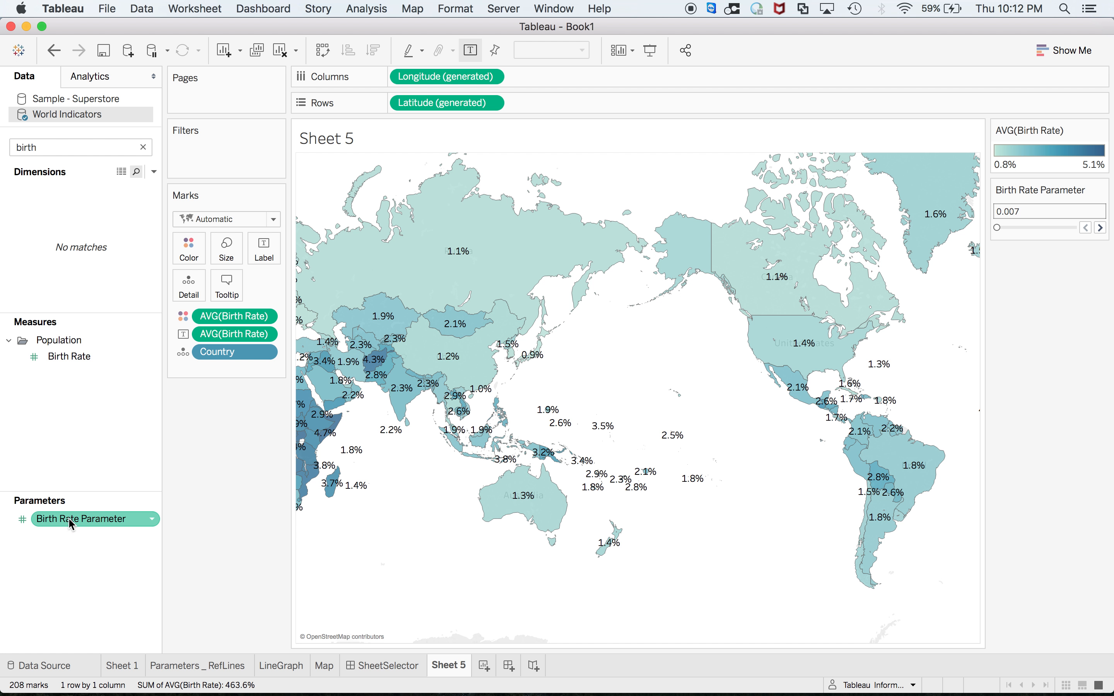
right_click(70, 520)
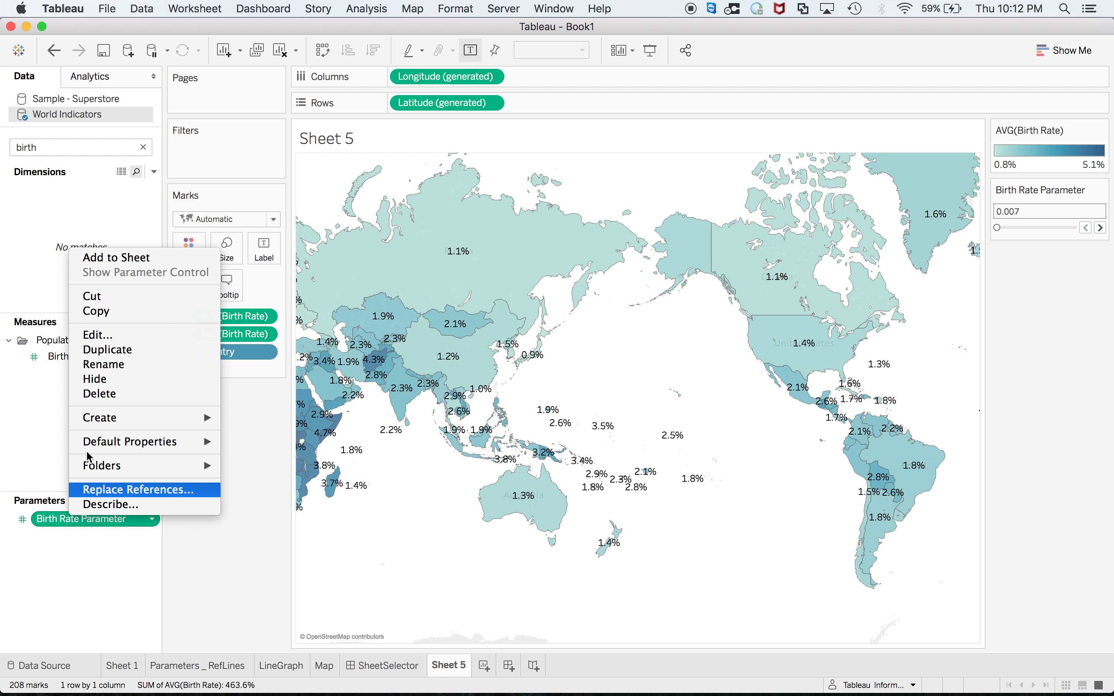
click(111, 342)
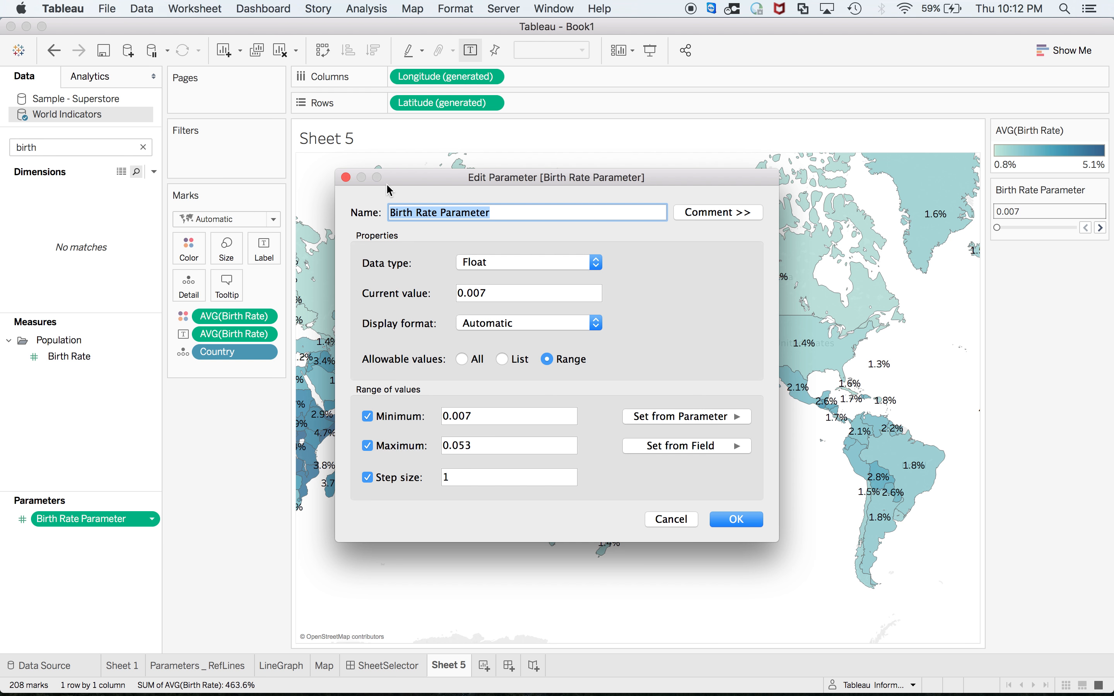
drag(409, 172, 382, 169)
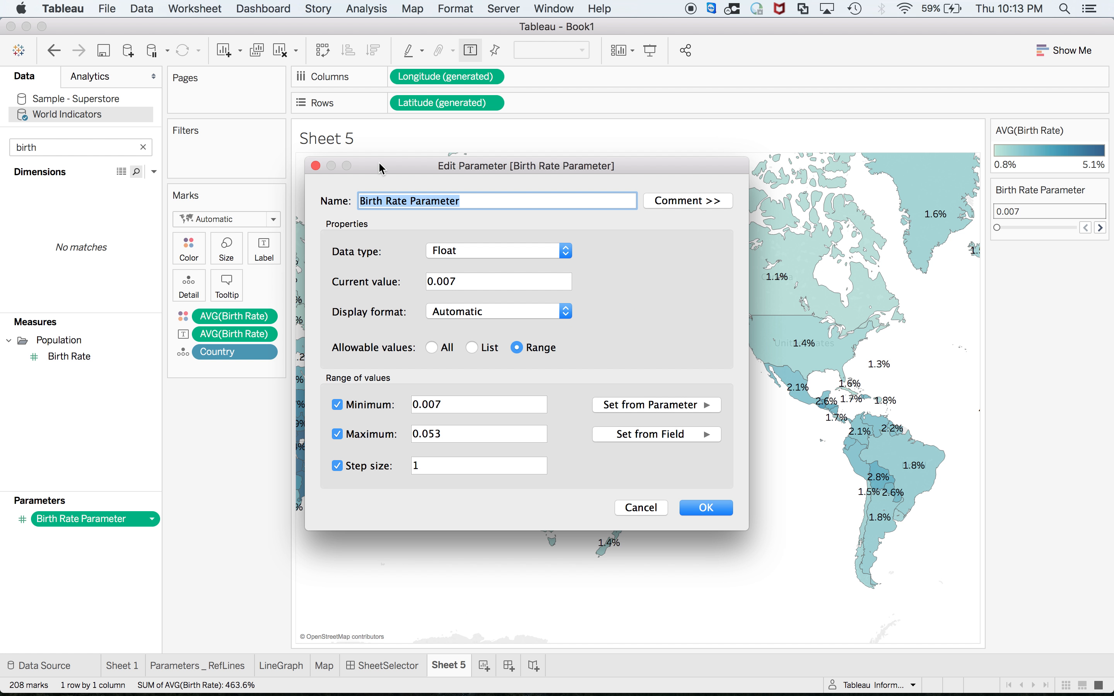
click(707, 509)
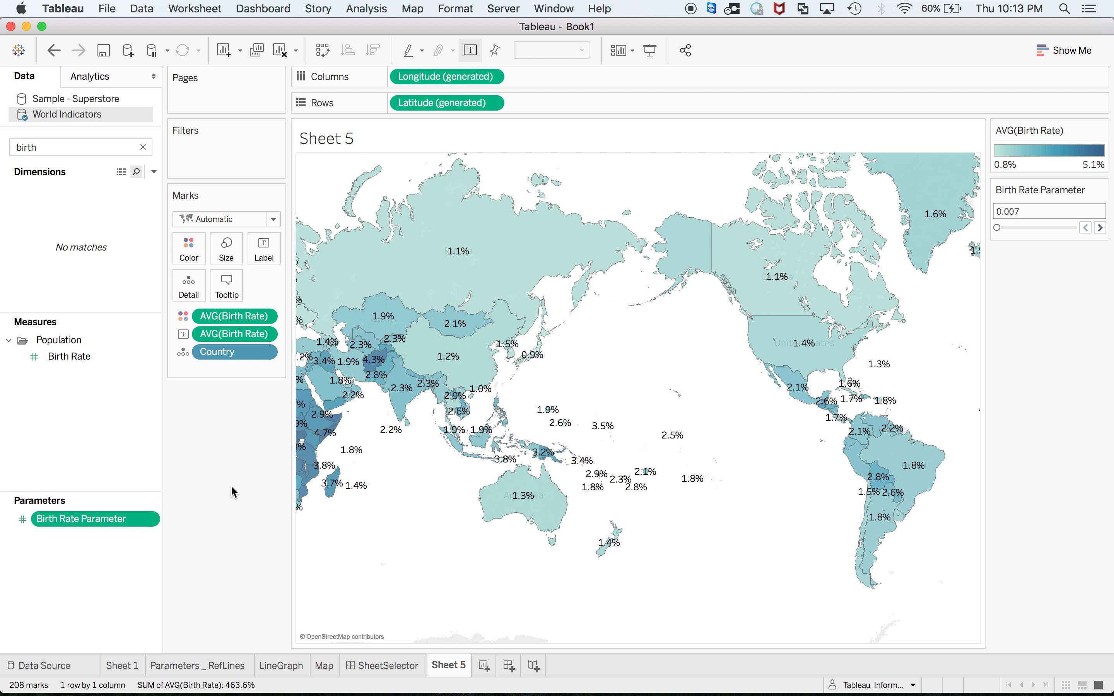
Create a calculated field from Birth Rate with the formula if [Birth Rate] < [Birth Rate Parameter] then "Low" else "High" end
right_click(66, 357)
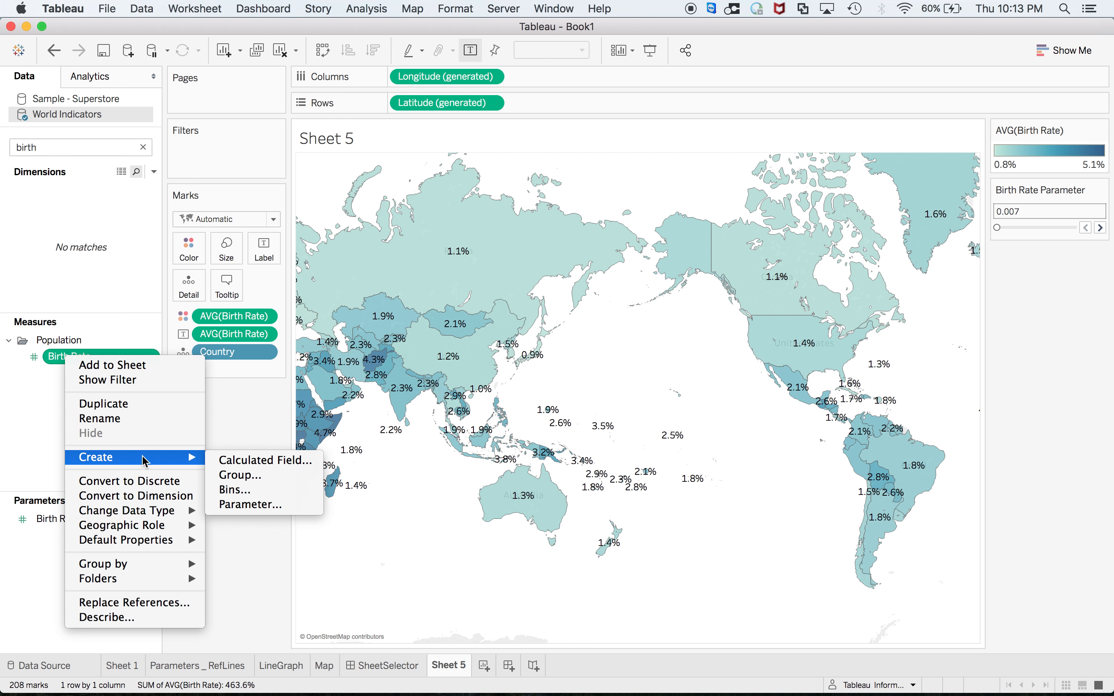
click(244, 460)
click(51, 441)
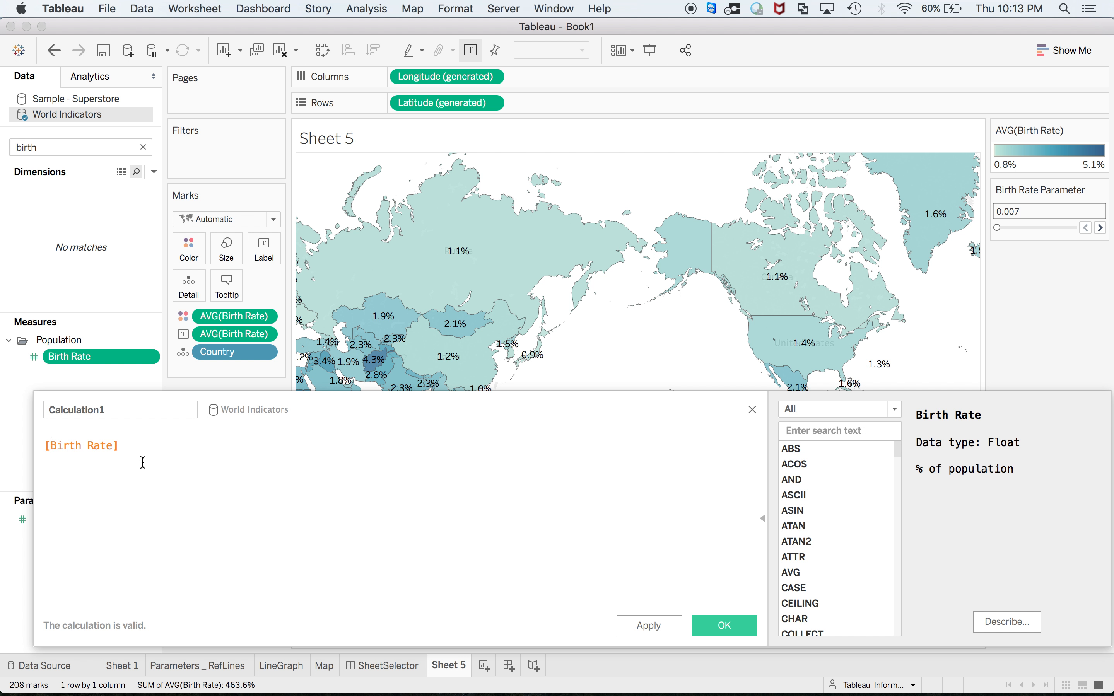
text(if )
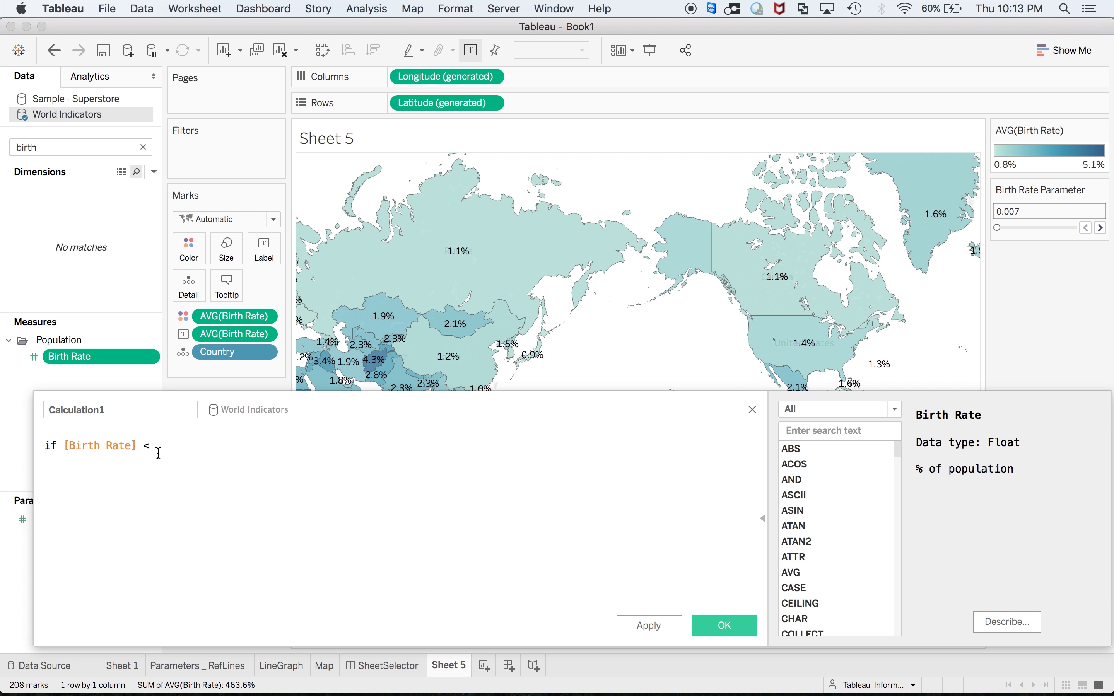
text( birt)
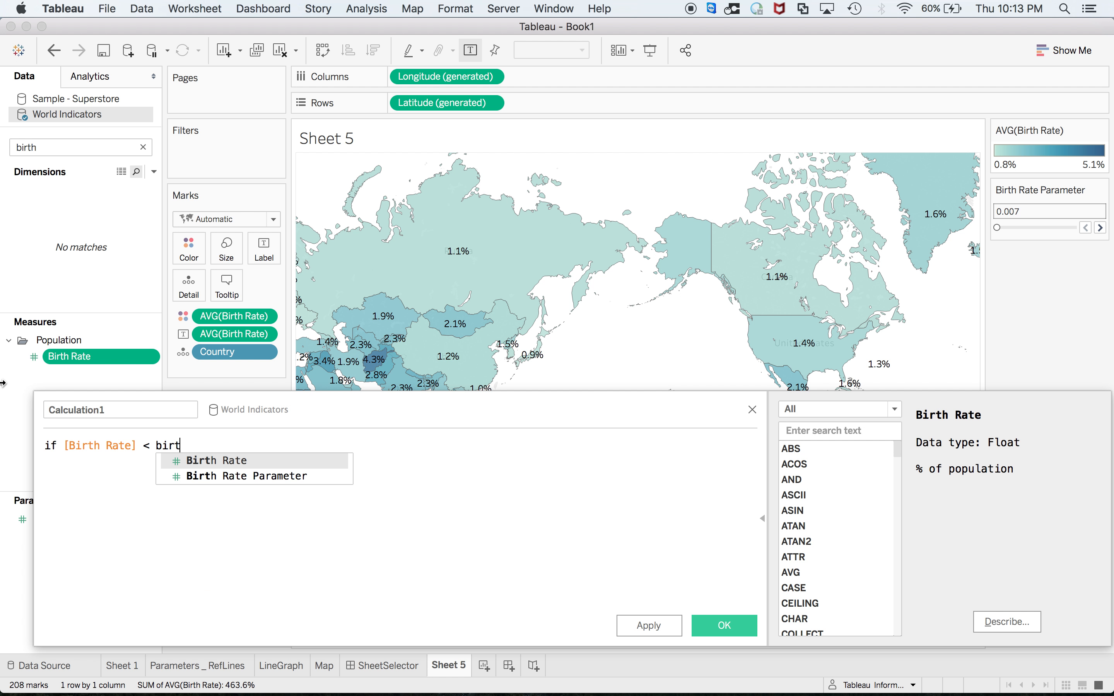
key(Down)
key(Return)
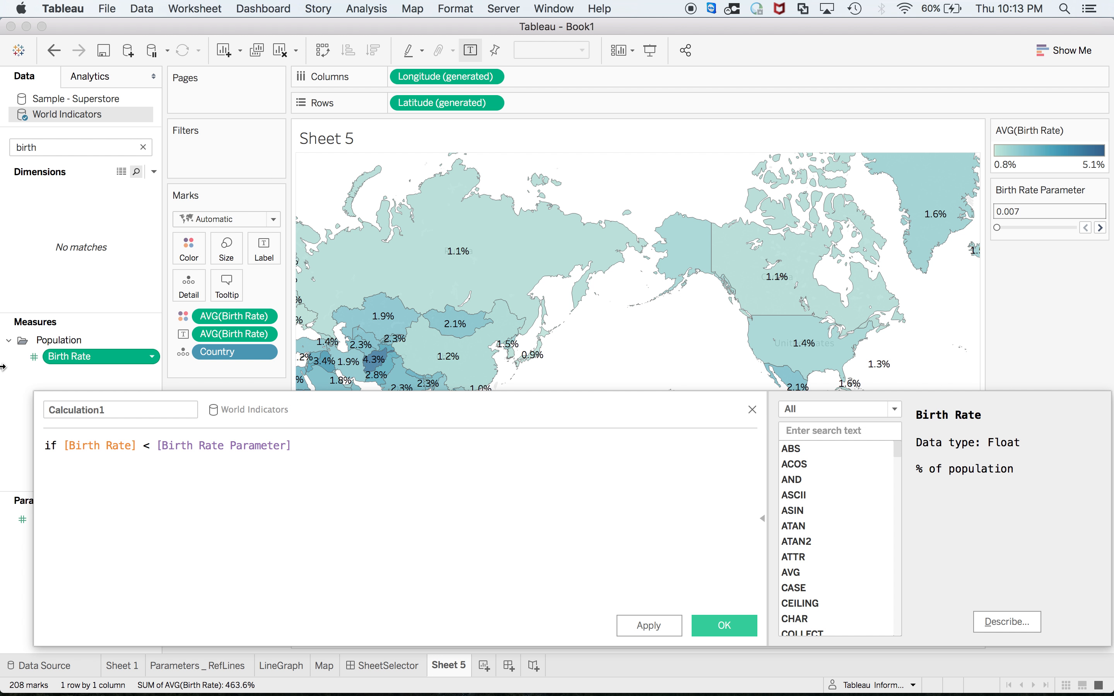
text(then)
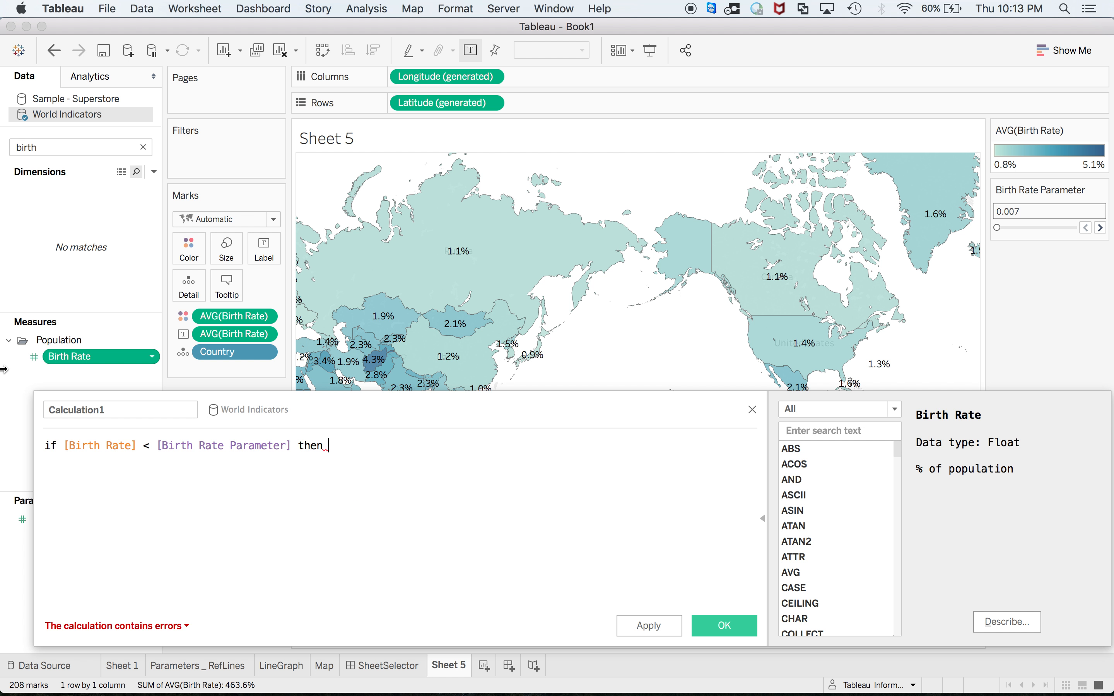
text( ")
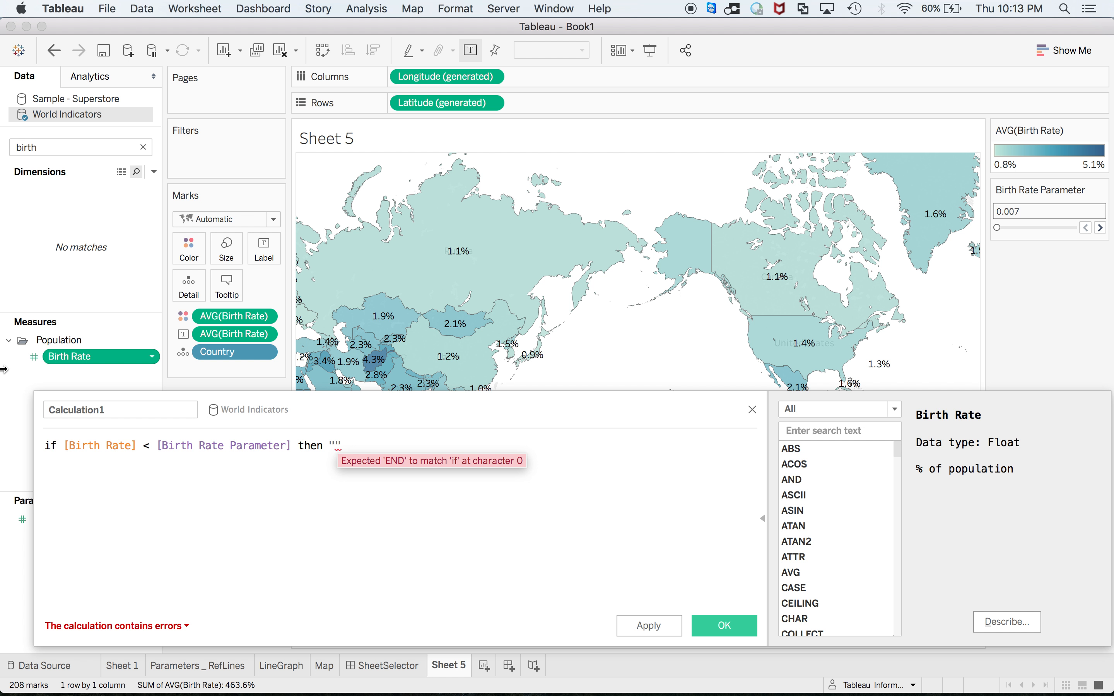
text(Low")
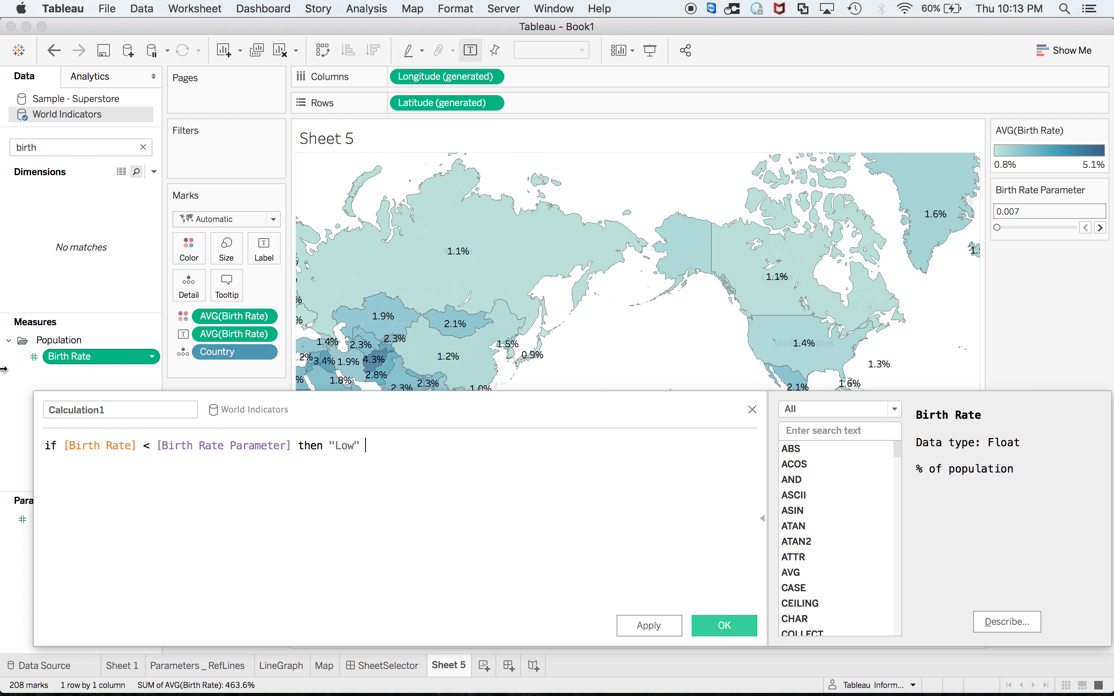
text( else "High" end)
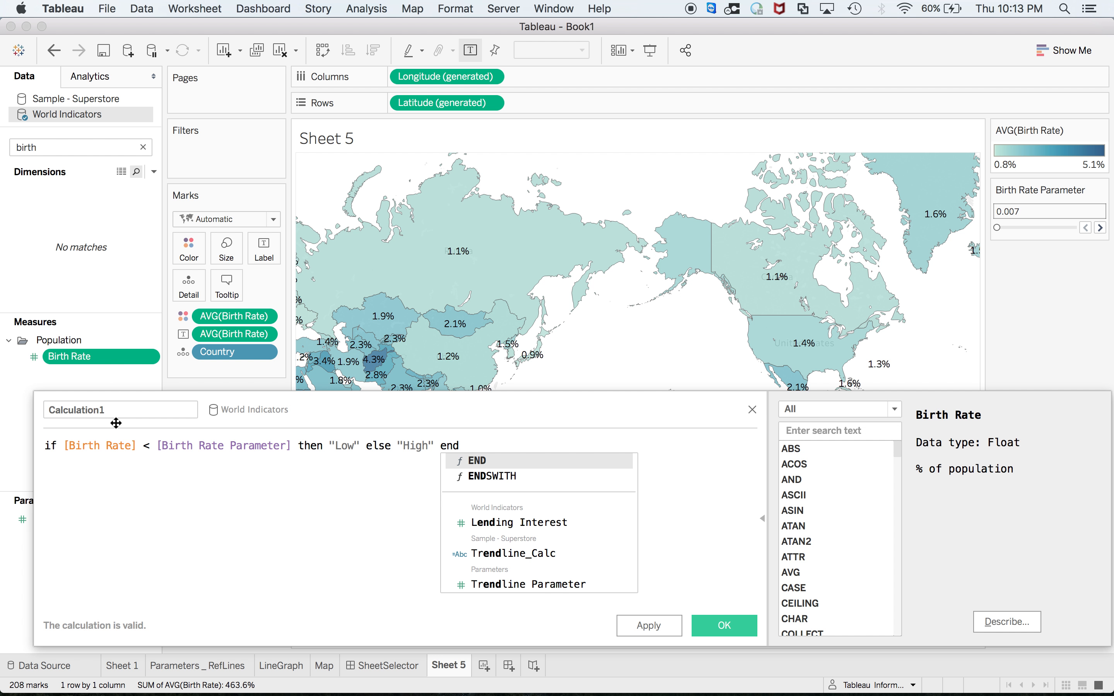
Name the calculated field Calc_Birth_Rate and save it
click(114, 410)
key(BackSpace)
key(BackSpace)
key(BackSpace)
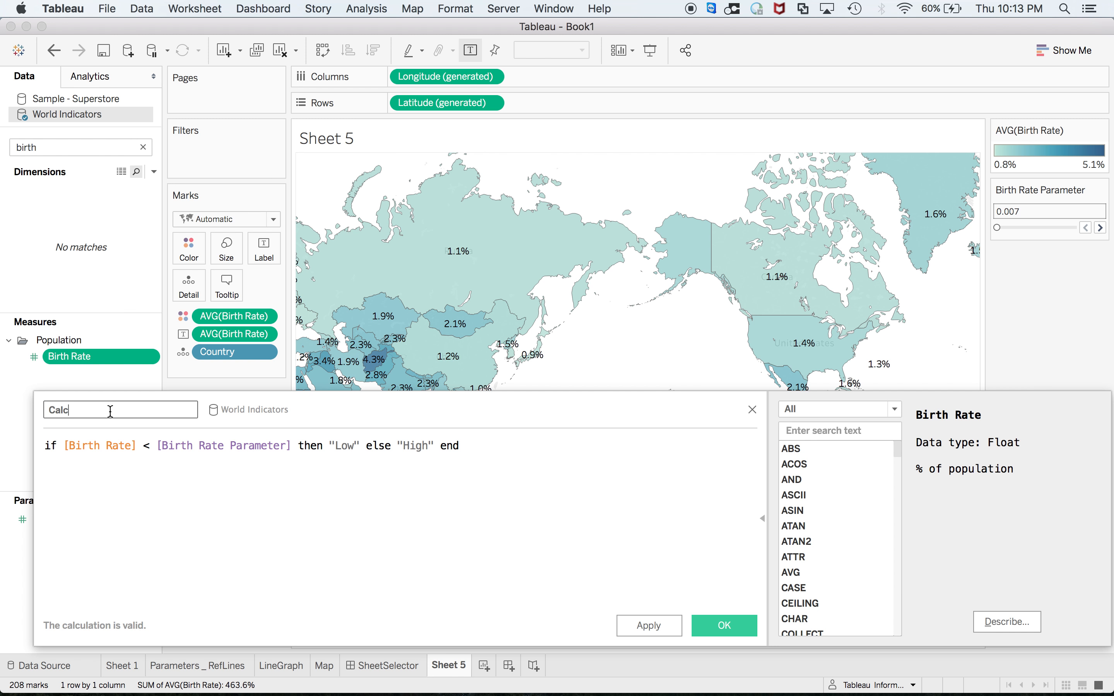
text(_Birth_Rate)
click(724, 626)
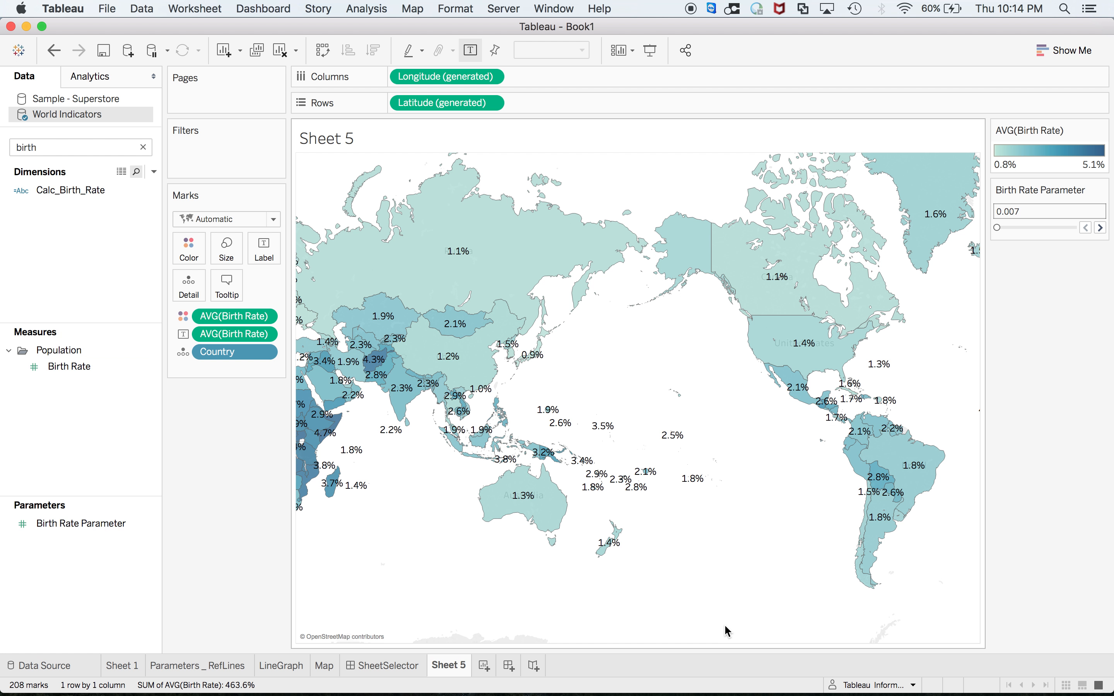
Color the map by Calc_Birth_Rate in place of AVG(Birth Rate) and raise the Birth Rate Parameter to 0.053
drag(80, 190, 193, 250)
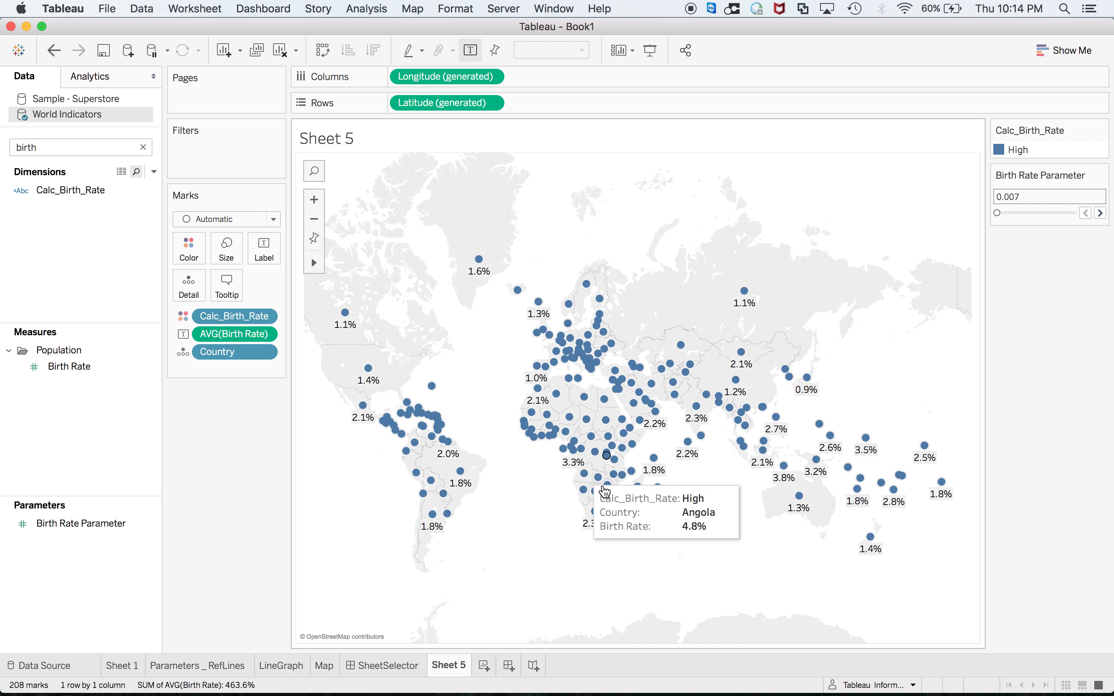
click(1101, 213)
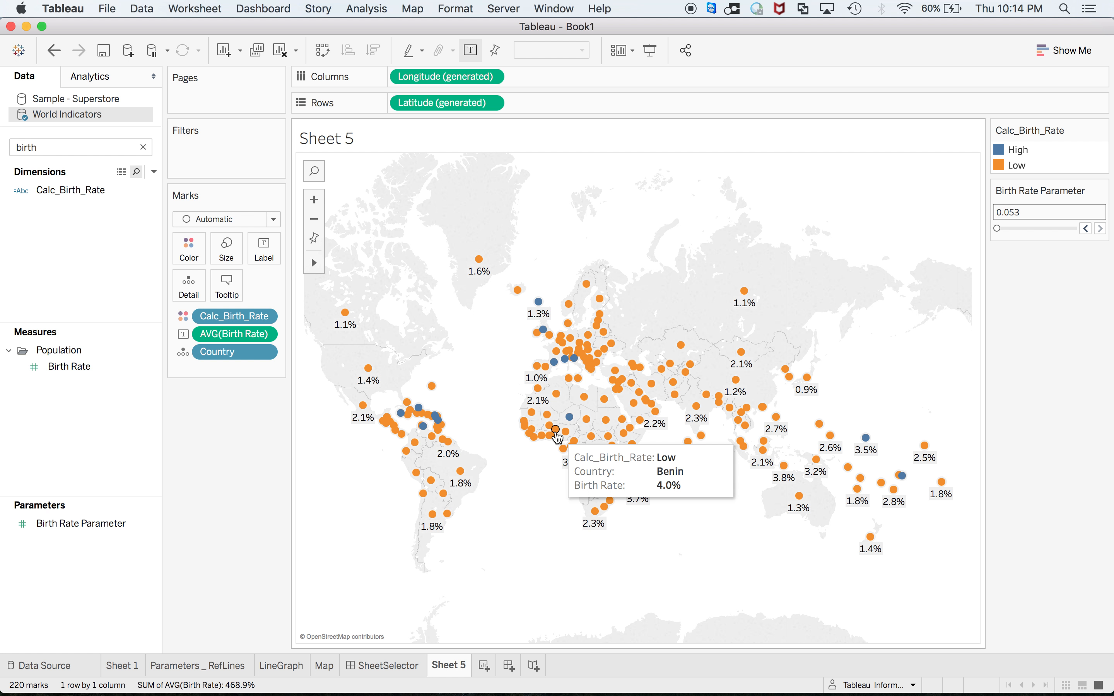
Edit the Birth Rate Parameter to turn off its step size, keeping the 0.007 to 0.053 range
click(66, 533)
right_click(66, 533)
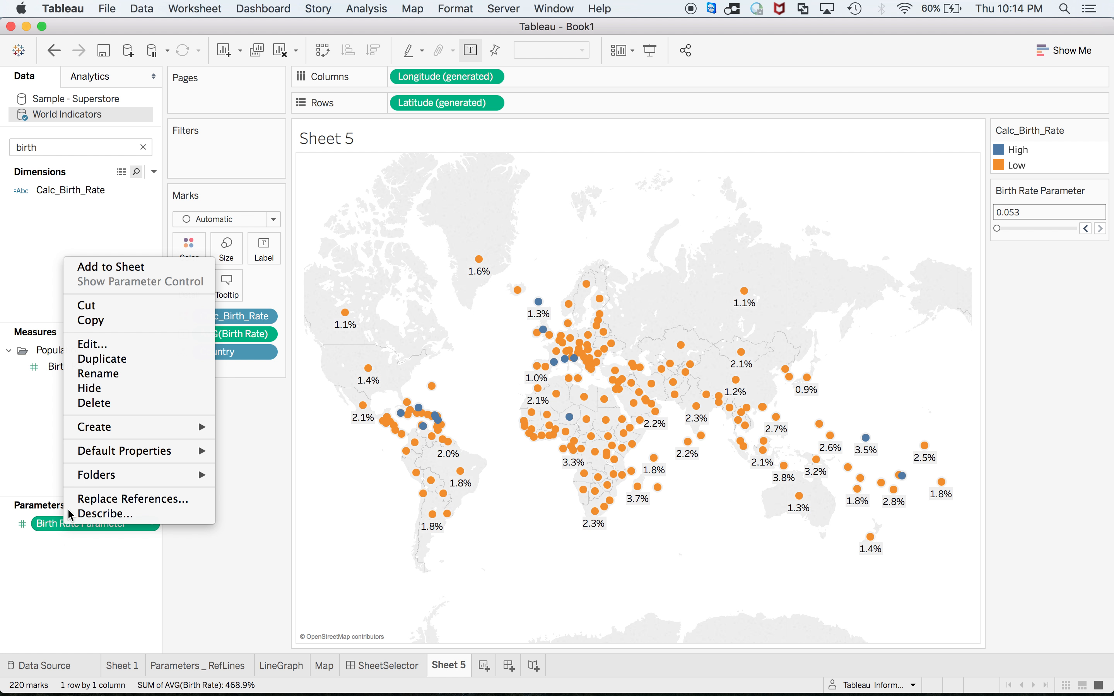
click(105, 353)
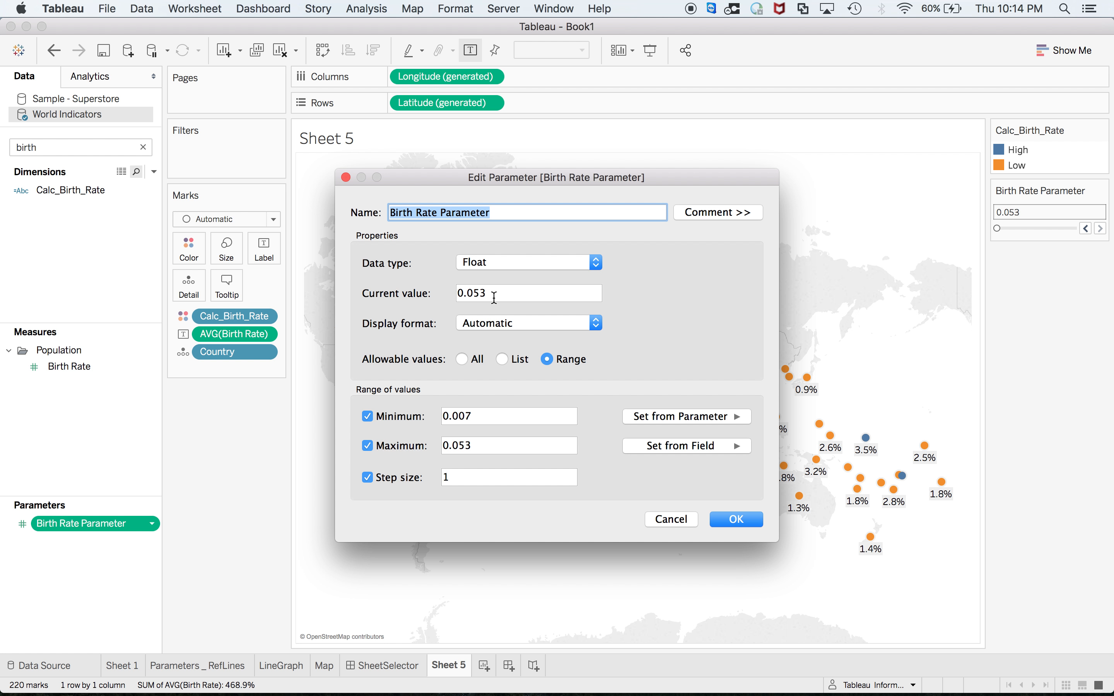
click(476, 413)
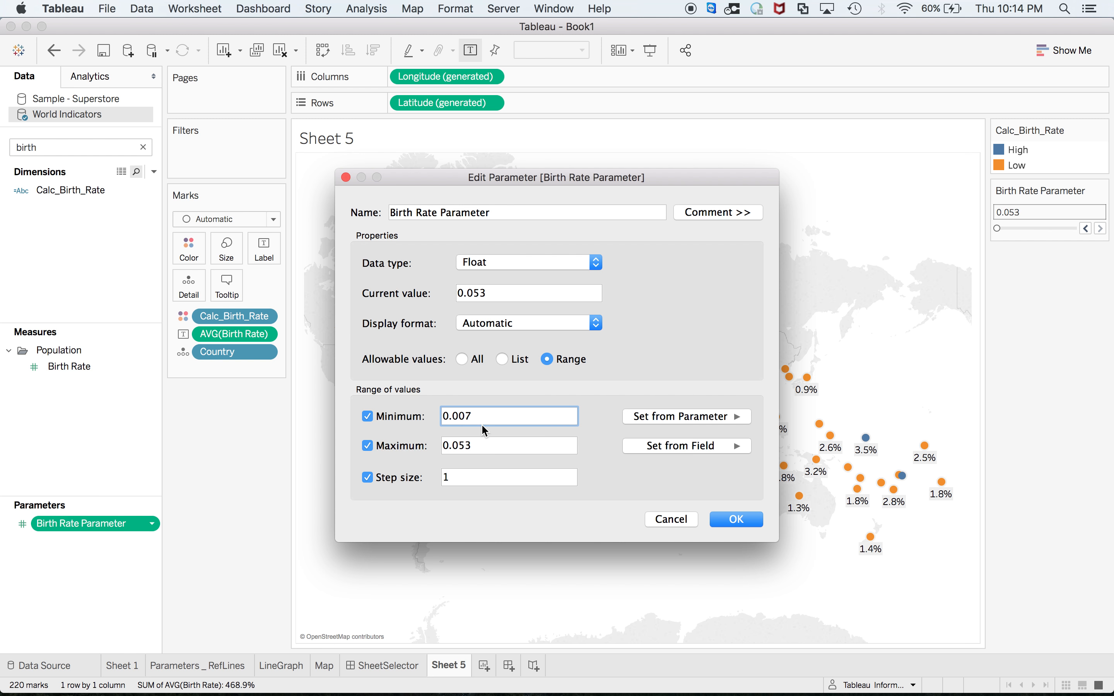
click(450, 473)
click(368, 477)
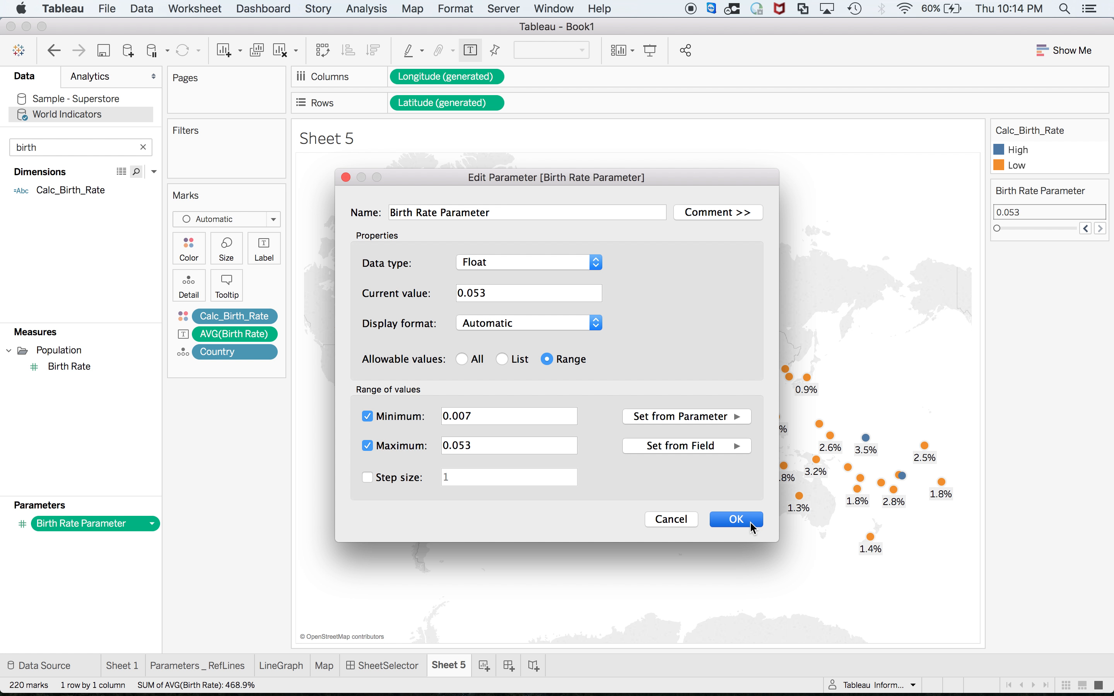
click(750, 522)
Lower the Birth Rate Parameter to about 0.0235 and check the High or Low classification of countries such as Morocco and Liberia
drag(1094, 228, 1035, 231)
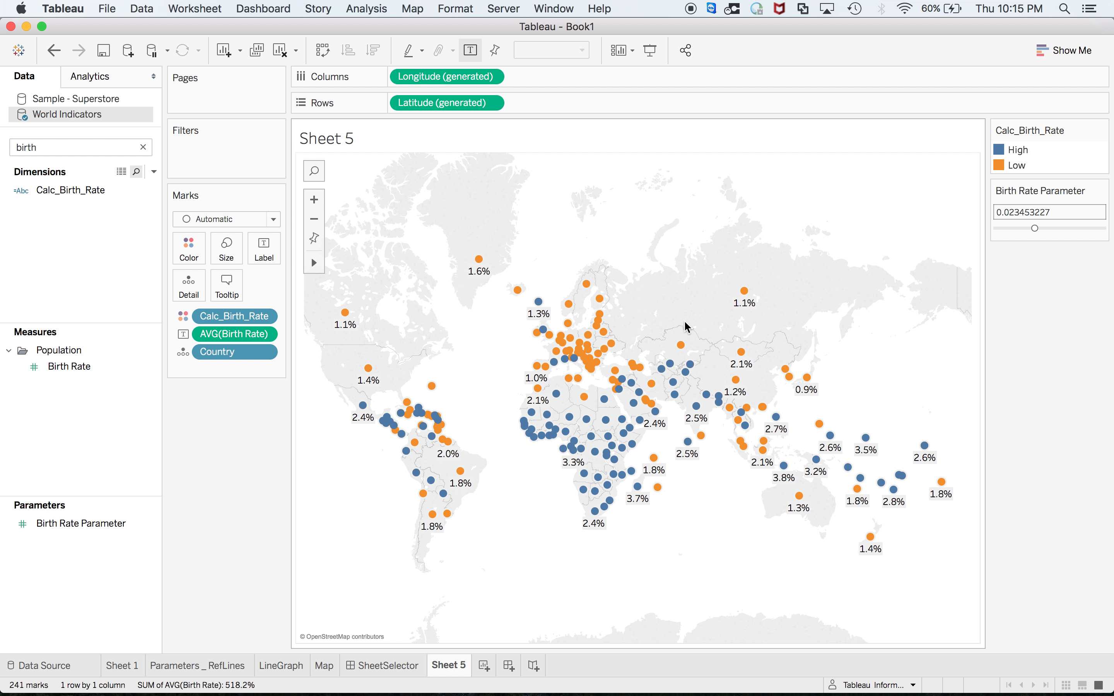
mouse_move(544, 334)
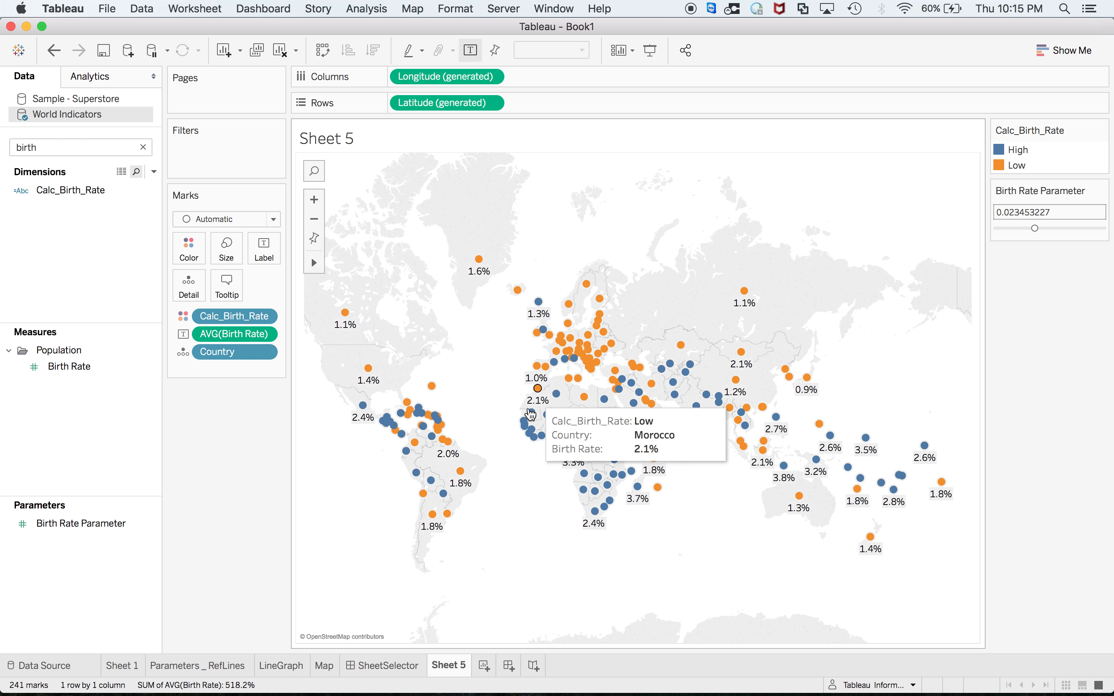
mouse_move(535, 440)
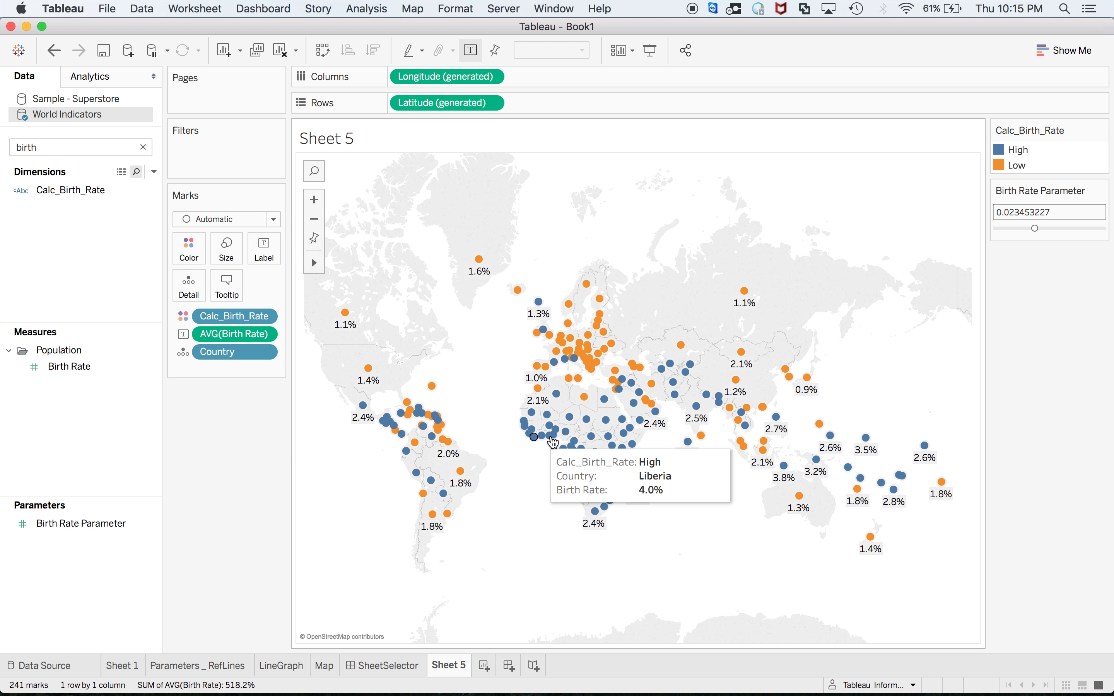
mouse_move(567, 436)
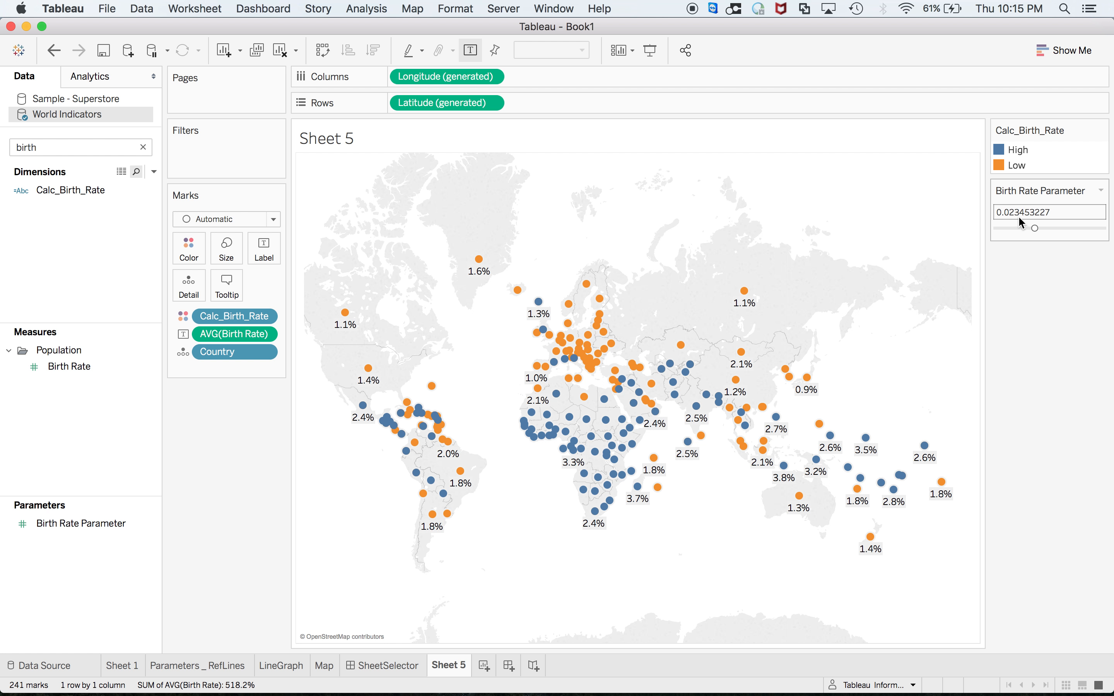
mouse_move(594, 371)
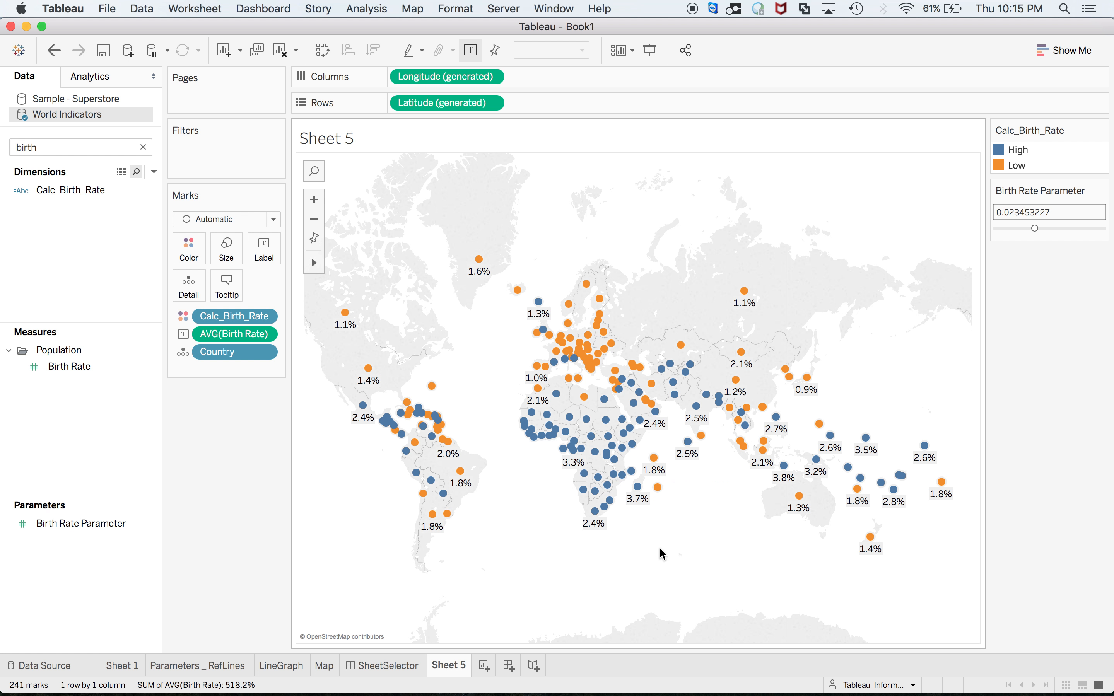
Raise the Birth Rate Parameter to about 0.0325 and check the High or Low classification of countries such as Faeroe Islands, Guatemala and Colombia
click(1055, 225)
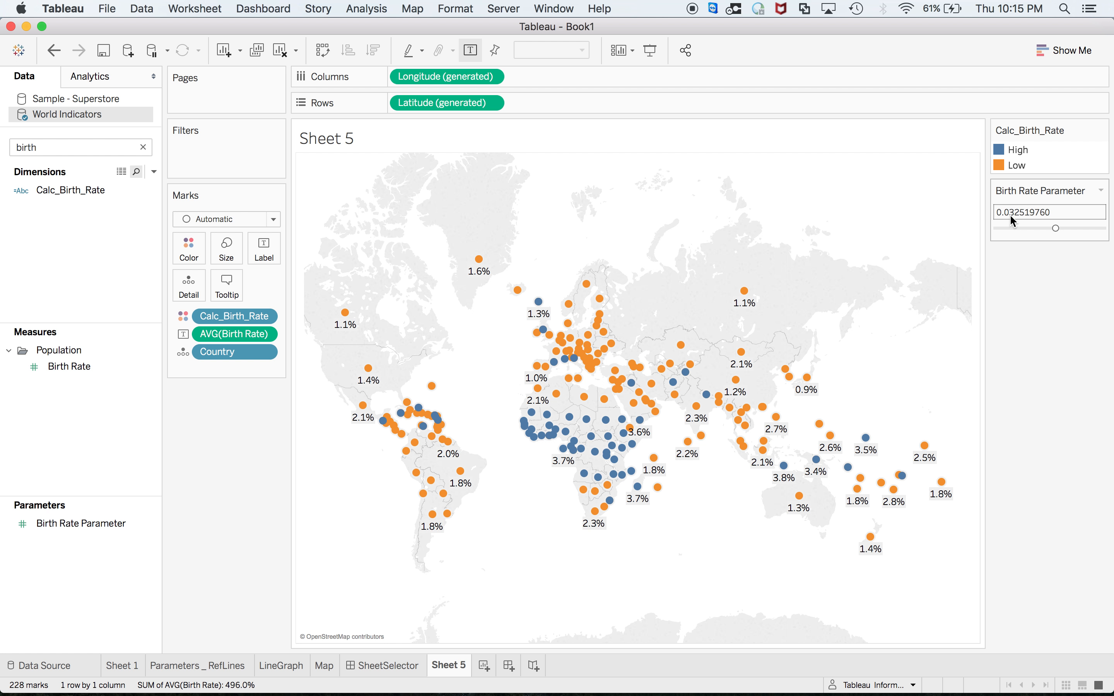
mouse_move(539, 303)
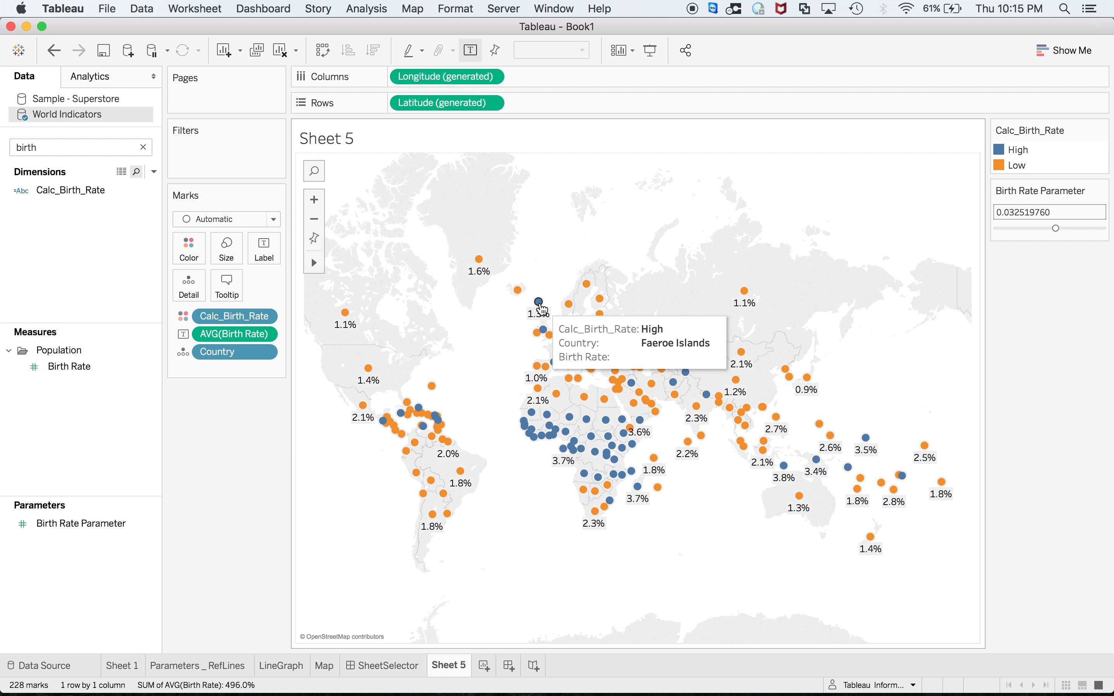
mouse_move(381, 422)
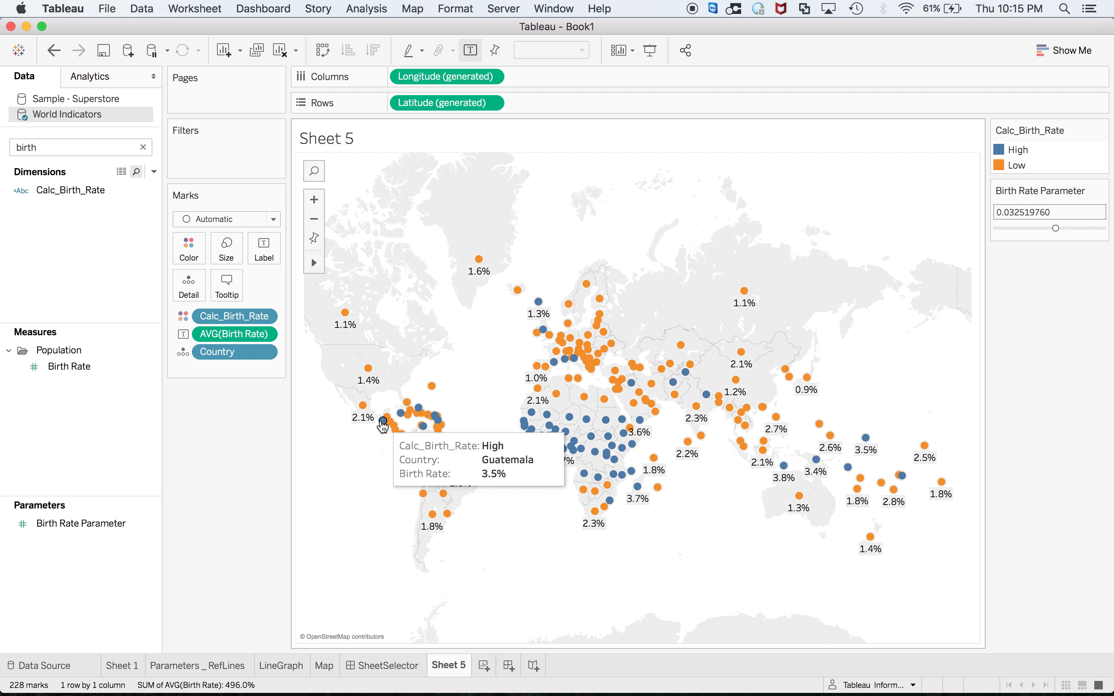
mouse_move(438, 420)
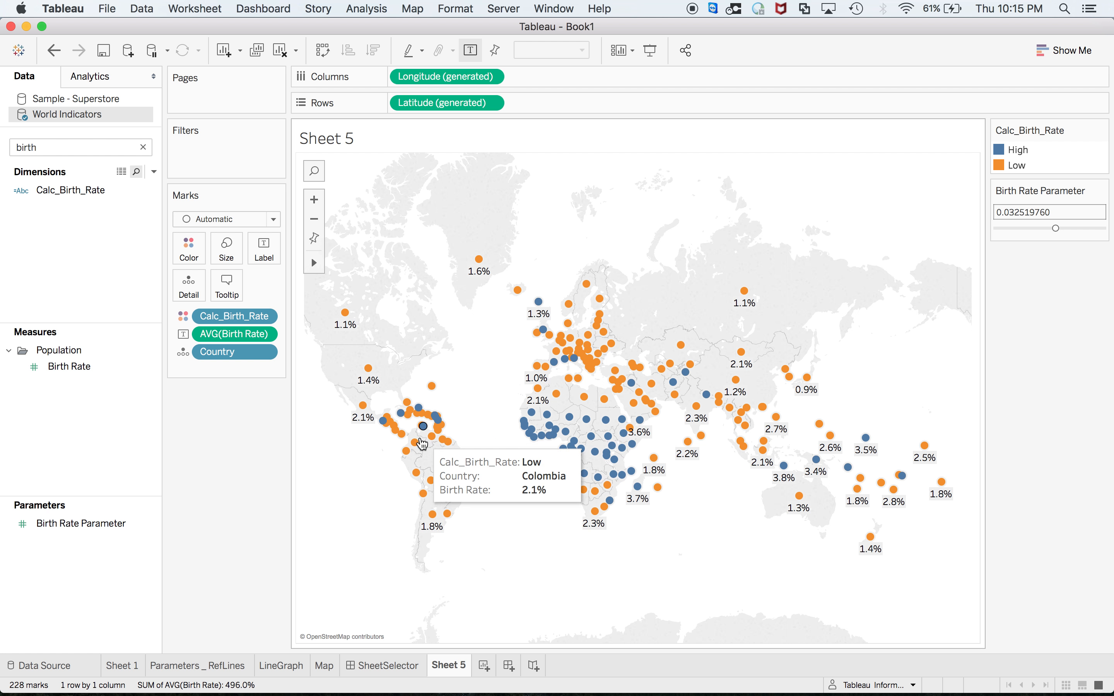
mouse_move(785, 467)
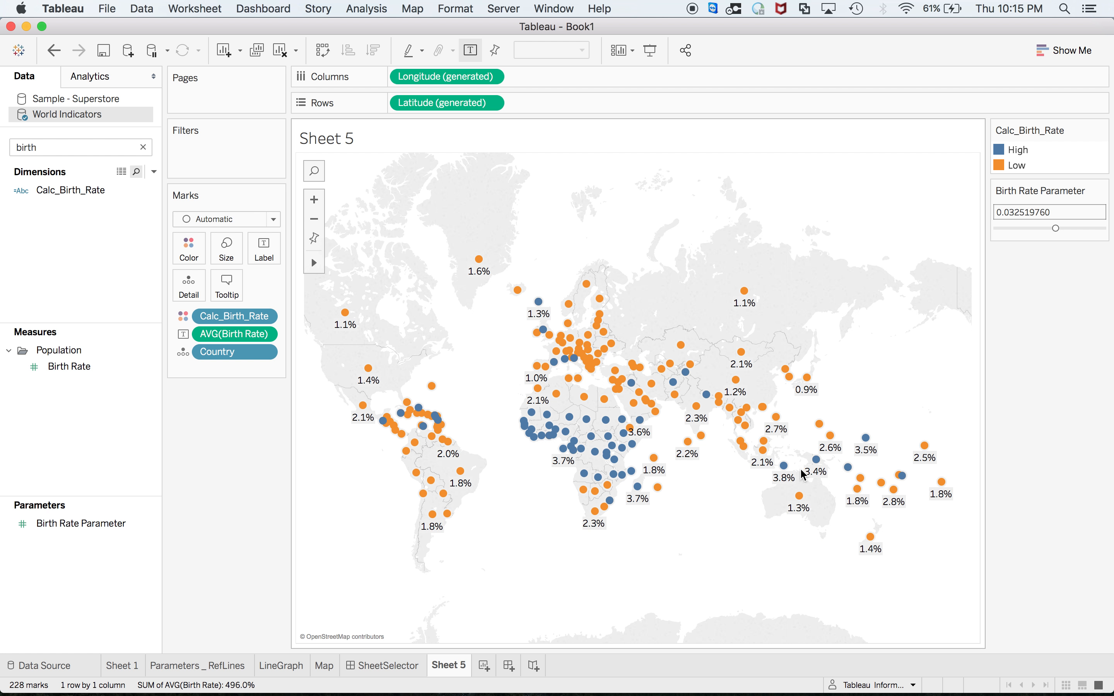
mouse_move(622, 479)
mouse_move(599, 328)
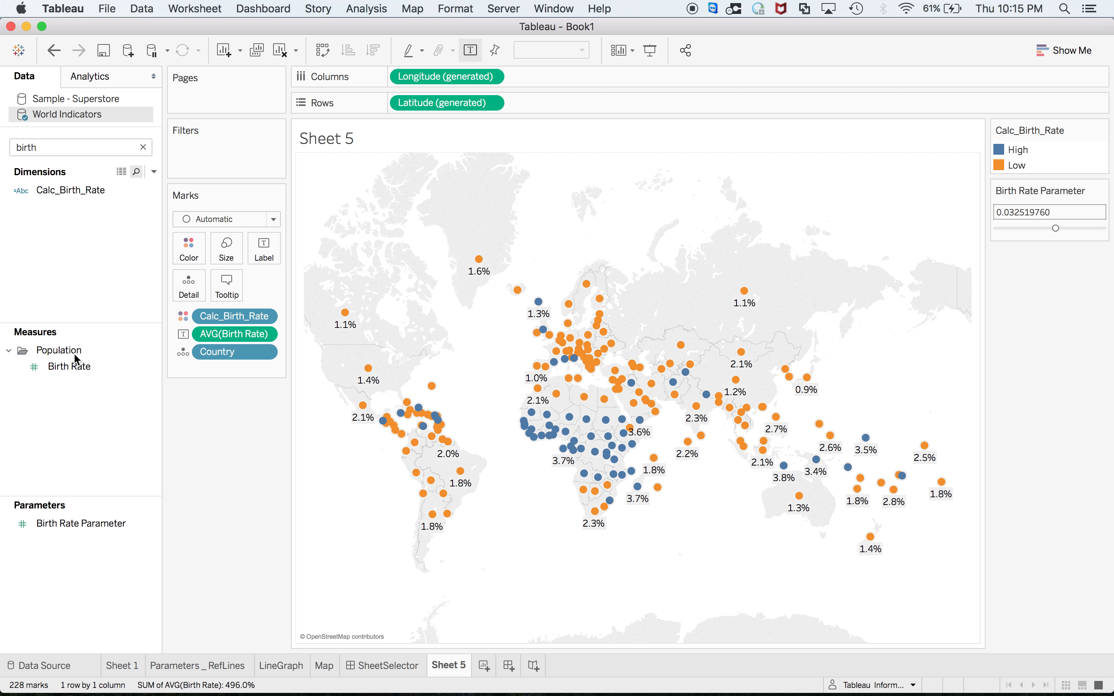
Review the formula of the Calc_Birth_Rate calculated field, especially its "High" else branch, and close the editor
right_click(76, 198)
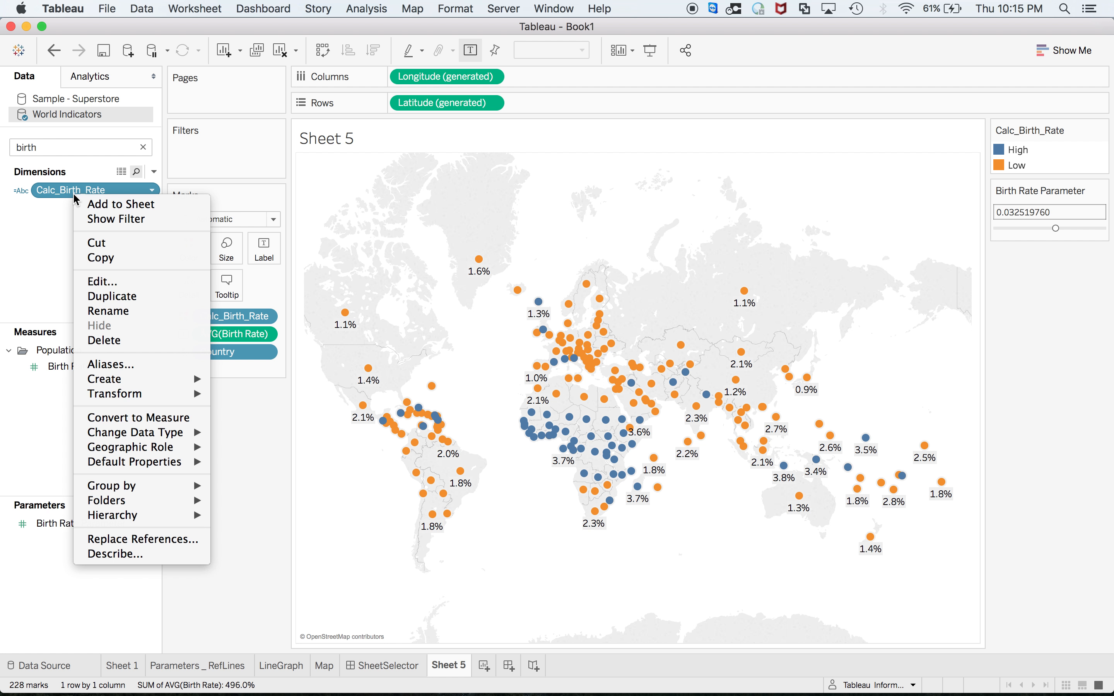
click(113, 282)
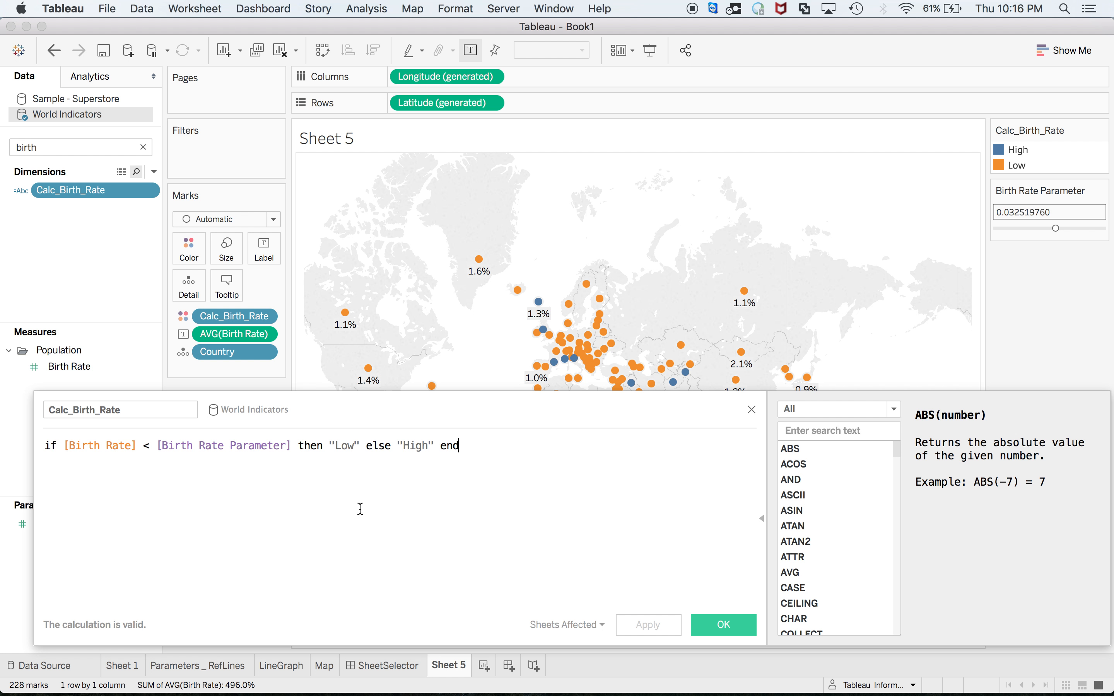
drag(399, 445, 457, 456)
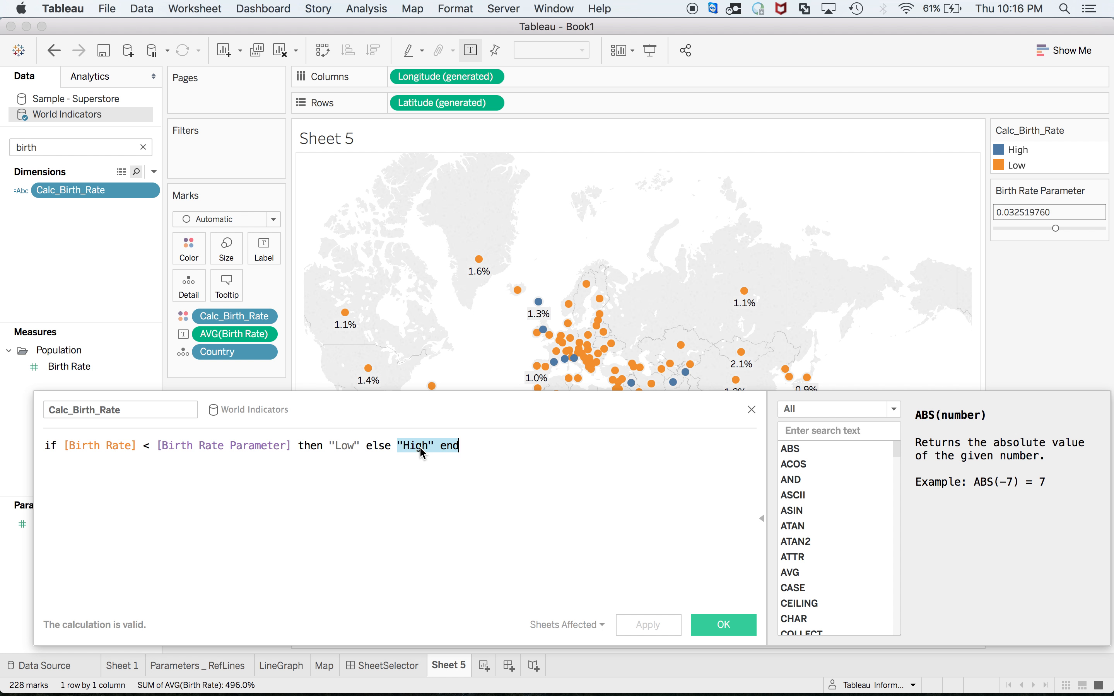
click(734, 626)
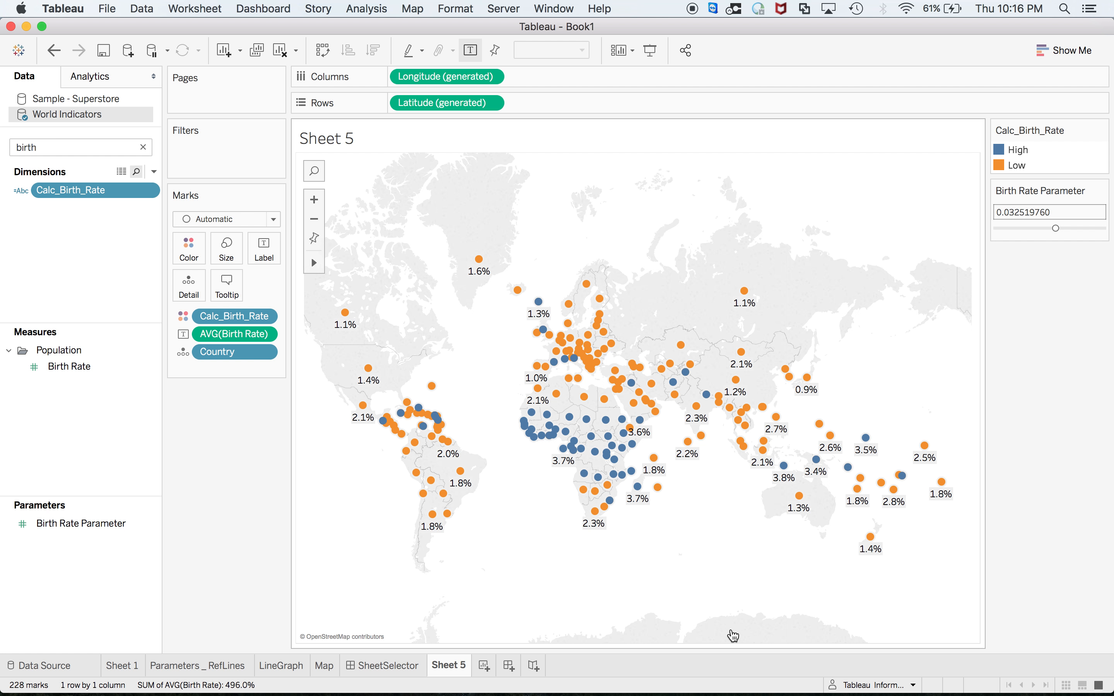
Switch to the Top 5 uses of Parameters workbook and view its fifth example sheet, which swaps measures using parameters
key(super+Tab)
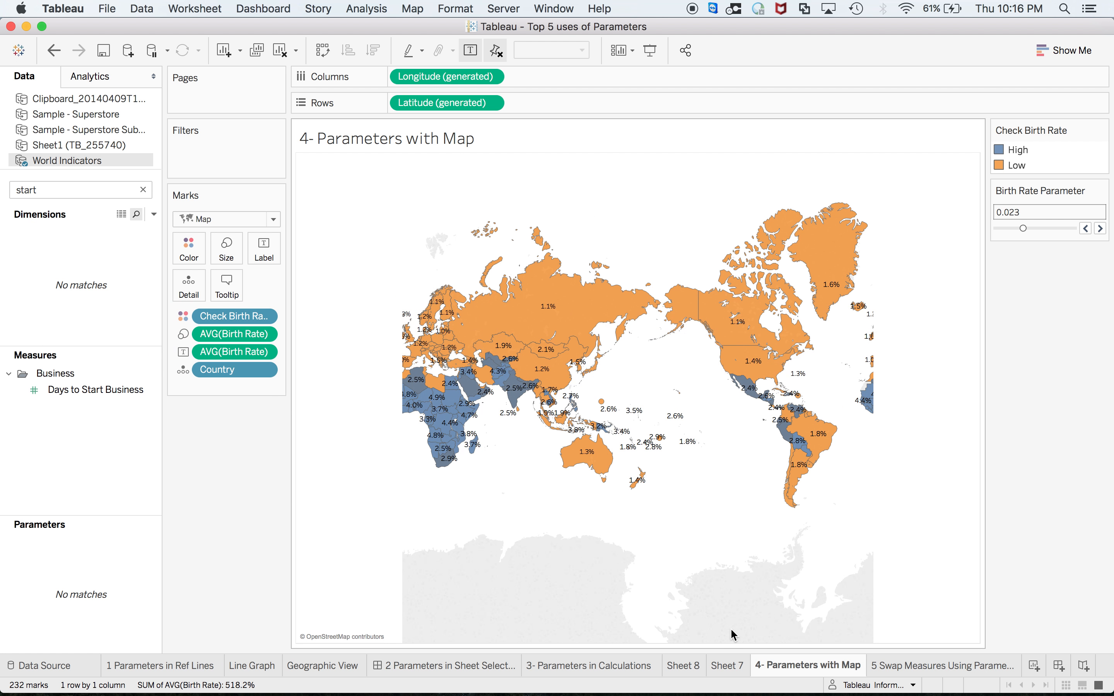
click(889, 666)
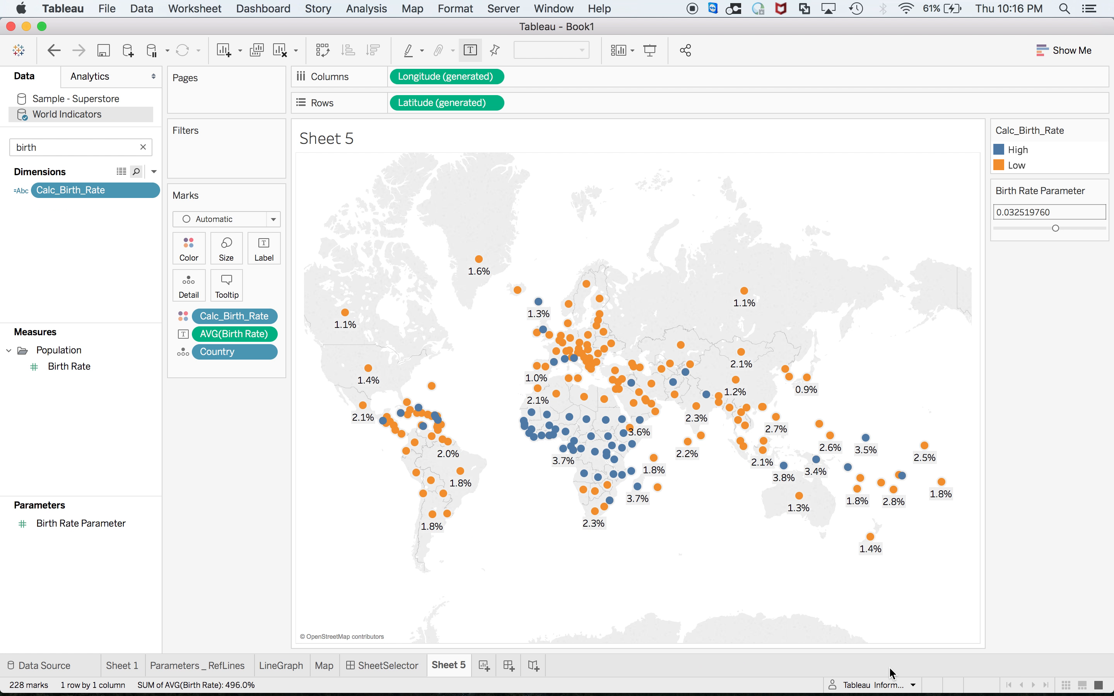
In Book1, rename the Sheet 5 map as Parameters with Map and add a new worksheet
double_click(441, 666)
text(Parameters with Map)
click(549, 666)
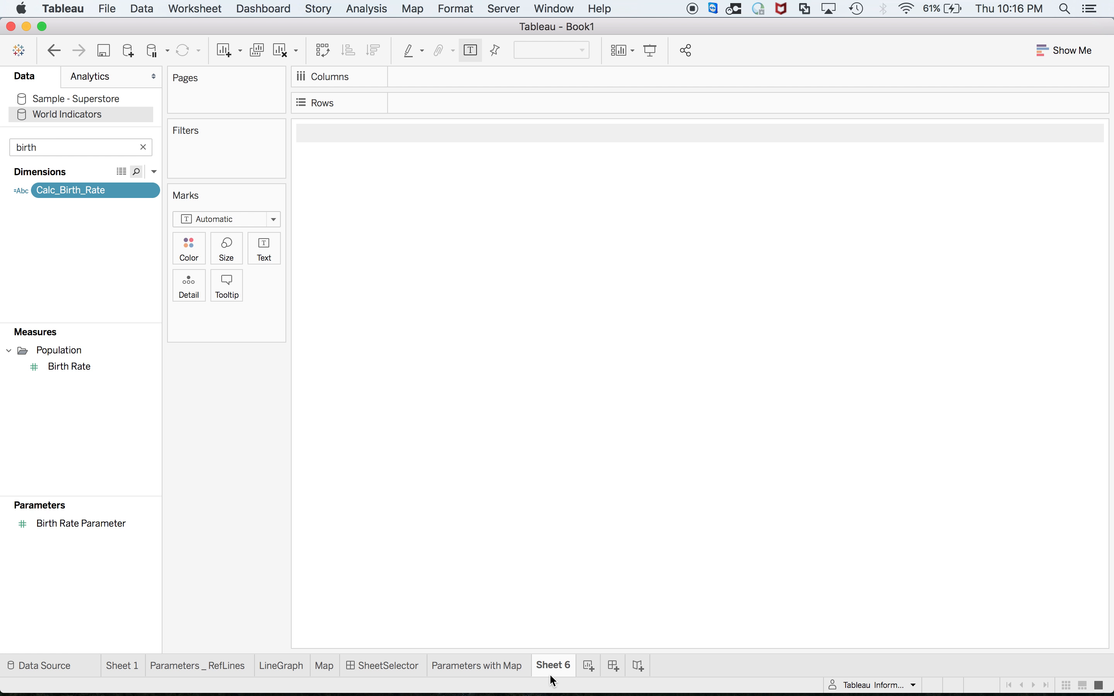
With the Sample - Superstore data source and the field search cleared, plot SUM(Profit) on rows against SUM(Sales) on columns
click(112, 101)
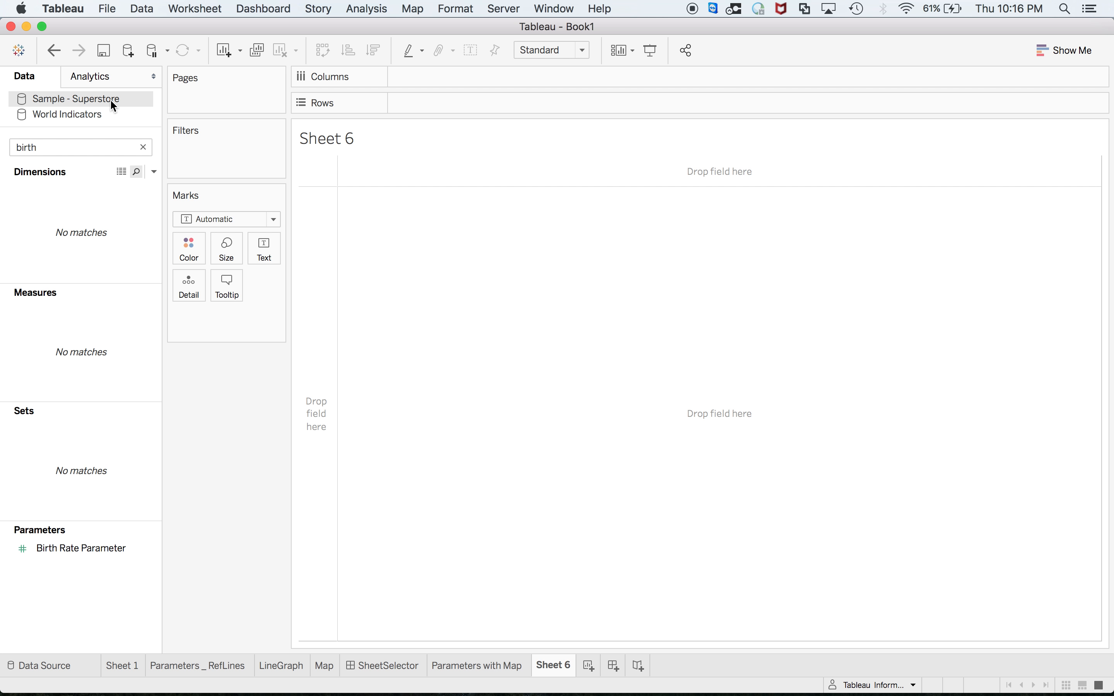
double_click(28, 147)
key(BackSpace)
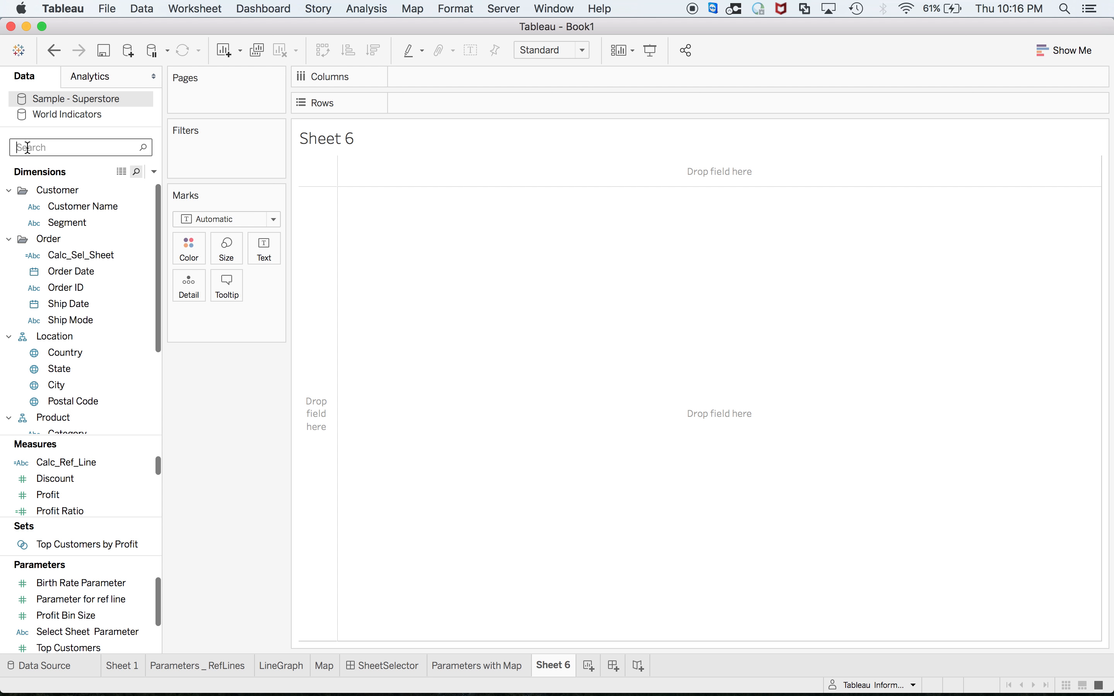
double_click(74, 495)
scroll(77, 494, down, 3)
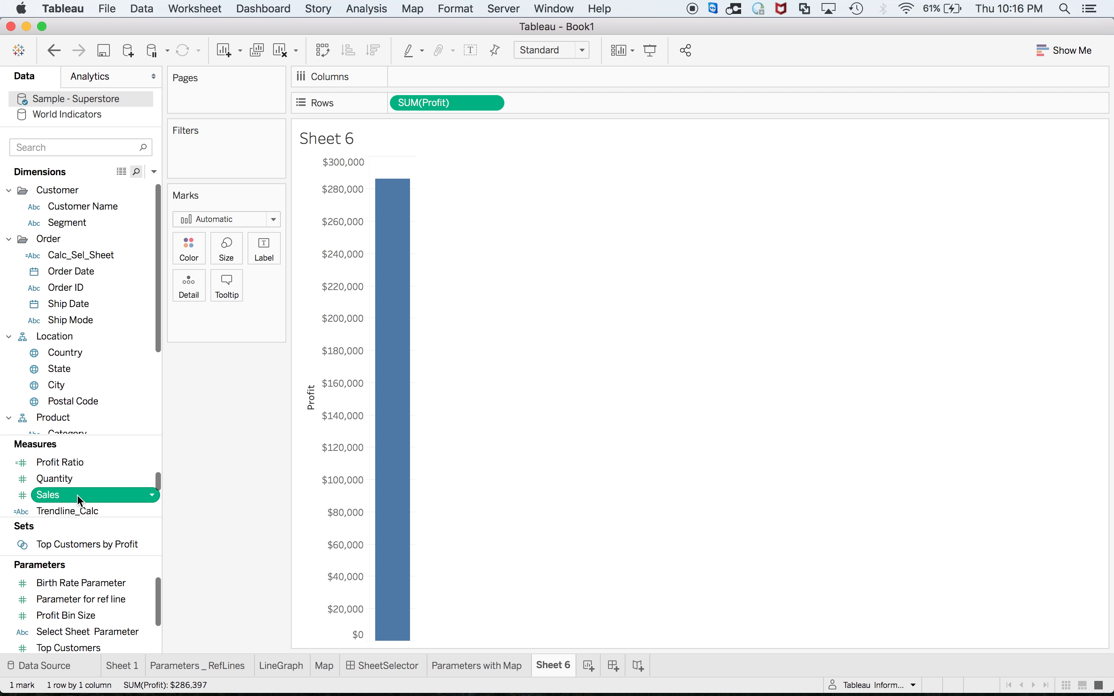
double_click(78, 496)
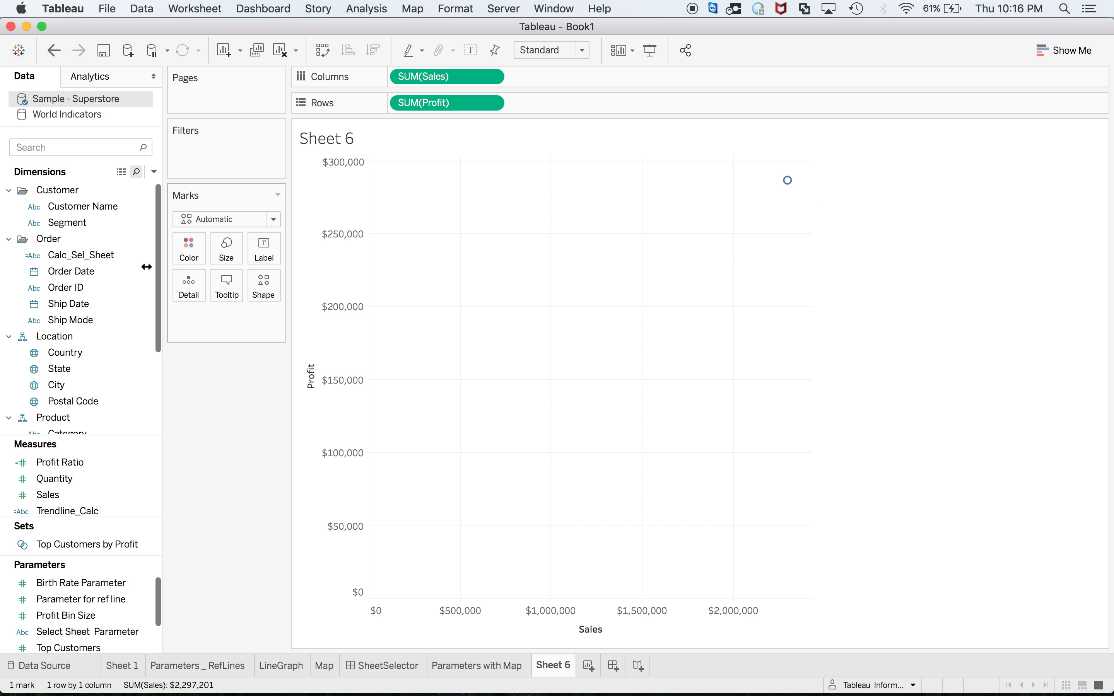
click(89, 322)
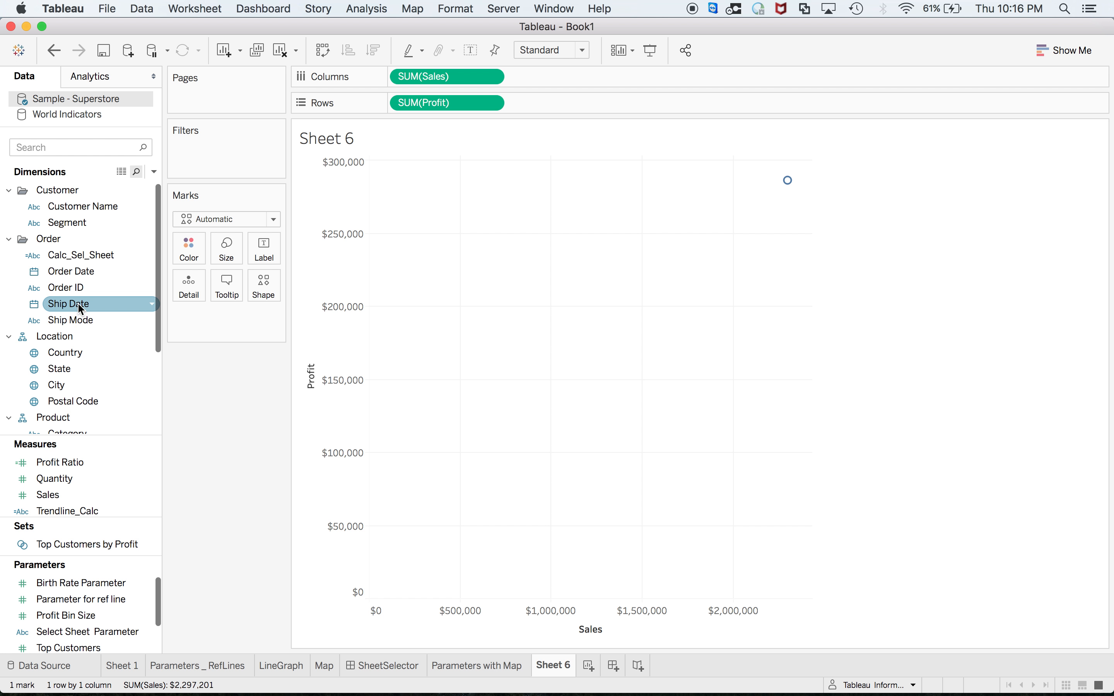
drag(77, 303, 187, 291)
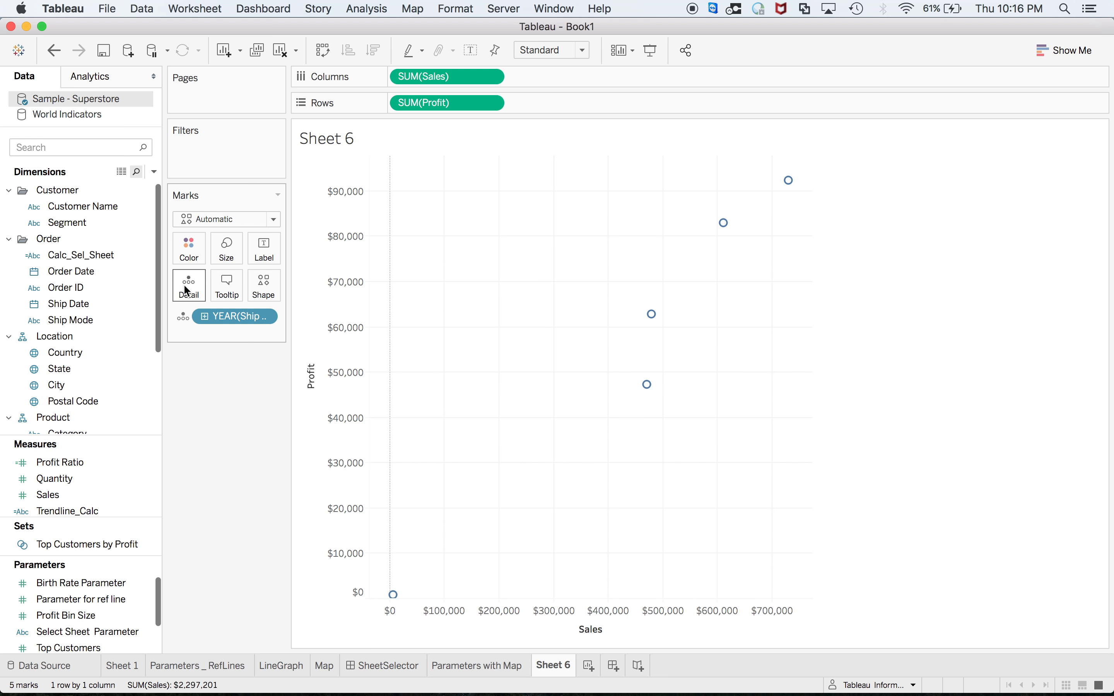
click(274, 320)
click(264, 678)
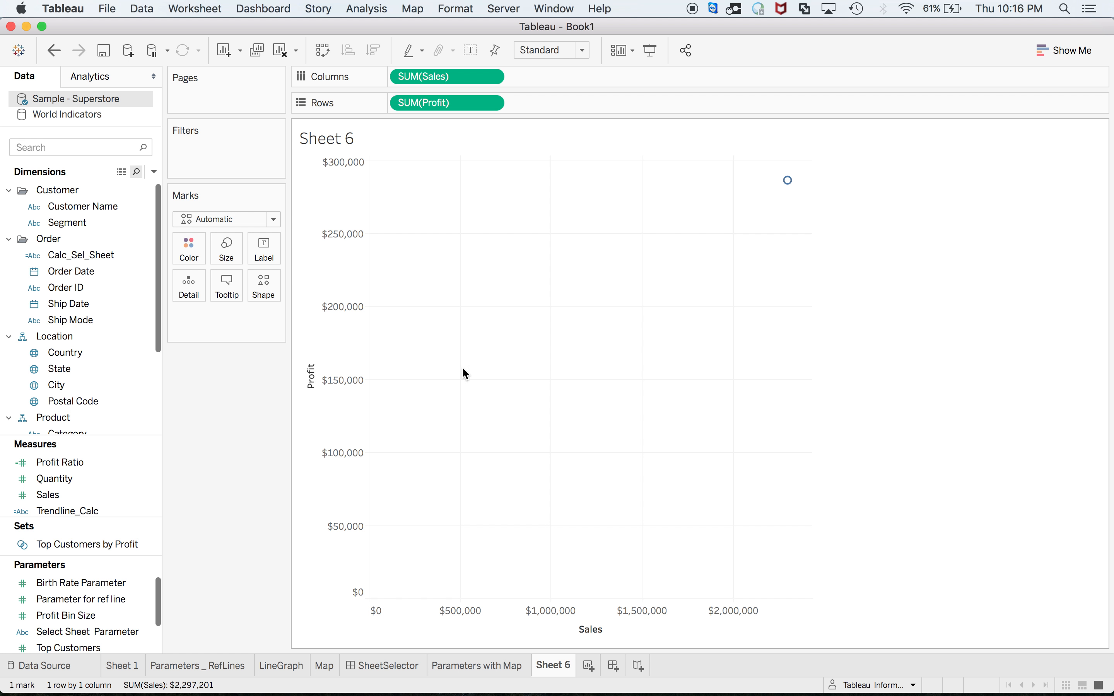
key(super+Tab)
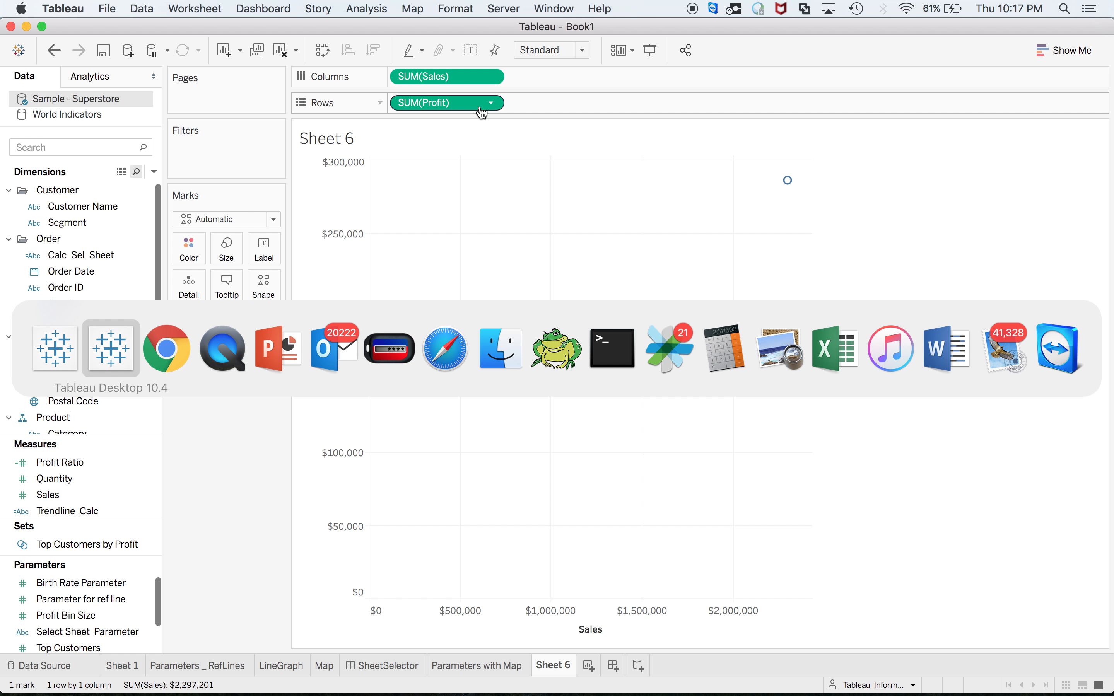
click(1098, 243)
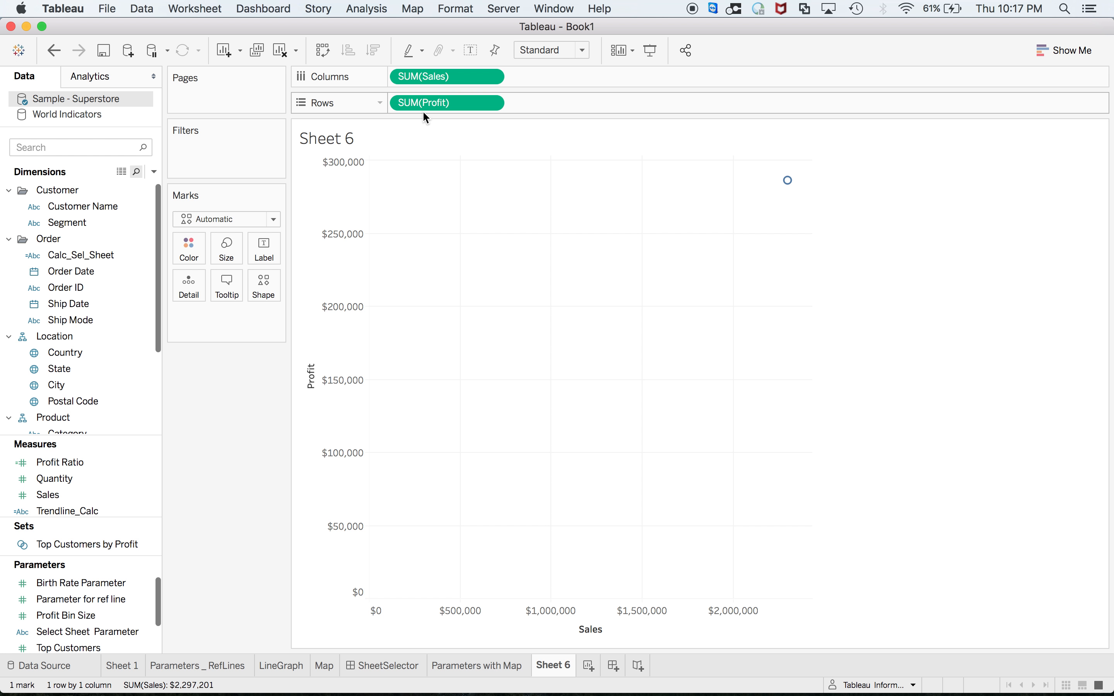
click(102, 259)
drag(90, 206, 187, 292)
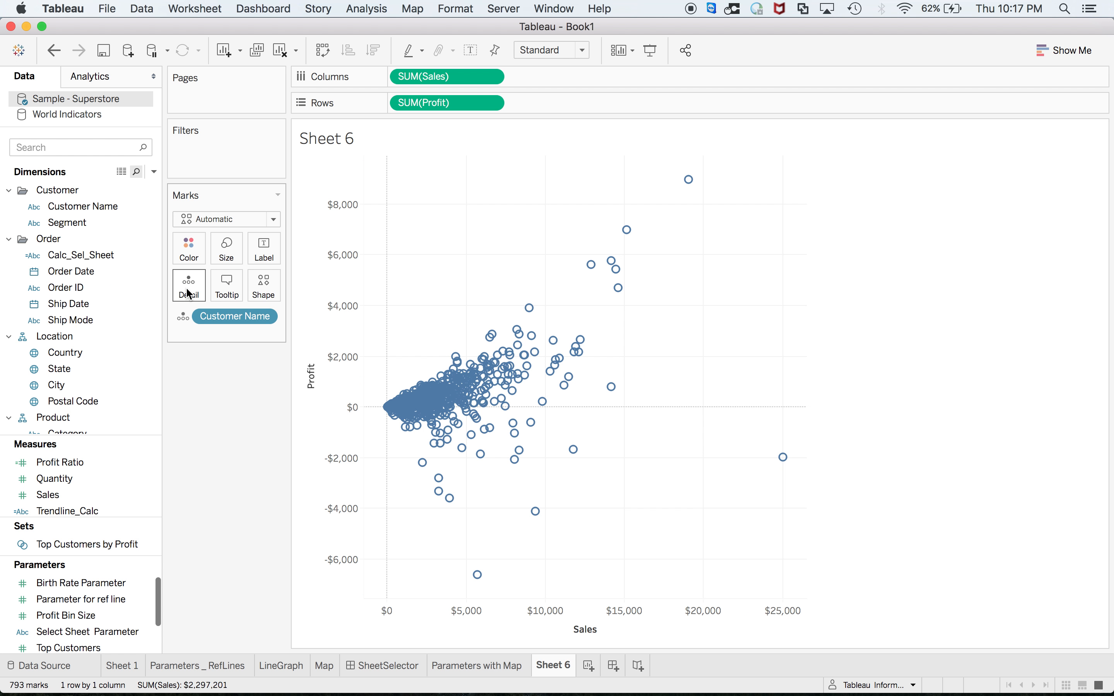
click(265, 317)
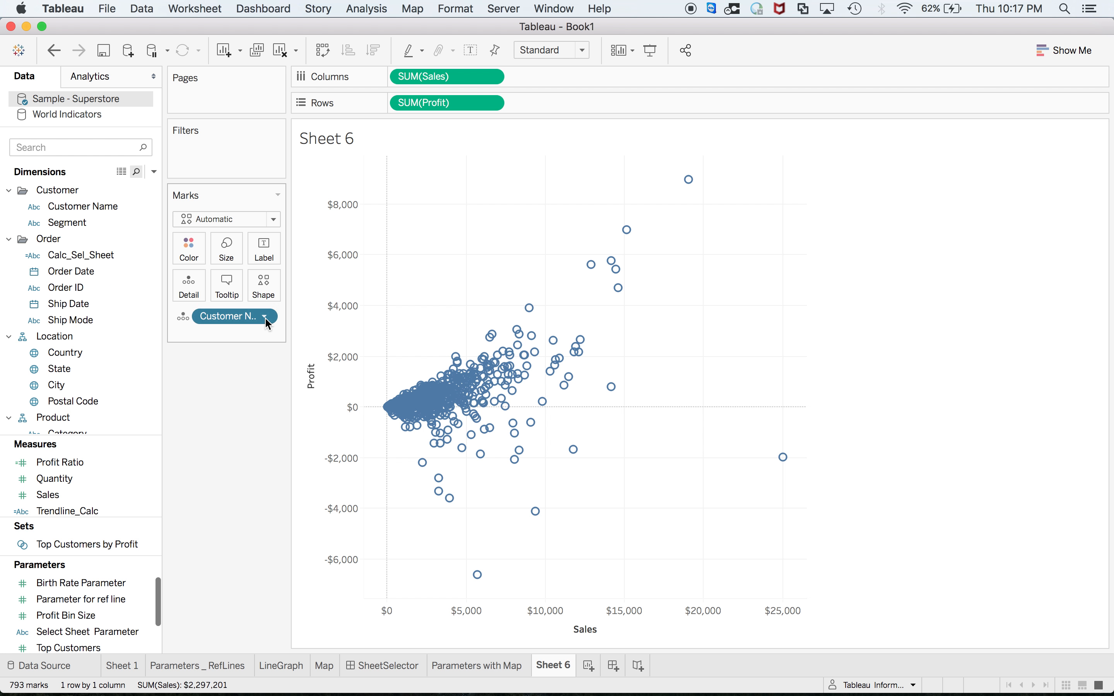
click(244, 552)
Start a new string parameter from the City field and empty its list of allowable values, keeping the List type
right_click(97, 385)
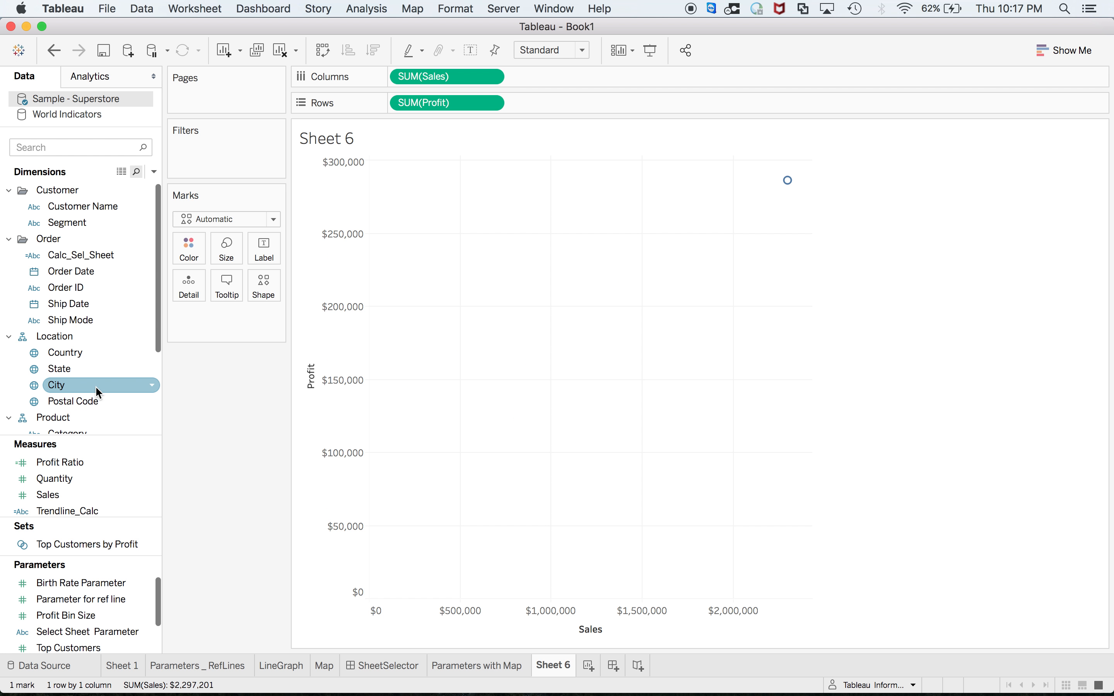
mouse_move(188, 203)
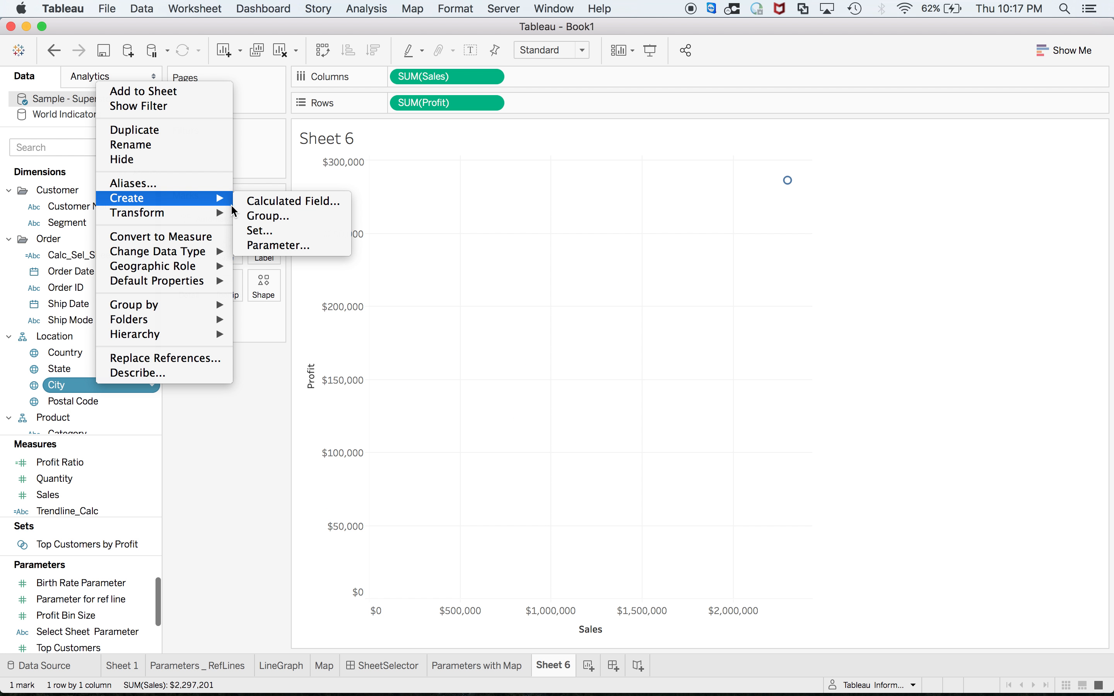
click(323, 240)
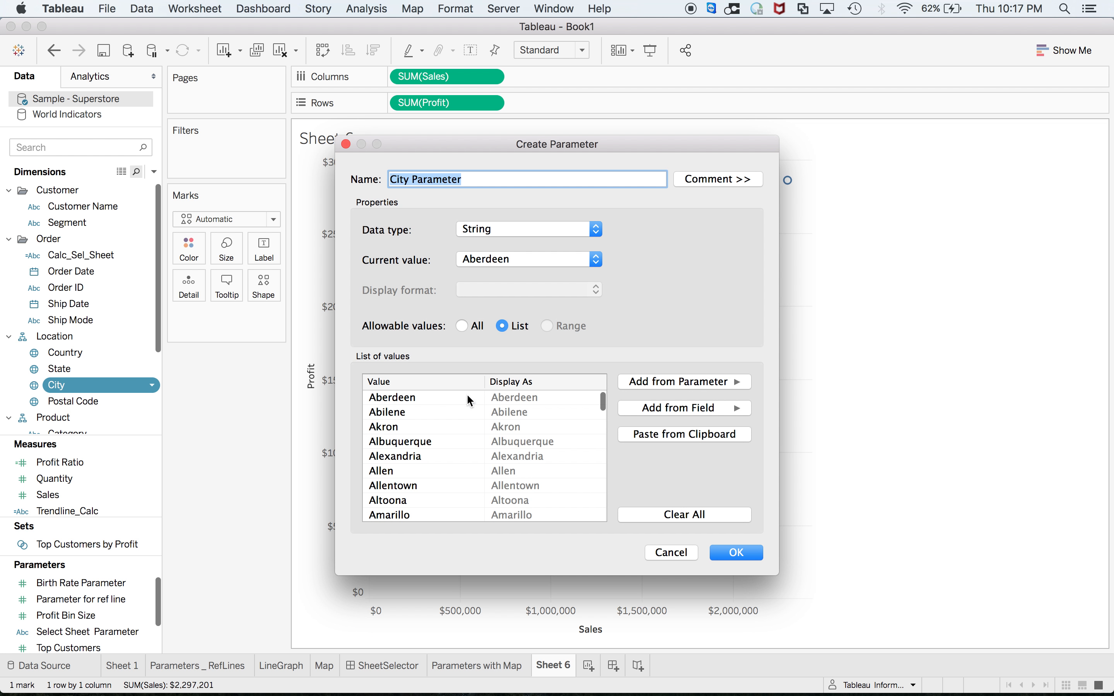
click(484, 260)
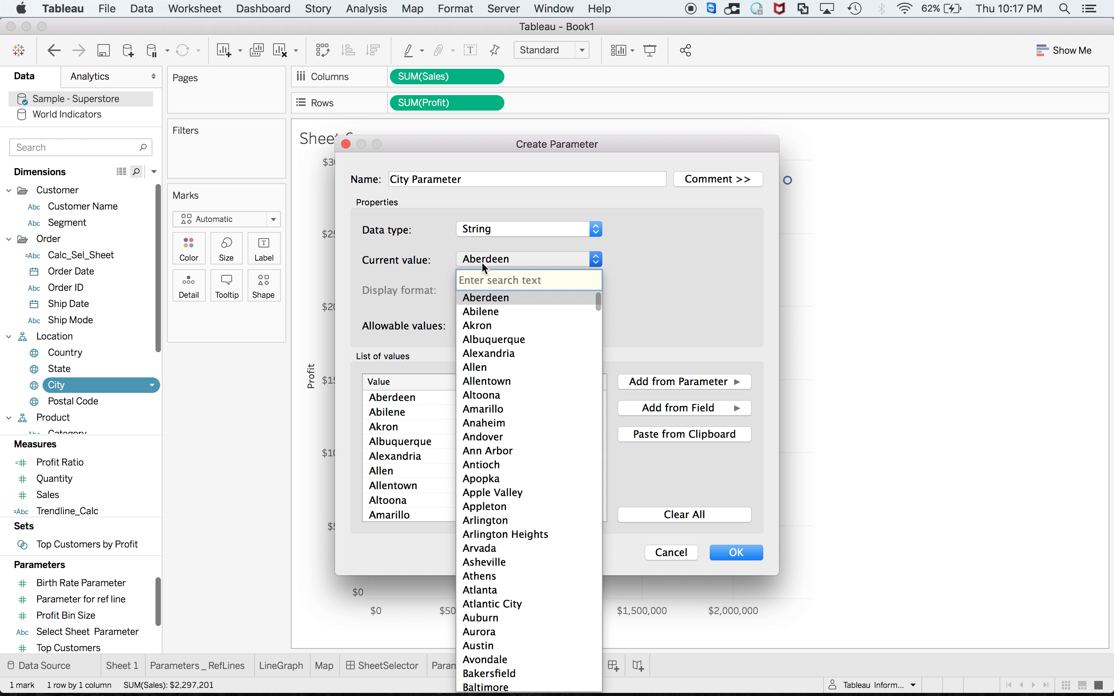
click(480, 257)
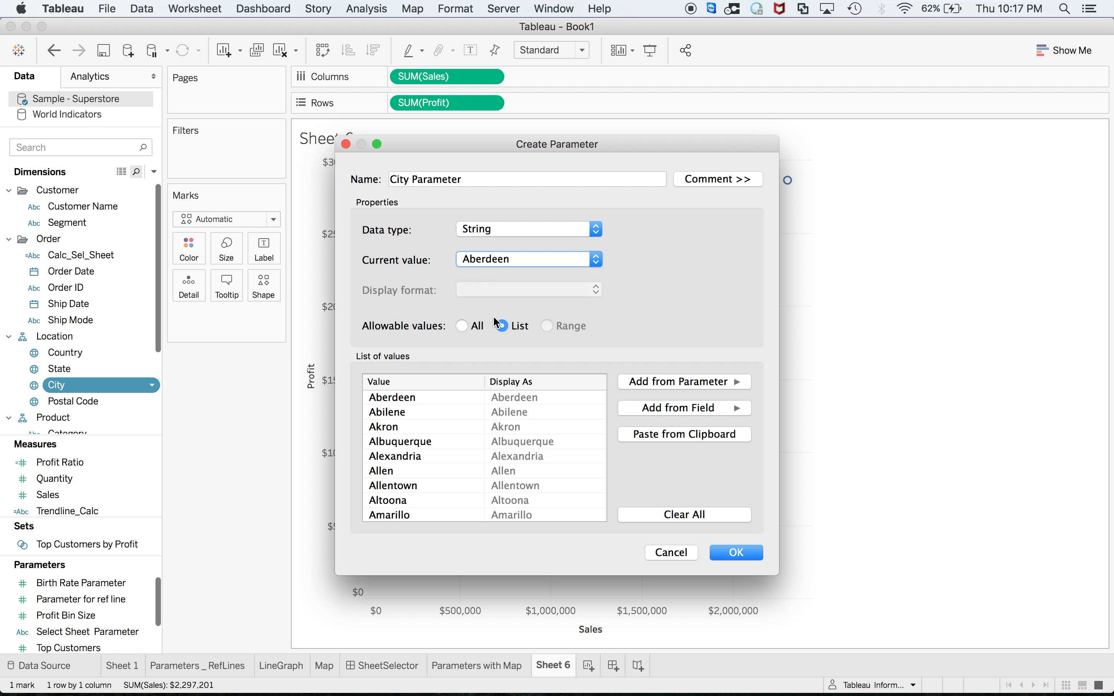
click(462, 326)
click(503, 327)
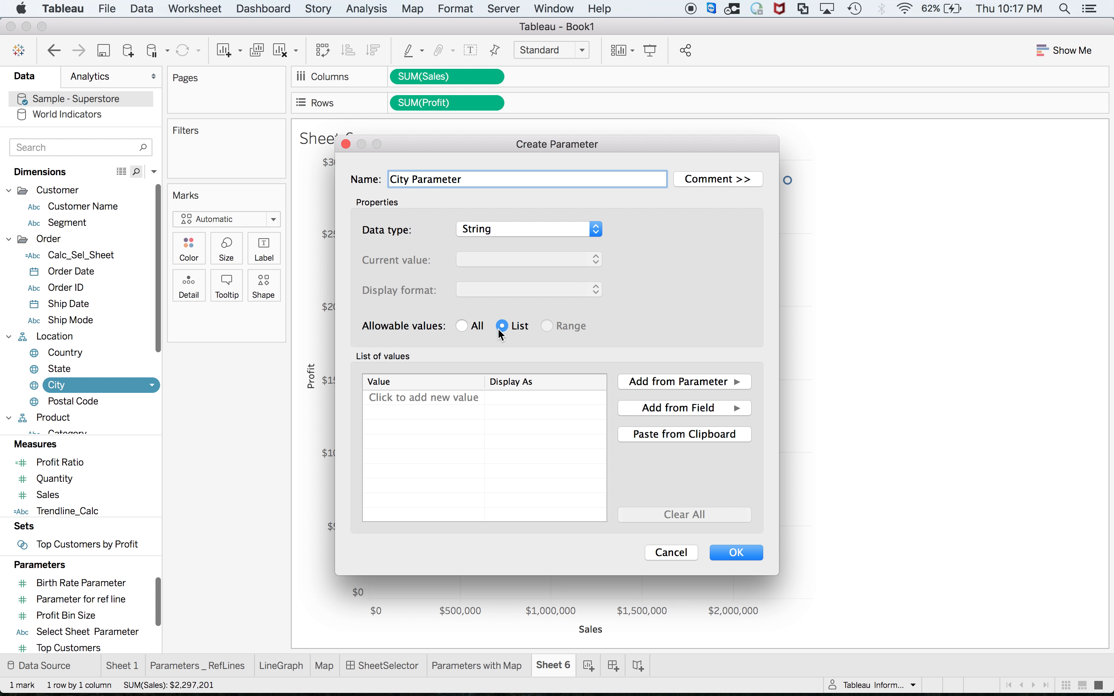
Enter Sales, Profit, Discount and Quantity as the allowable values and name the parameter Select Measures Parameter 1
click(439, 400)
text(Sales)
key(Return)
text(Pro)
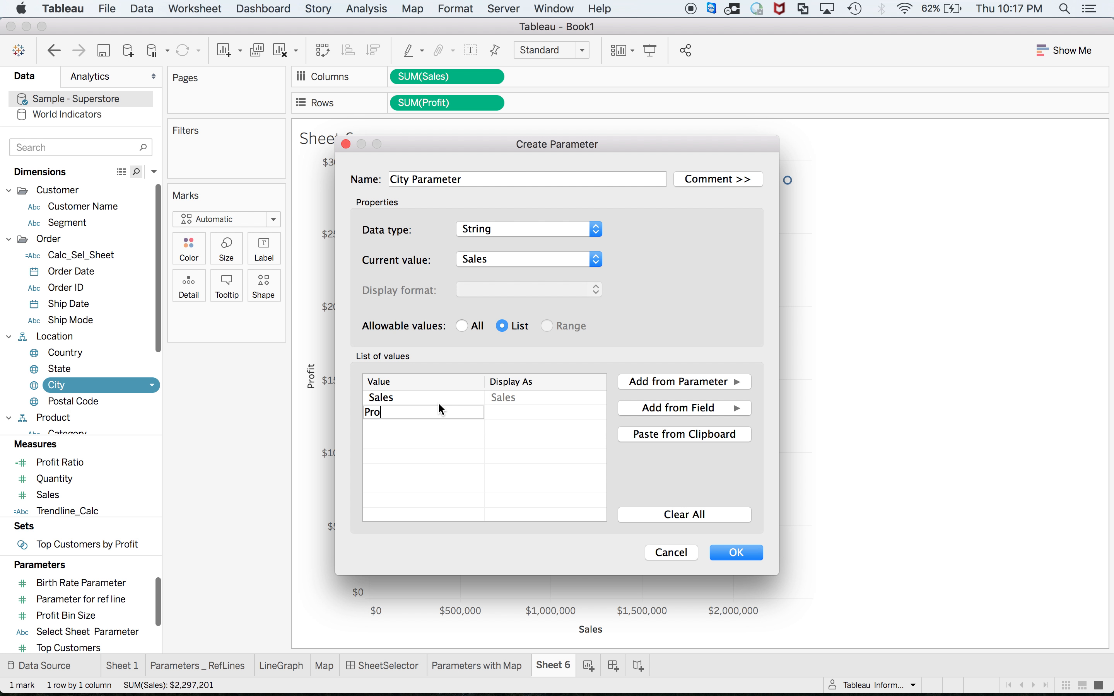
text(fit)
key(Return)
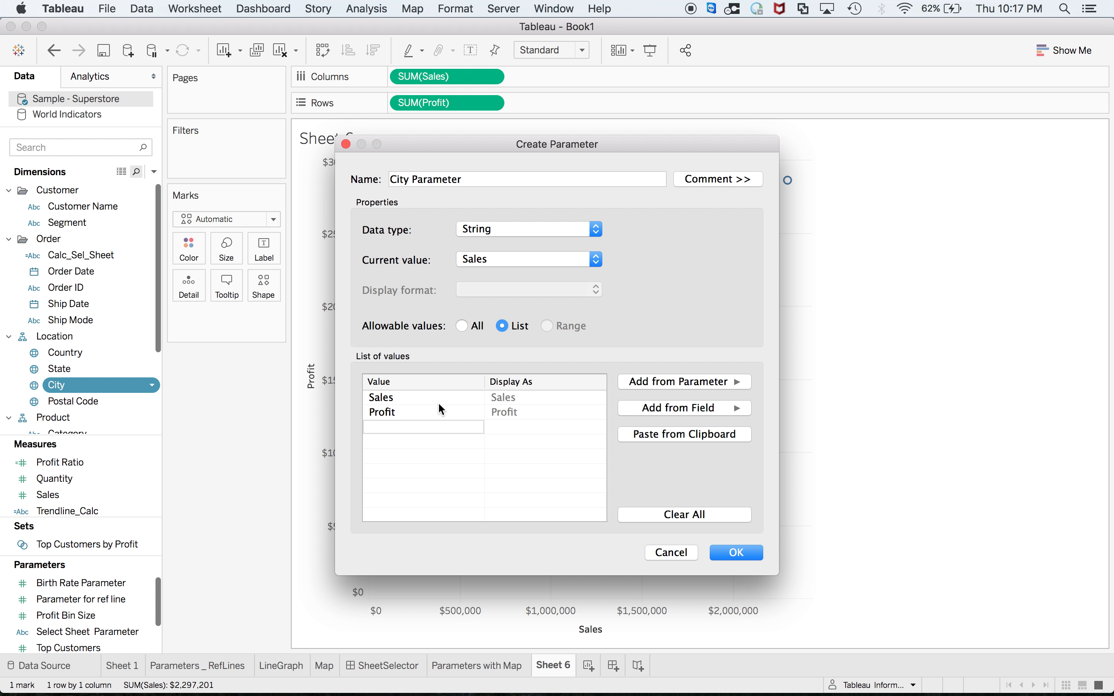
text(Discount)
key(Return)
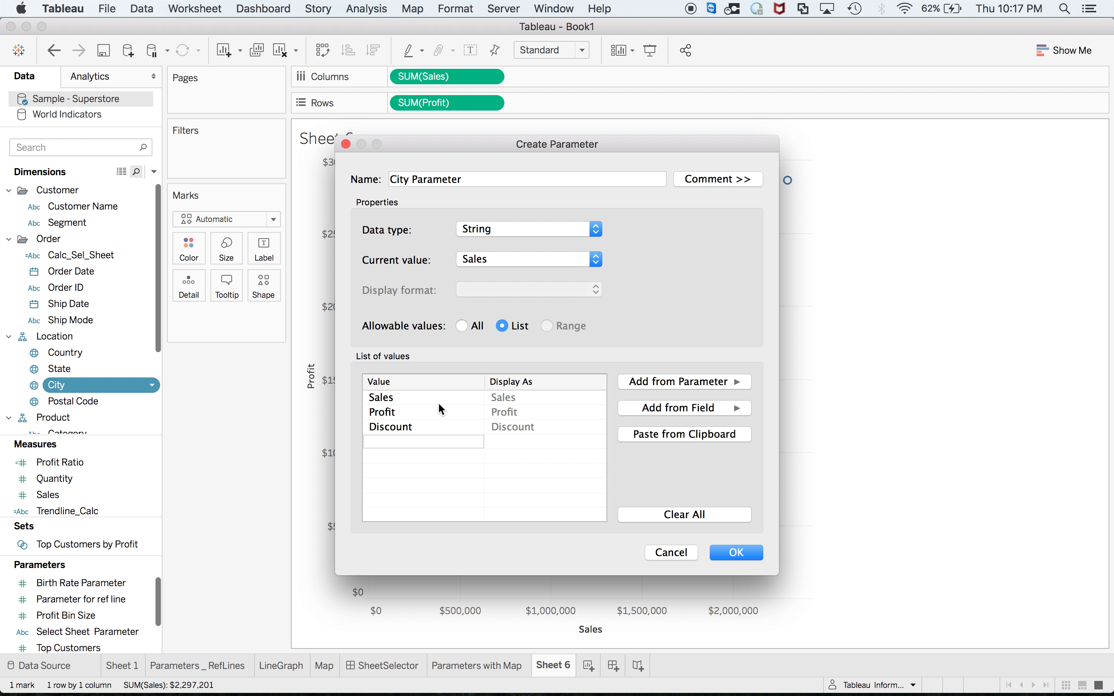
text(Quantity)
key(Return)
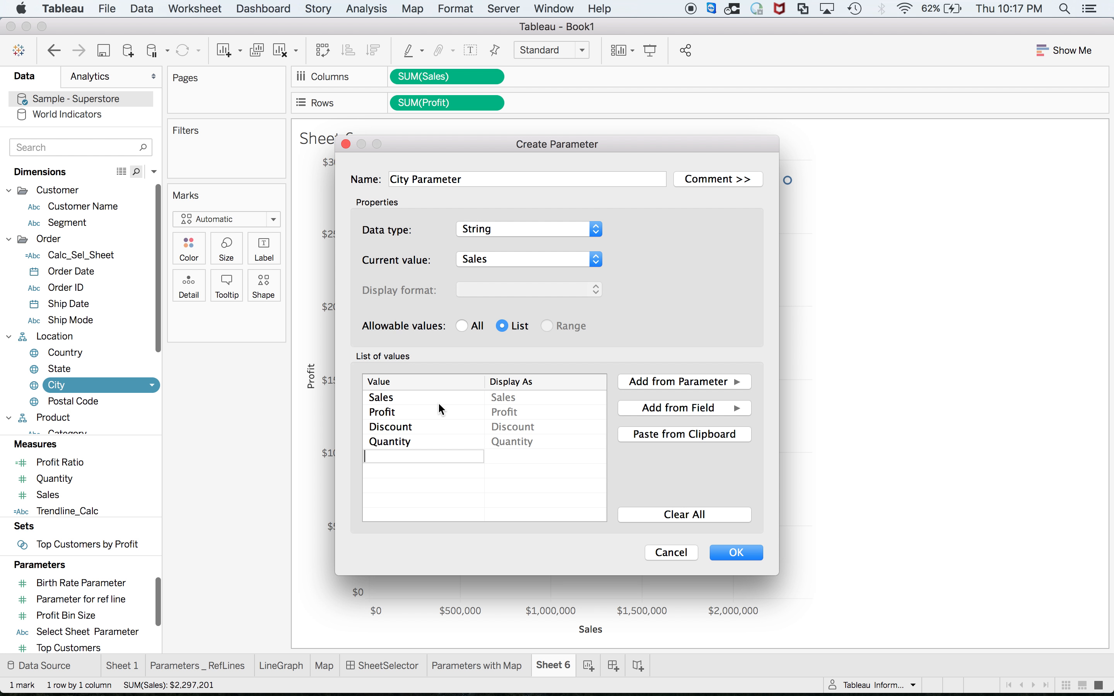
double_click(406, 179)
text(Select Measures)
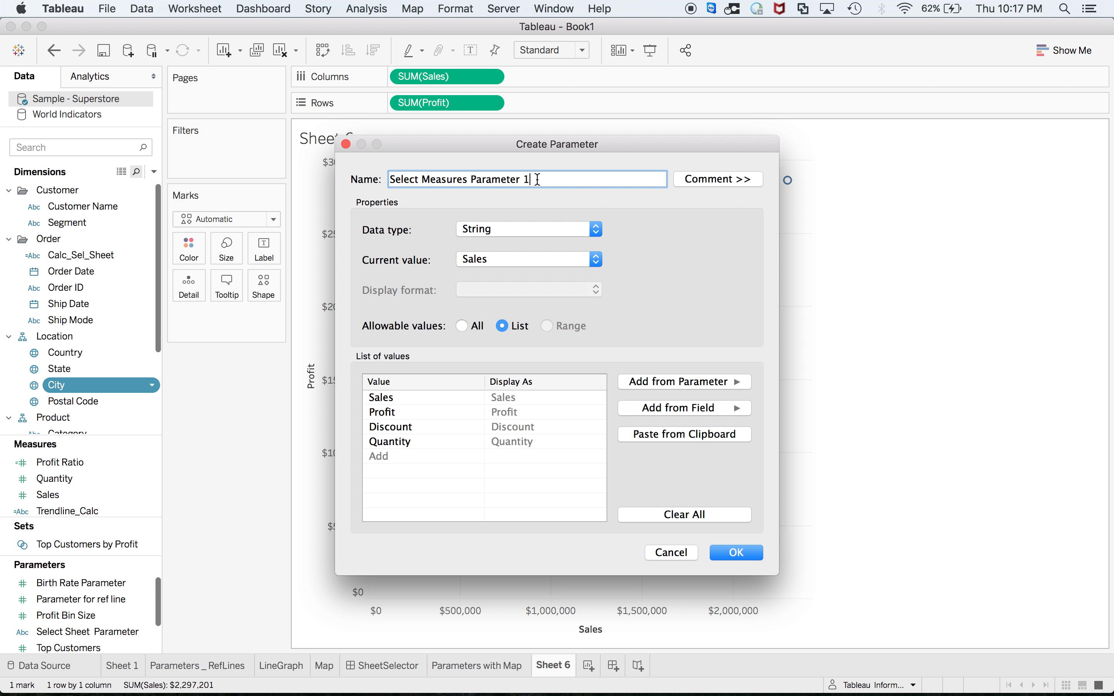
Create the Select Measures Parameter 1 parameter and duplicate it
click(736, 552)
scroll(122, 623, down, 2)
click(121, 600)
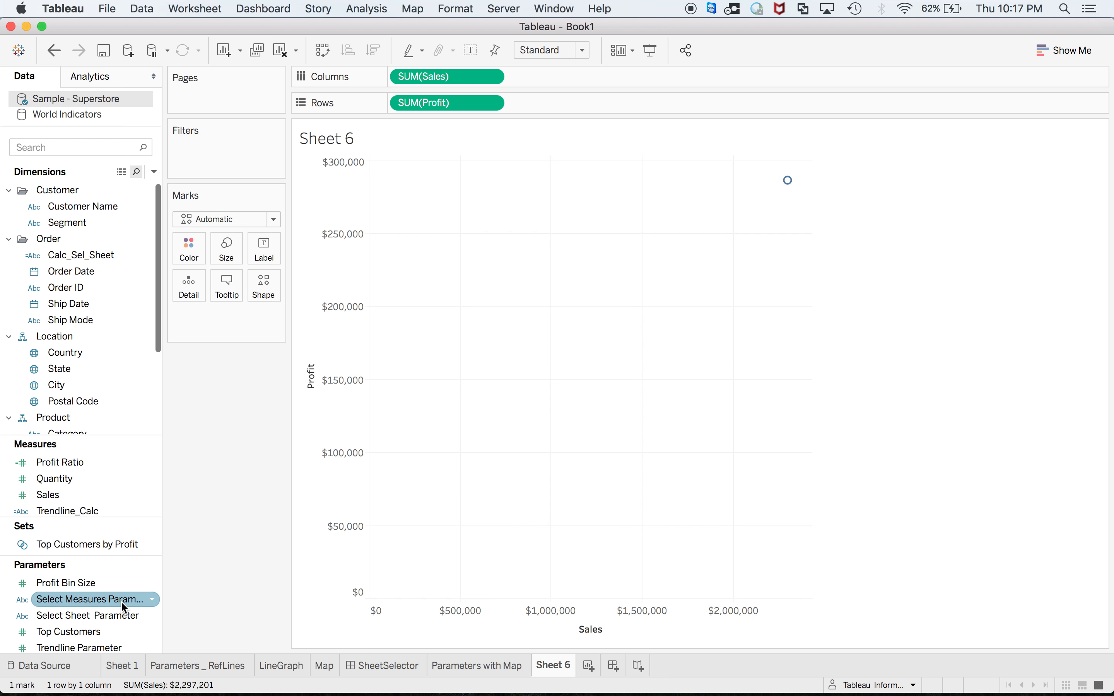
click(147, 600)
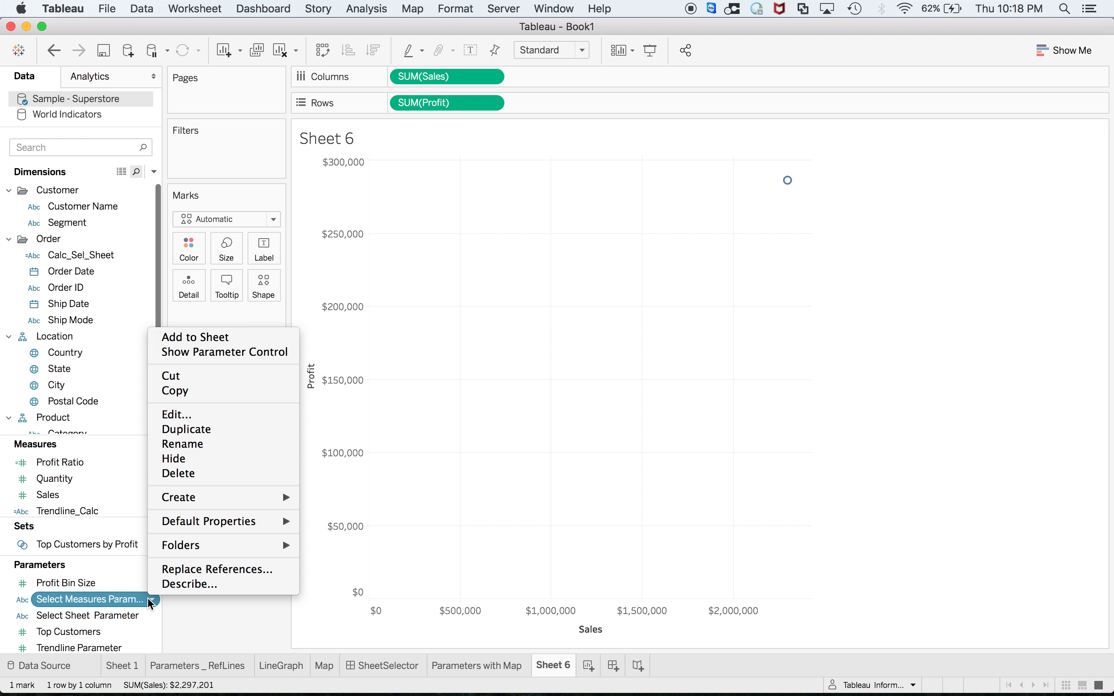
click(215, 437)
Rename the duplicated parameter as Select Measures Parameter 2, keeping its list of values
click(146, 617)
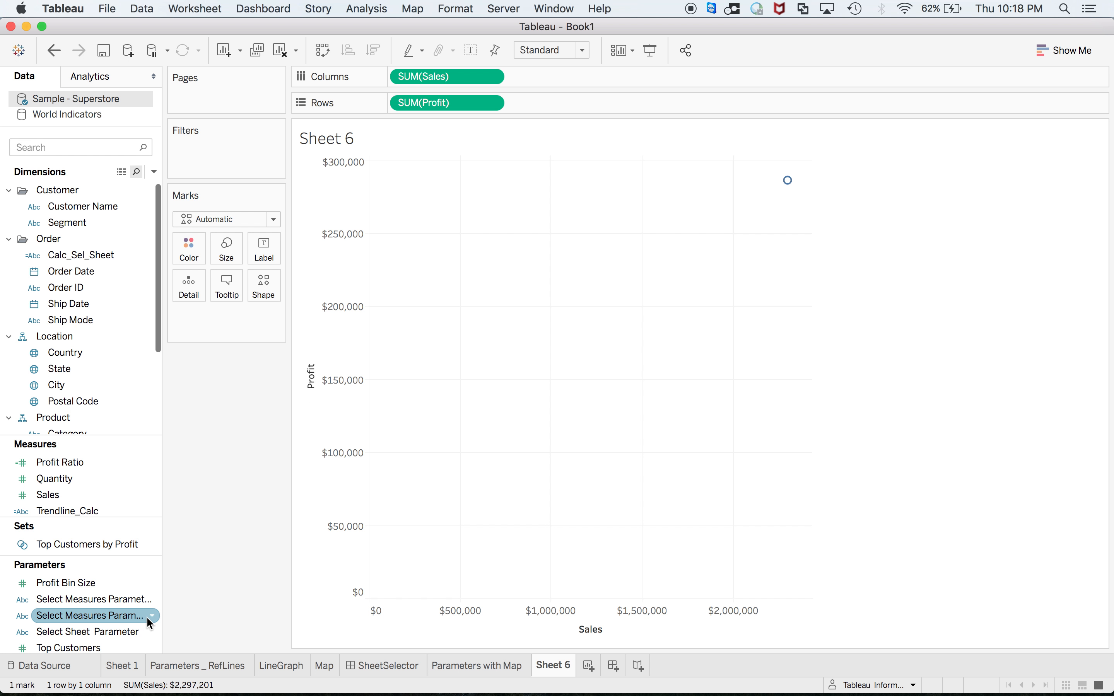
click(152, 616)
click(197, 433)
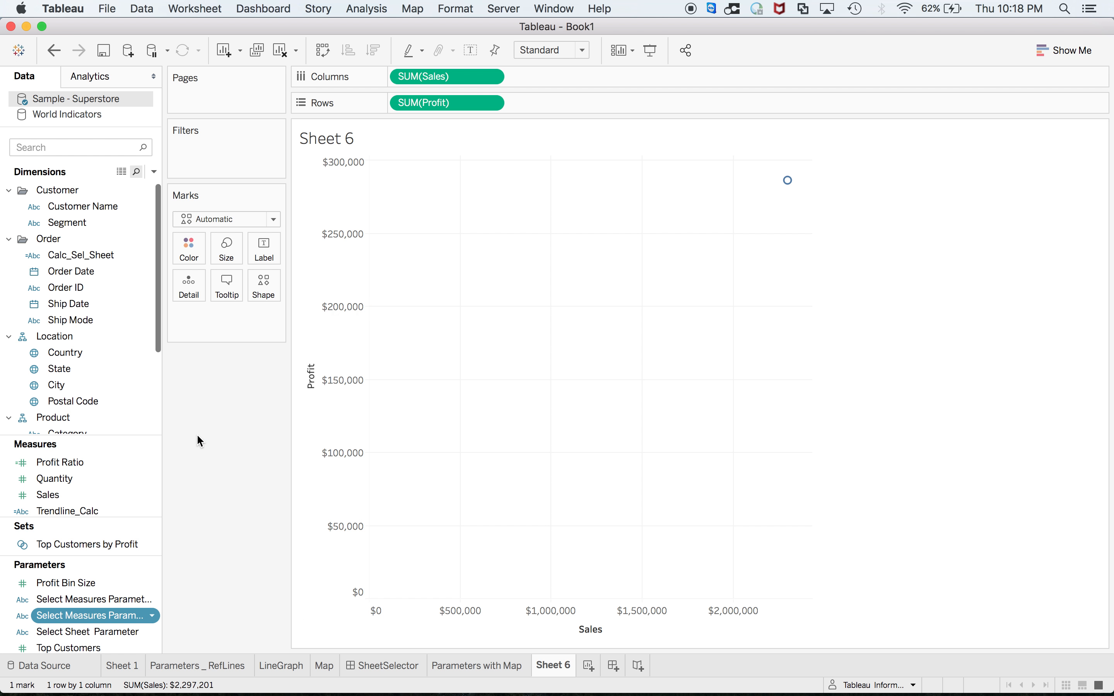
click(573, 179)
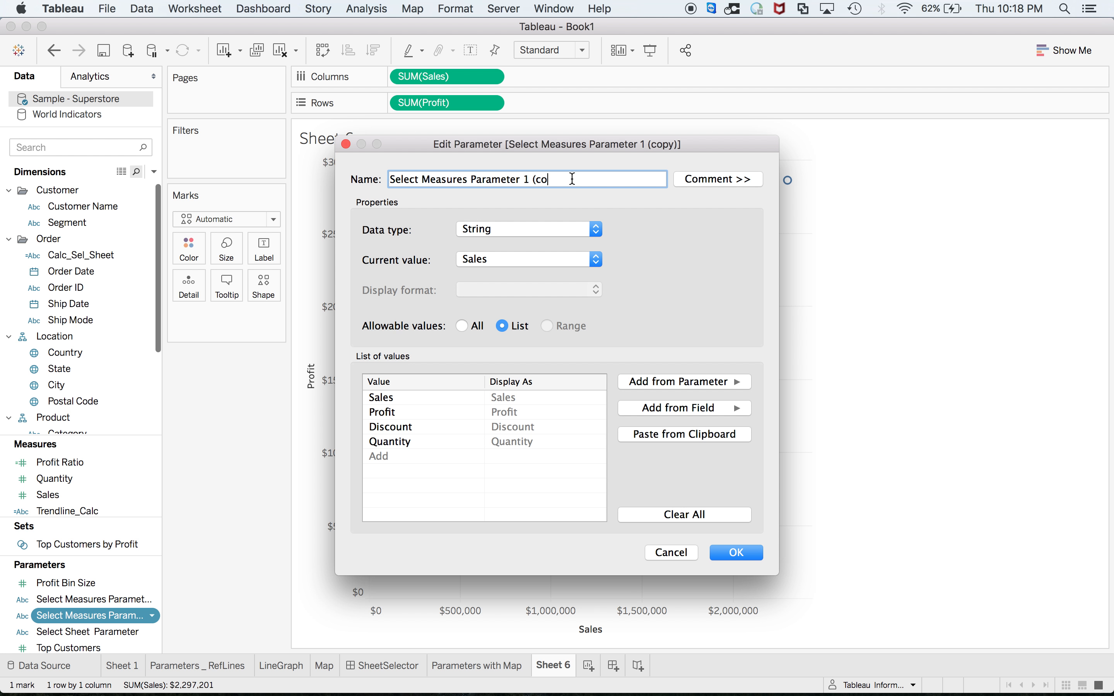
text(2)
click(751, 566)
Show the parameter controls for both Select Measures parameters on the sheet, leaving the second one set to Sales
click(134, 599)
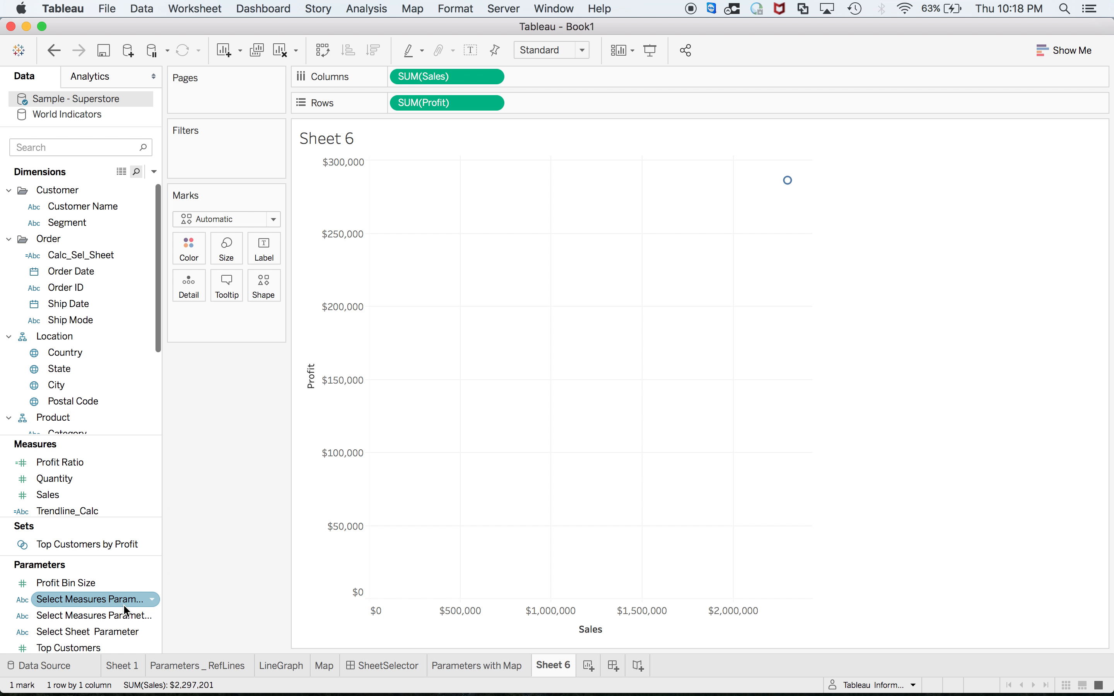
right_click(123, 603)
click(199, 363)
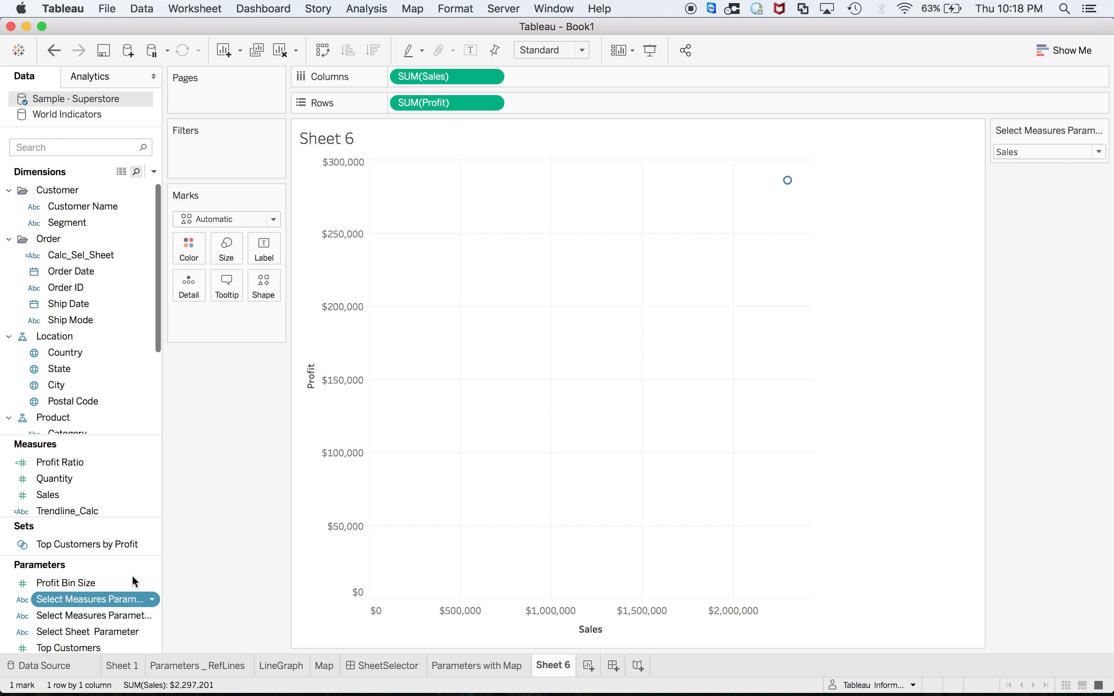
right_click(122, 616)
click(186, 372)
click(1070, 205)
click(1061, 345)
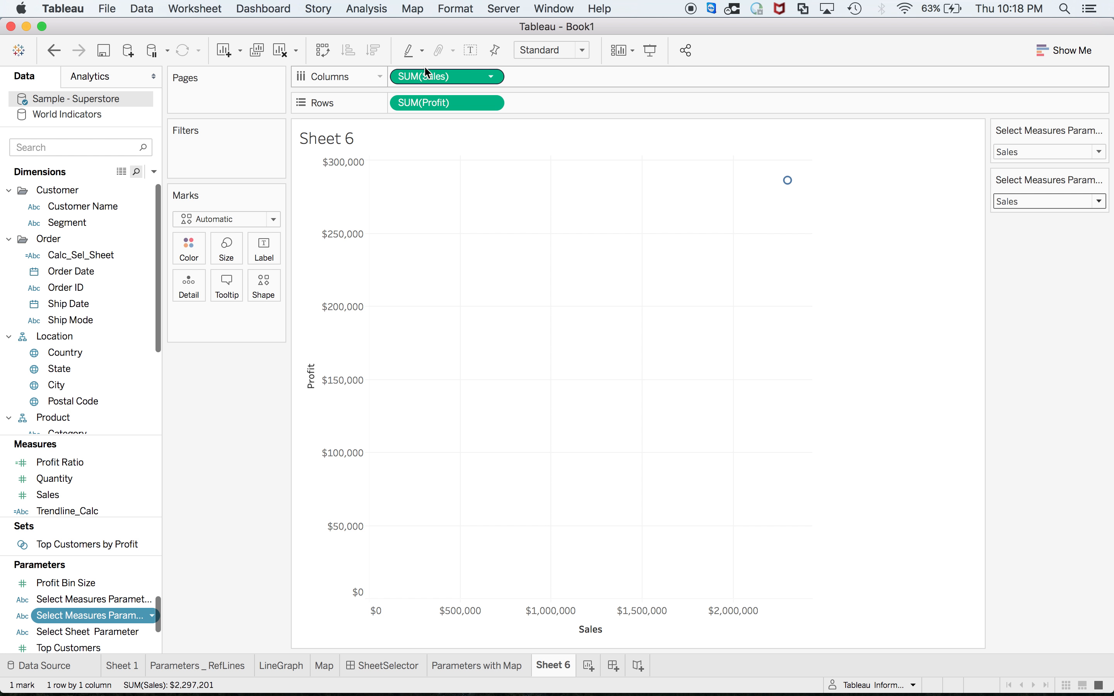
Start a new calculated field from Order ID and name it Dynamic Measure 1
click(81, 304)
click(67, 288)
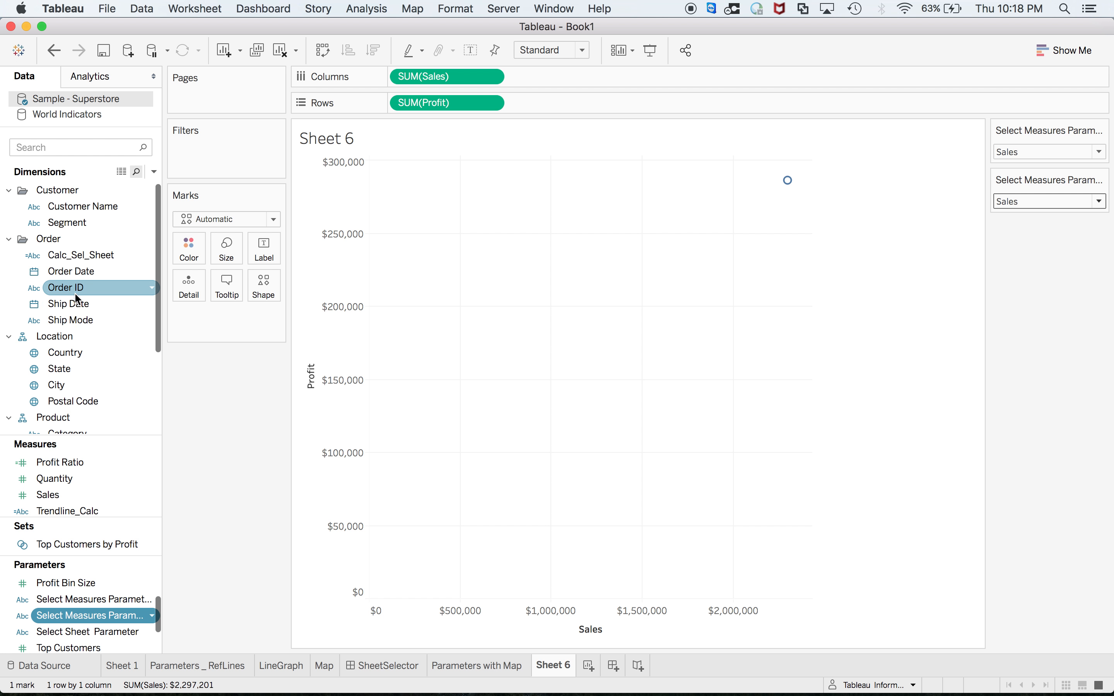
right_click(66, 287)
mouse_move(140, 427)
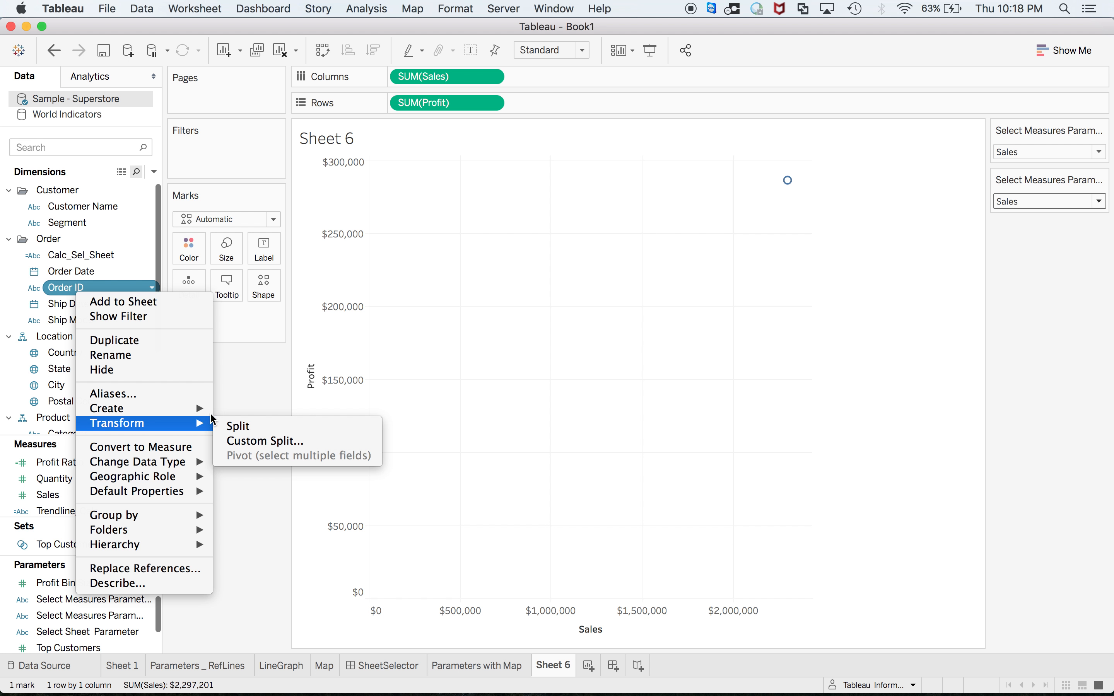
mouse_move(196, 413)
click(274, 411)
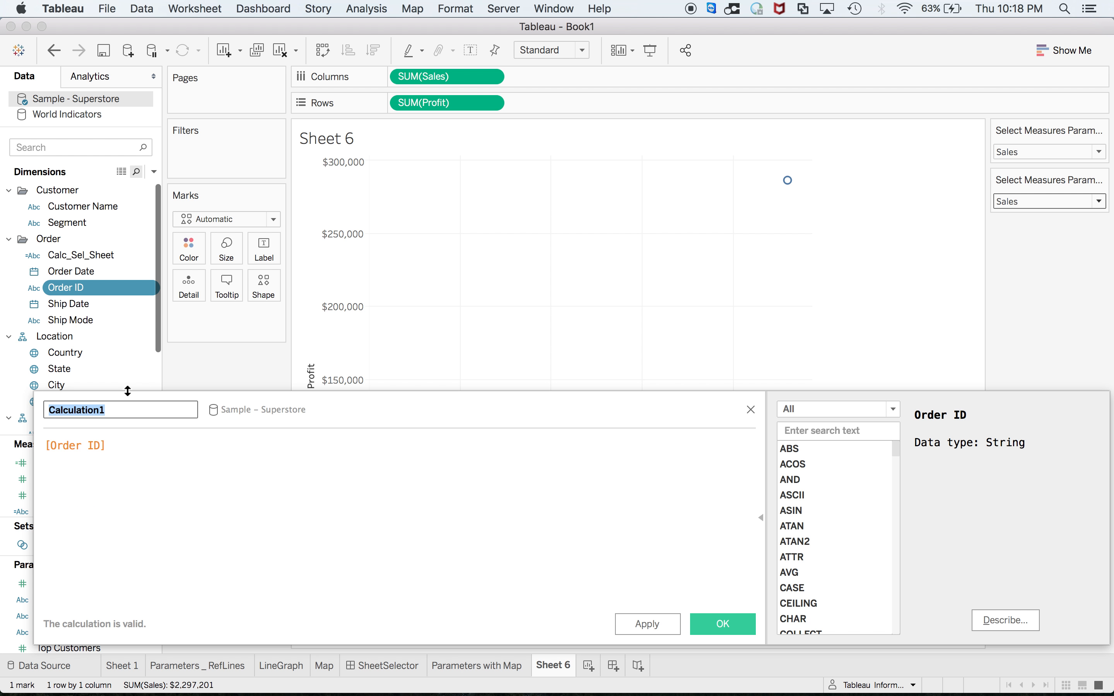
text(S)
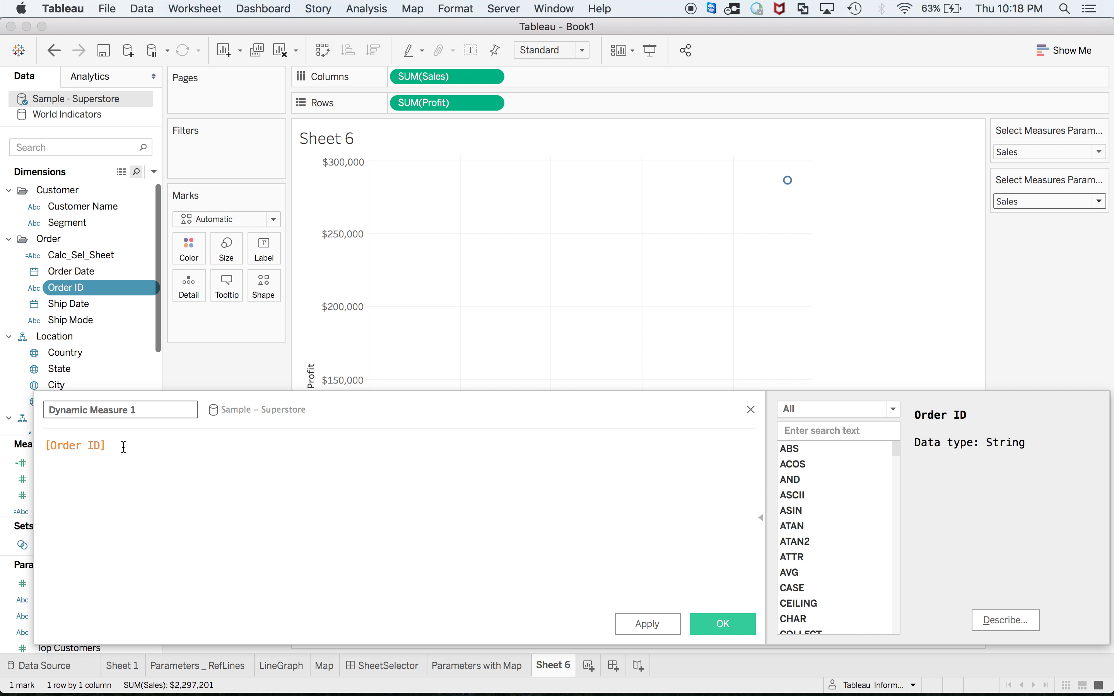
Replace the formula with a case on [Select Measures Parameter 1] whose first branch is when "Profit" then [Profit]
drag(122, 446, 3, 441)
text(case)
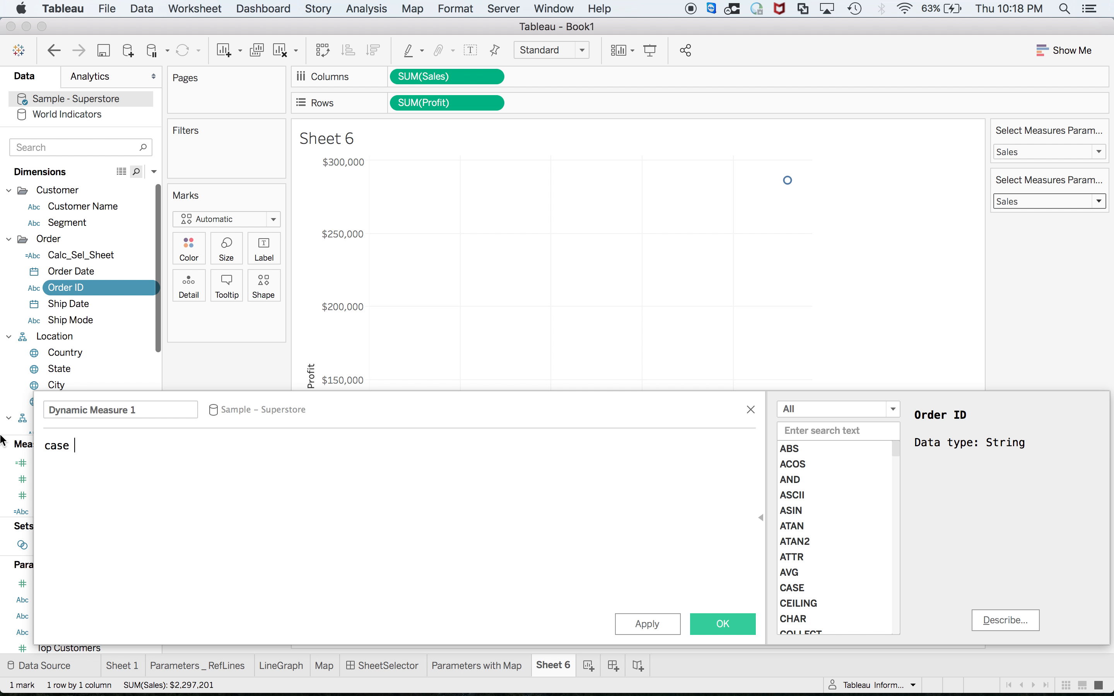
text( sele)
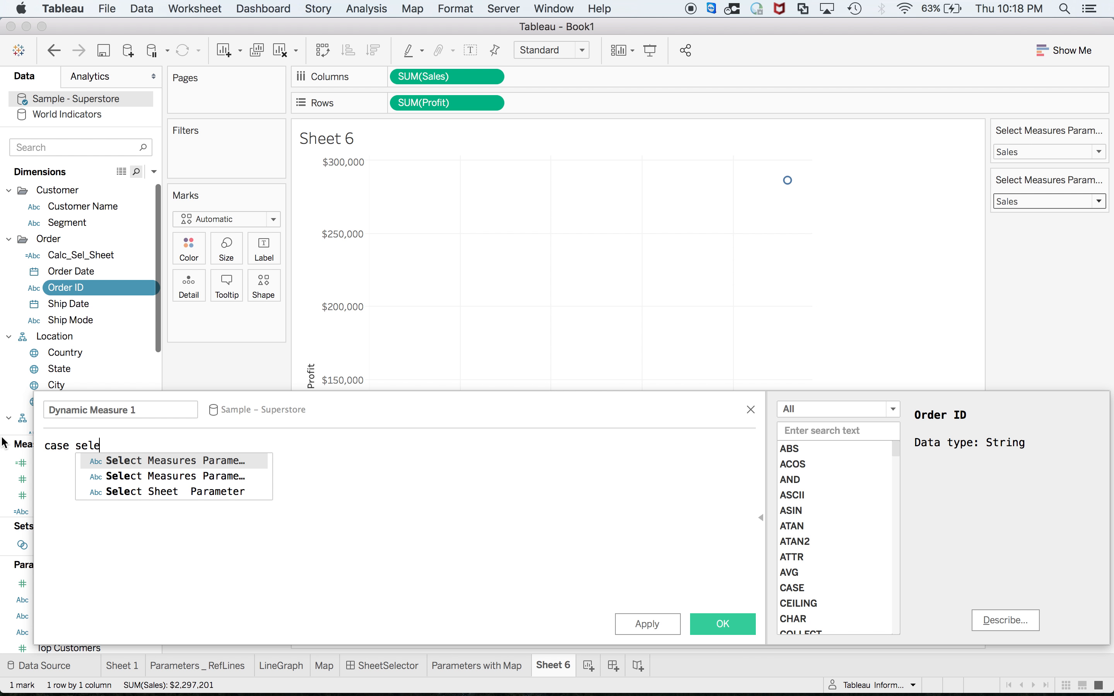
key(Return)
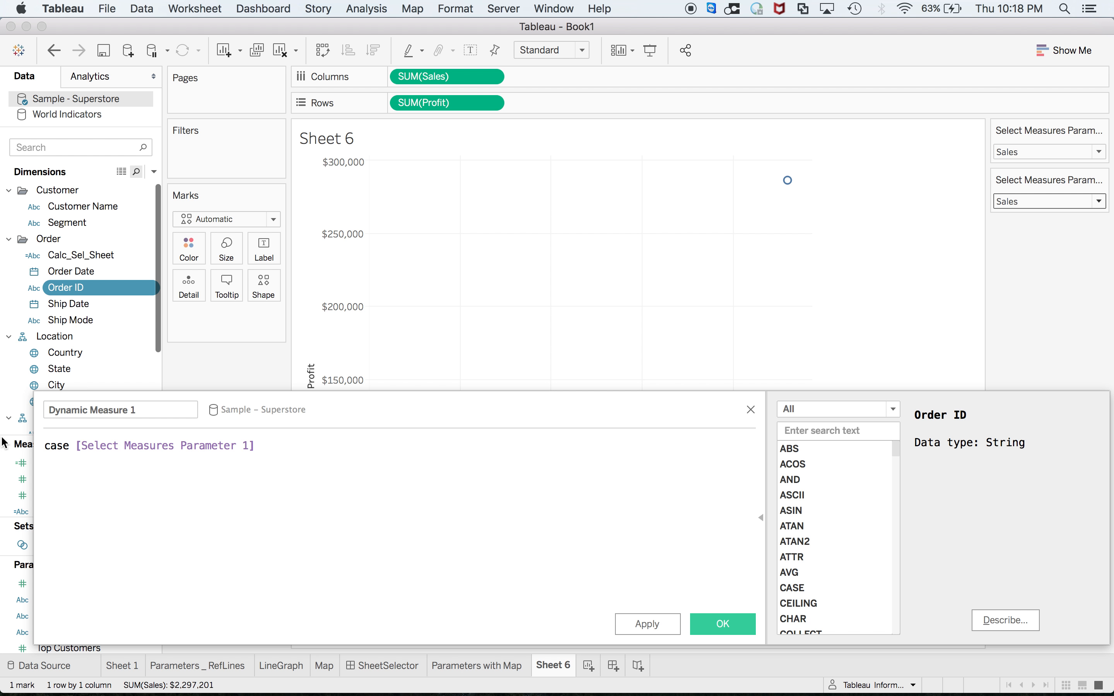
key(Return)
text(when "Profit" then pro)
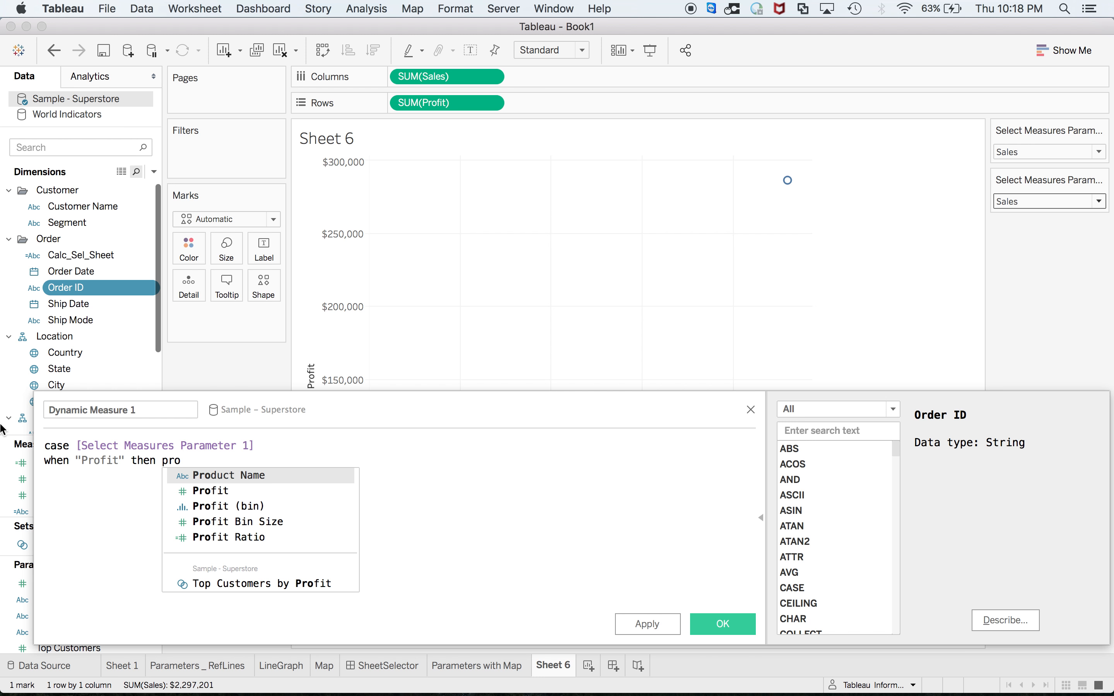
key(Down)
key(Return)
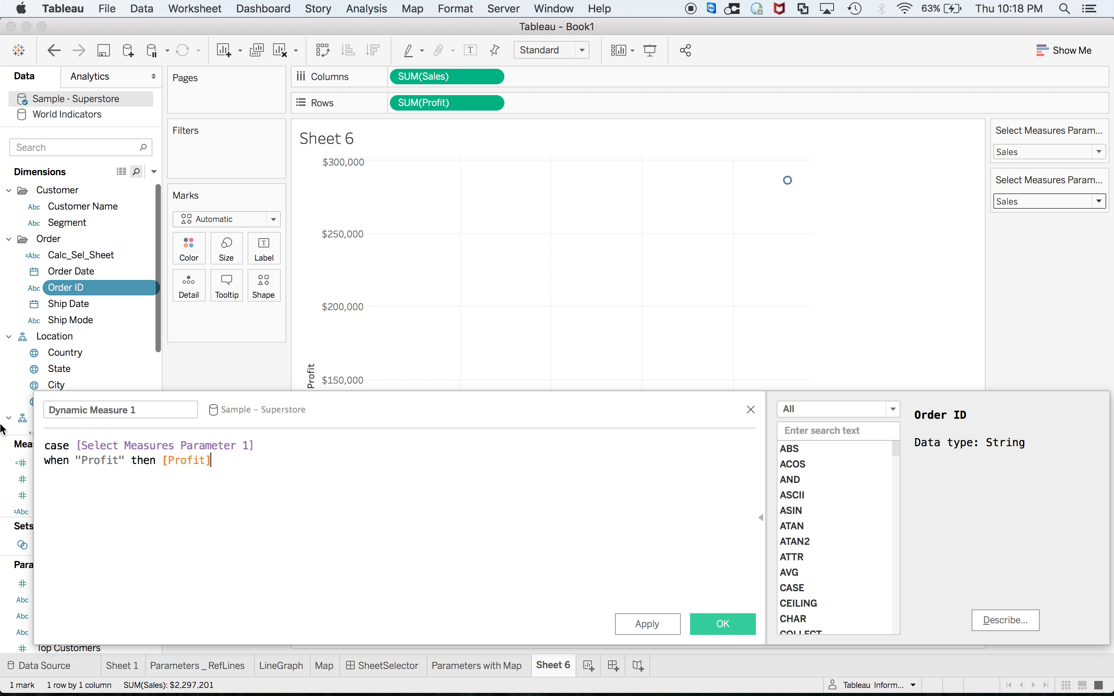
Add the branches when "Sales" then [Sales] and when "Discount" then [Discount] to the formula
text(when)
key(BackSpace)
text(Sales then sal)
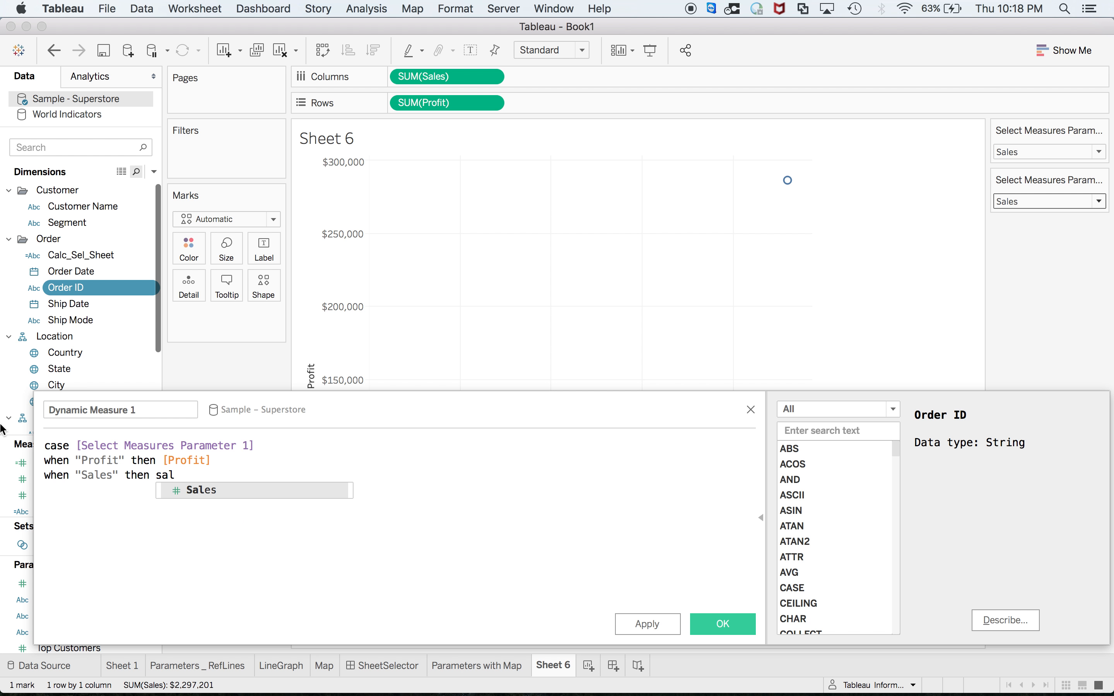
key(Return)
text(when )
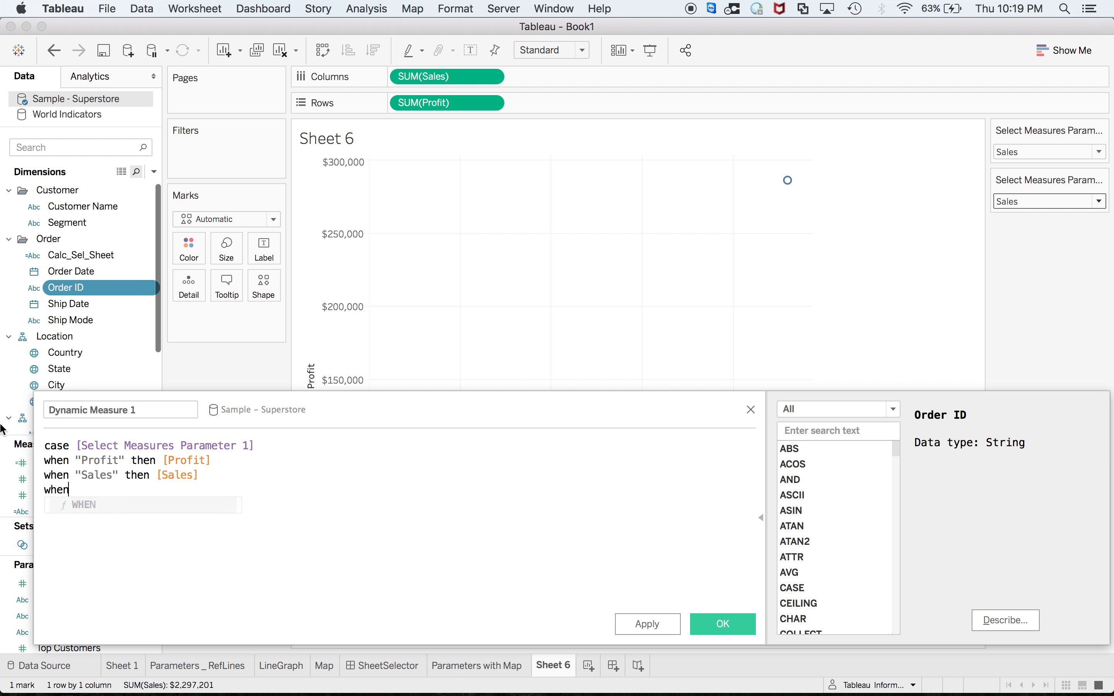
text("Discount)
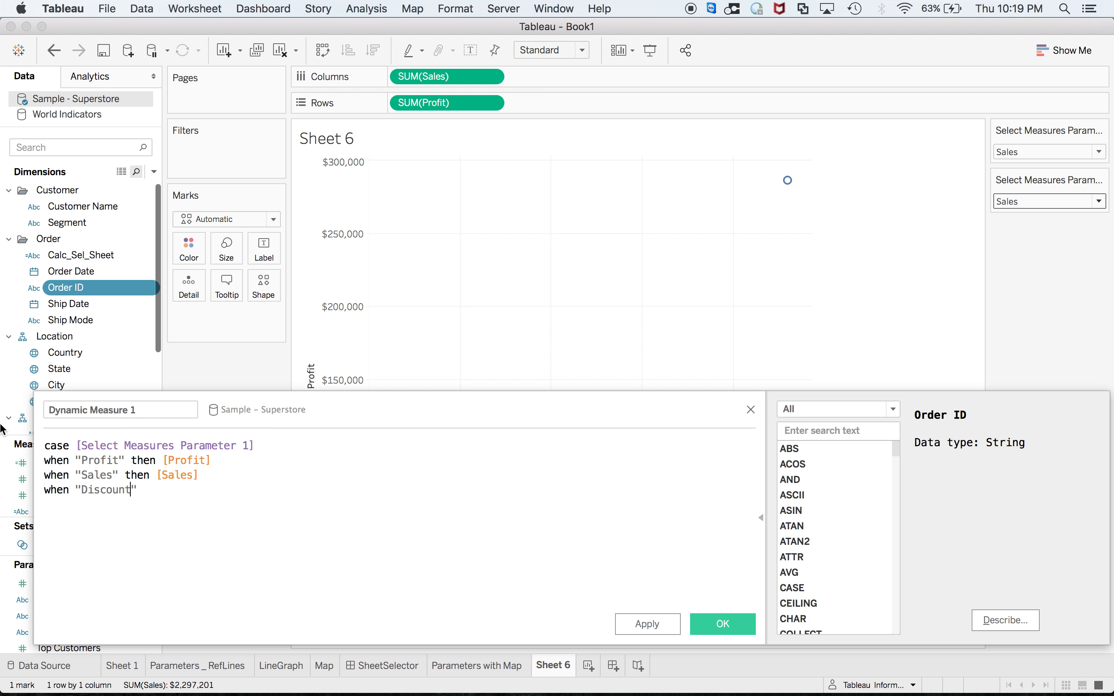
text(then di)
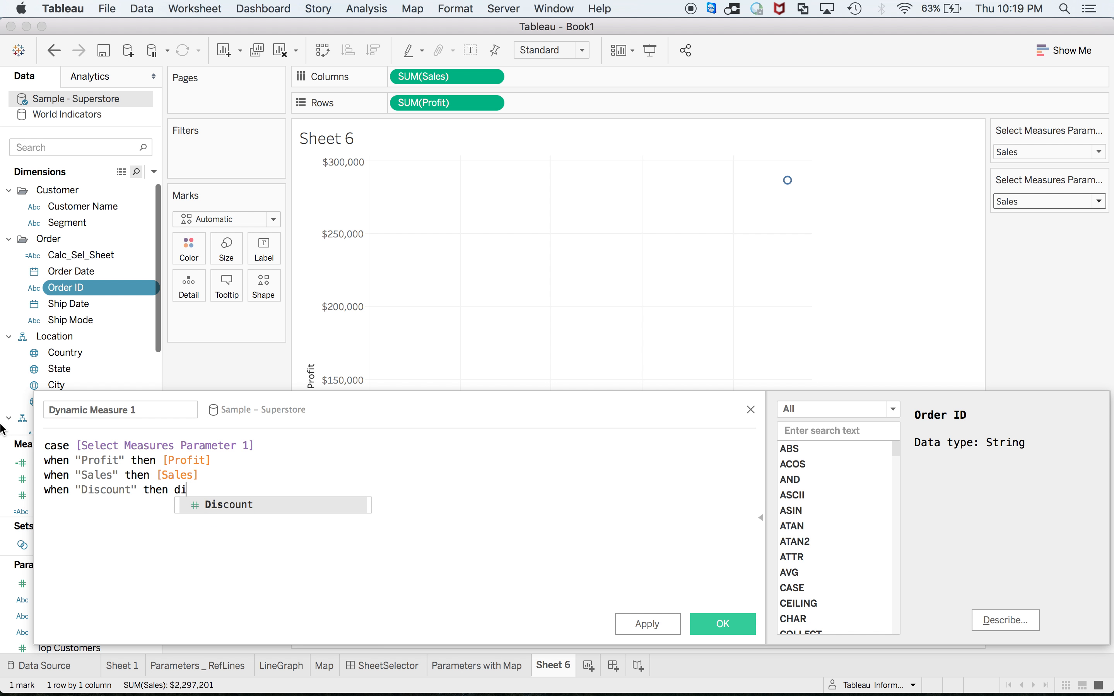
text(s)
key(Return)
Add the branch when "Quantity" then [Quantity], close the formula with END and save the calculated field
text(wh)
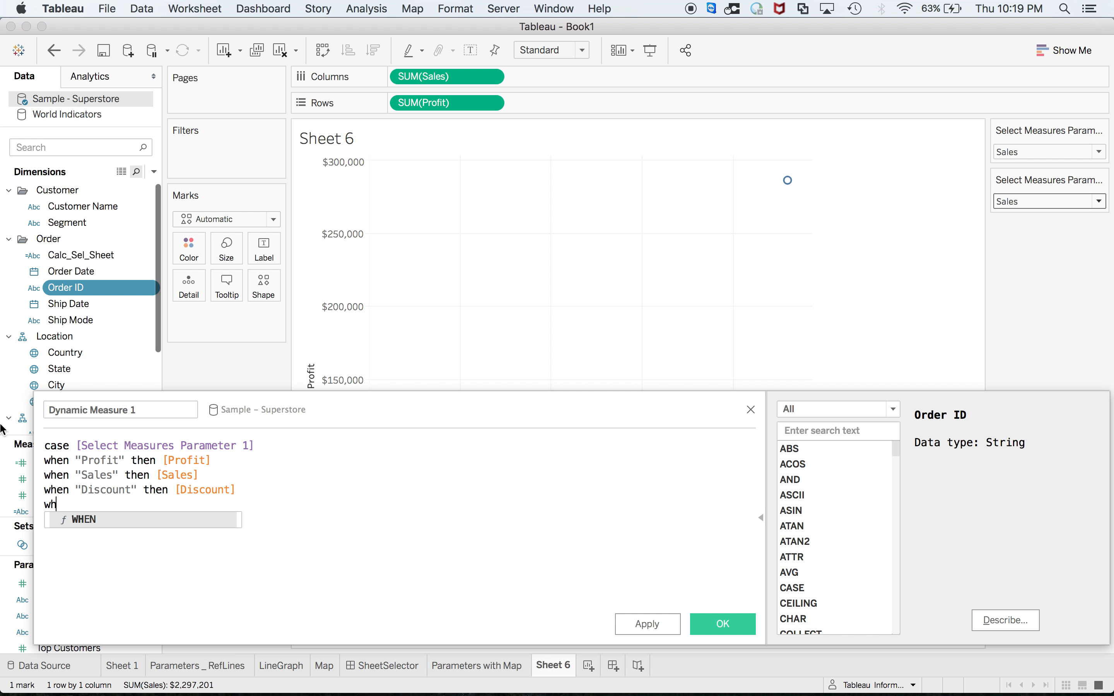
text(en "Quantity" )
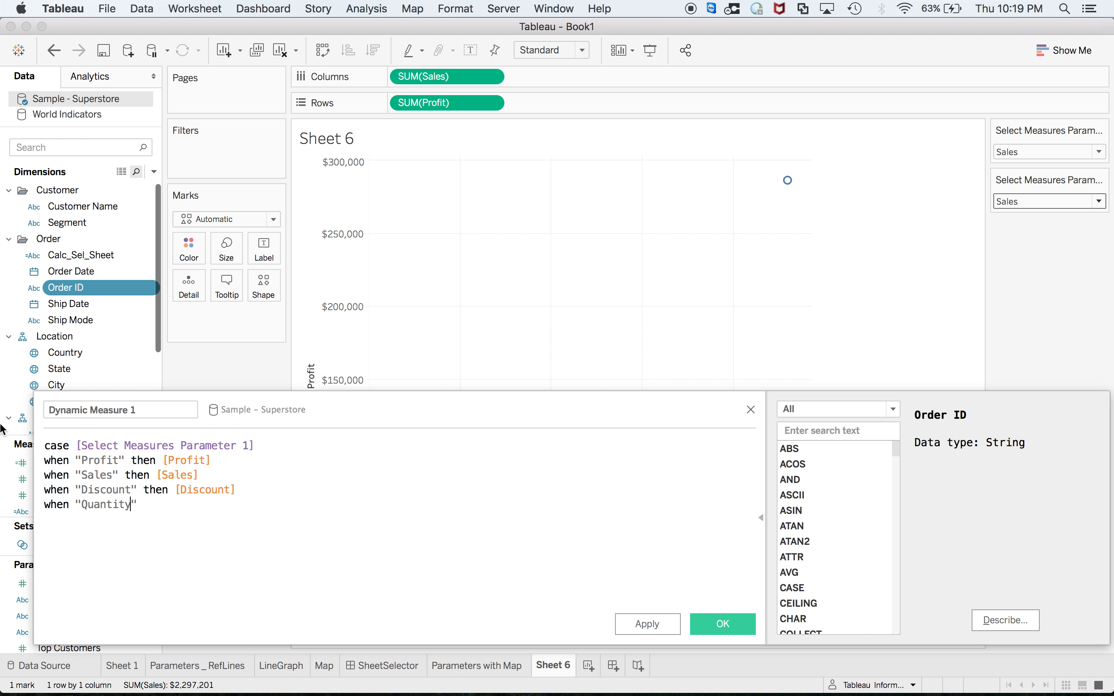
text(then)
text( [Q)
key(Return)
text(end)
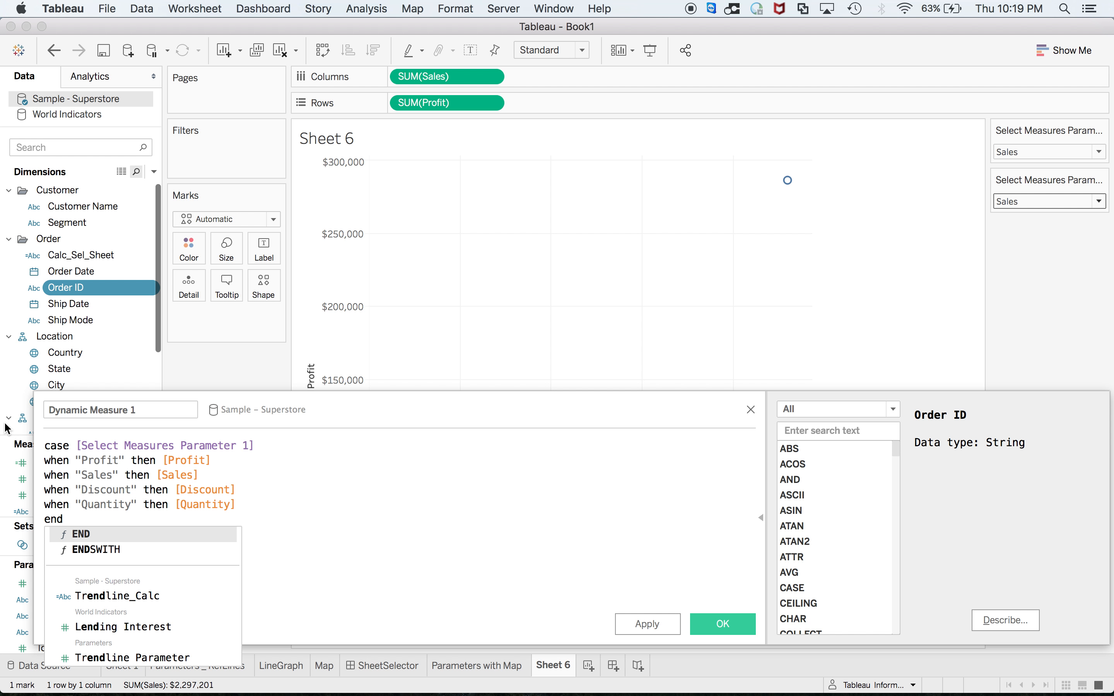
key(Return)
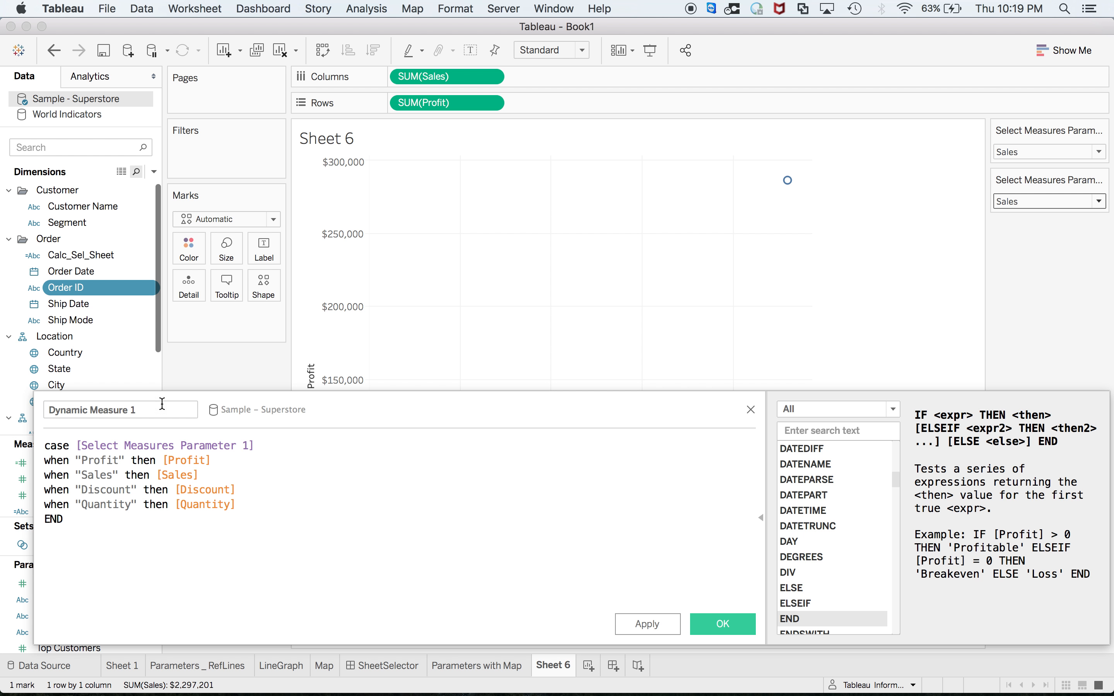
drag(160, 414, 34, 405)
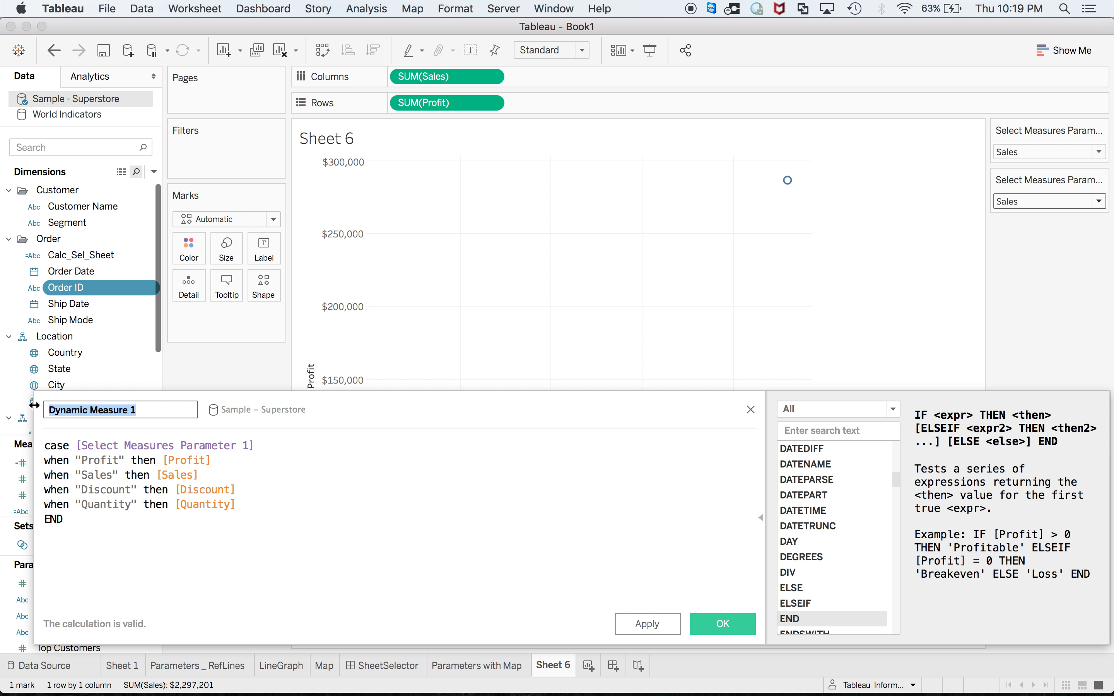
click(732, 623)
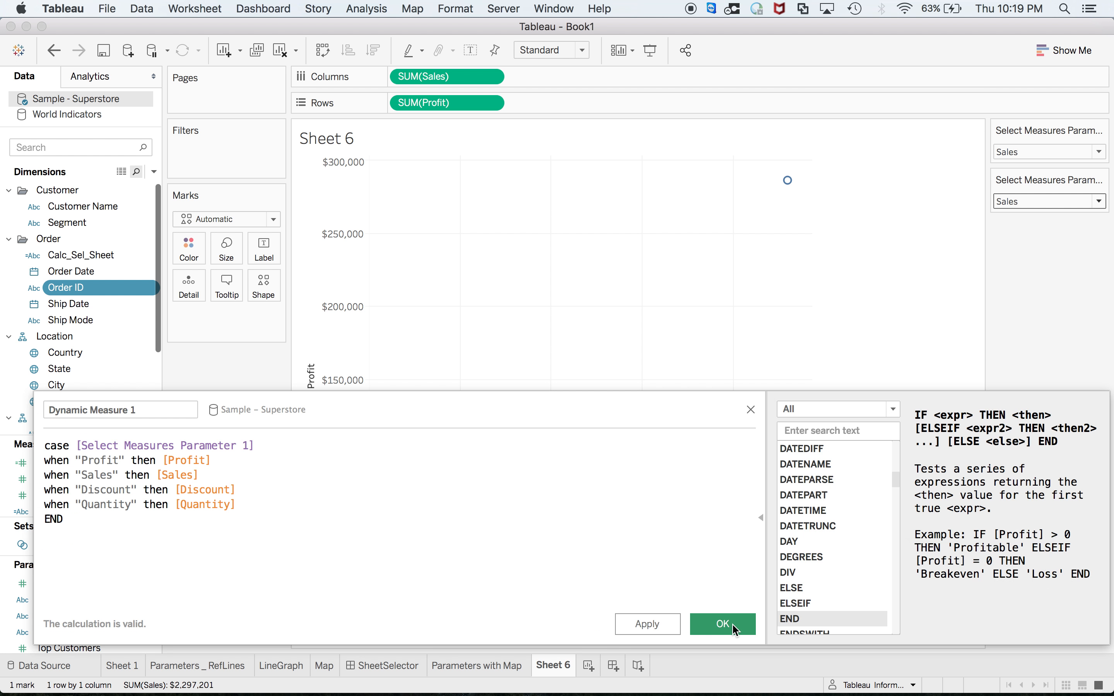
Search the fields for dyna and duplicate Dynamic Measure 1
click(66, 144)
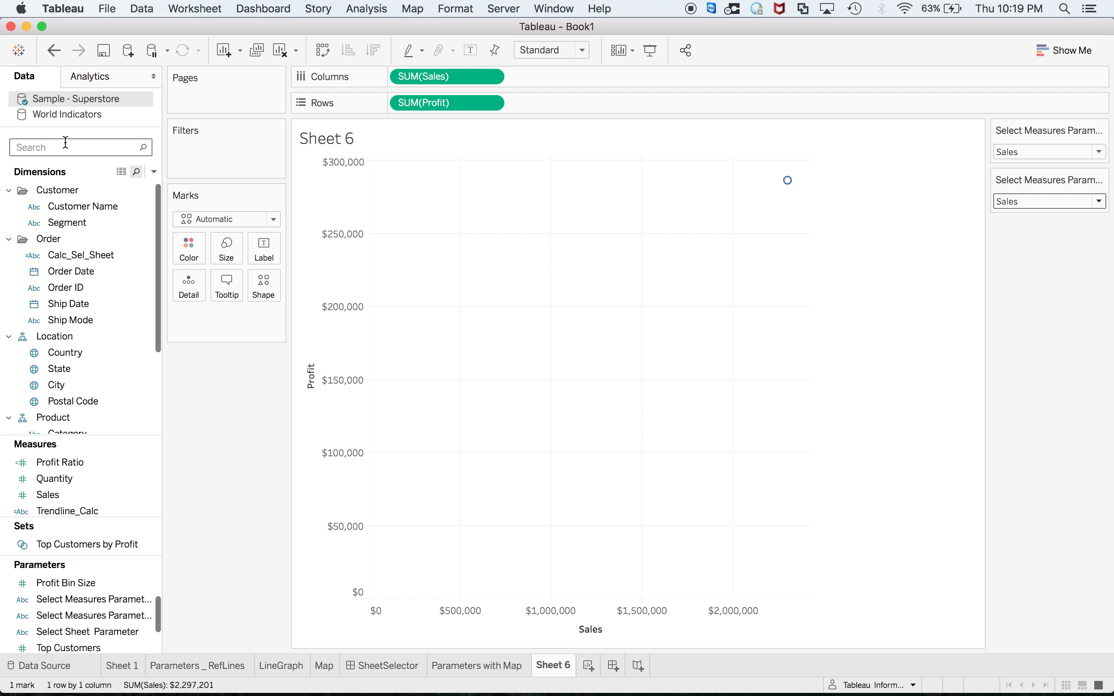
text(dyna)
right_click(75, 310)
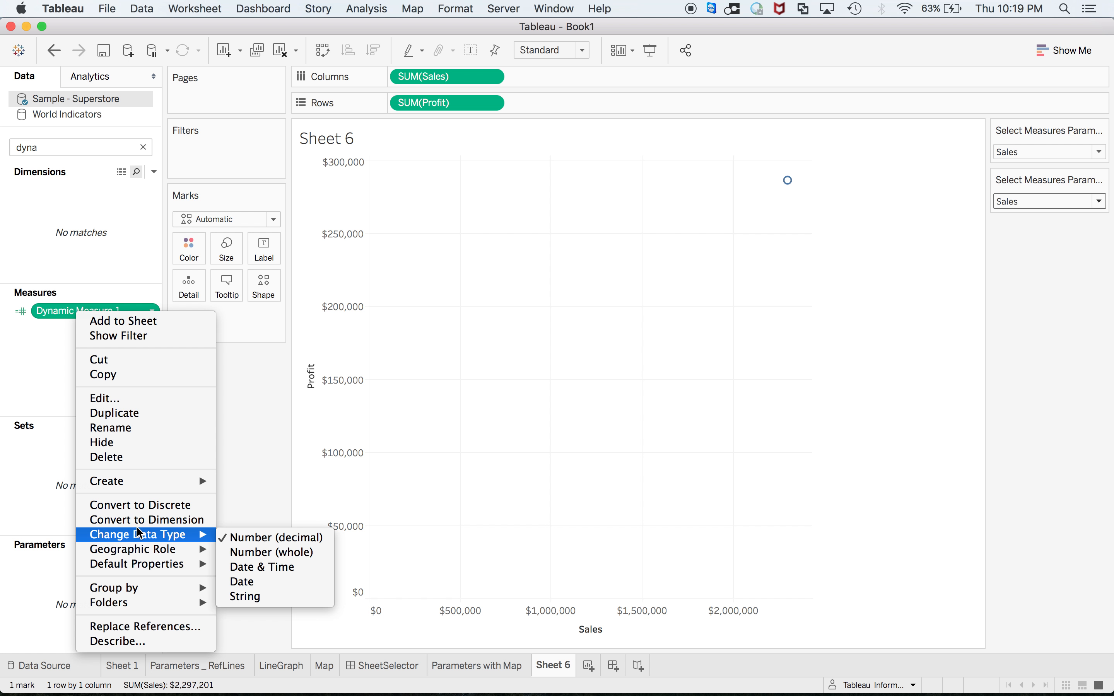
click(129, 413)
Edit the duplicated calculated field, name it Dynamic Measure 2 and save it
right_click(112, 326)
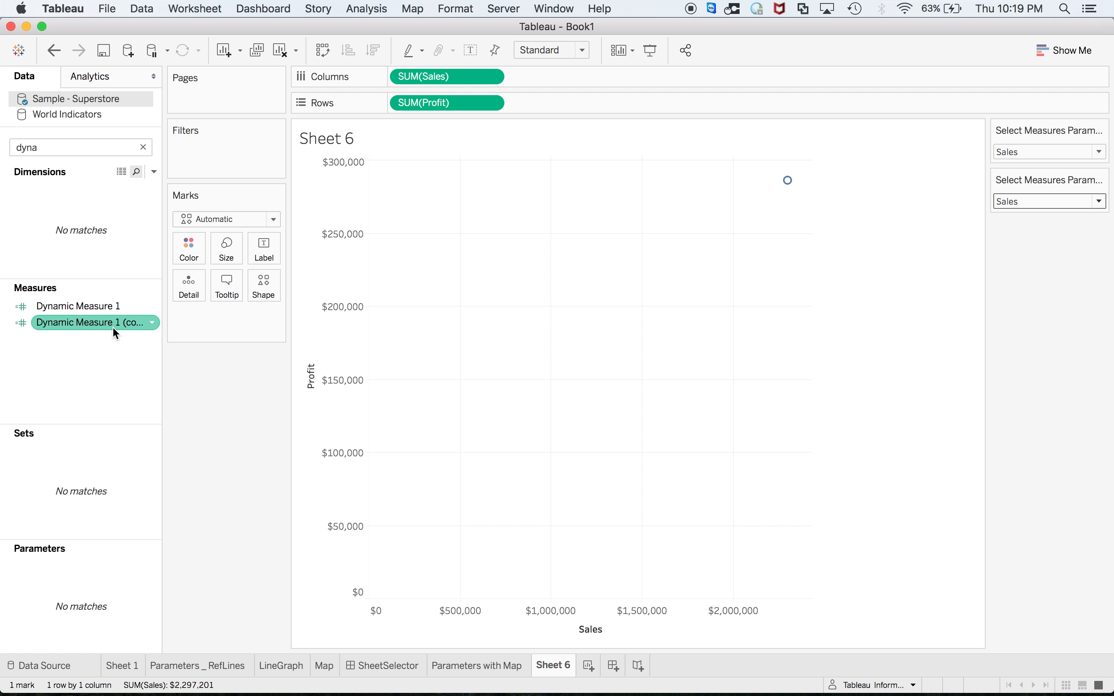
click(142, 418)
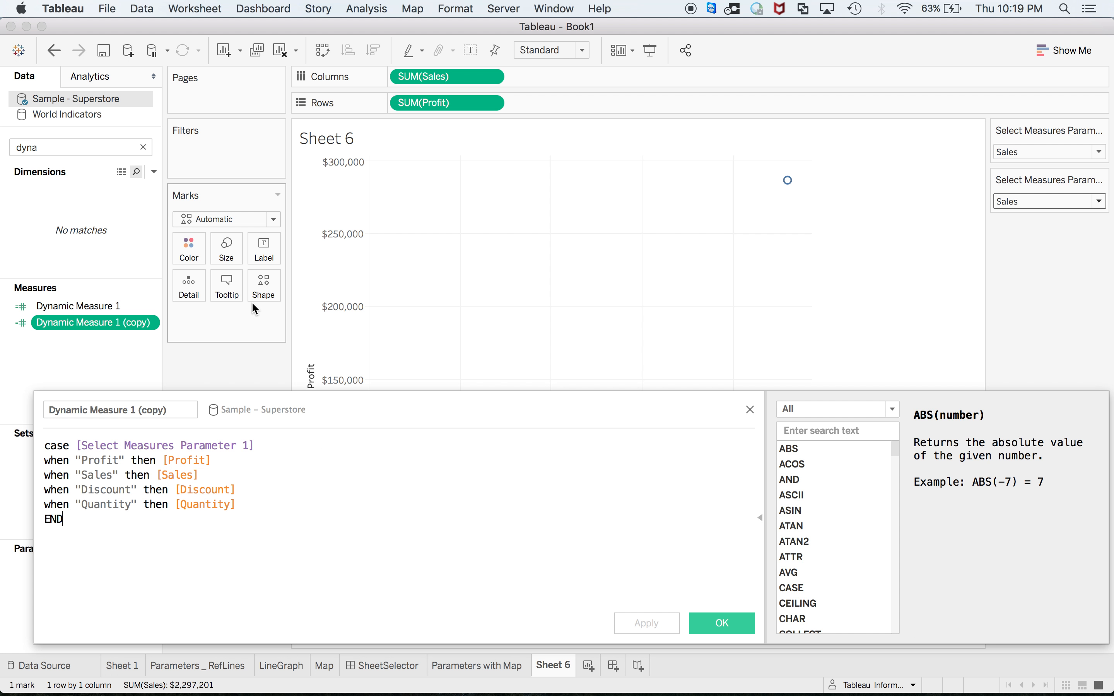
click(177, 411)
key(BackSpace)
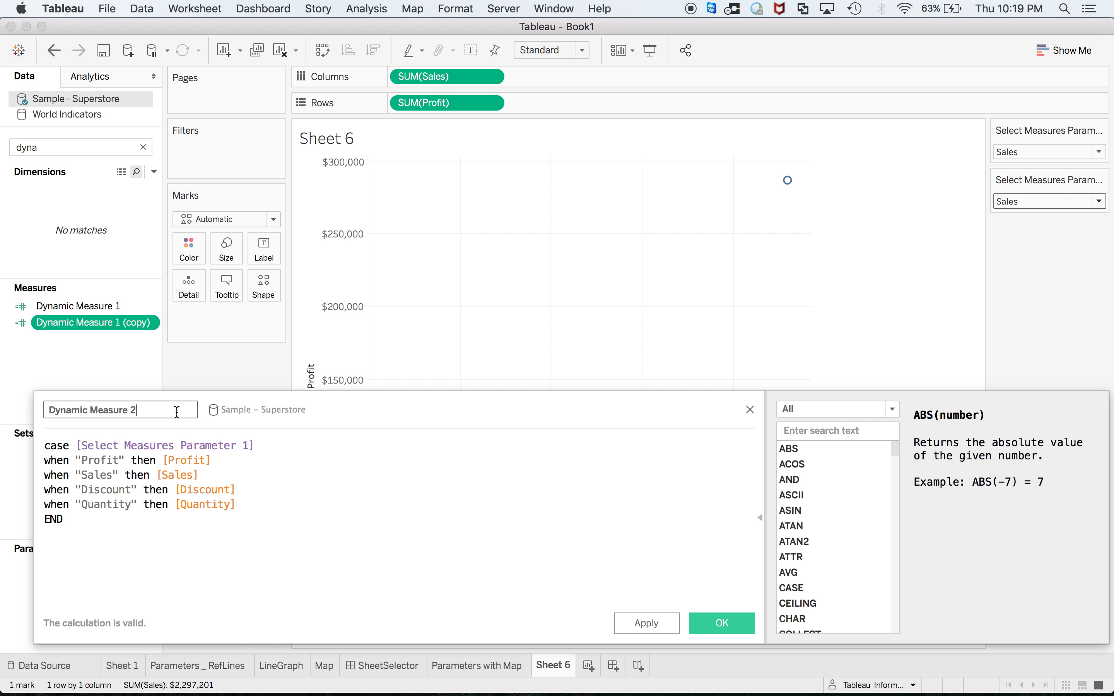
click(731, 624)
Add Dynamic Measure 1 to columns after SUM(Sales) and Dynamic Measure 2 to rows after SUM(Profit)
click(110, 311)
drag(108, 308, 602, 82)
drag(104, 324, 627, 100)
Remove SUM(Sales) from columns and SUM(Profit) from rows
click(493, 79)
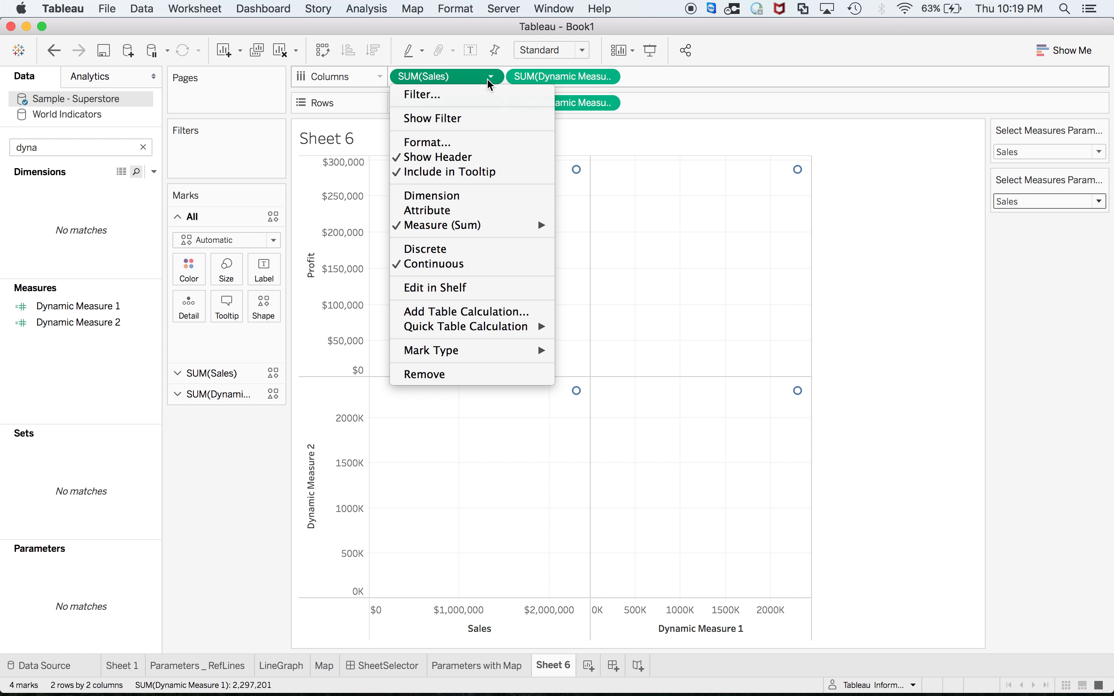
click(483, 374)
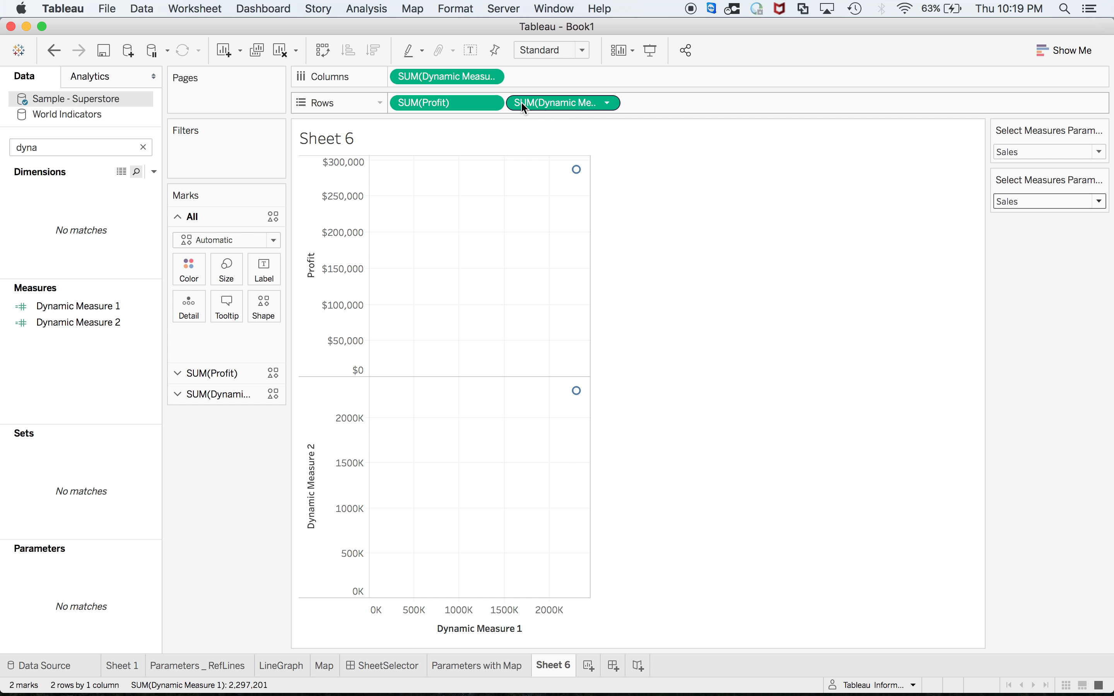
click(491, 104)
click(468, 399)
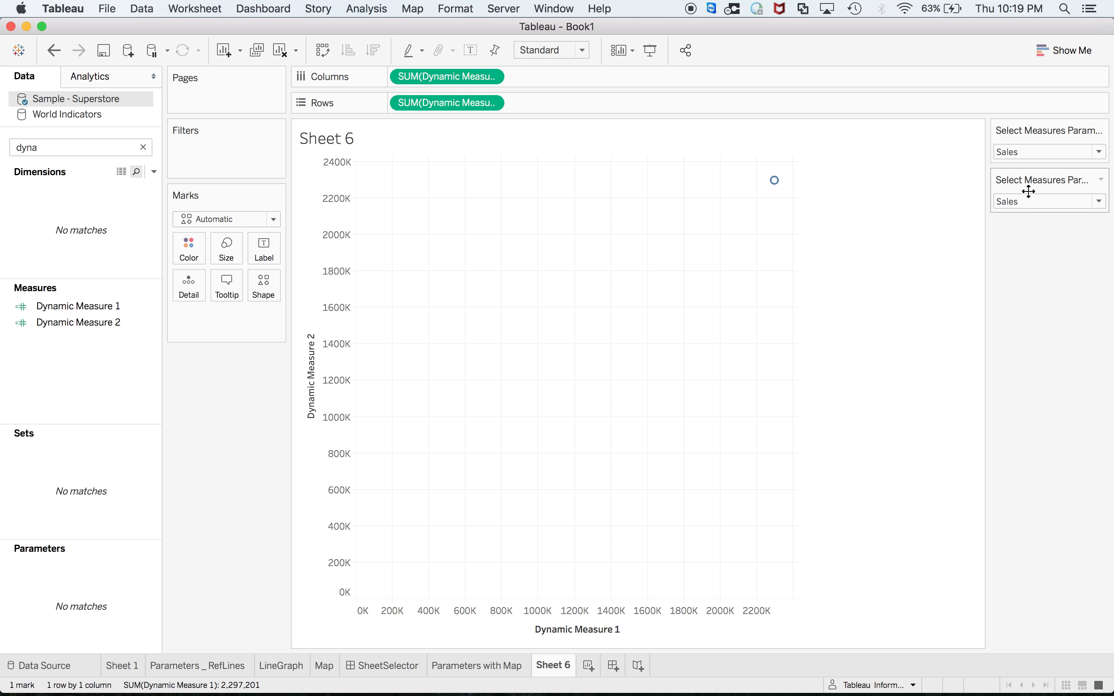
Set the second measure parameter to Profit and add Customer Name to the scatter plot's marks as a detail
click(1013, 203)
click(1019, 235)
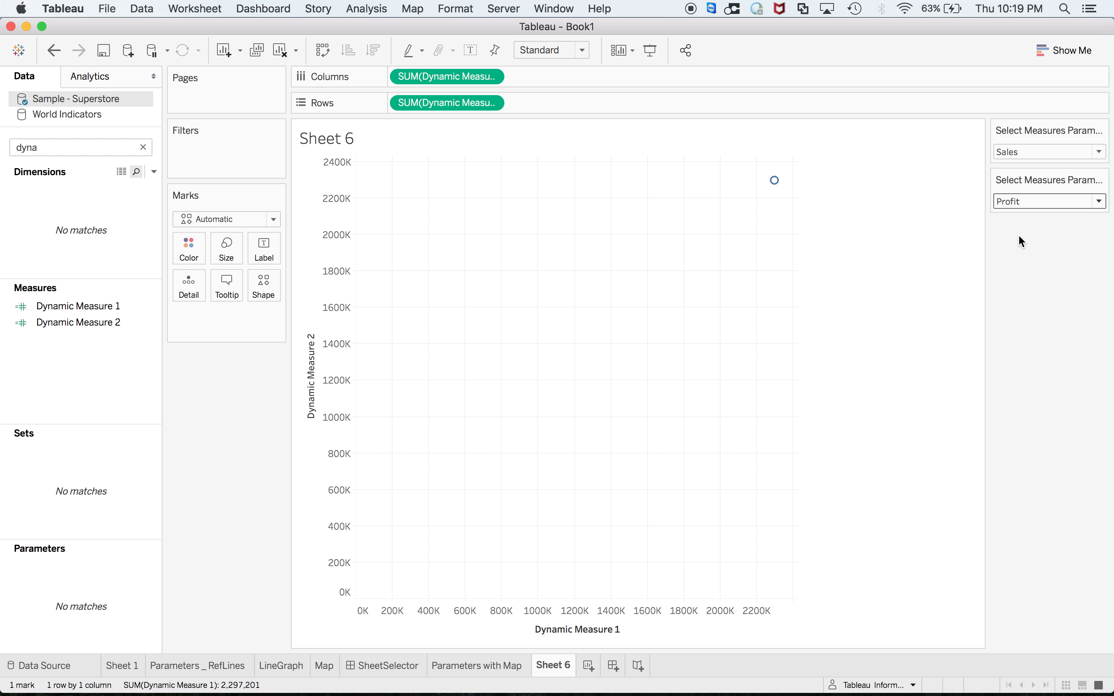
double_click(29, 148)
key(BackSpace)
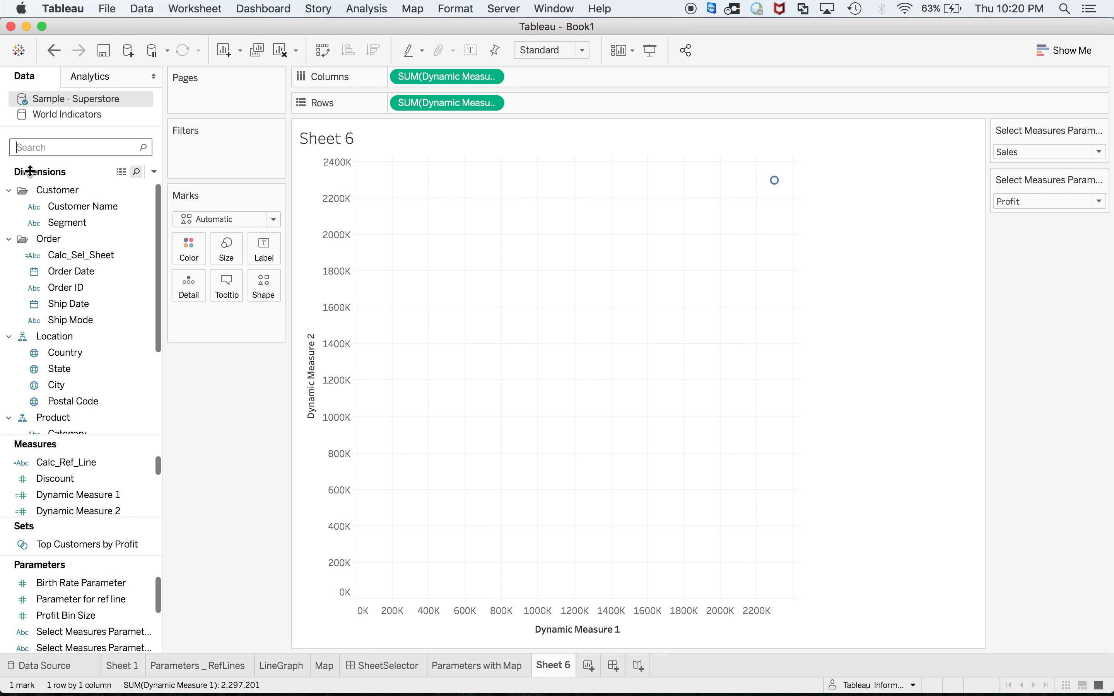
drag(75, 208, 184, 293)
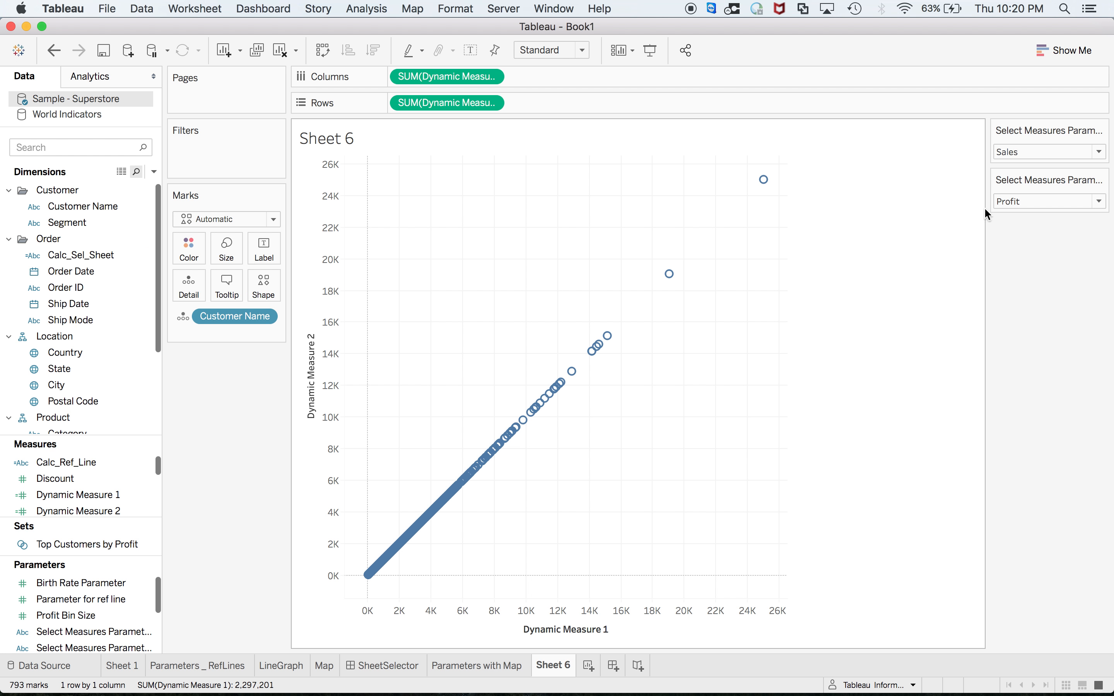
Test the scatter plot's axes with the second measure parameter set to Discount and the first set to Profit
click(1024, 202)
click(1025, 248)
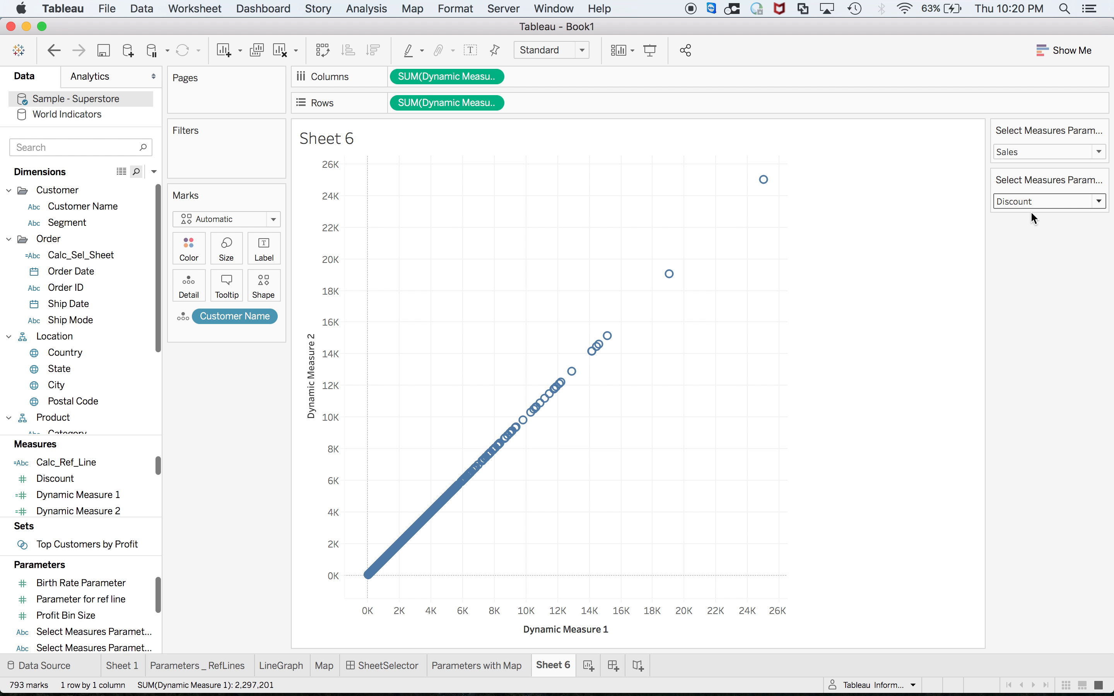
click(1020, 154)
click(1019, 178)
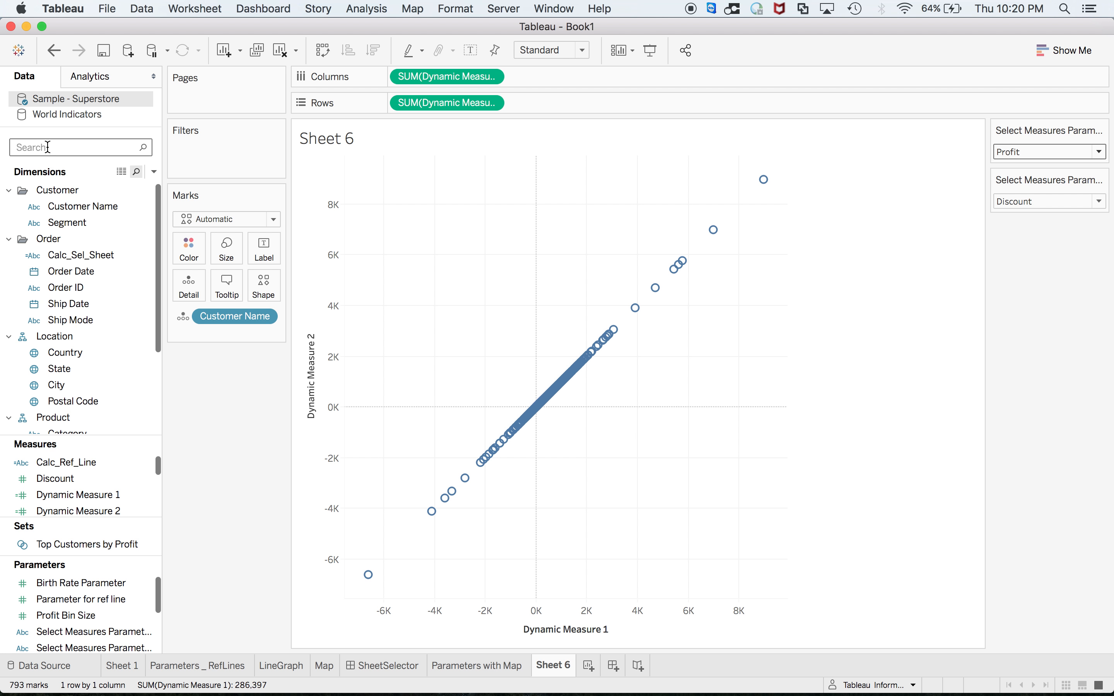
Search the fields for dyna and edit Dynamic Measure 2 so its case formula uses Select Measures Parameter 2, then save it
text(dyna)
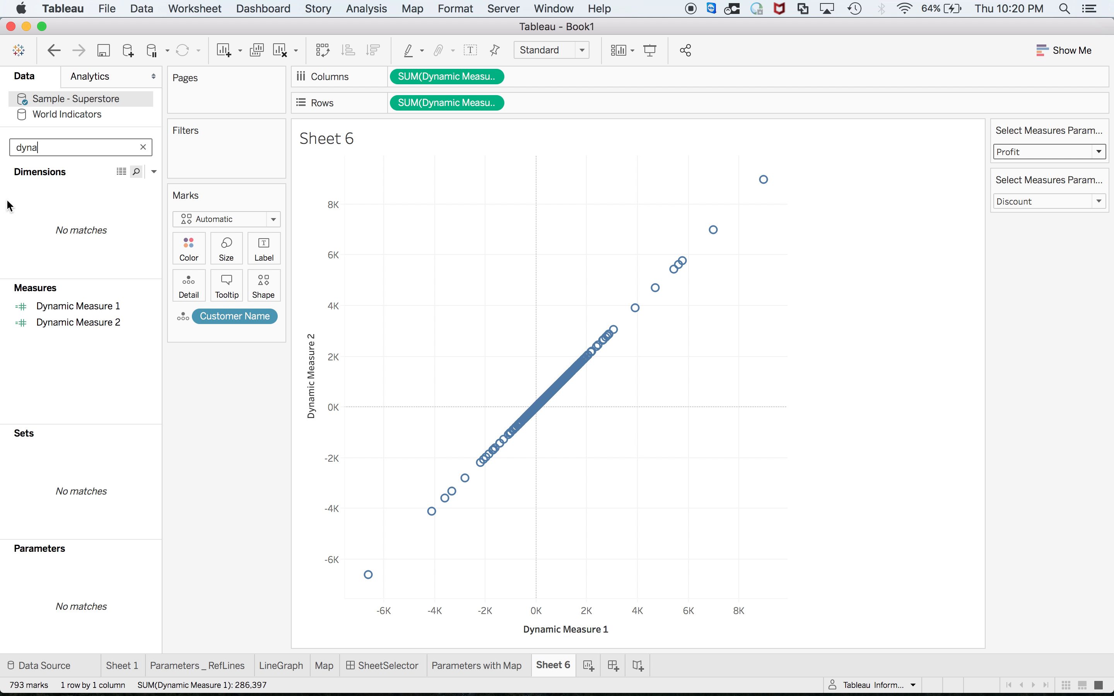
click(93, 326)
right_click(93, 326)
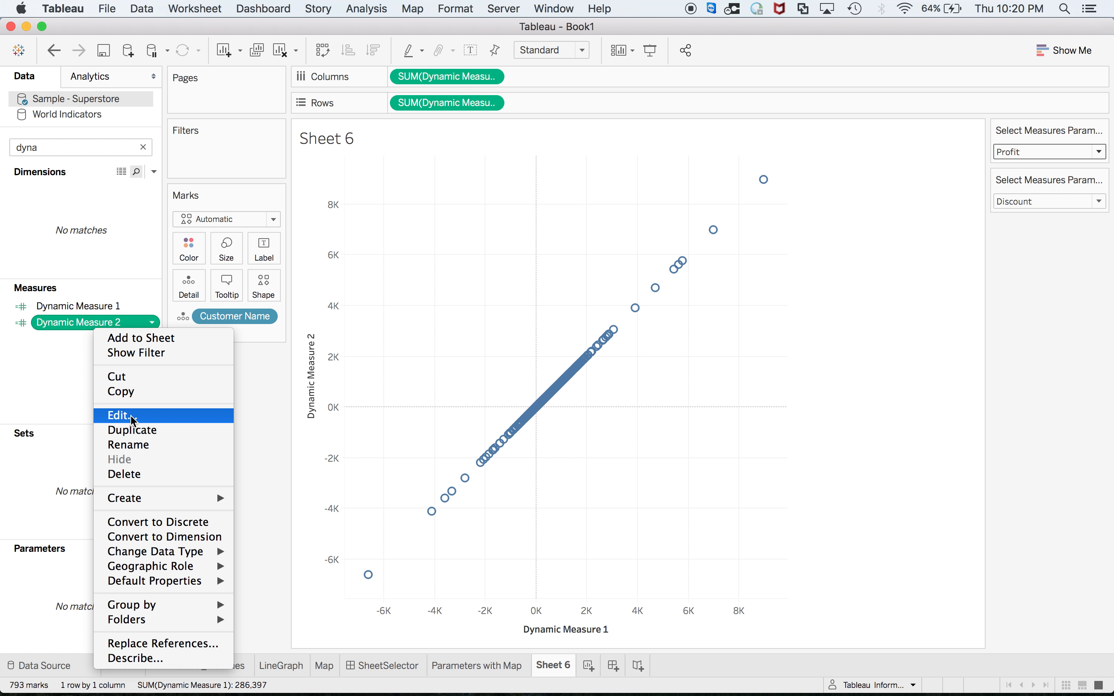
click(133, 415)
click(265, 446)
key(BackSpace)
key(BackSpace)
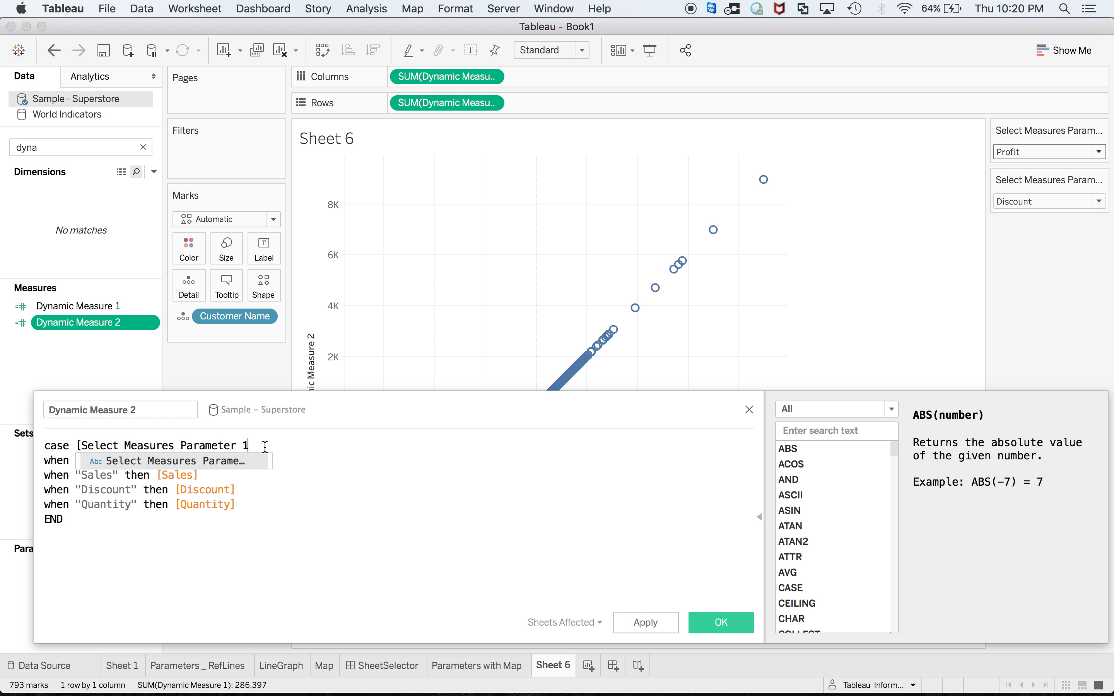
text(2)
key(Return)
click(647, 620)
click(715, 626)
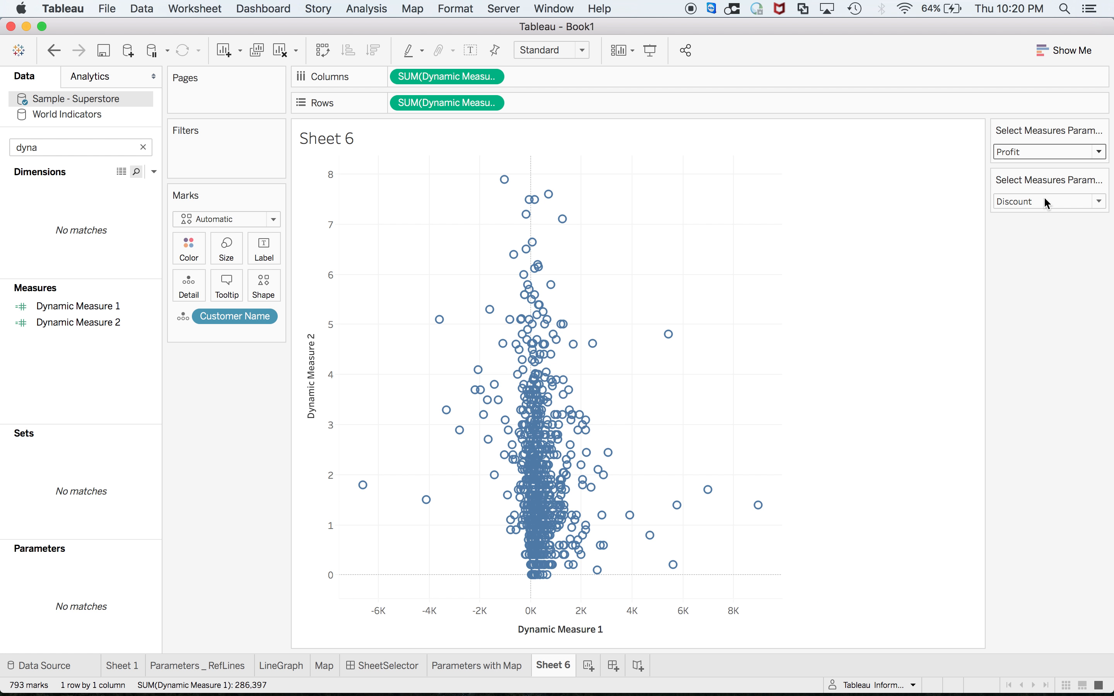
Set the first measure parameter to Sales and the second to Profit
click(1054, 156)
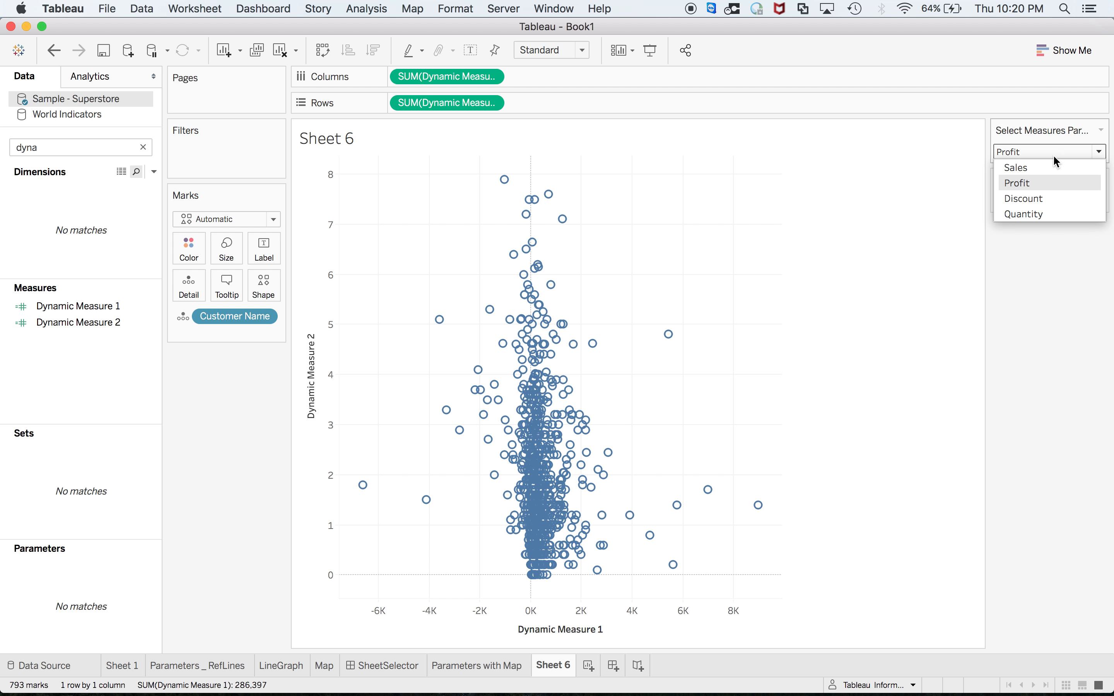
click(1044, 176)
click(1034, 202)
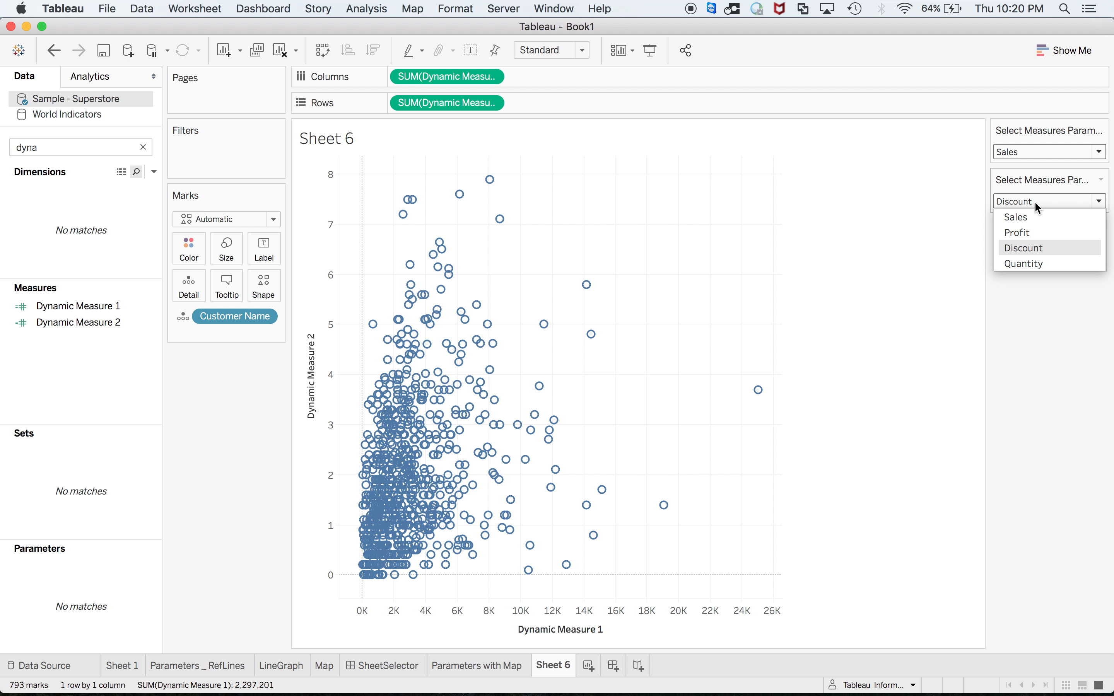
click(1034, 232)
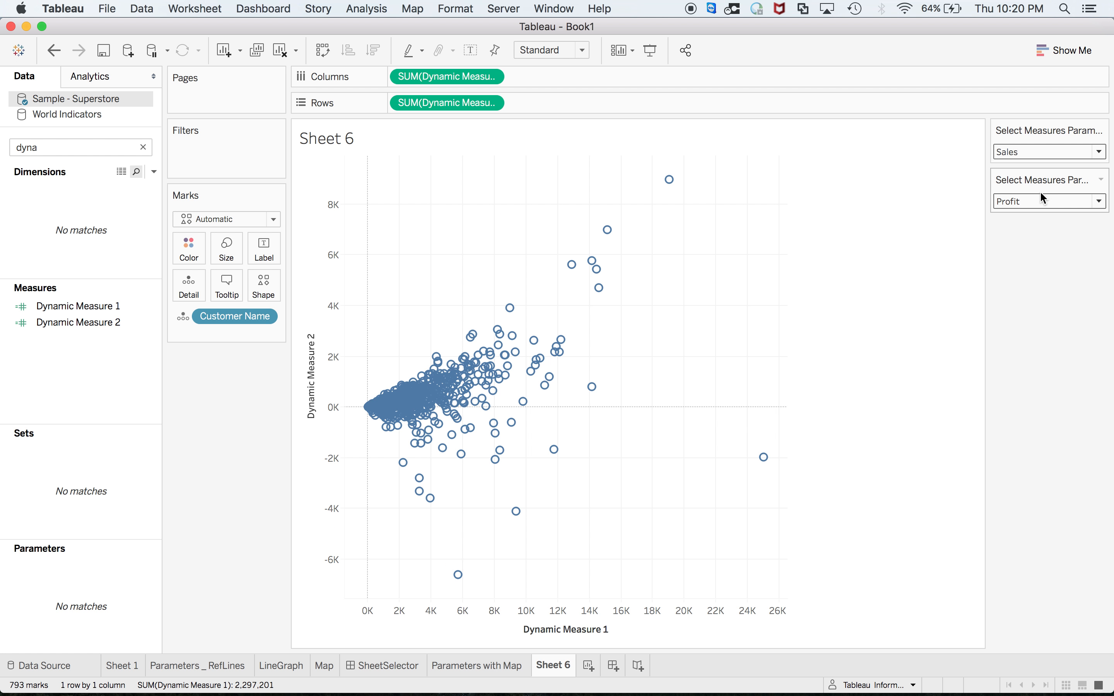
Change the first measure parameter to Profit and the second to Quantity
click(1043, 154)
click(1031, 179)
click(1032, 202)
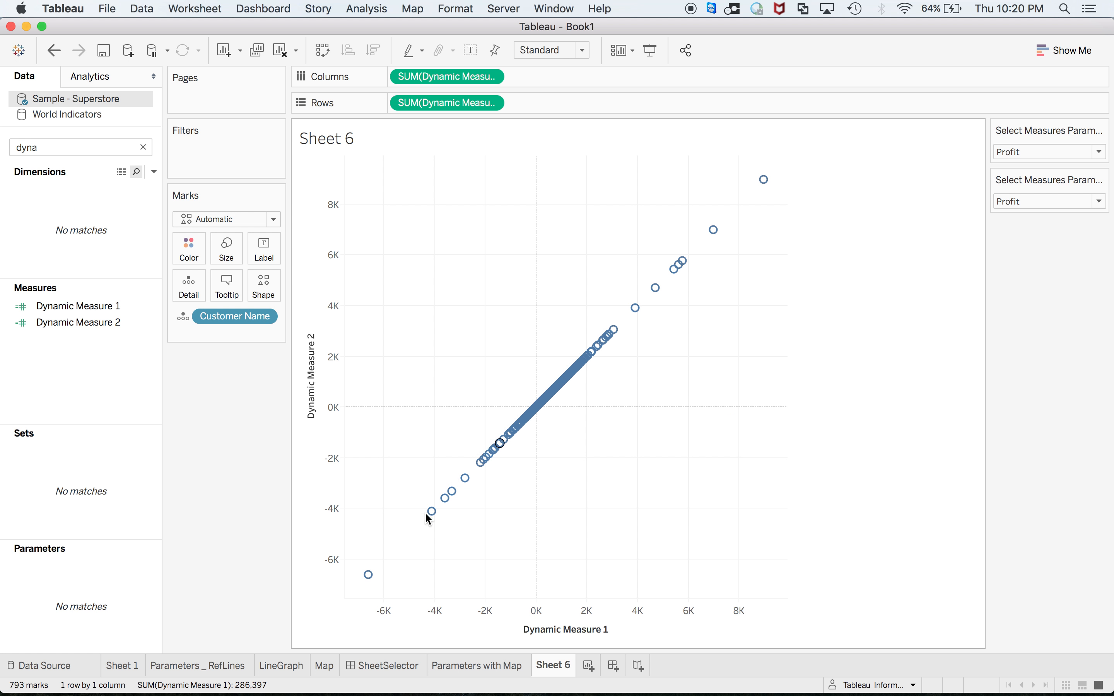
click(1031, 203)
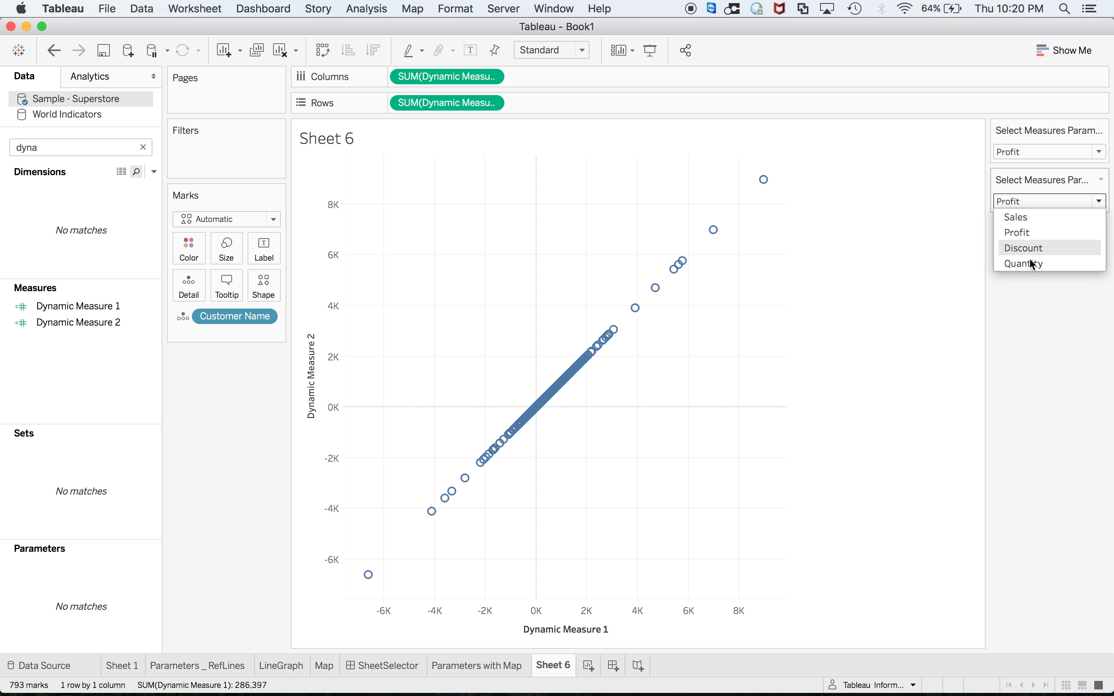
click(1030, 266)
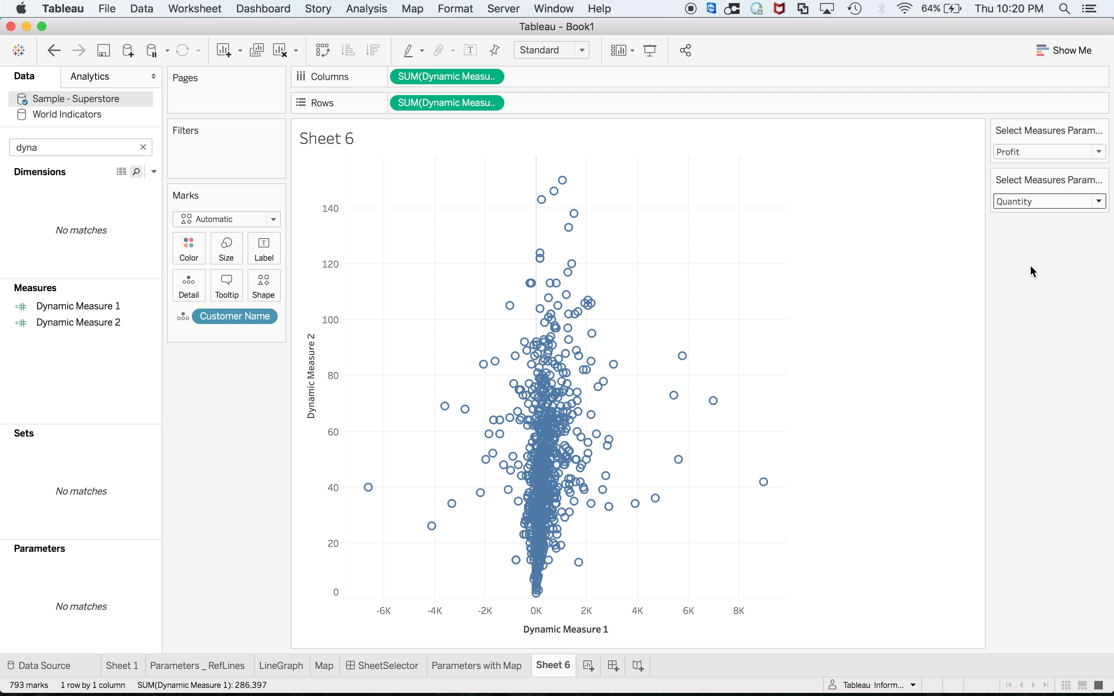
Switch to the PowerPoint slide show at the slide on the top 5 use cases of parameters
key(super+Tab)
key(super+Tab)
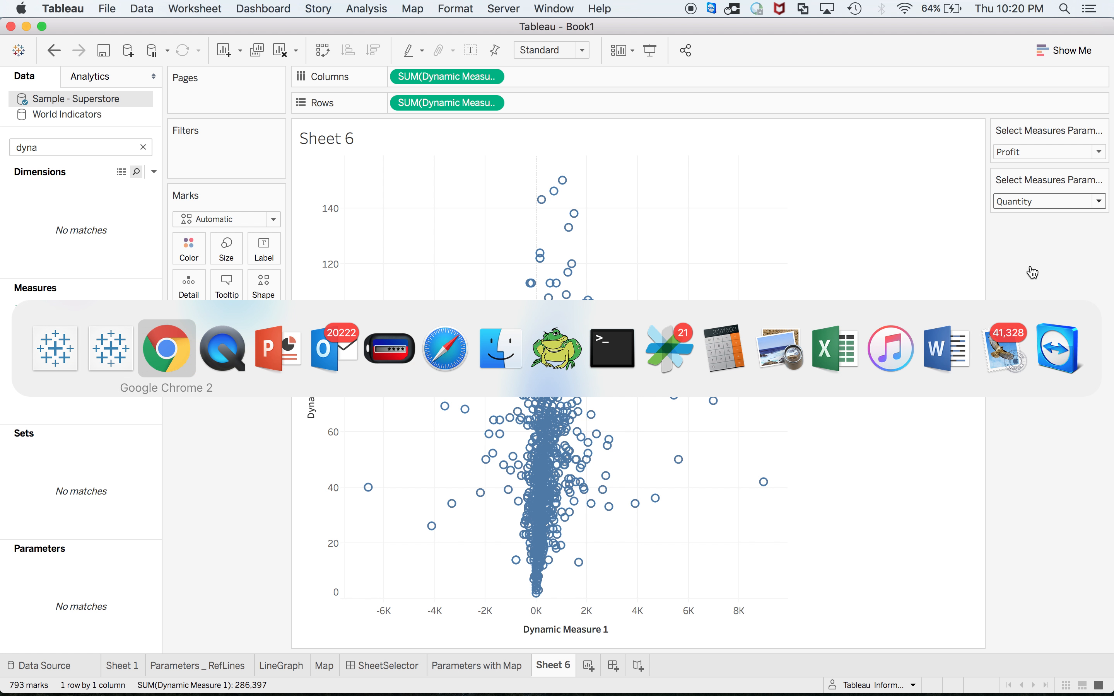
key(super+Tab)
key(super+Tab)
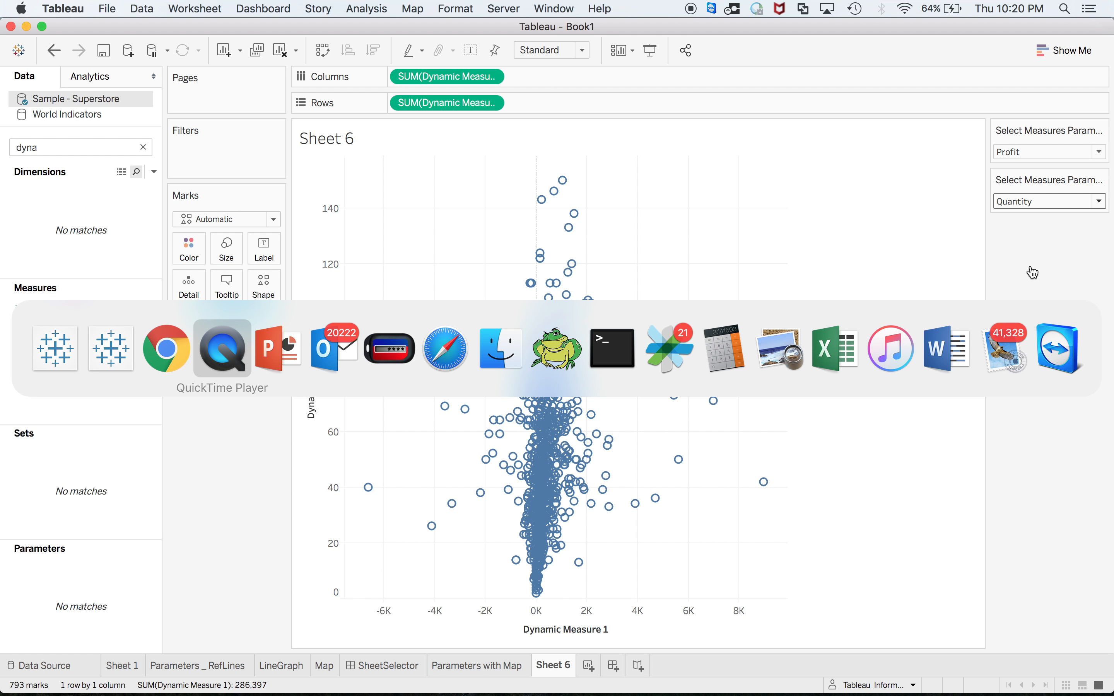
key(Left)
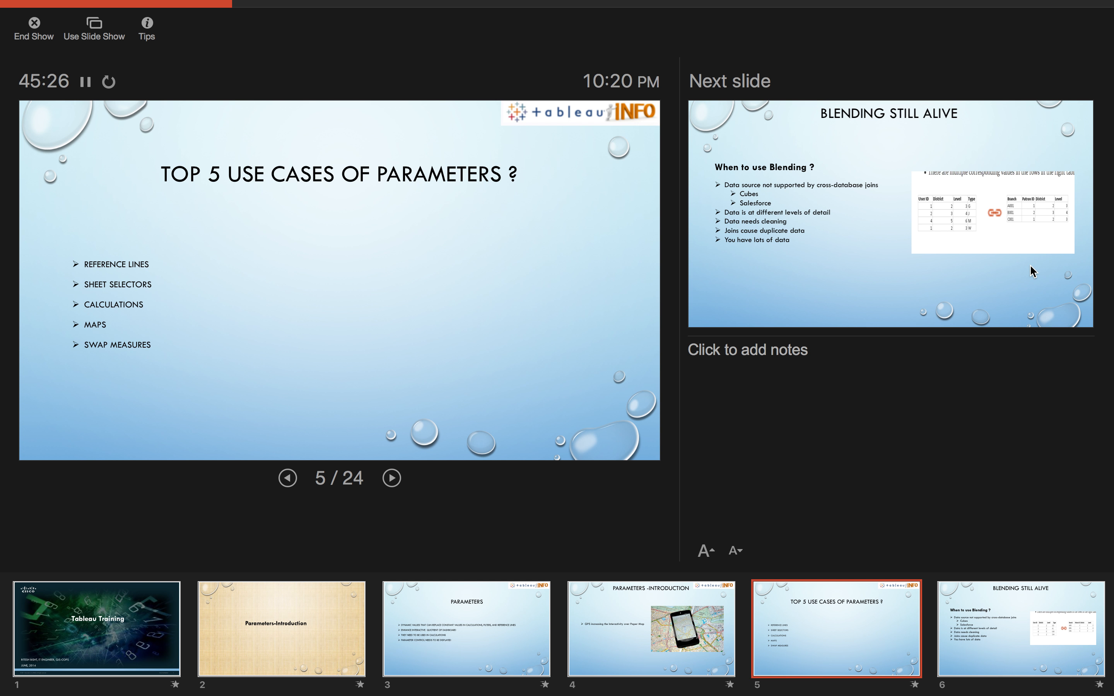
Switch to Google Chrome and bring up the Tableau Info website's home page
key(super+Tab)
key(super+Tab)
key(super+Tab)
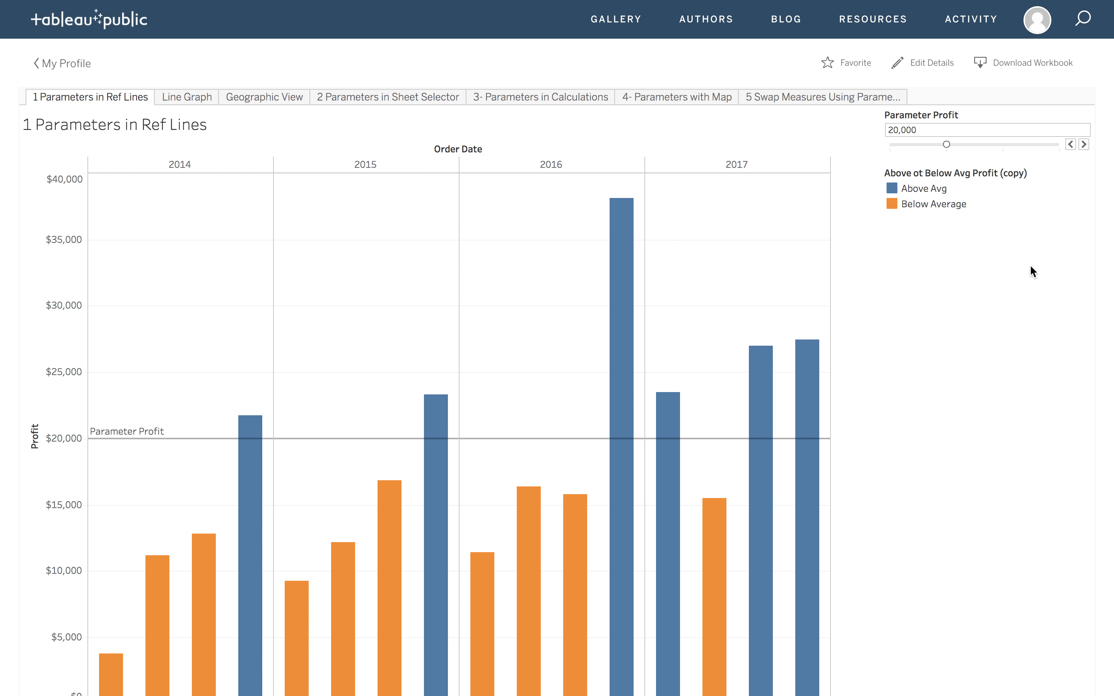
mouse_move(1034, 4)
click(193, 35)
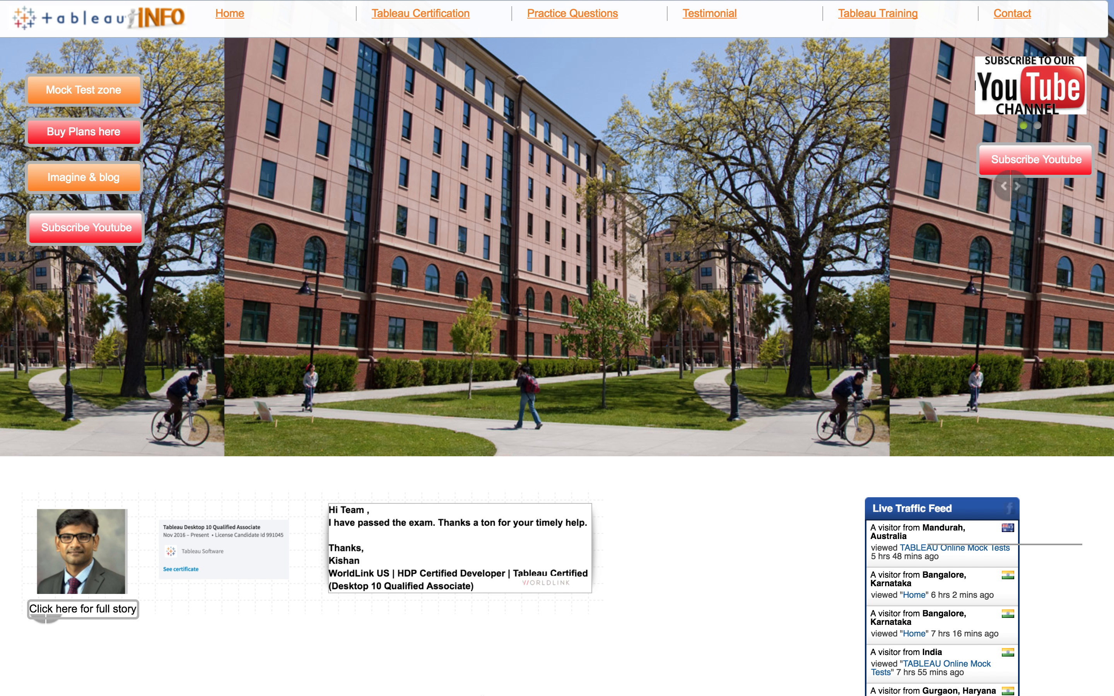
mouse_move(564, 682)
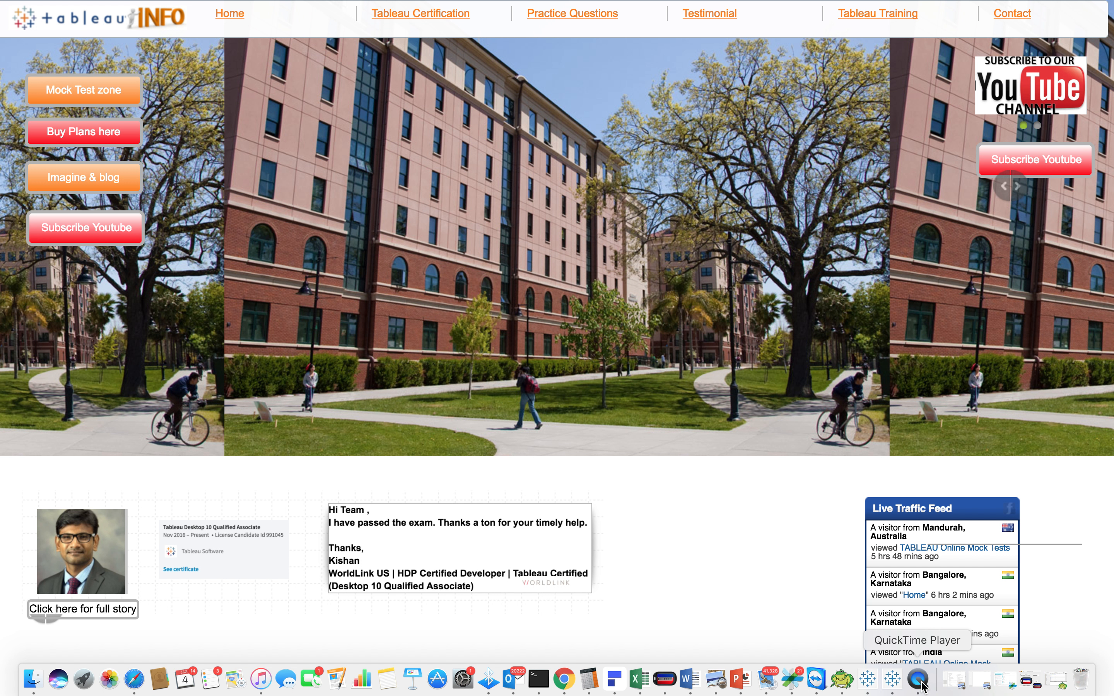